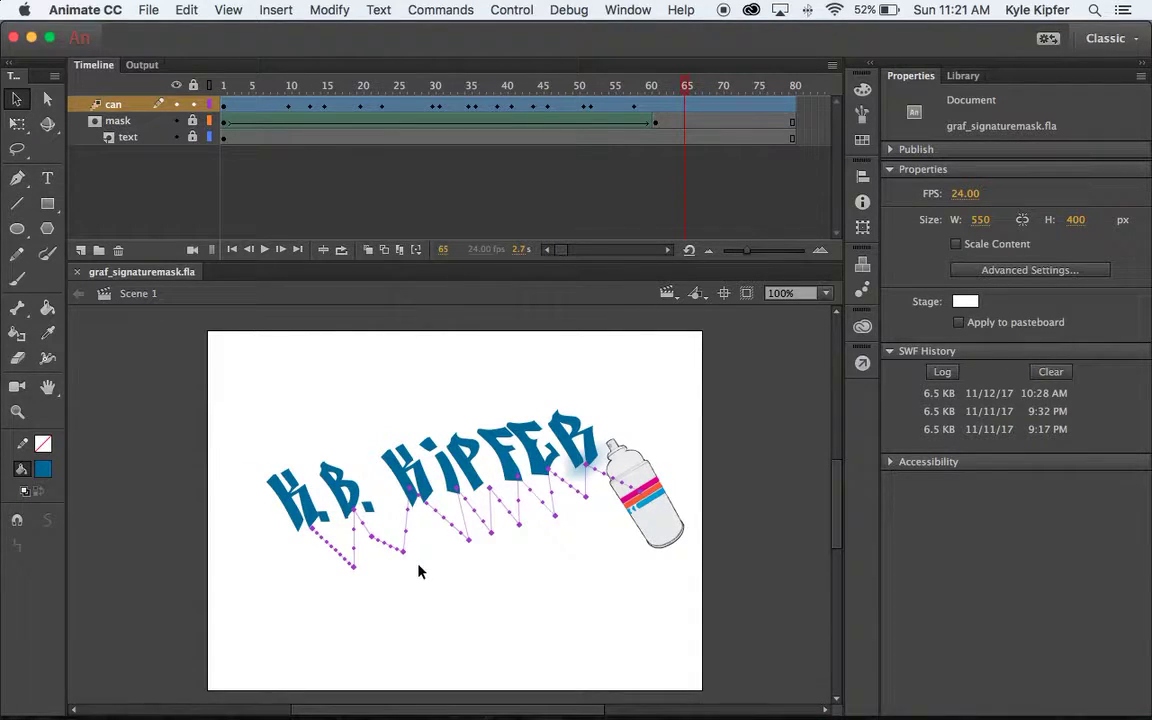
Test-play the finished animation, close the preview and return to Chrome
{"action": "key", "text": "super+Return"}
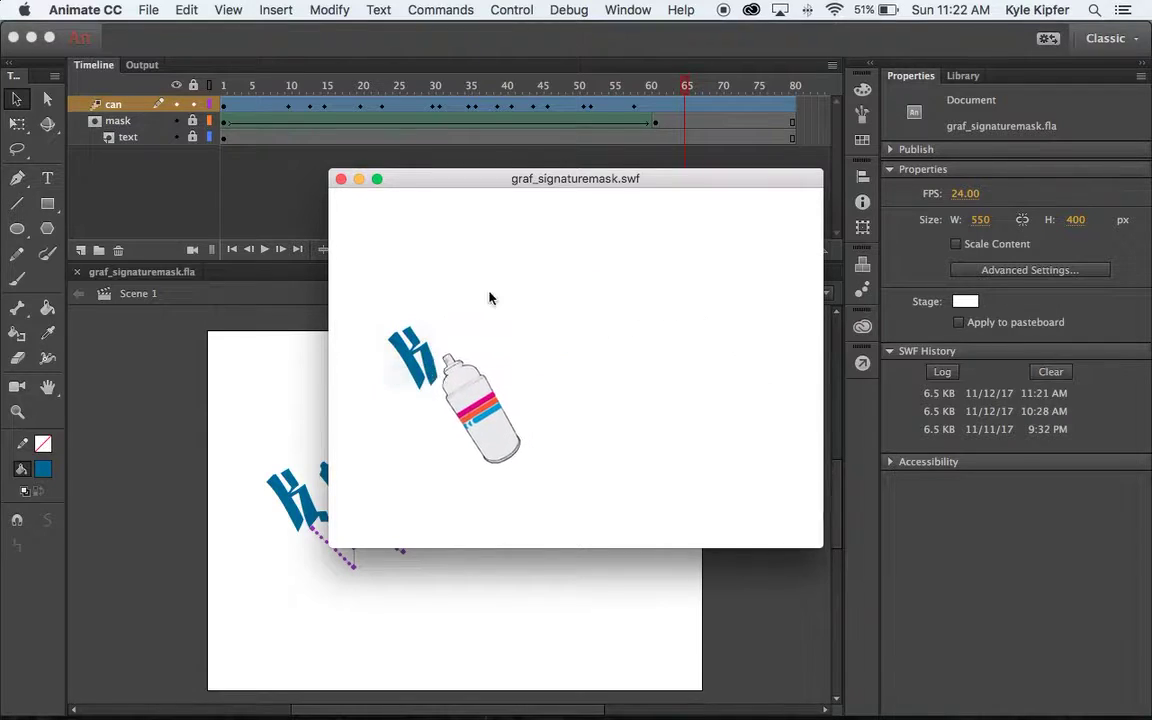
{"action": "left_click", "coordinate": [341, 180]}
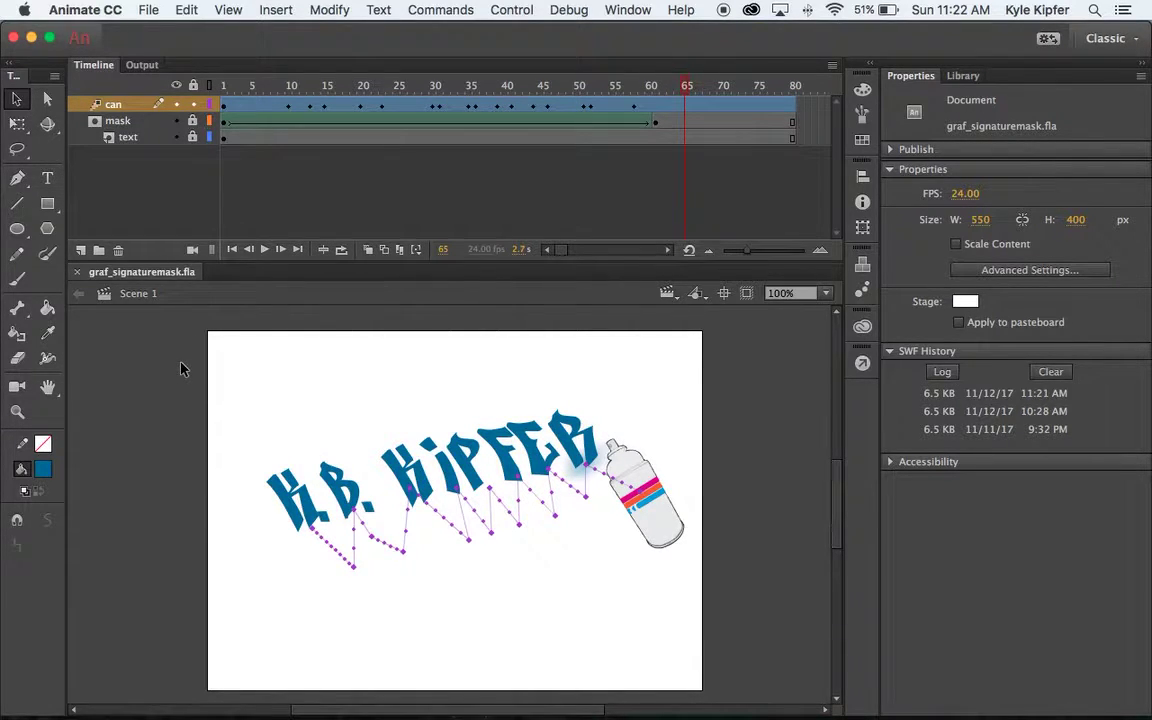
{"action": "mouse_move", "coordinate": [335, 685]}
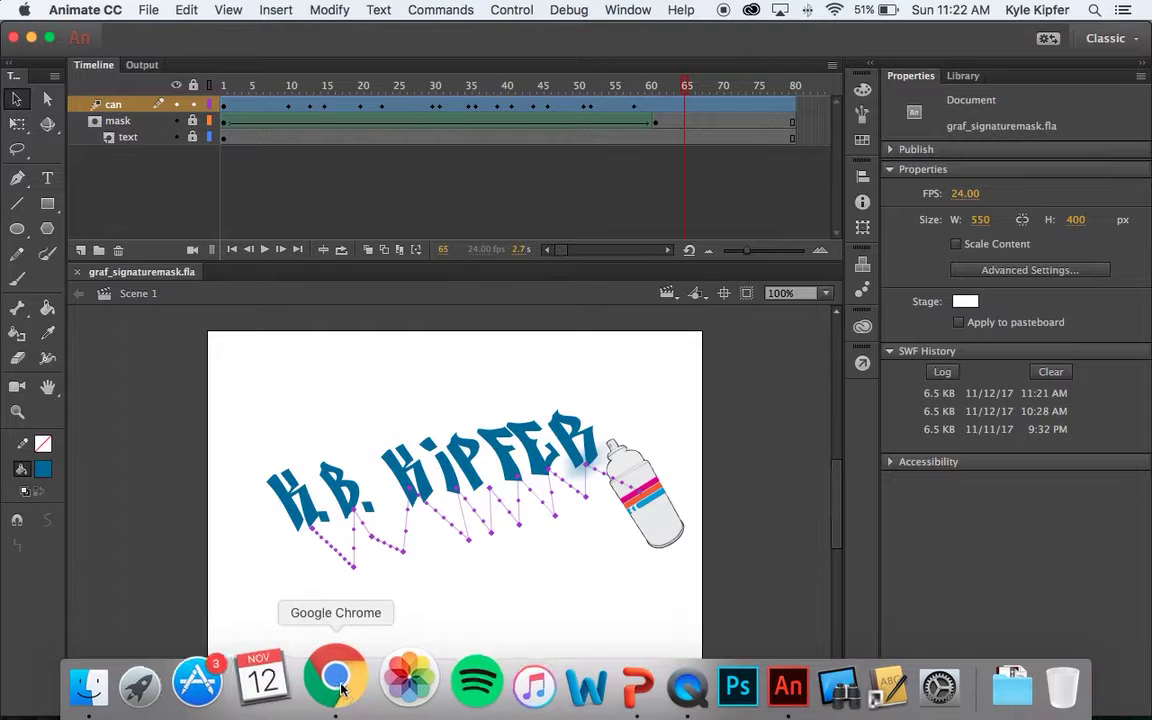
{"action": "left_click", "coordinate": [337, 682]}
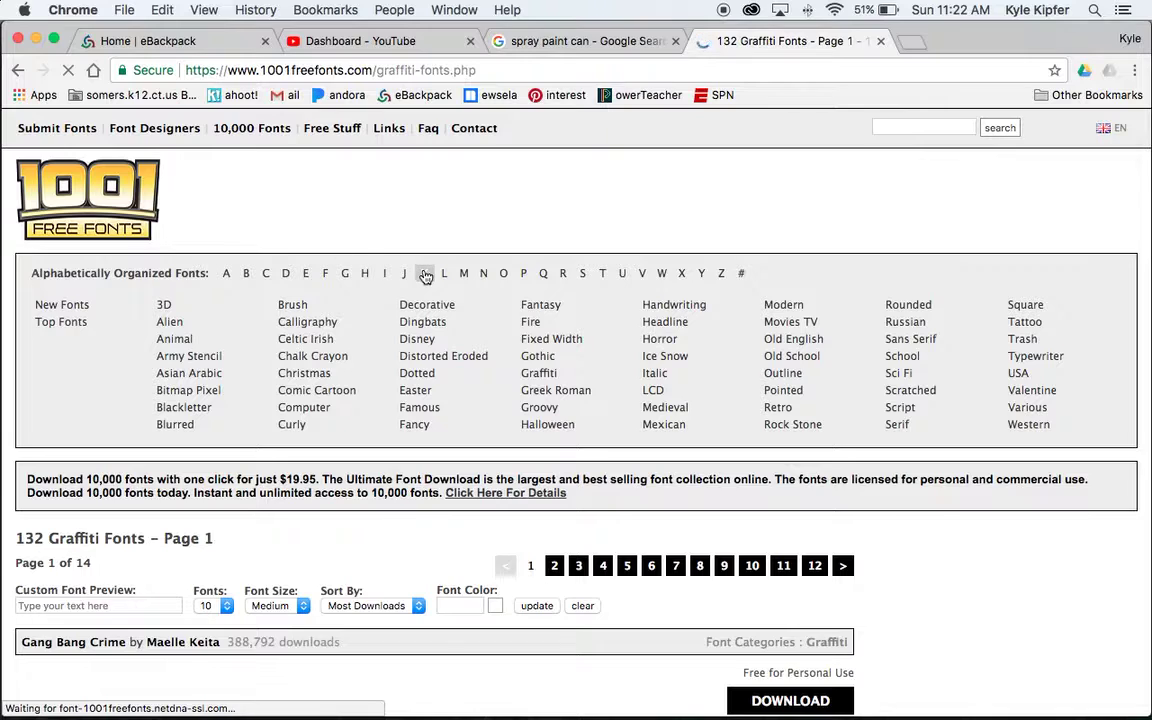
Scroll the 1001 Free Fonts graffiti list down to the Ruthless Two font
{"action": "scroll", "coordinate": [394, 272], "scroll_direction": "down", "scroll_amount": 10}
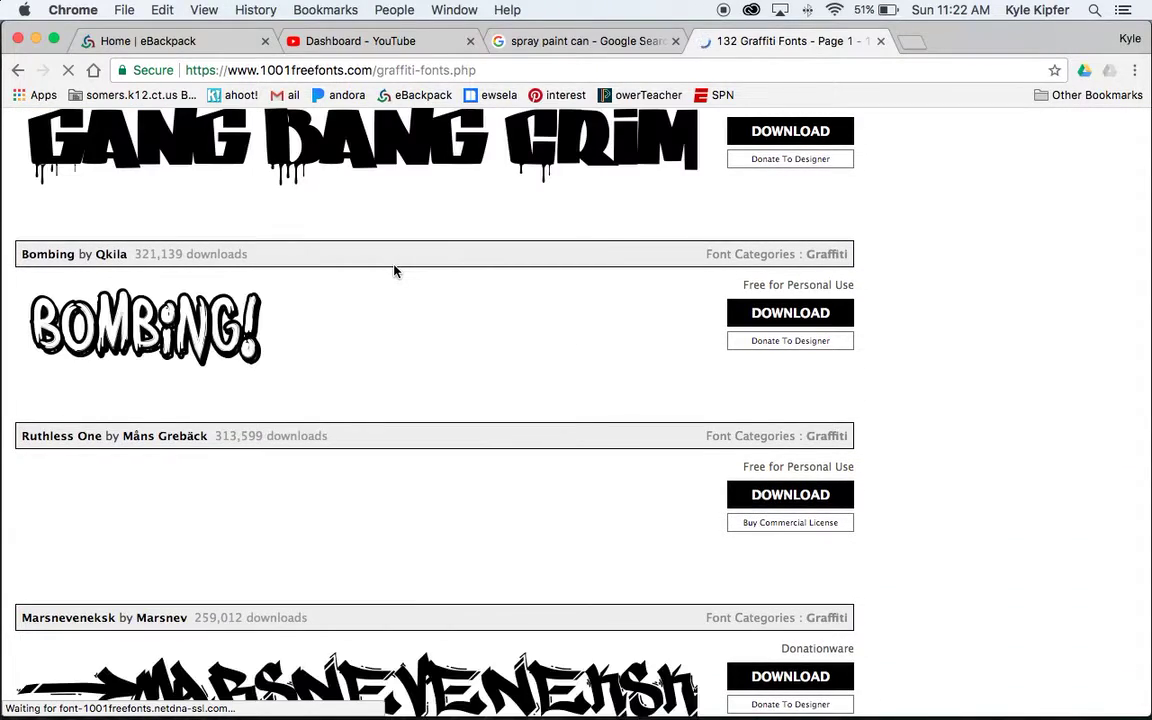
{"action": "scroll", "coordinate": [394, 270], "scroll_direction": "down", "scroll_amount": 7}
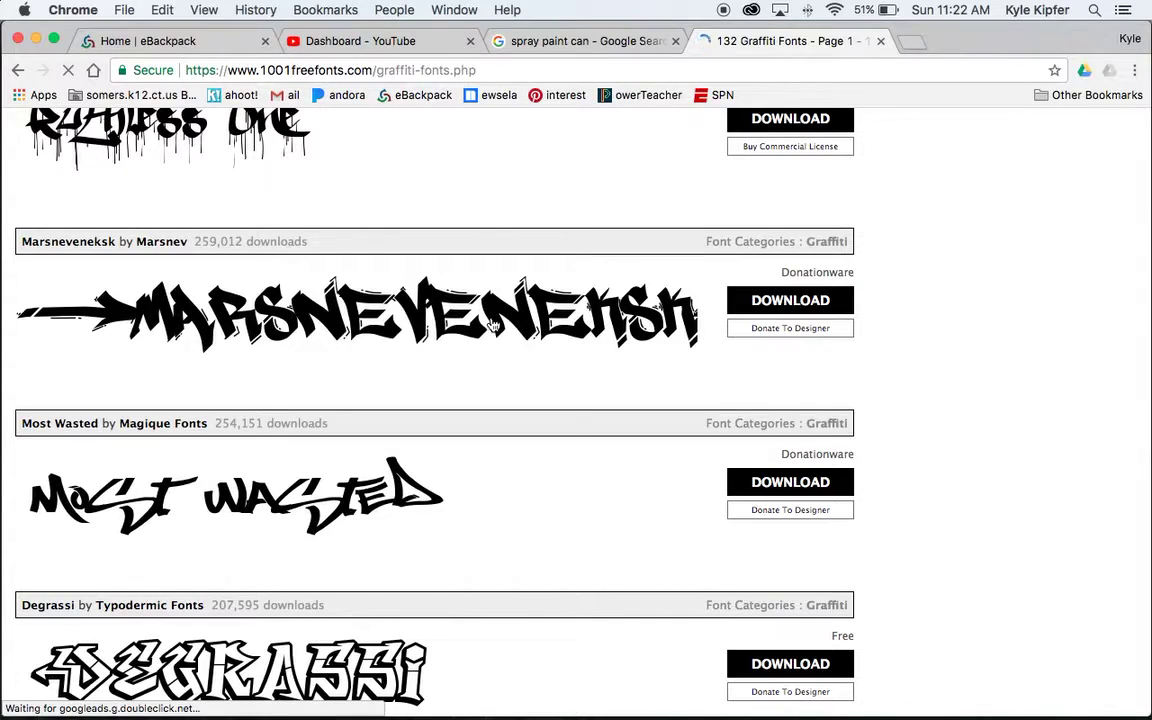
{"action": "scroll", "coordinate": [312, 487], "scroll_direction": "down", "scroll_amount": 2}
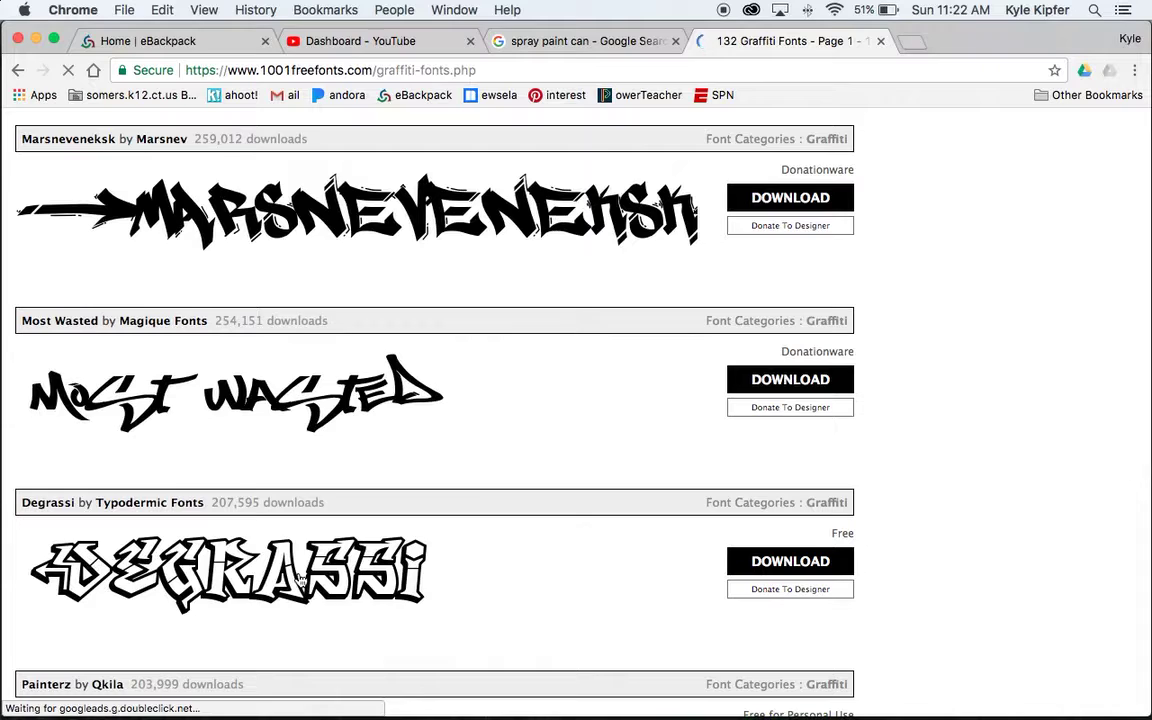
{"action": "scroll", "coordinate": [300, 572], "scroll_direction": "down", "scroll_amount": 8}
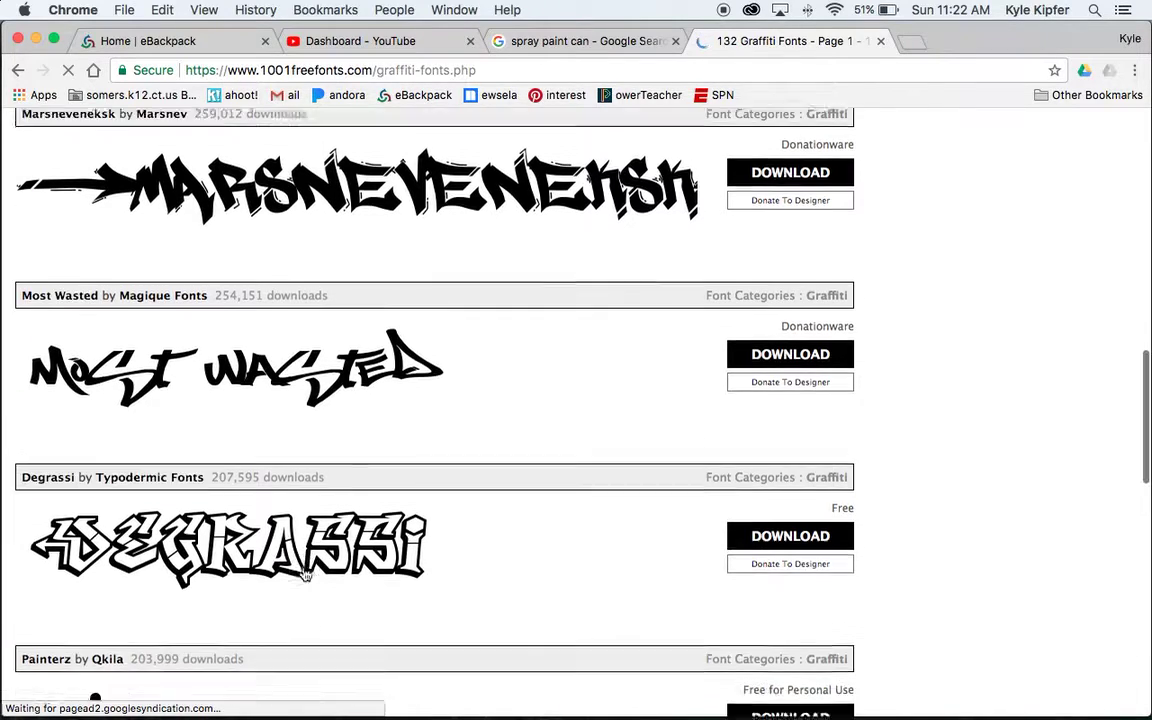
{"action": "scroll", "coordinate": [305, 572], "scroll_direction": "down", "scroll_amount": 8}
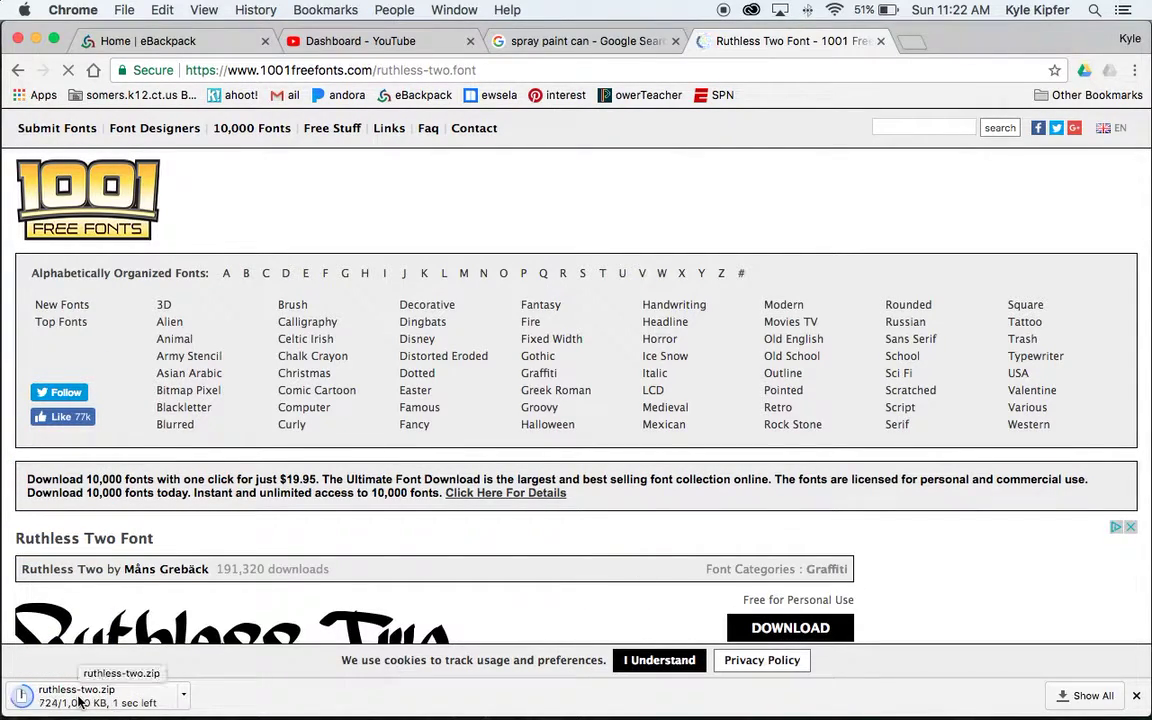
Download Ruthless Two and open the unzipped ruthless-two folder in Finder
{"action": "scroll", "coordinate": [314, 514], "scroll_direction": "down", "scroll_amount": 3}
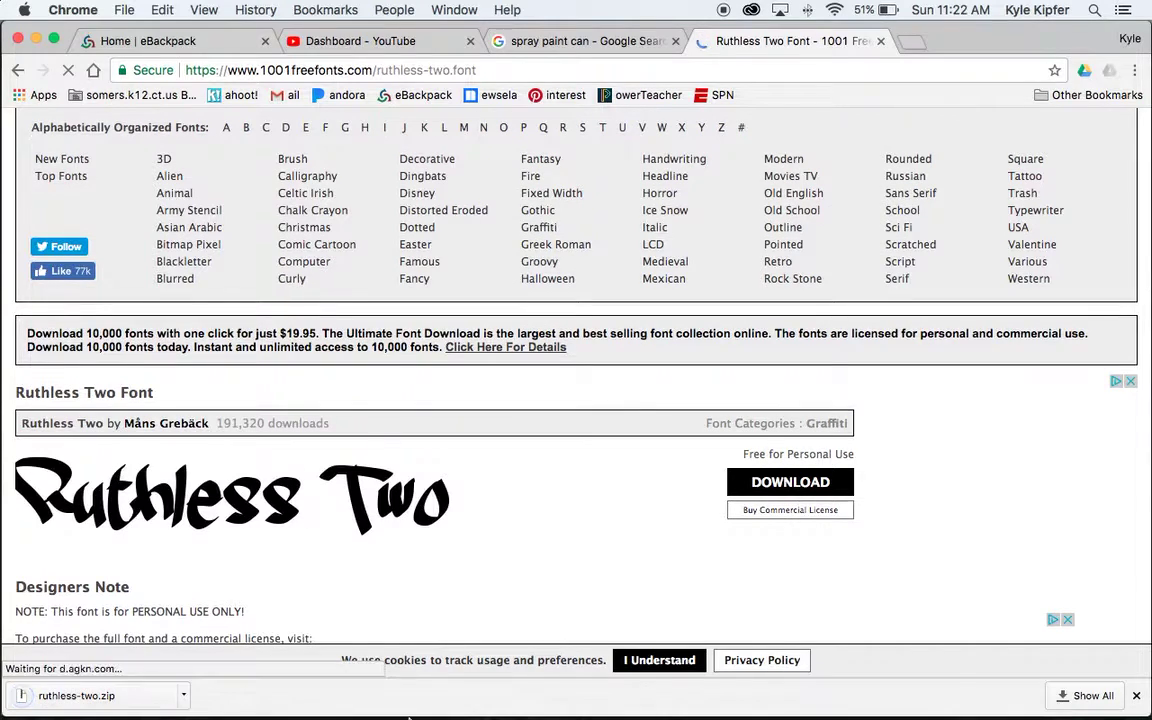
{"action": "mouse_move", "coordinate": [408, 716]}
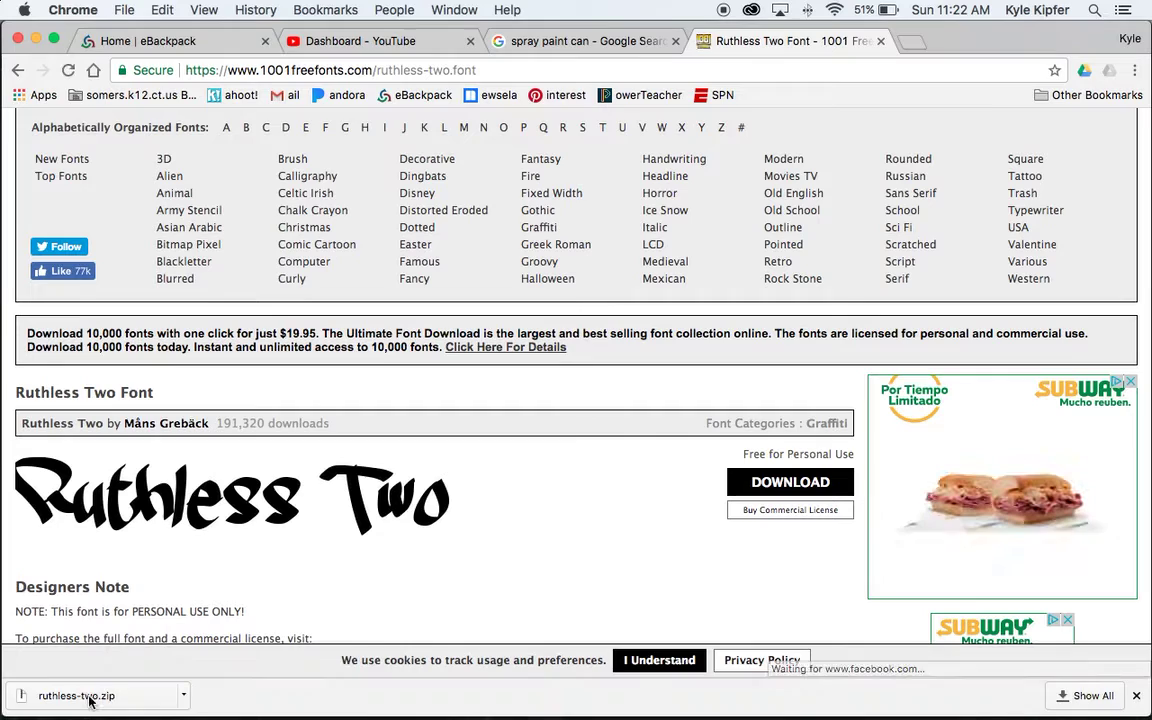
{"action": "left_click", "coordinate": [88, 697]}
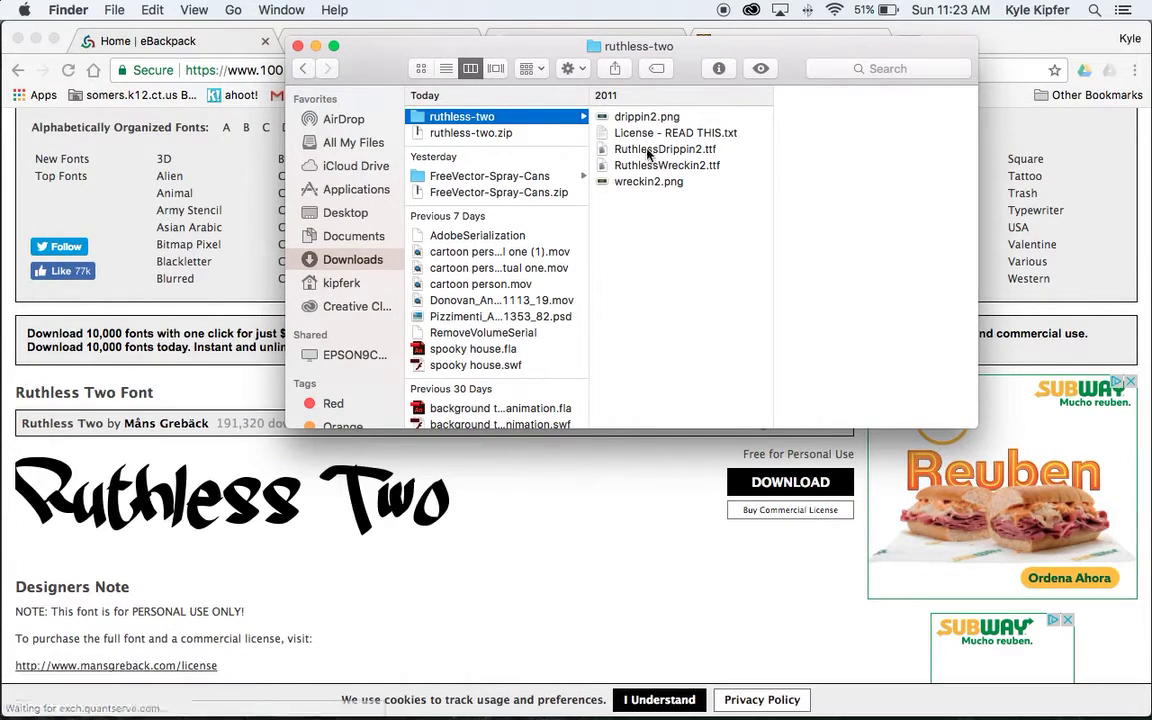
Preview and compare RuthlessDrippin2.ttf and RuthlessWreckin2.ttf in Finder
{"action": "left_click", "coordinate": [618, 150]}
{"action": "left_click", "coordinate": [655, 167]}
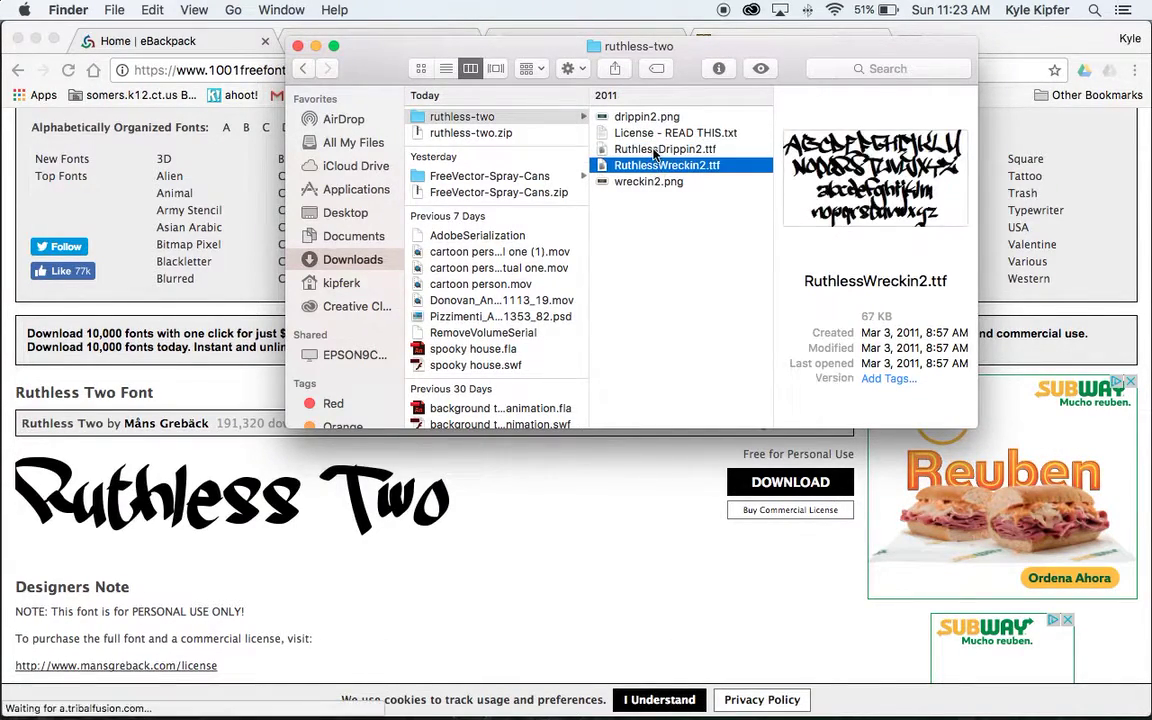
{"action": "left_click", "coordinate": [653, 150]}
{"action": "left_click", "coordinate": [653, 166]}
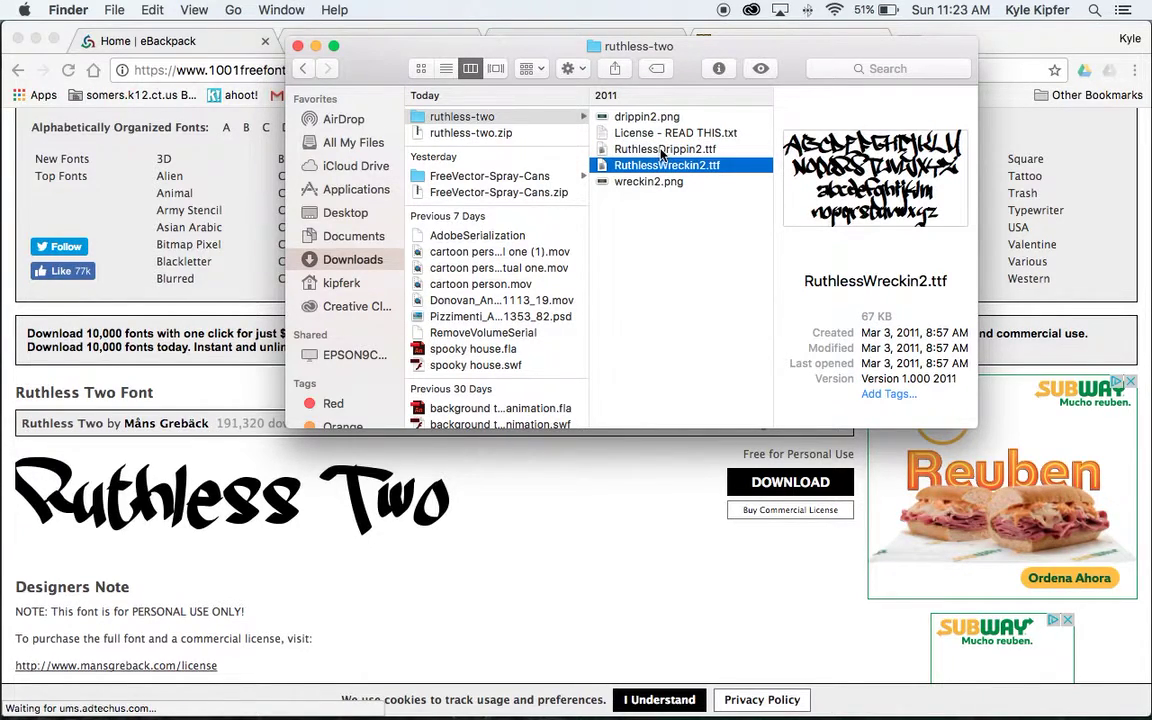
Go to the Applications folder and select Font Book
{"action": "left_click", "coordinate": [356, 190]}
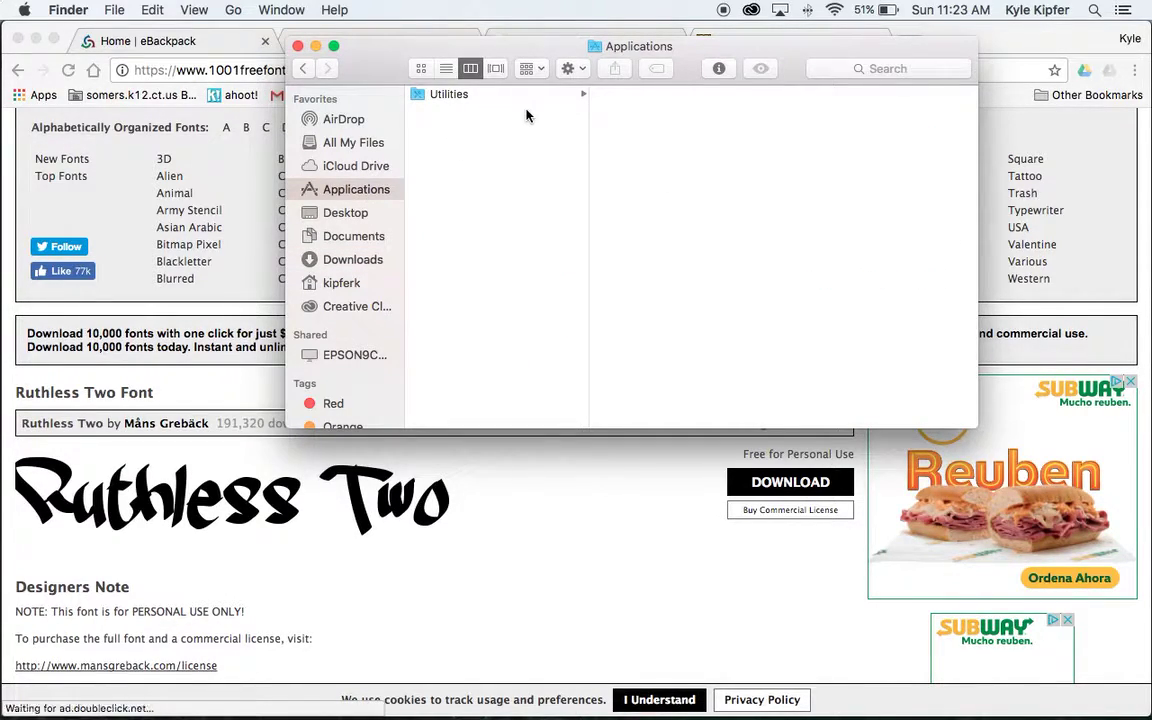
{"action": "scroll", "coordinate": [480, 200], "scroll_direction": "down", "scroll_amount": 2}
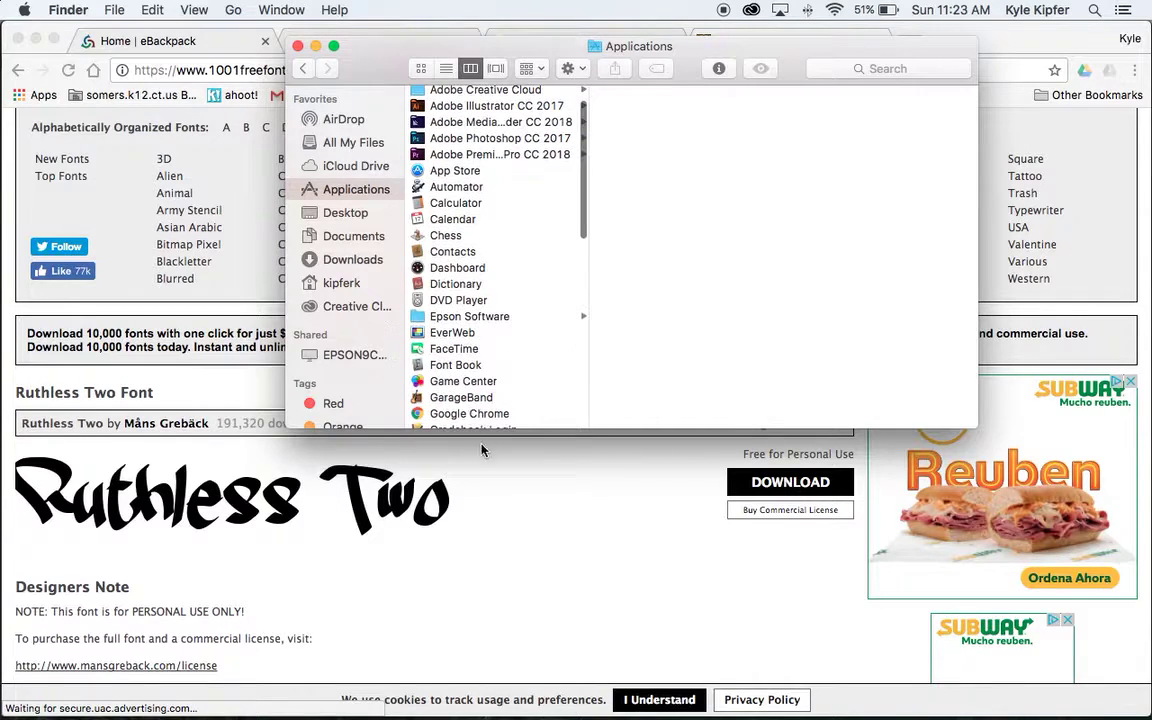
{"action": "left_click", "coordinate": [472, 366]}
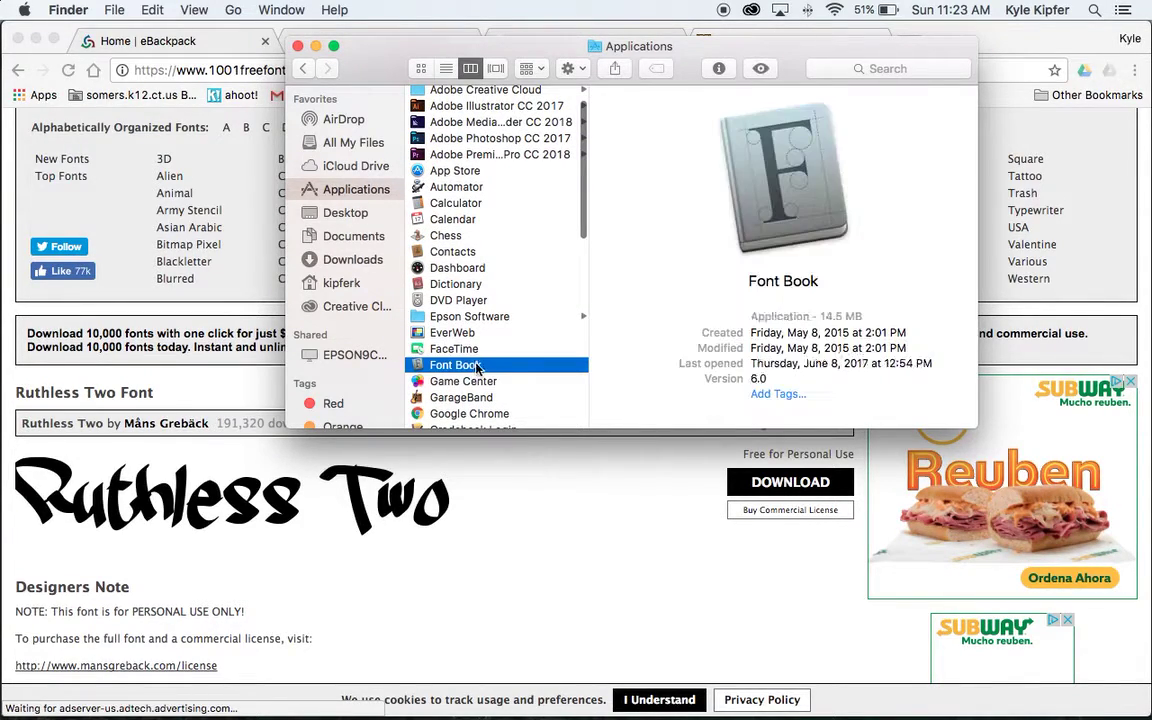
Launch Font Book, add an empty Unnamed Collection 2, and show All Fonts
{"action": "double_click", "coordinate": [475, 368]}
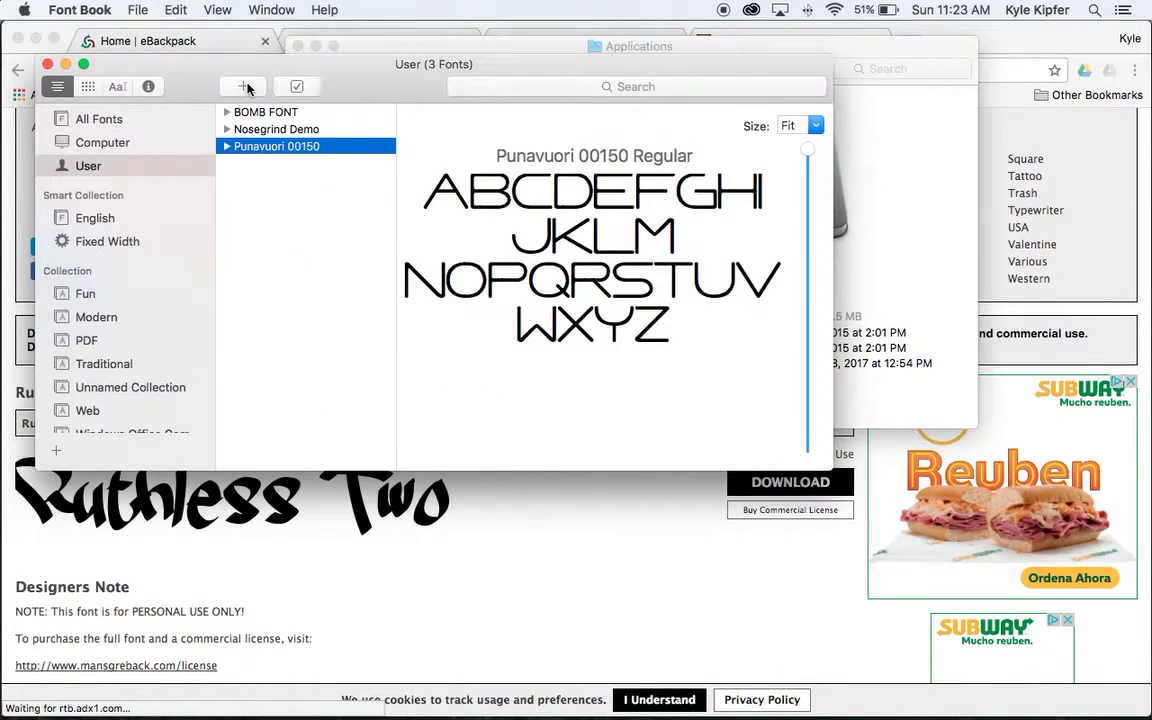
{"action": "left_click", "coordinate": [57, 455]}
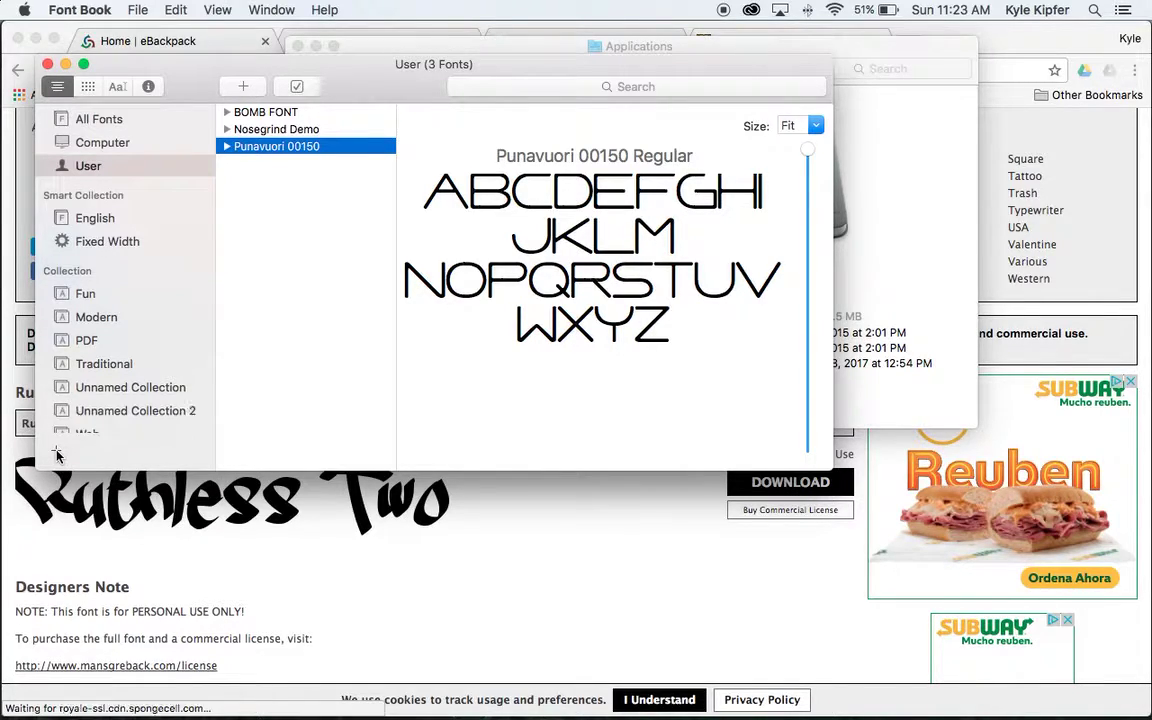
{"action": "left_click", "coordinate": [186, 388]}
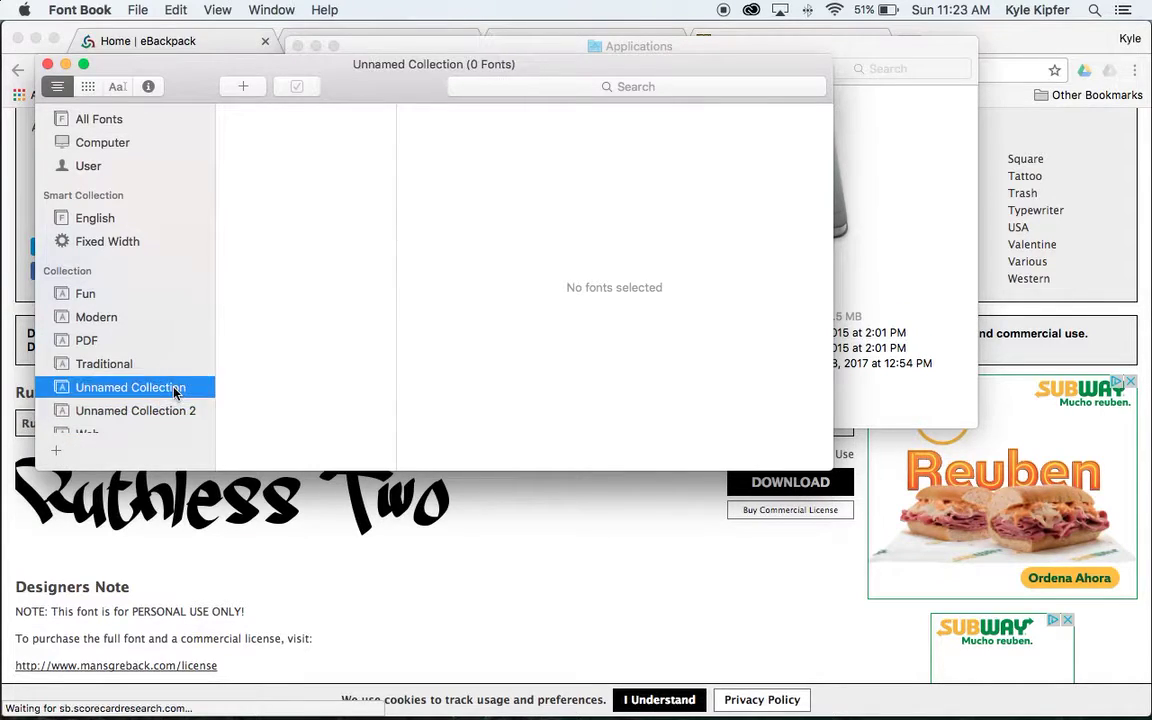
{"action": "left_click", "coordinate": [119, 294]}
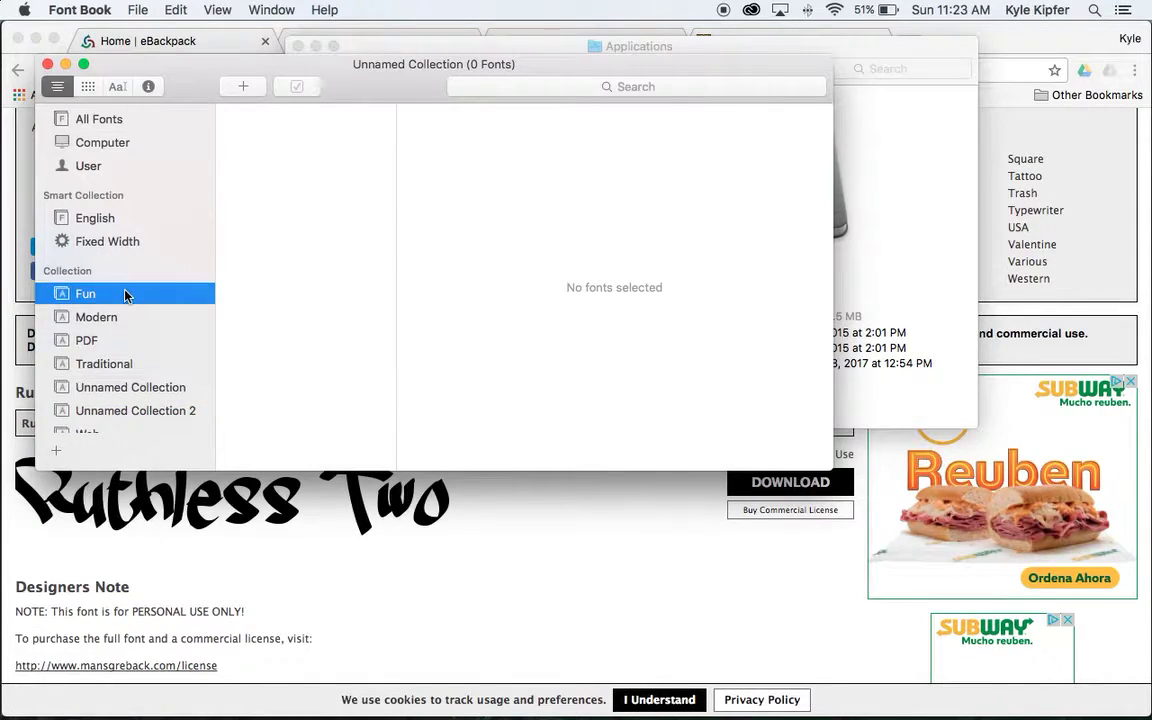
{"action": "left_click", "coordinate": [120, 124]}
{"action": "left_click", "coordinate": [247, 87]}
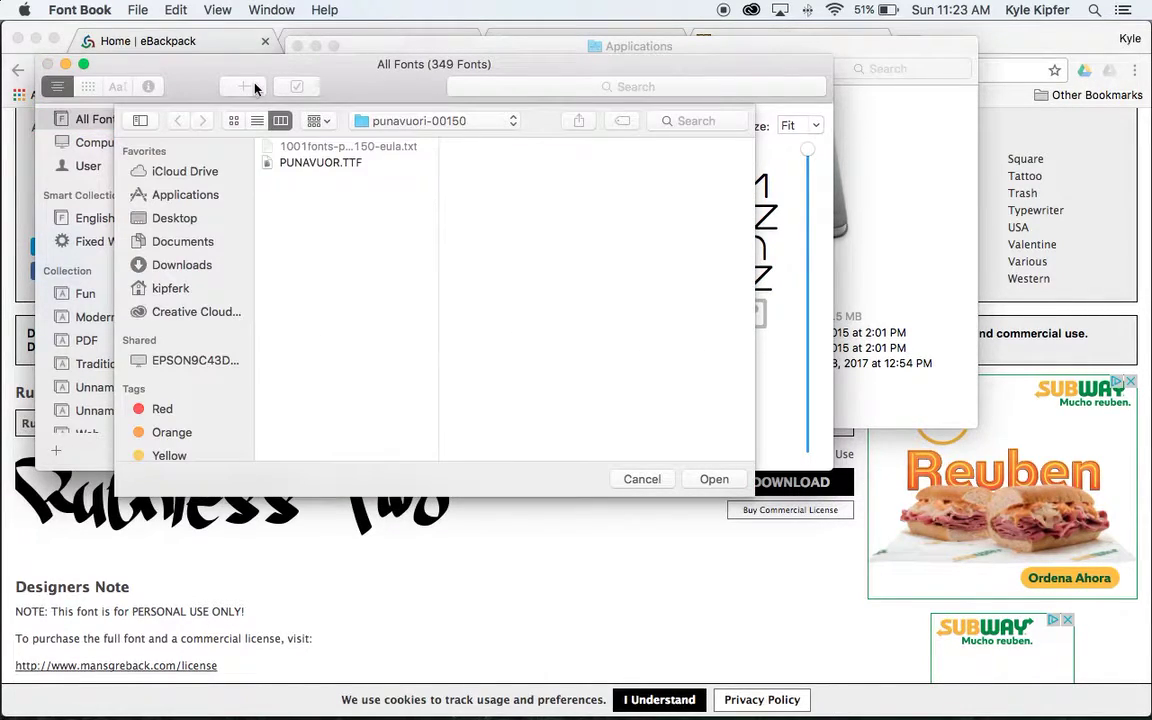
Install RuthlessDrippin2.ttf from the Downloads ruthless-two folder into Font Book
{"action": "left_click", "coordinate": [190, 266]}
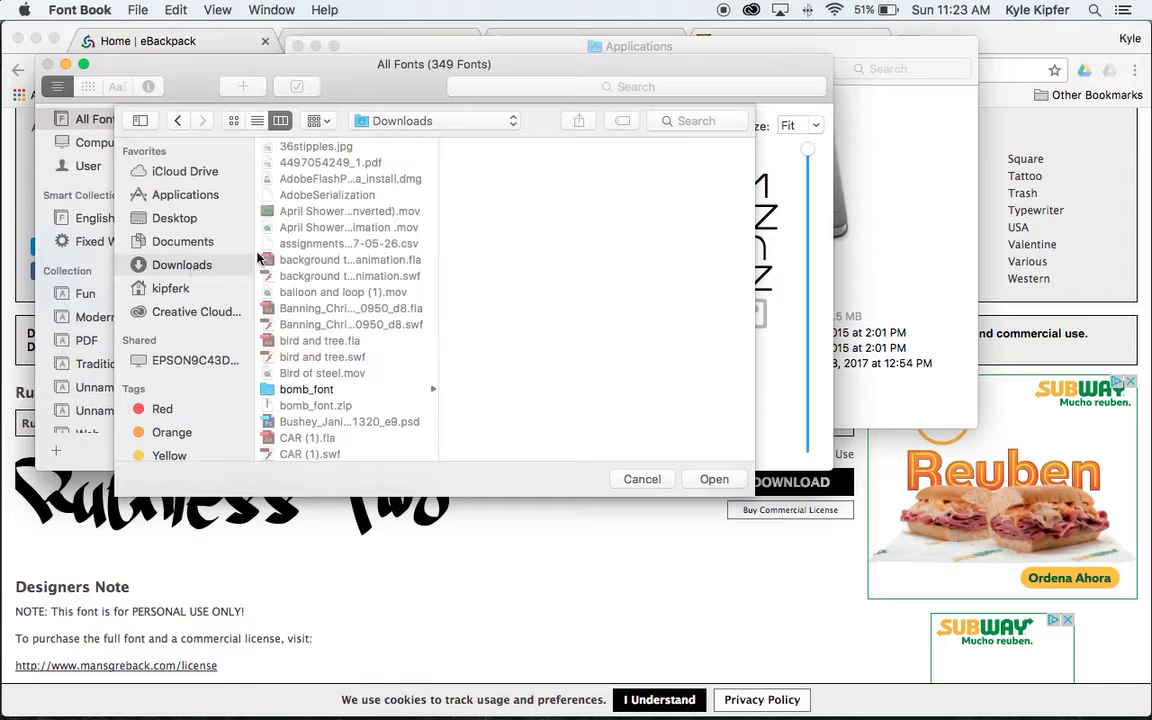
{"action": "scroll", "coordinate": [353, 288], "scroll_direction": "down", "scroll_amount": 15}
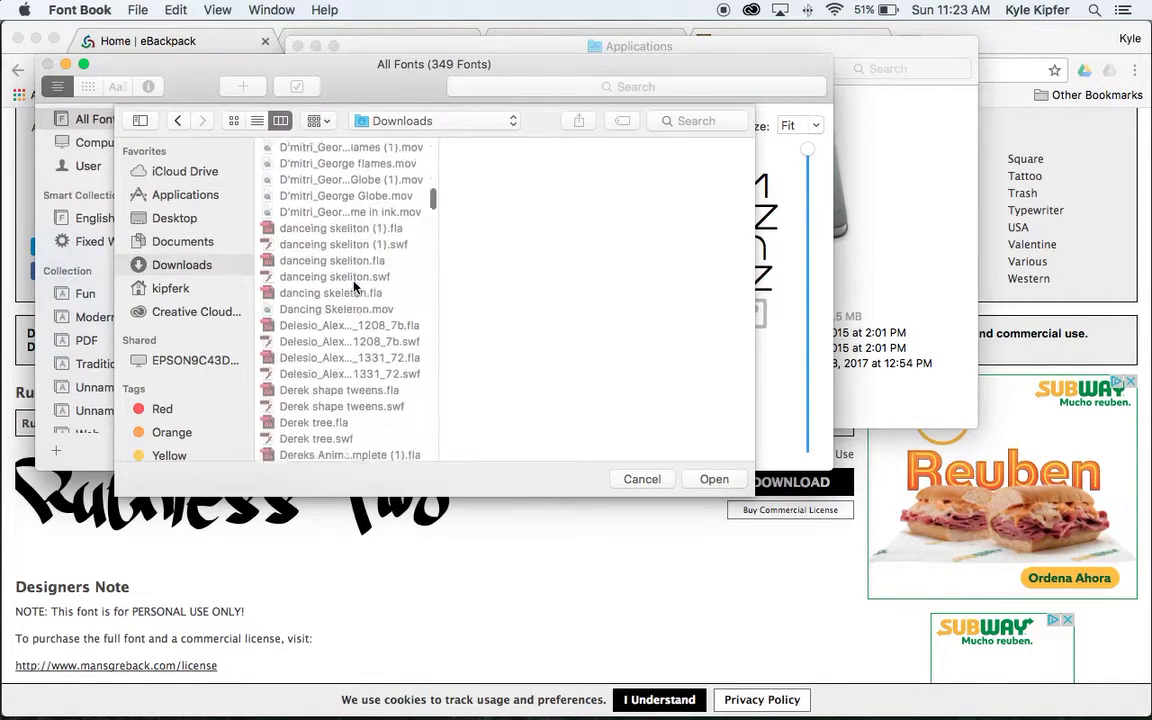
{"action": "scroll", "coordinate": [354, 287], "scroll_direction": "down", "scroll_amount": 20}
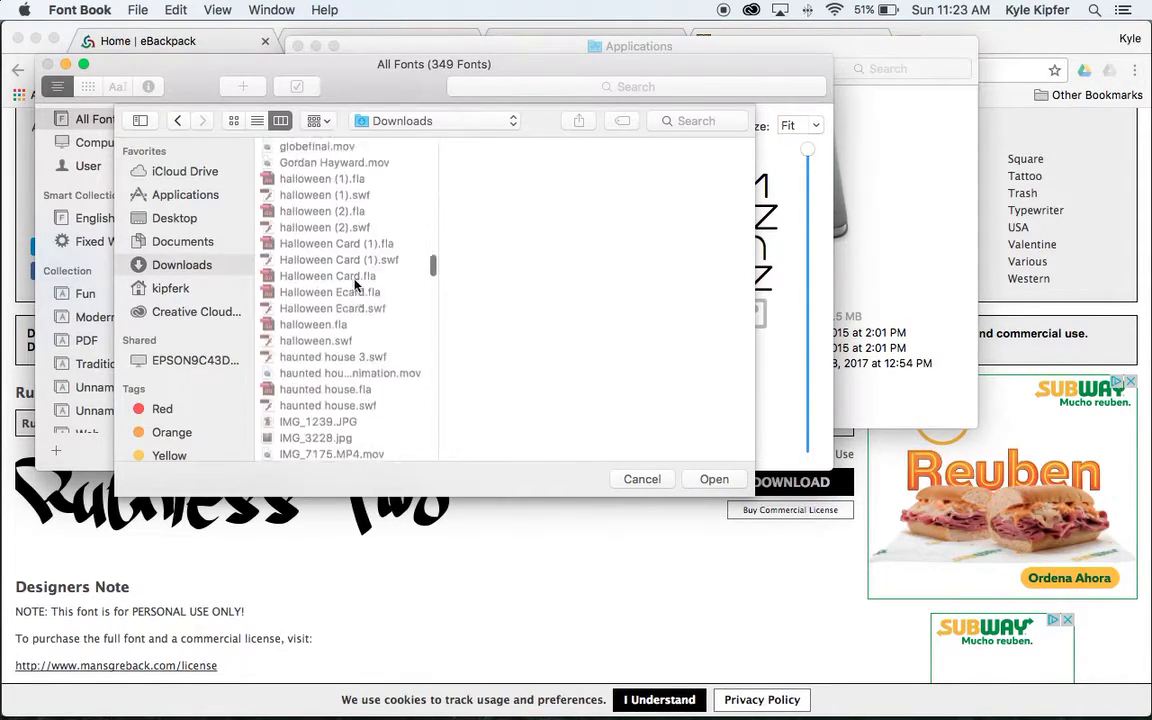
{"action": "scroll", "coordinate": [354, 287], "scroll_direction": "down", "scroll_amount": 20}
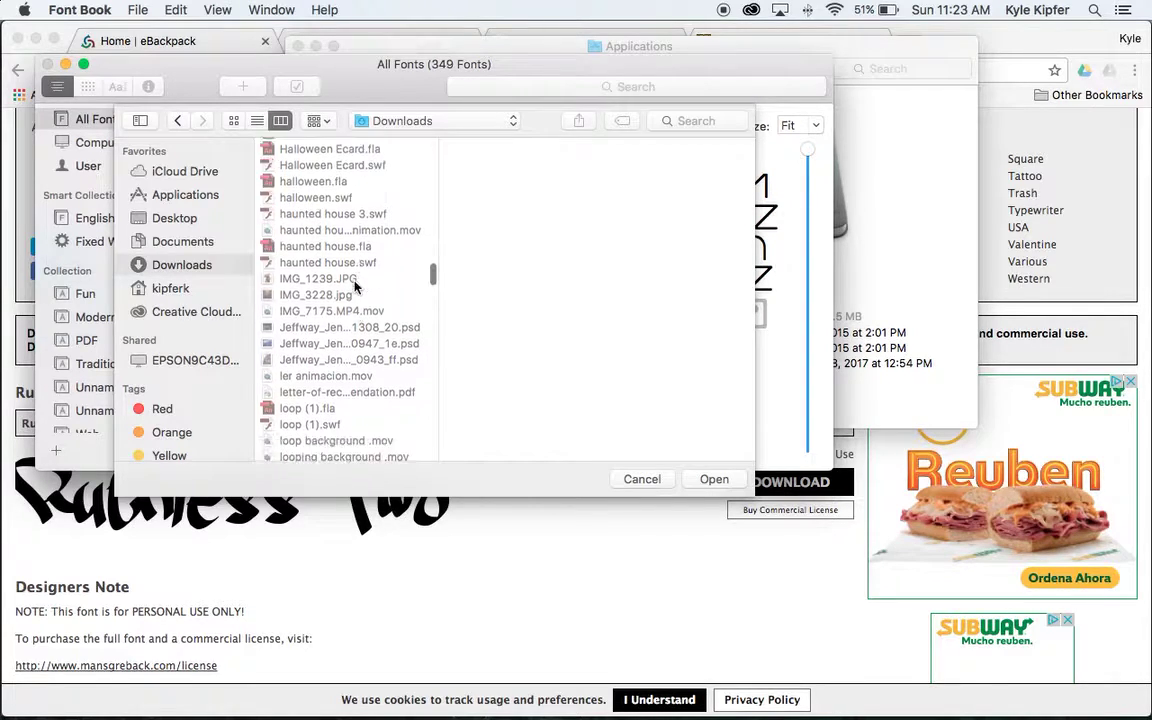
{"action": "scroll", "coordinate": [354, 288], "scroll_direction": "down", "scroll_amount": 10}
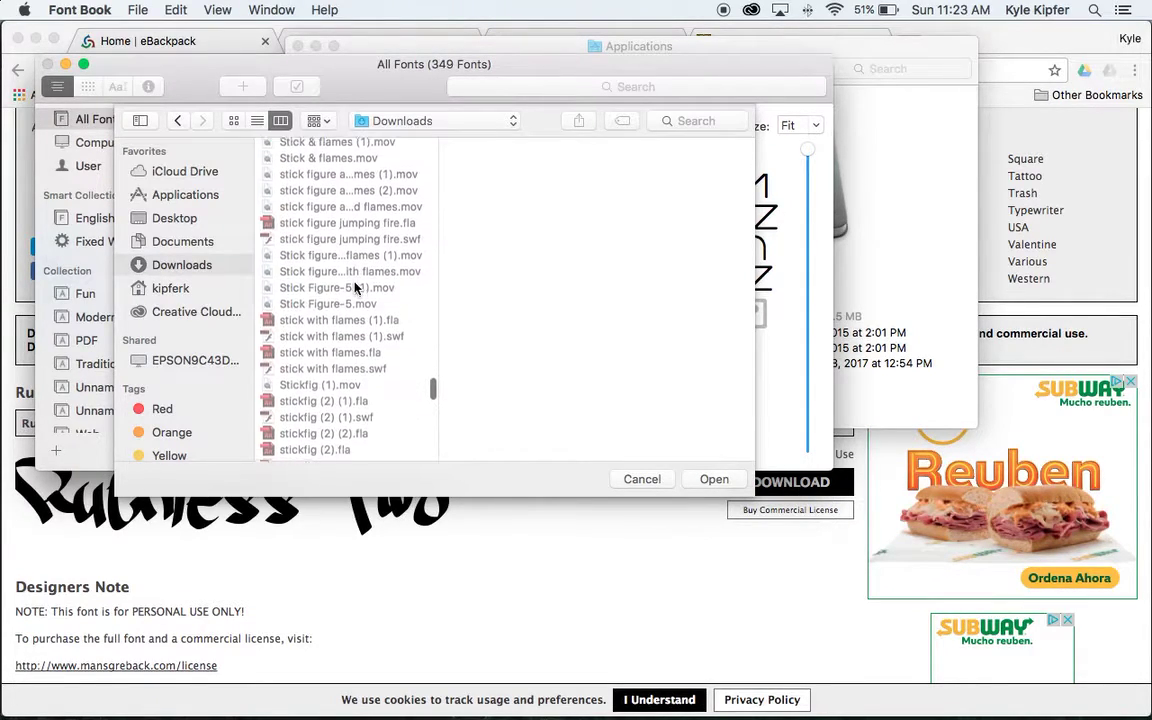
{"action": "scroll", "coordinate": [354, 288], "scroll_direction": "up", "scroll_amount": 20}
{"action": "scroll", "coordinate": [354, 287], "scroll_direction": "up", "scroll_amount": 3}
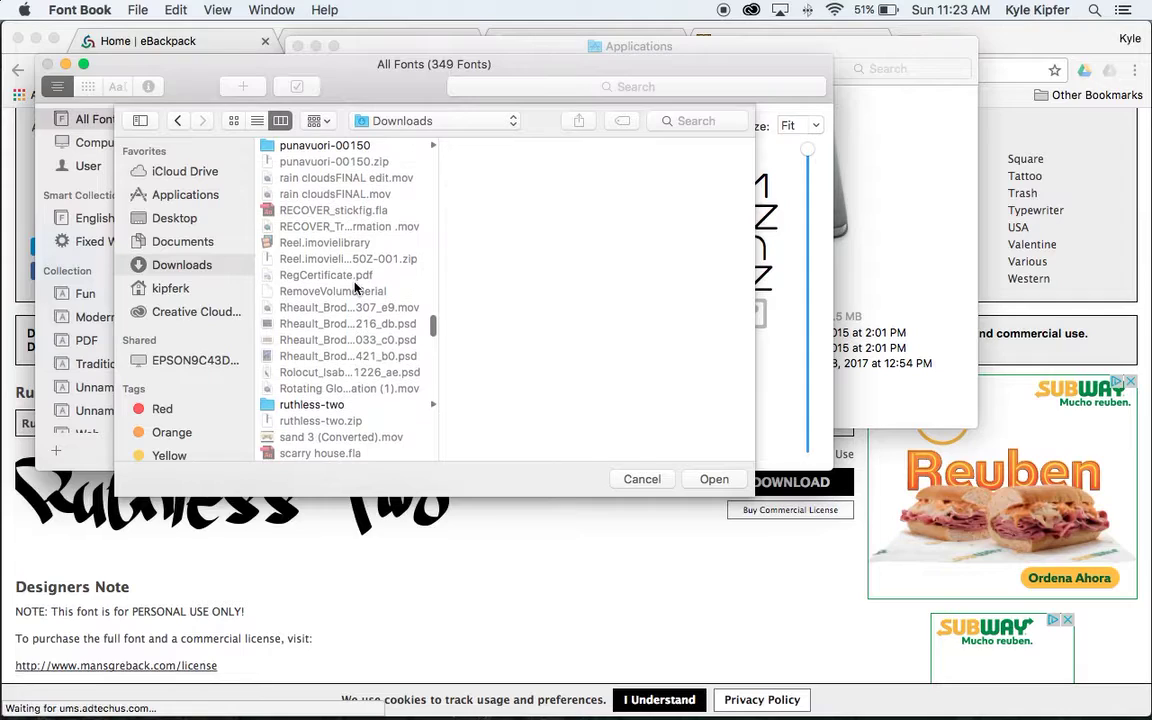
{"action": "left_click", "coordinate": [330, 405]}
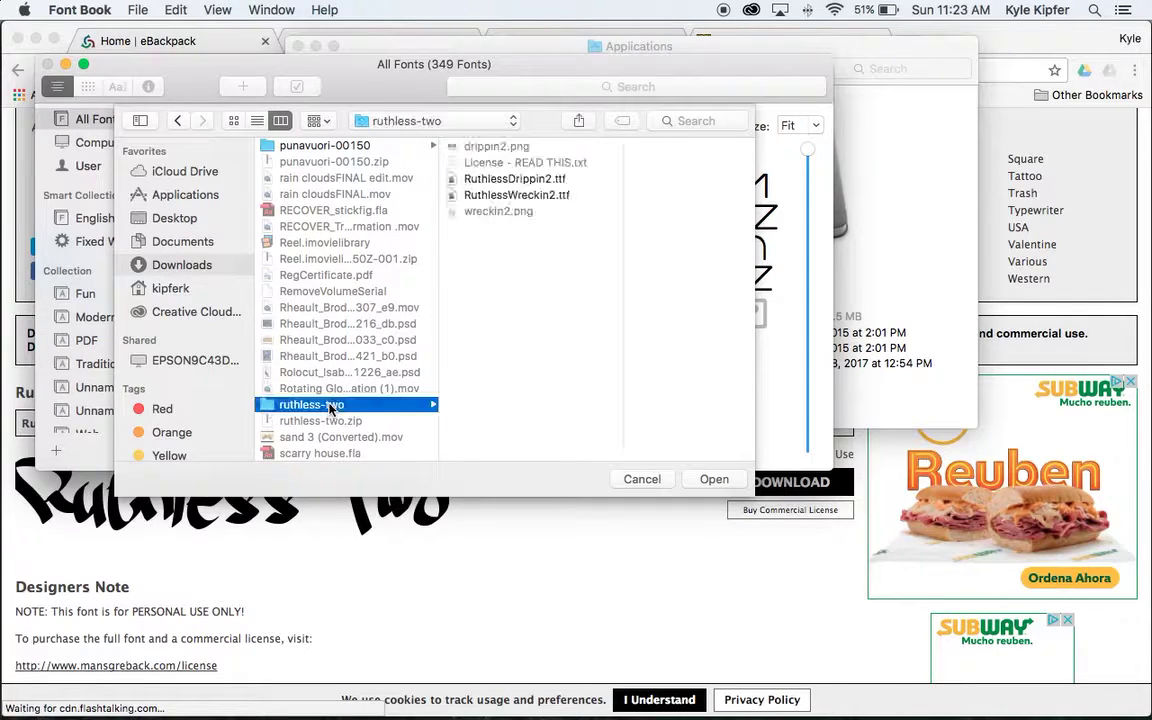
{"action": "left_click", "coordinate": [536, 180]}
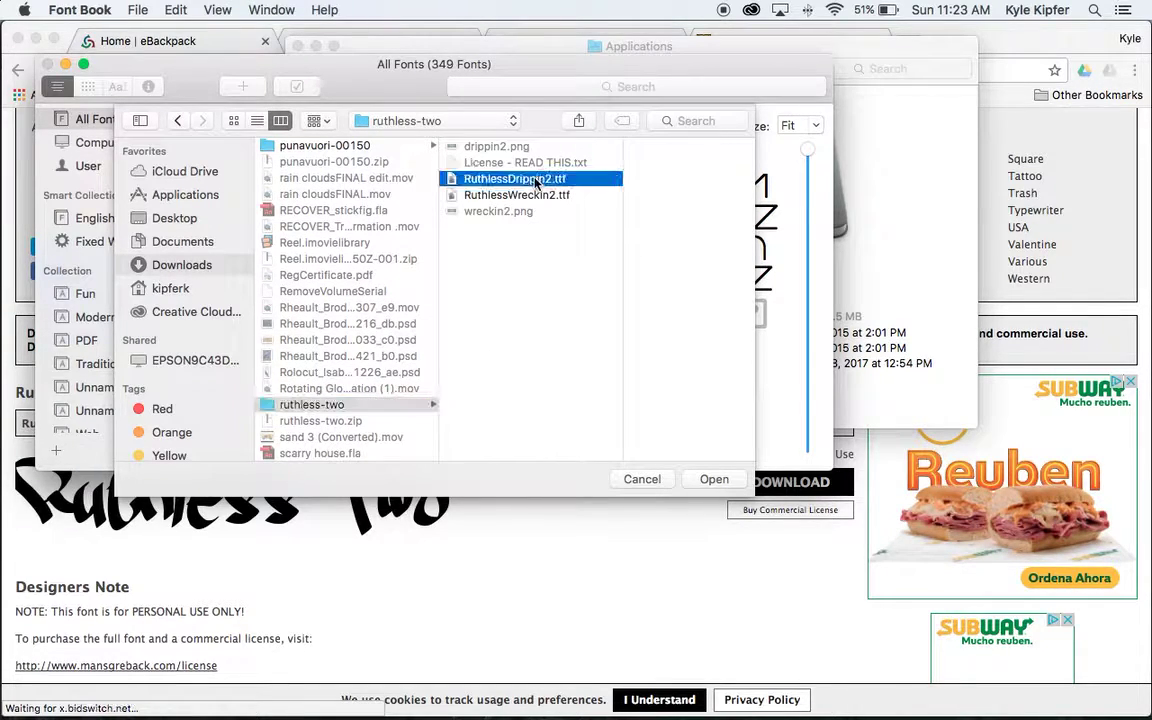
{"action": "left_click", "coordinate": [484, 196]}
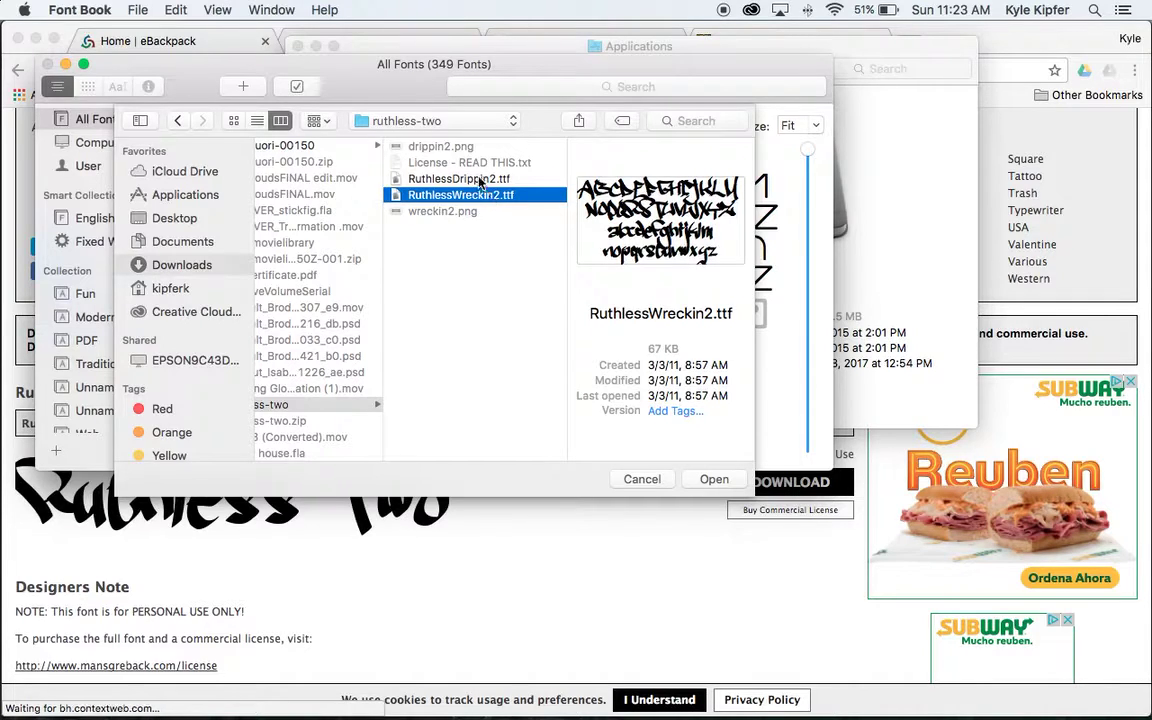
{"action": "left_click", "coordinate": [479, 181]}
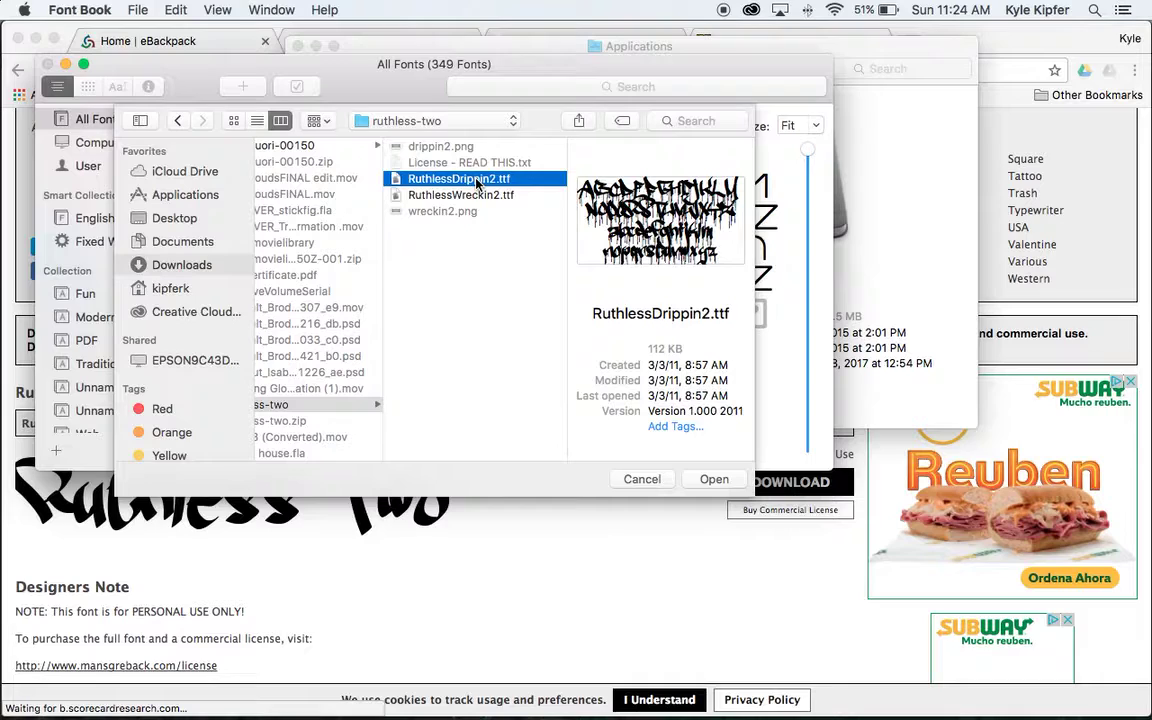
{"action": "left_click", "coordinate": [709, 482]}
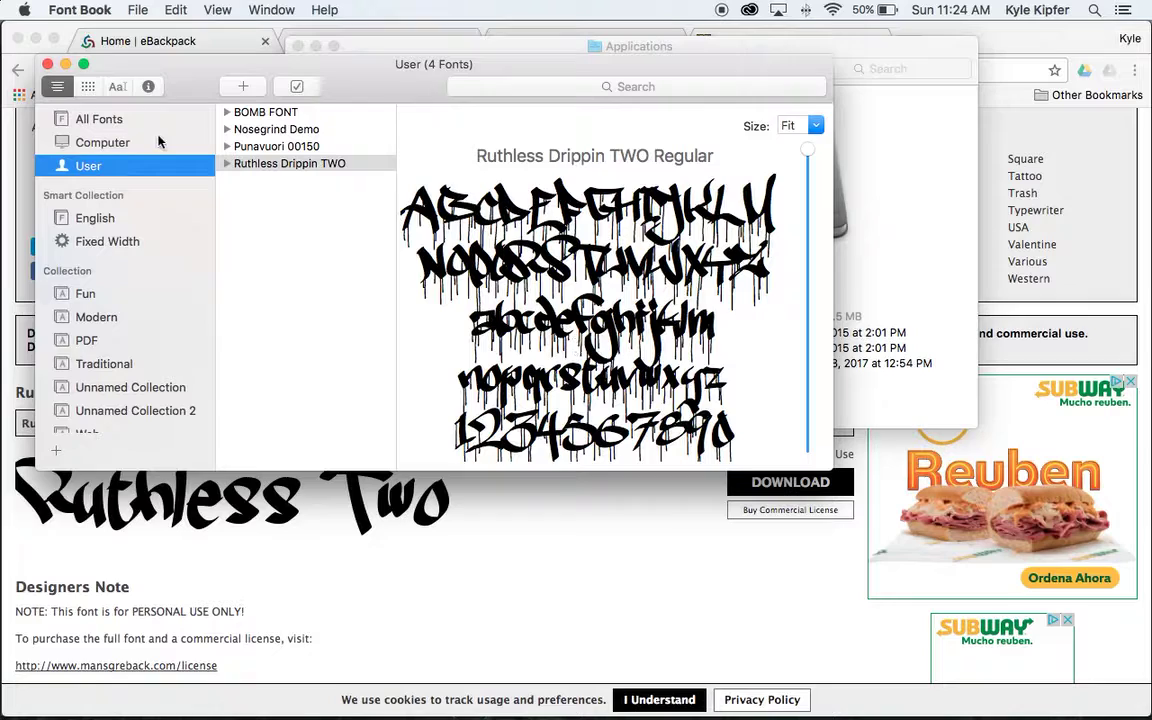
Install RuthlessWreckin2.ttf from the ruthless-two folder into Font Book
{"action": "left_click", "coordinate": [241, 87]}
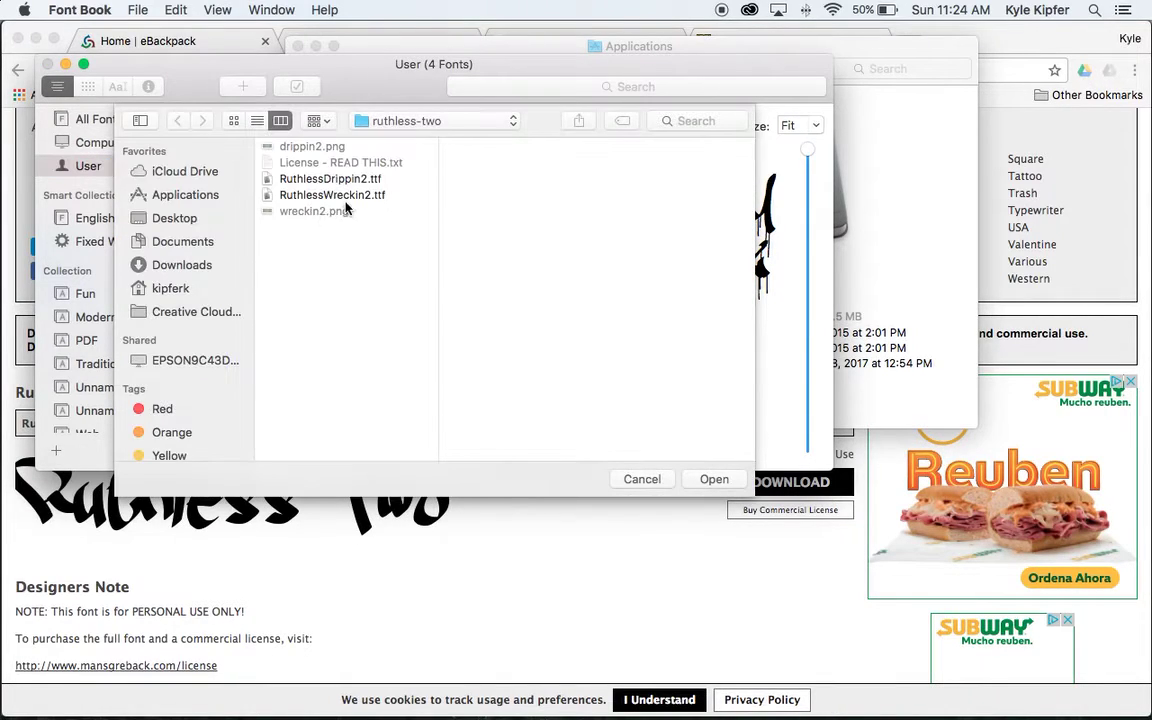
{"action": "left_click", "coordinate": [355, 178]}
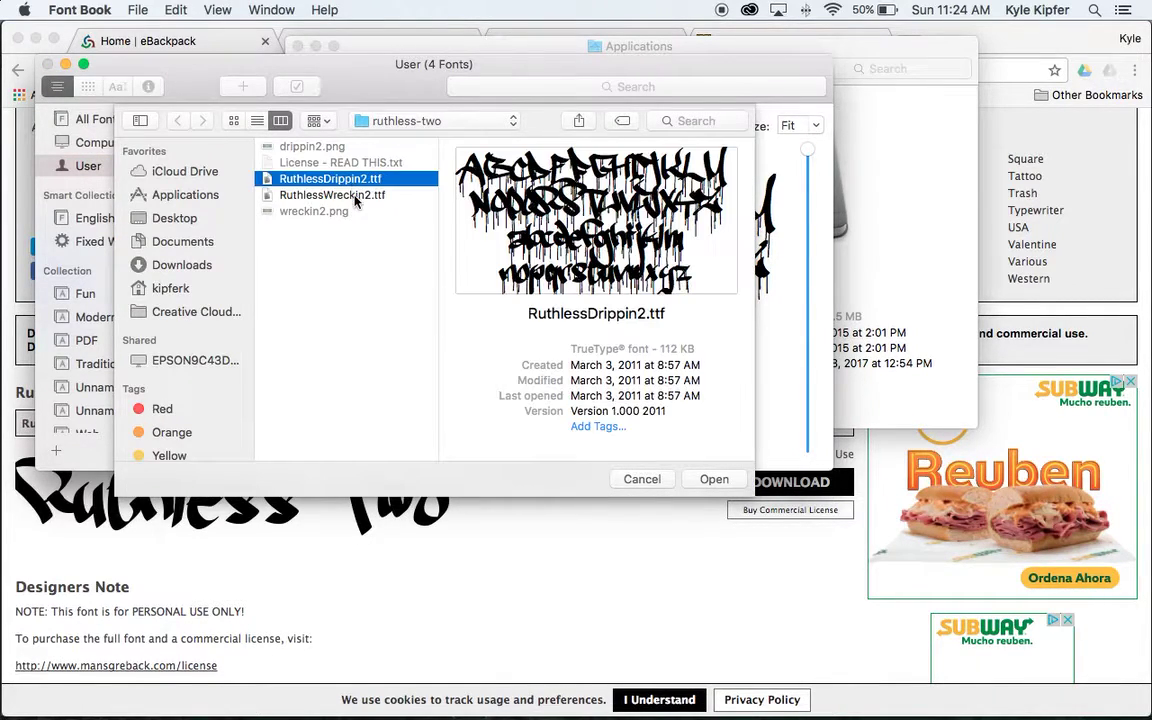
{"action": "left_click", "coordinate": [356, 194]}
{"action": "left_click", "coordinate": [714, 479]}
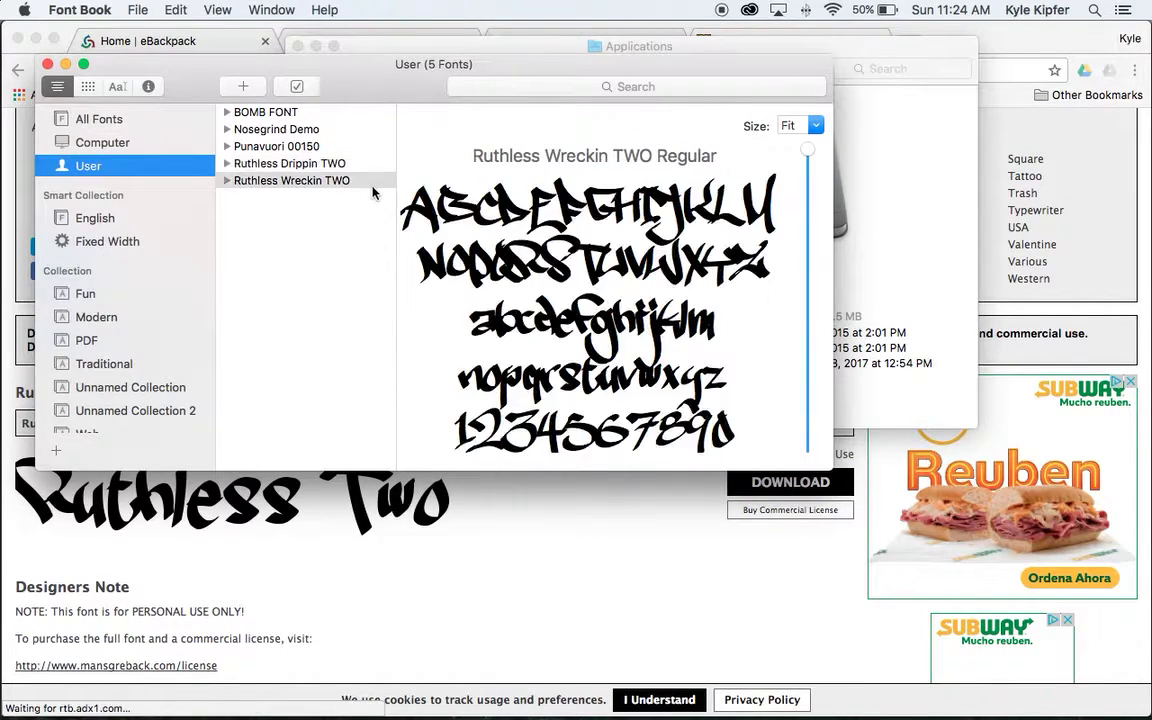
Compare Ruthless Drippin TWO and Ruthless Wreckin TWO in User fonts, then close Font Book
{"action": "left_click", "coordinate": [321, 165]}
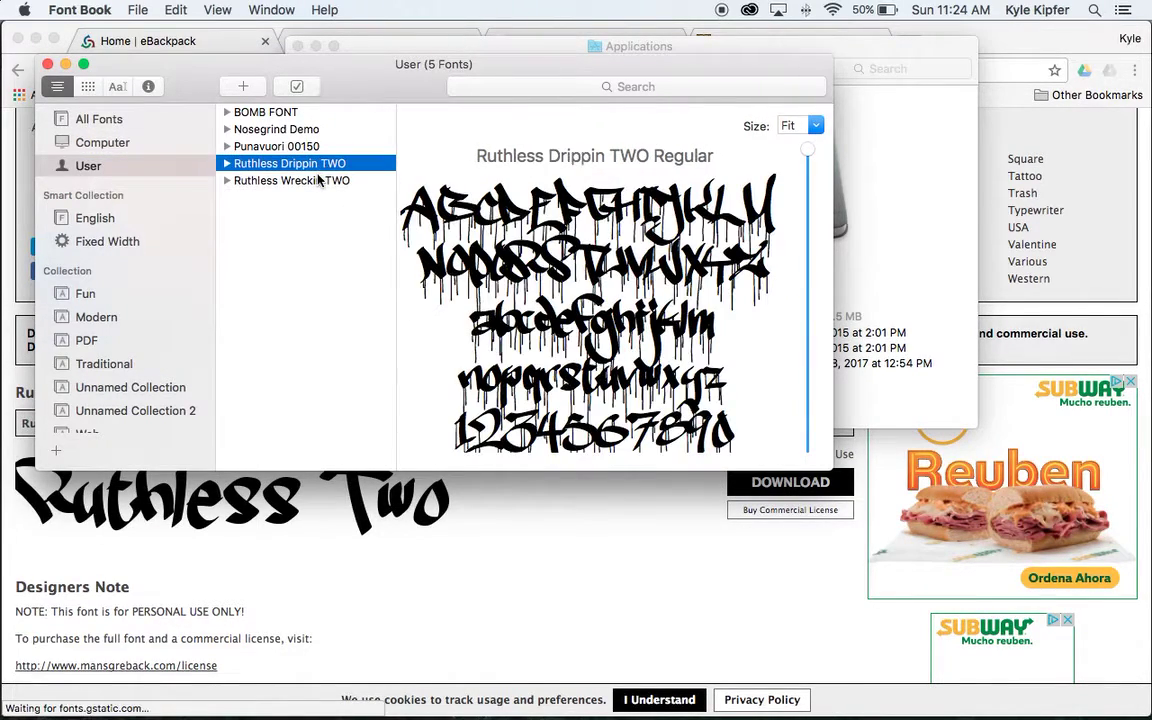
{"action": "left_click", "coordinate": [300, 181]}
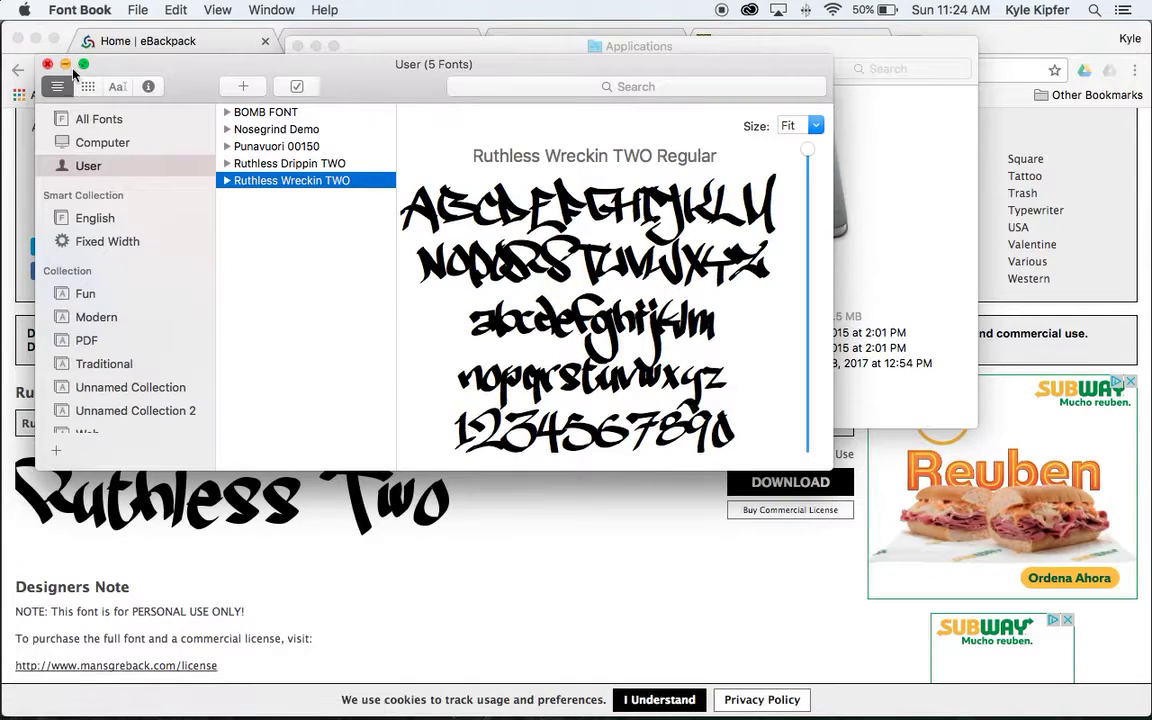
{"action": "left_click", "coordinate": [48, 64]}
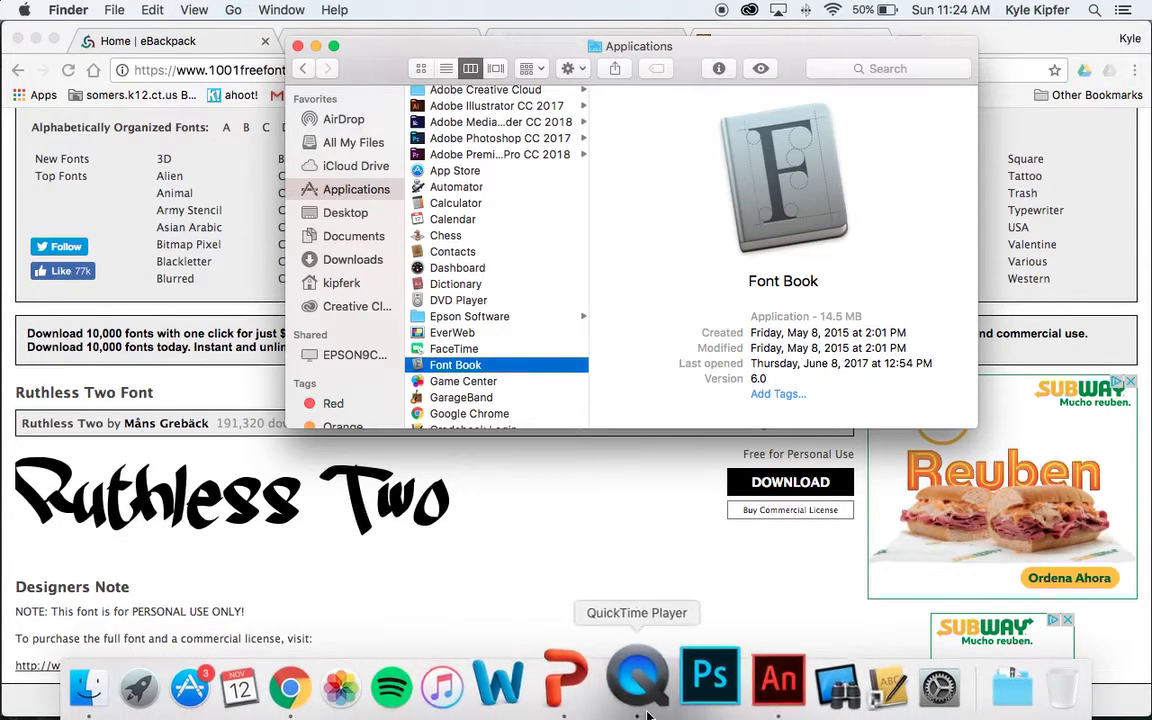
Create a new 550 × 400 px ActionScript 3.0 document, Untitled-1, in Animate
{"action": "left_click", "coordinate": [738, 677]}
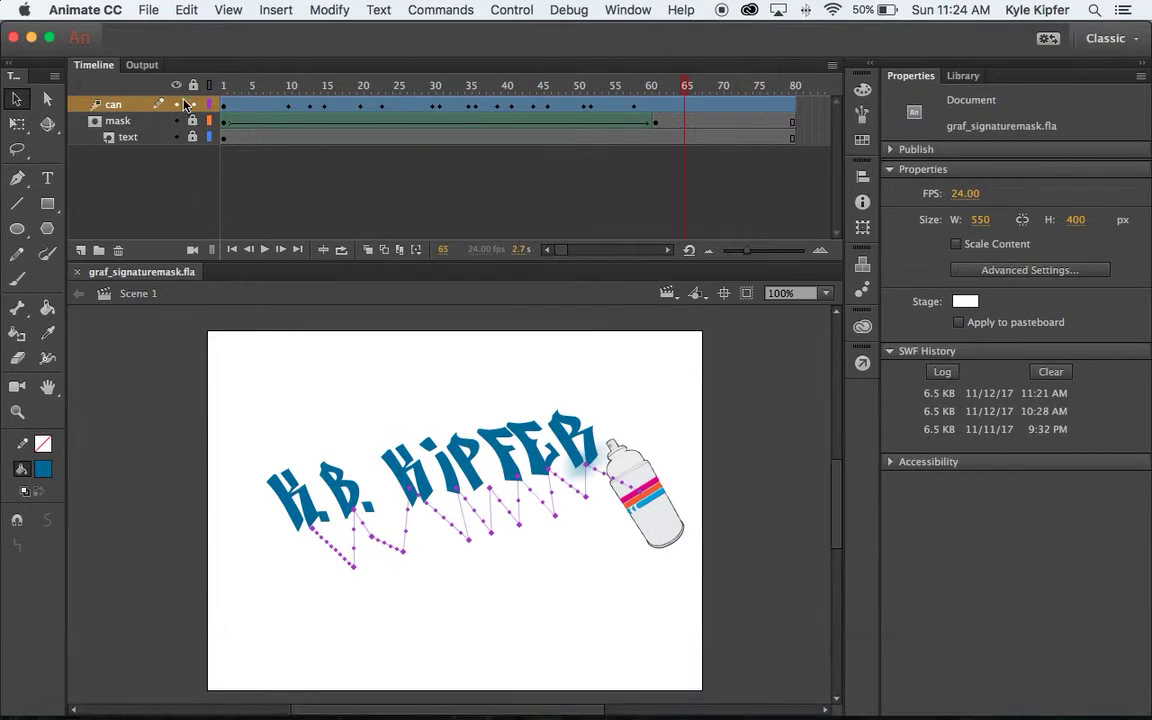
{"action": "left_click", "coordinate": [150, 9]}
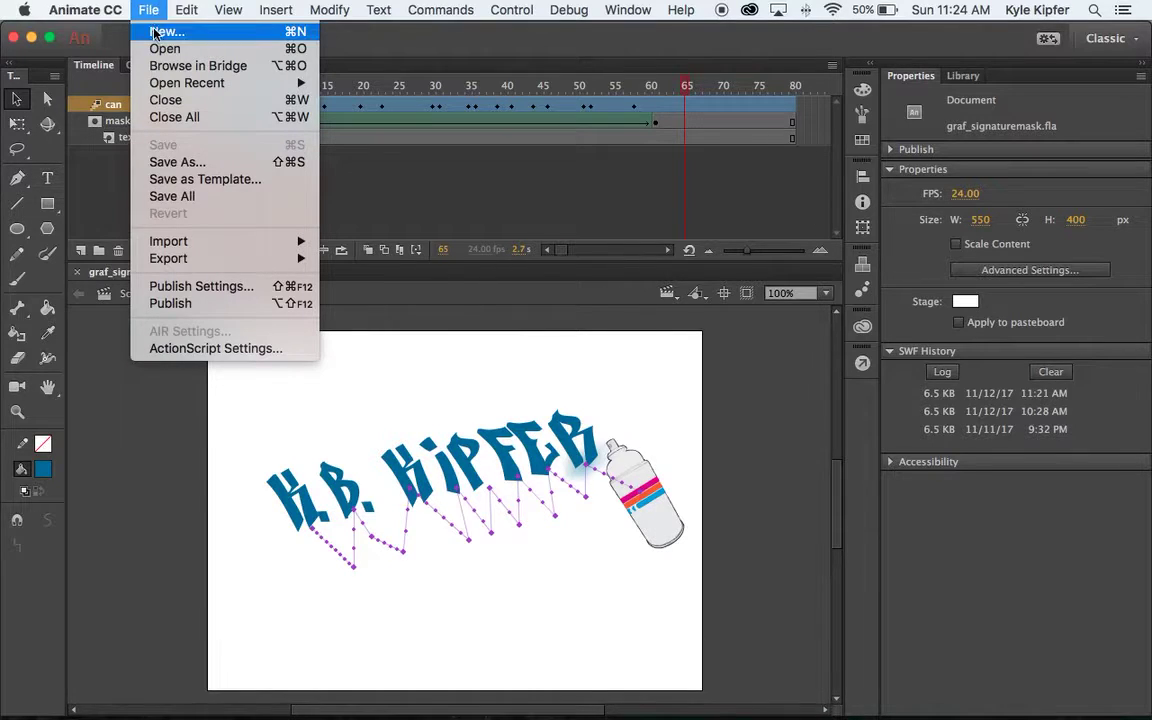
{"action": "left_click", "coordinate": [156, 33]}
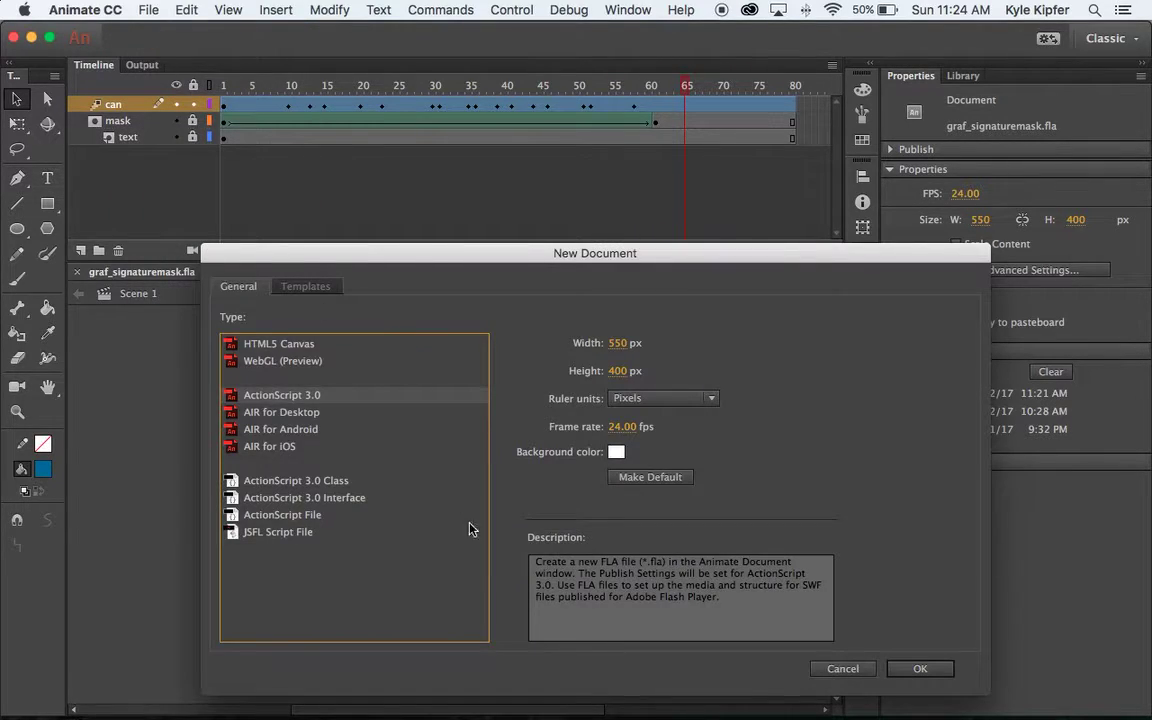
{"action": "left_click", "coordinate": [912, 668]}
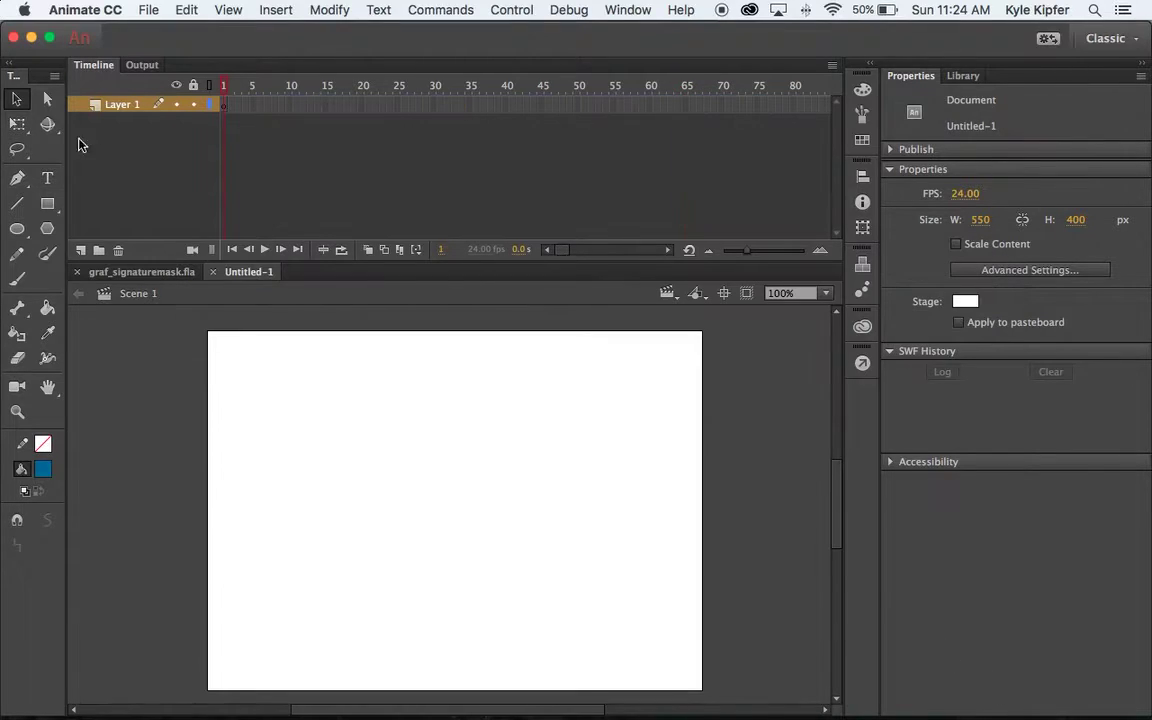
Add a static text box near the stage's top-left containing the author's name, then select it
{"action": "left_click", "coordinate": [49, 178]}
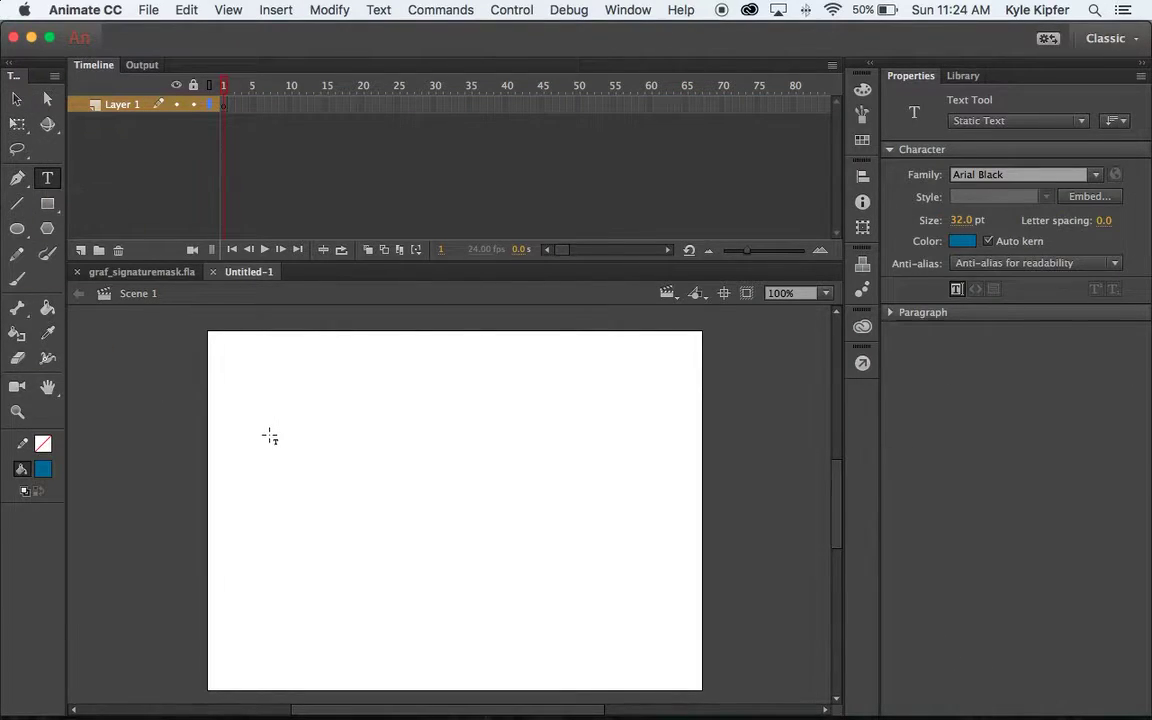
{"action": "left_click_drag", "start_coordinate": [265, 380], "coordinate": [591, 551]}
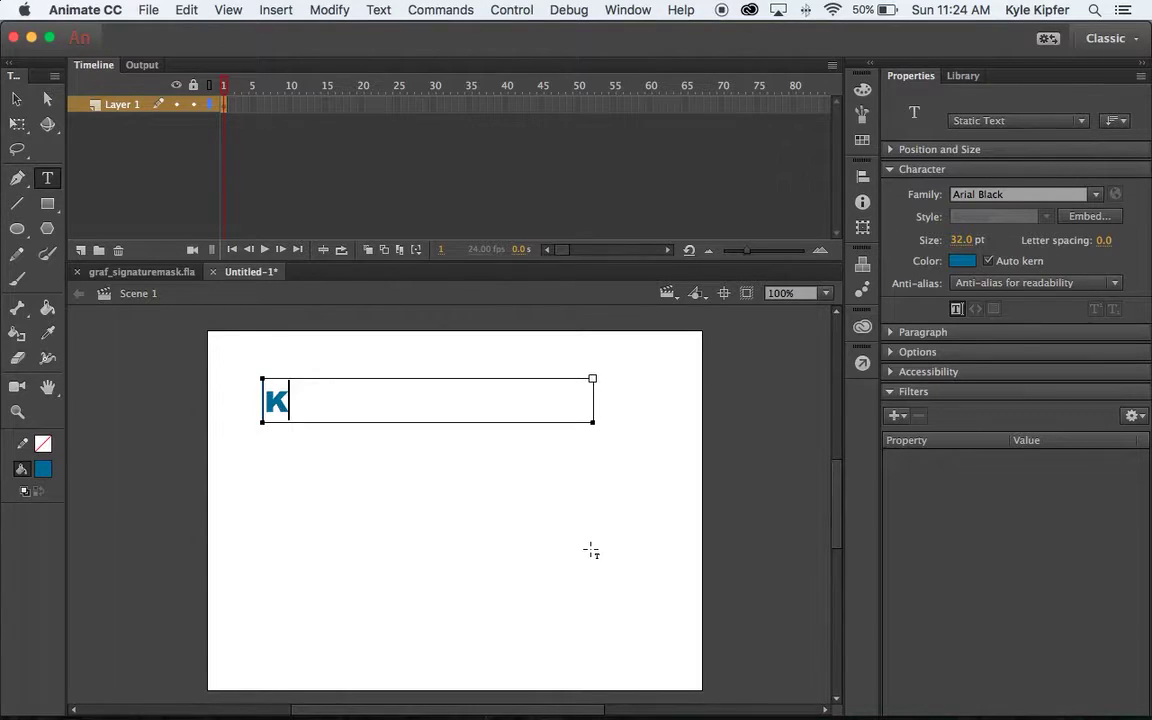
{"action": "type", "text": "K. B. Kipfer"}
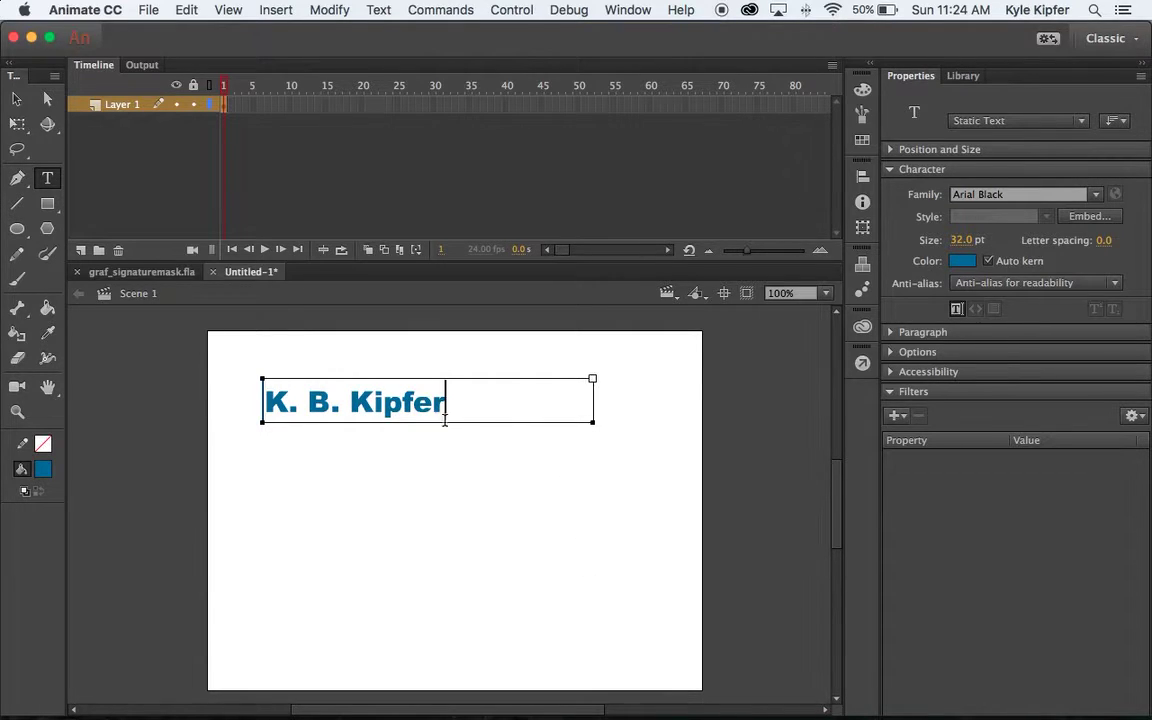
{"action": "left_click_drag", "start_coordinate": [448, 403], "coordinate": [95, 404]}
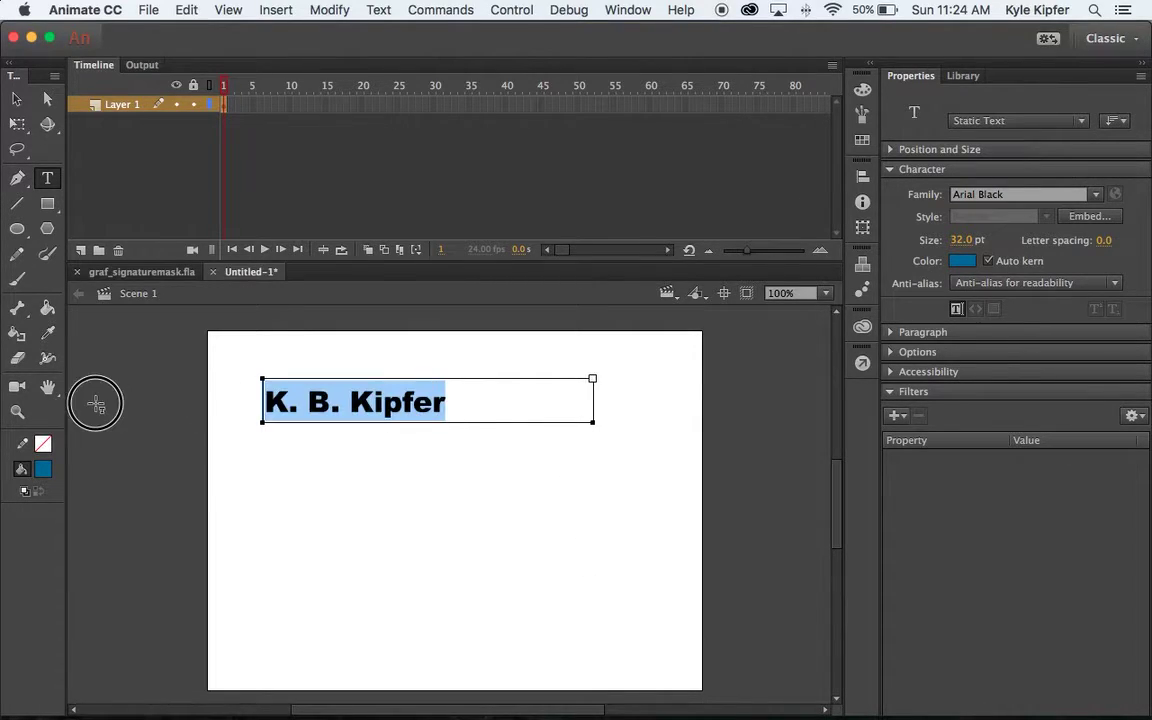
Try the Ruthless Drippin TWO font on the name text
{"action": "left_click", "coordinate": [1097, 196]}
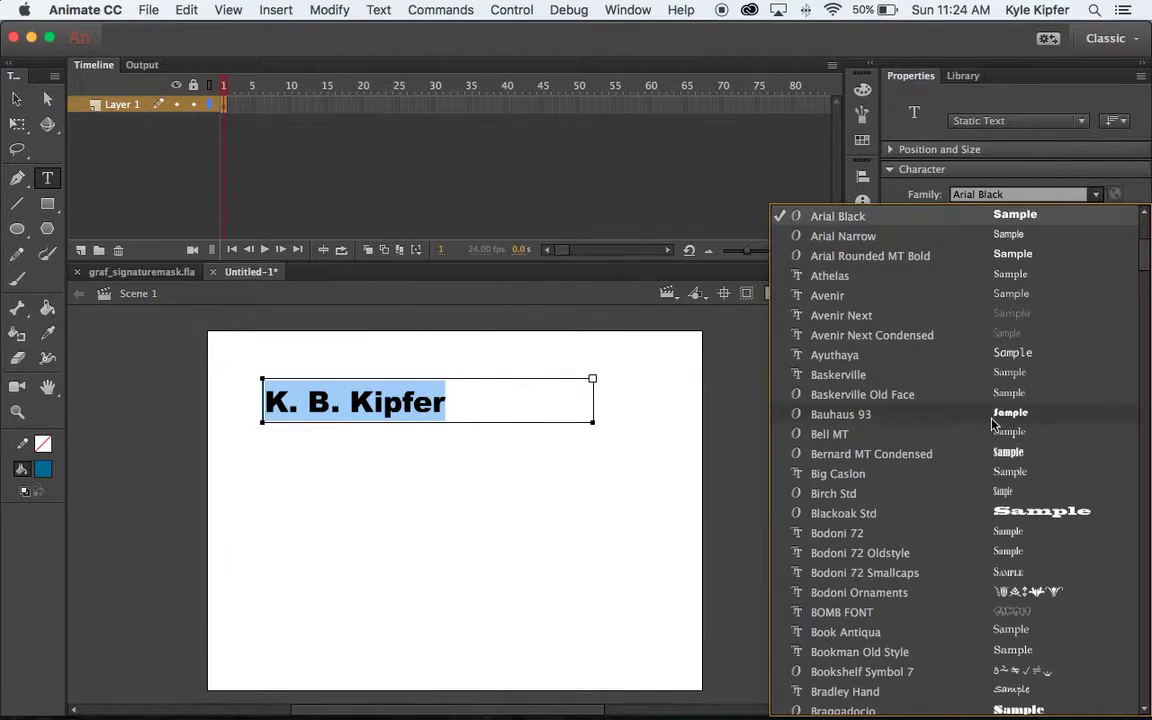
{"action": "scroll", "coordinate": [993, 420], "scroll_direction": "down", "scroll_amount": 1}
{"action": "scroll", "coordinate": [993, 420], "scroll_direction": "down", "scroll_amount": 15}
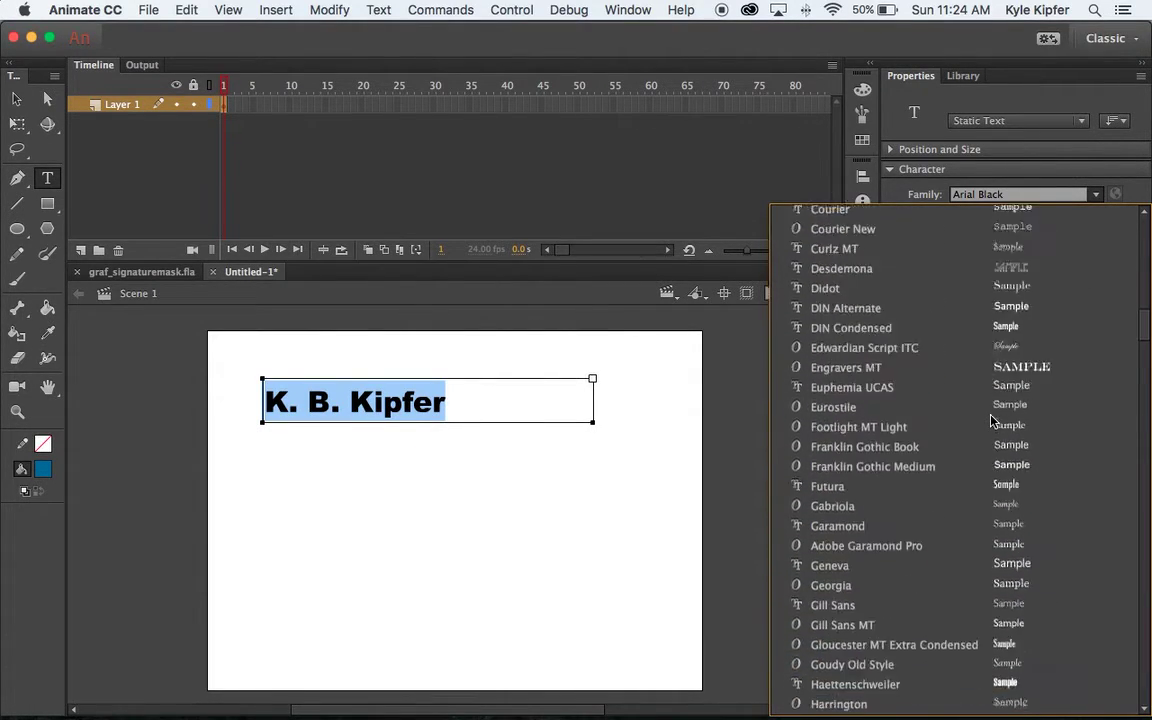
{"action": "scroll", "coordinate": [993, 420], "scroll_direction": "down", "scroll_amount": 18}
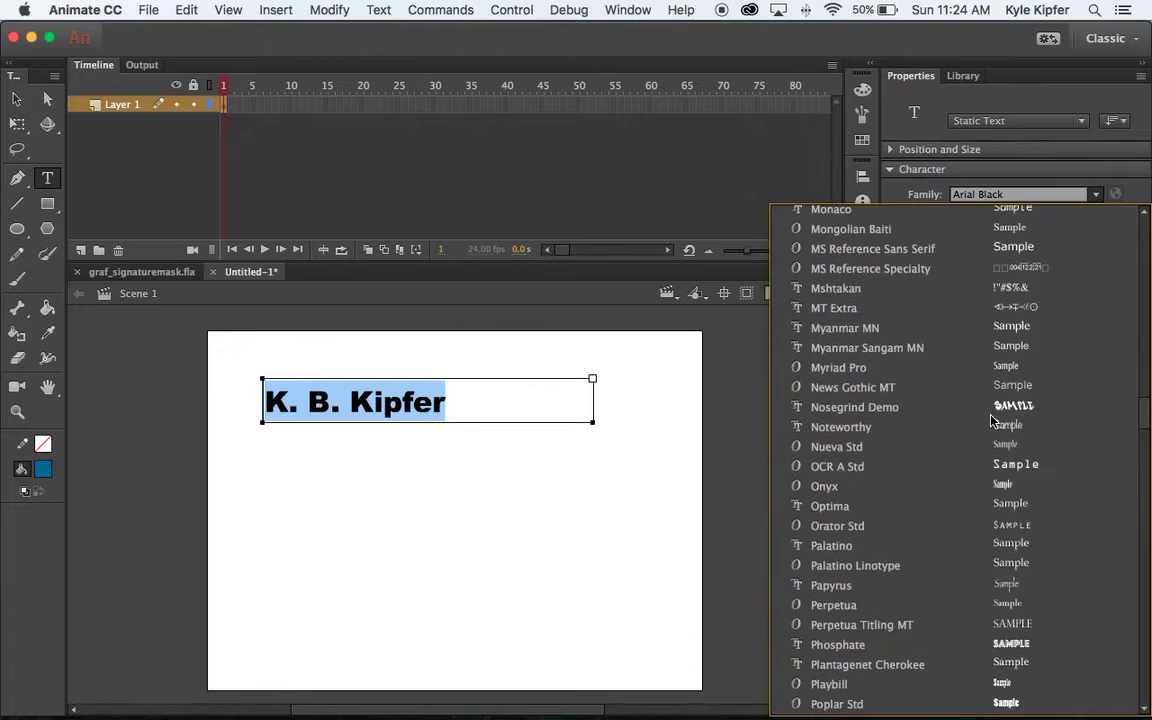
{"action": "scroll", "coordinate": [993, 420], "scroll_direction": "down", "scroll_amount": 12}
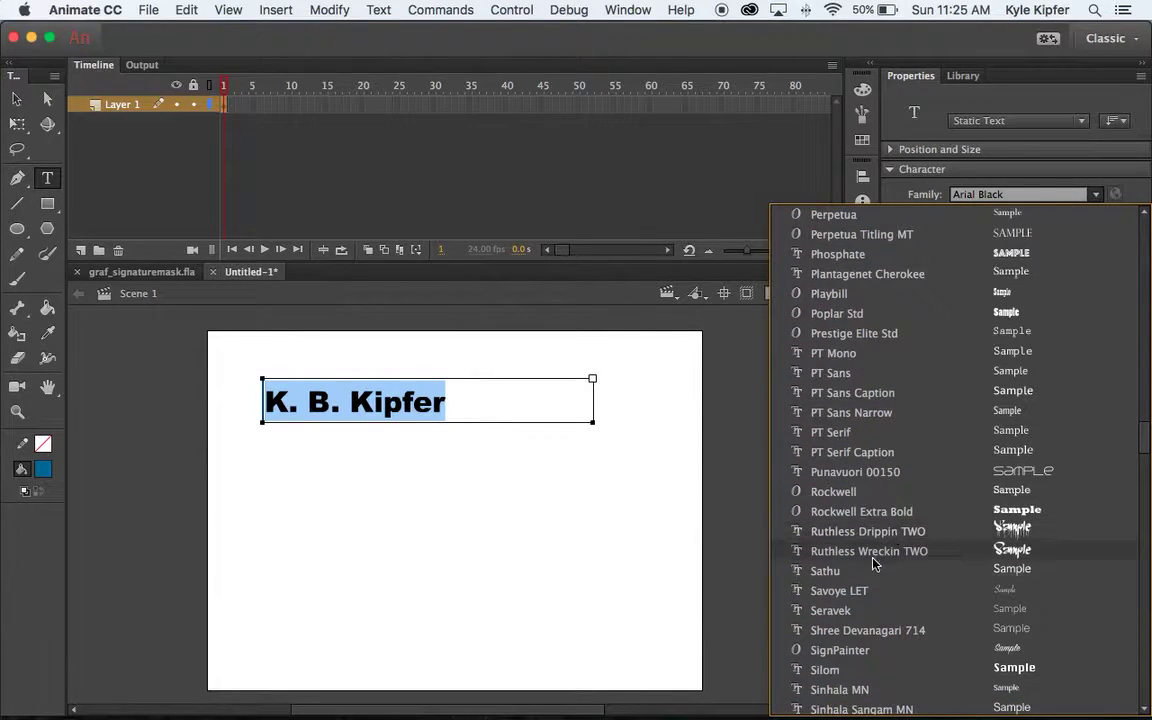
{"action": "left_click", "coordinate": [868, 531]}
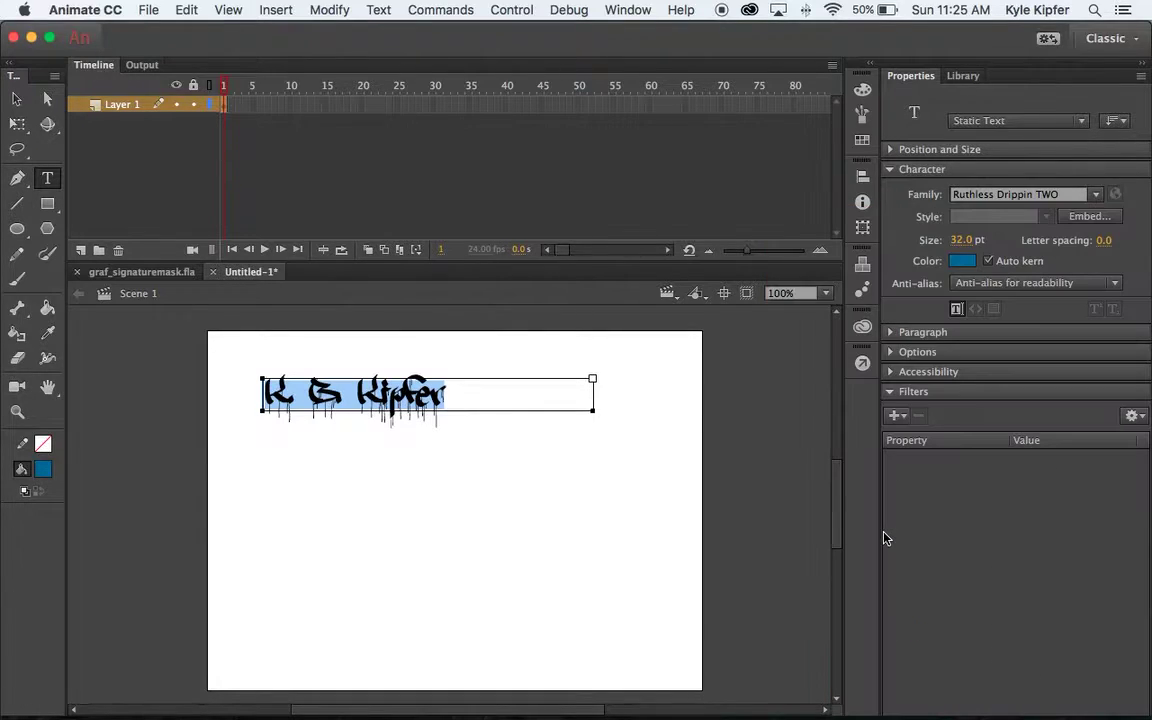
Switch the name to Ruthless Wreckin TWO and reselect the text block
{"action": "left_click", "coordinate": [1097, 195]}
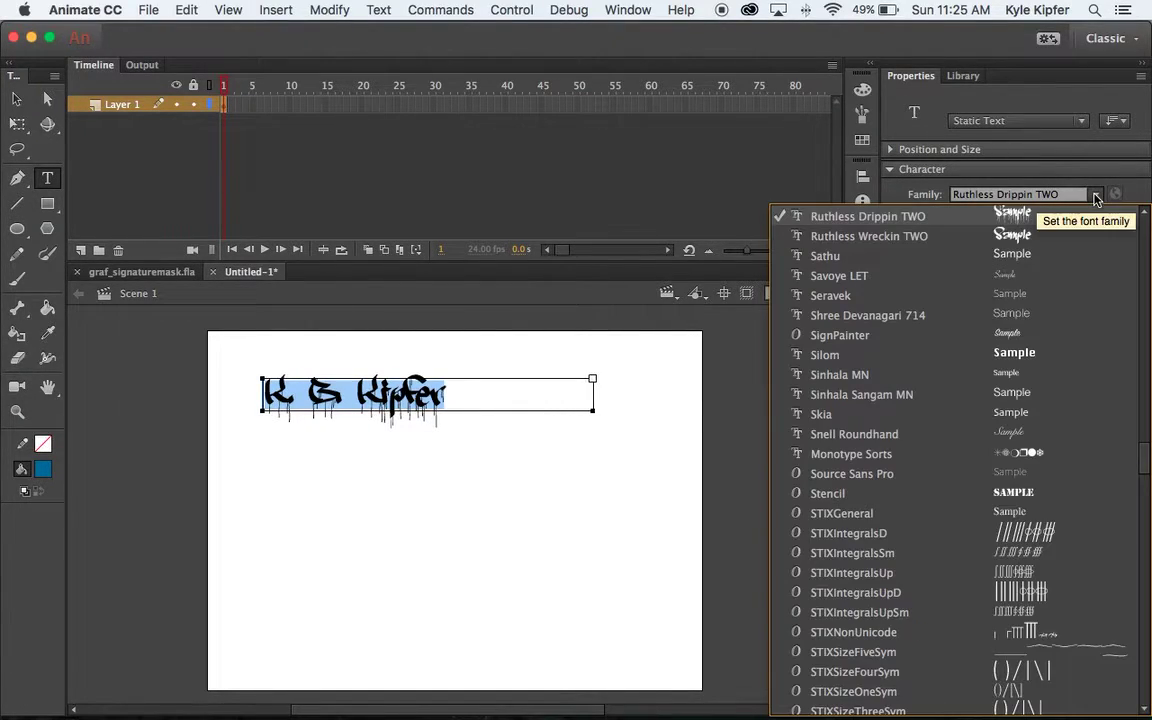
{"action": "left_click", "coordinate": [908, 236]}
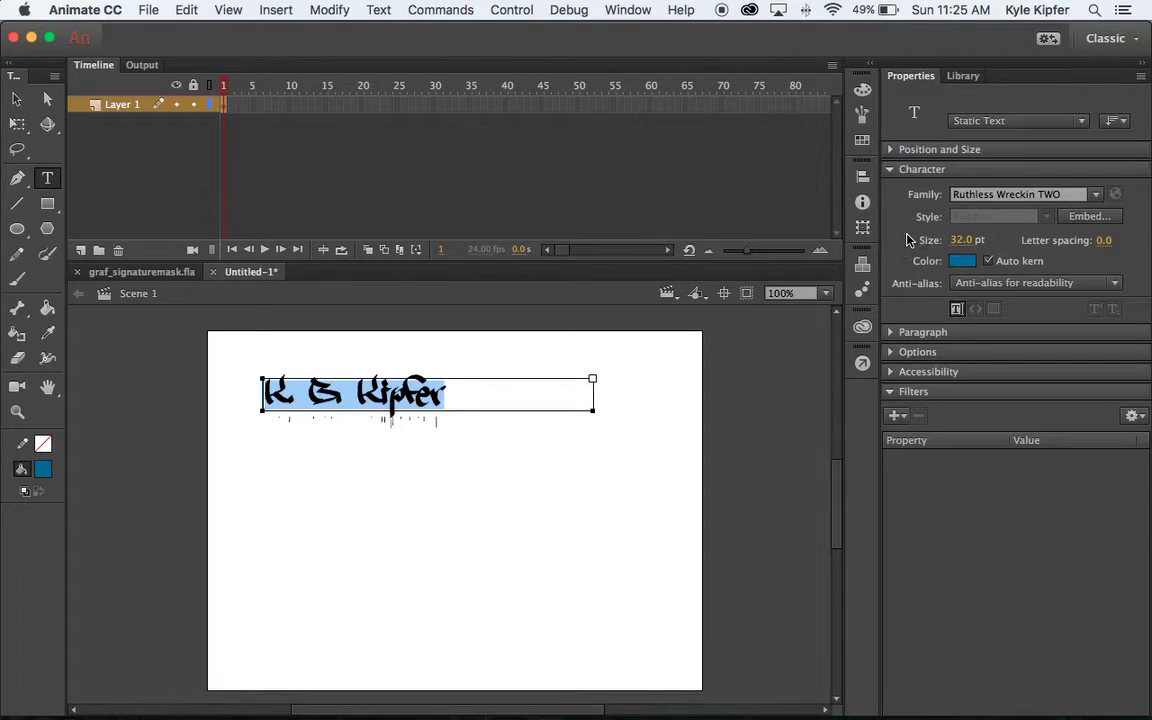
{"action": "left_click", "coordinate": [17, 99]}
{"action": "left_click", "coordinate": [347, 491]}
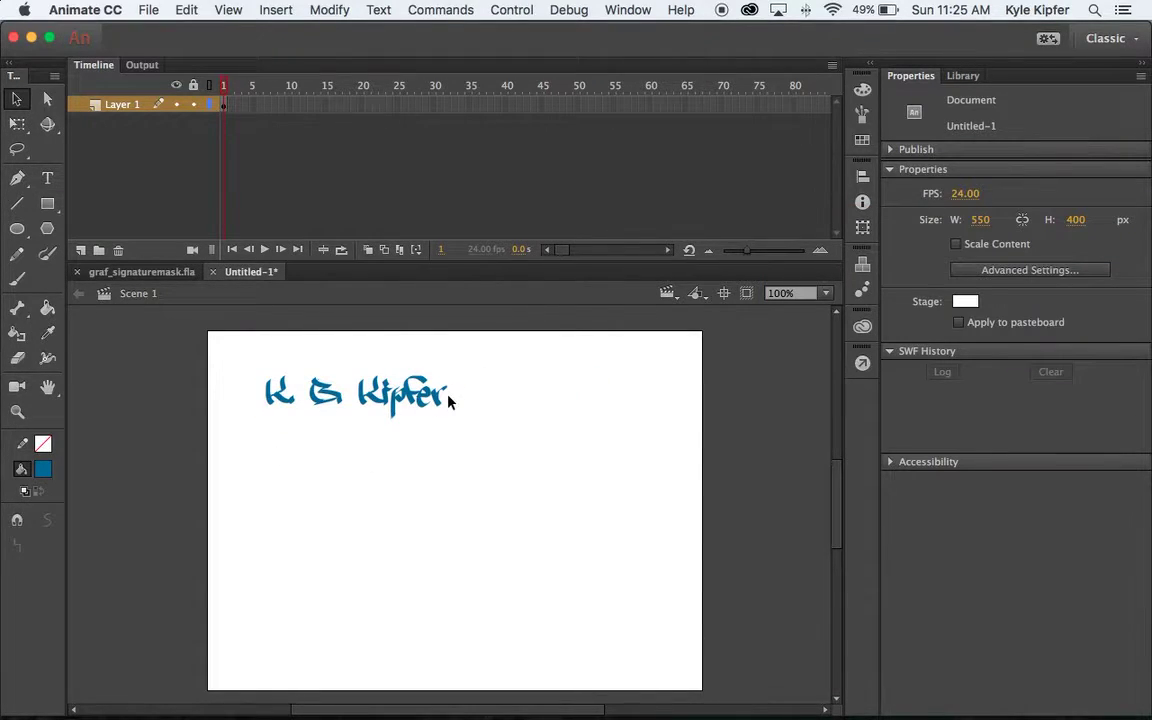
{"action": "left_click", "coordinate": [440, 397]}
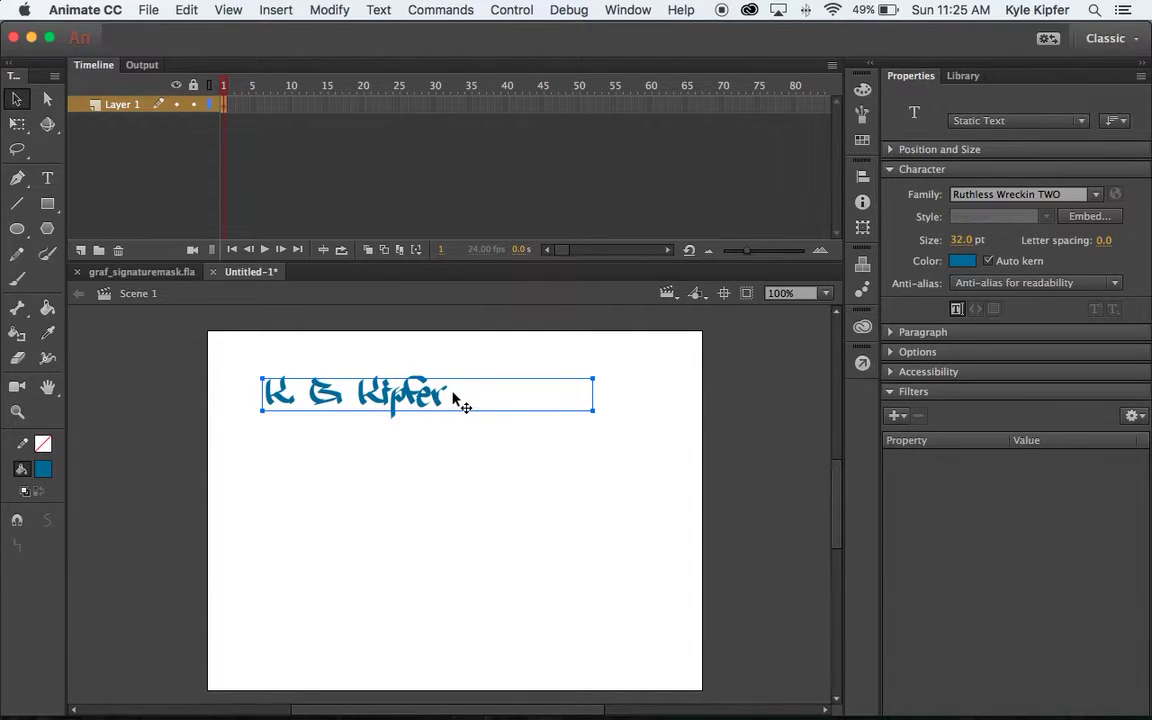
Enlarge the name text to 56 pt
{"action": "double_click", "coordinate": [455, 398]}
{"action": "left_click_drag", "start_coordinate": [450, 395], "coordinate": [215, 393]}
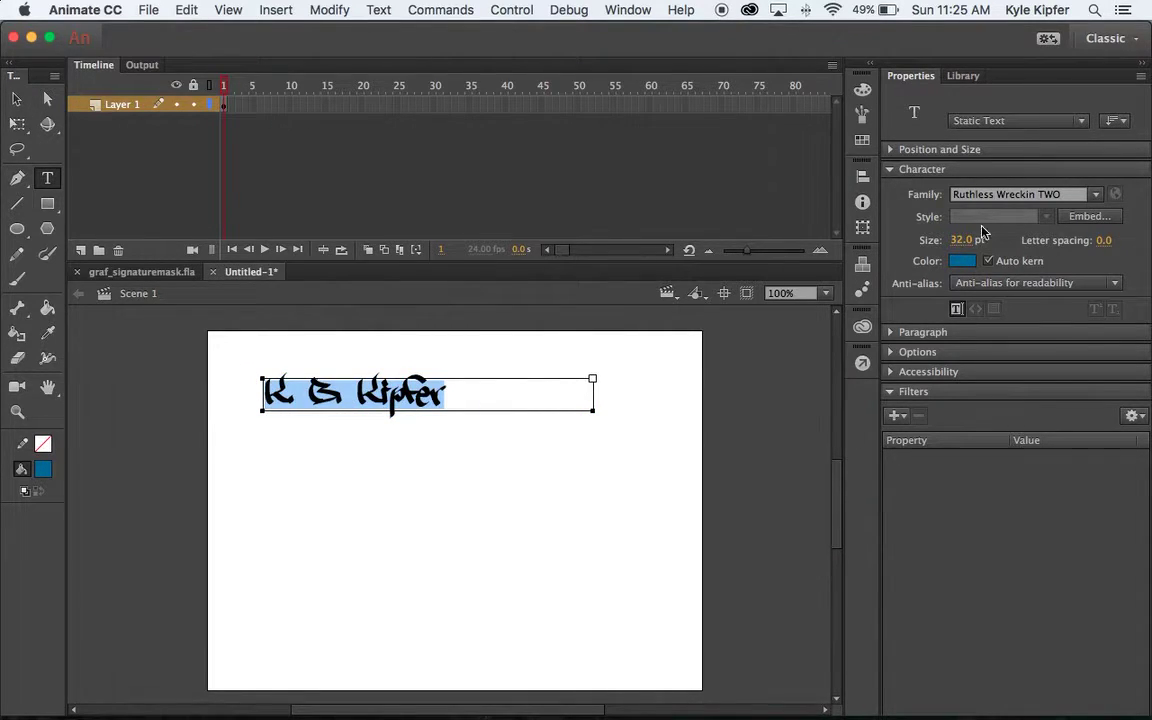
{"action": "left_click_drag", "start_coordinate": [965, 240], "coordinate": [993, 243]}
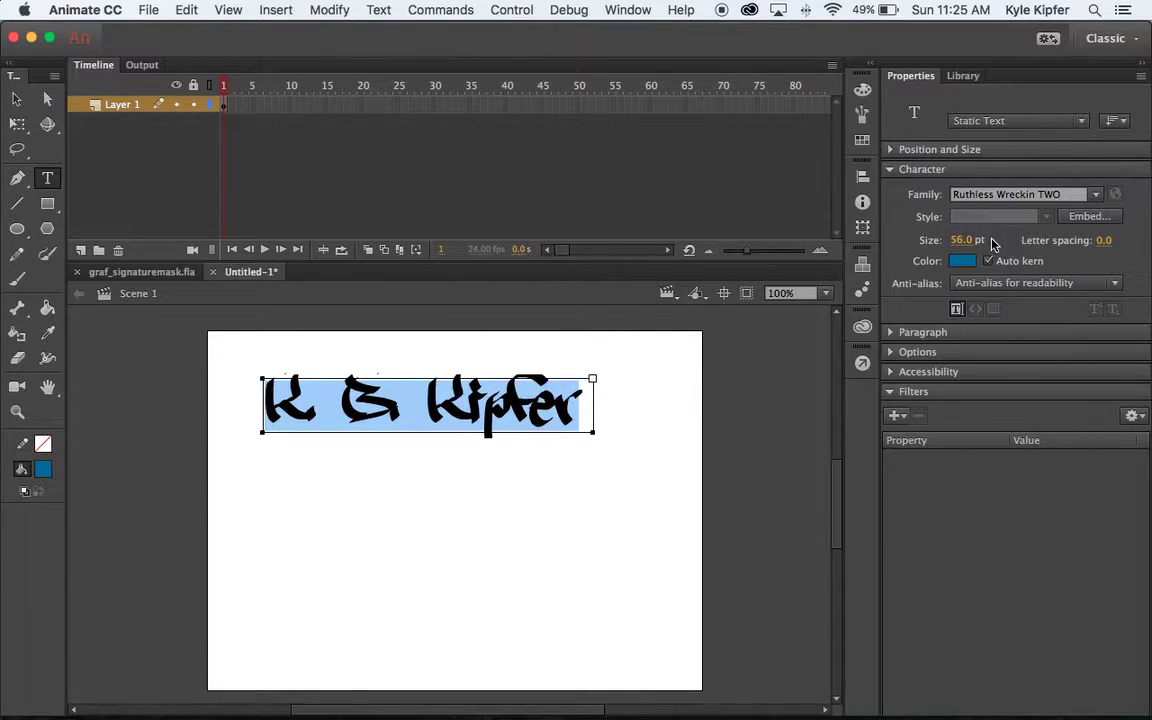
{"action": "left_click", "coordinate": [16, 98]}
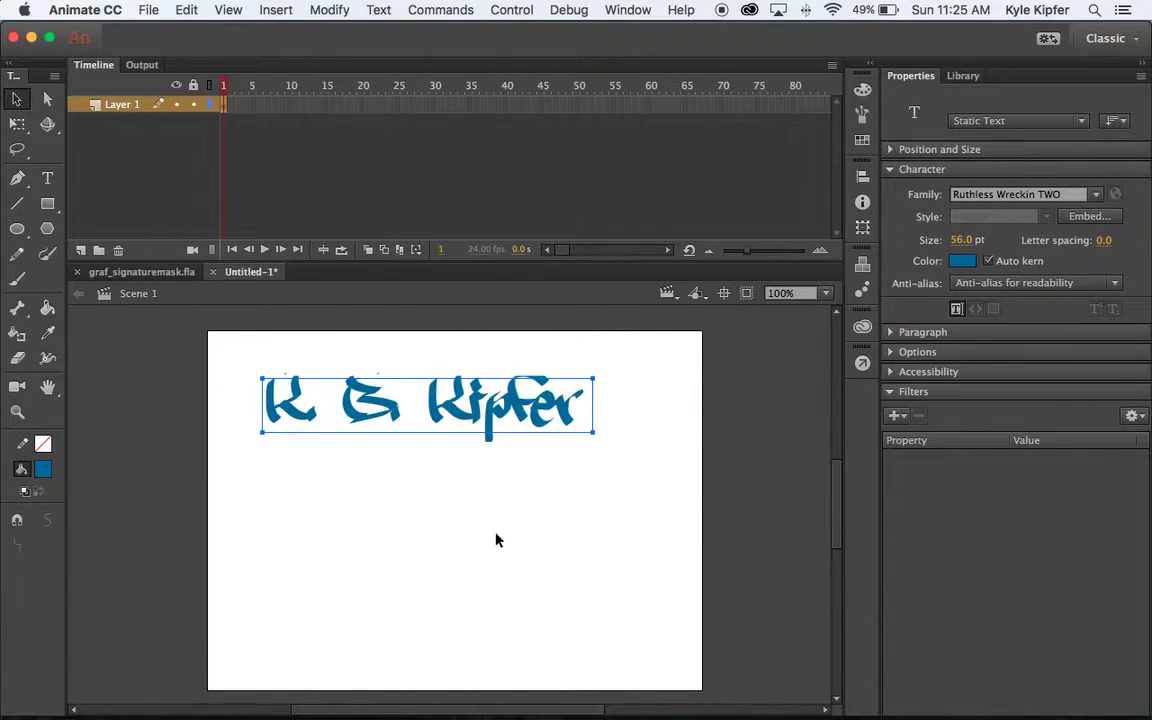
Move the name text lower, toward the middle of the stage
{"action": "left_click", "coordinate": [500, 543]}
{"action": "left_click_drag", "start_coordinate": [466, 366], "coordinate": [522, 485]}
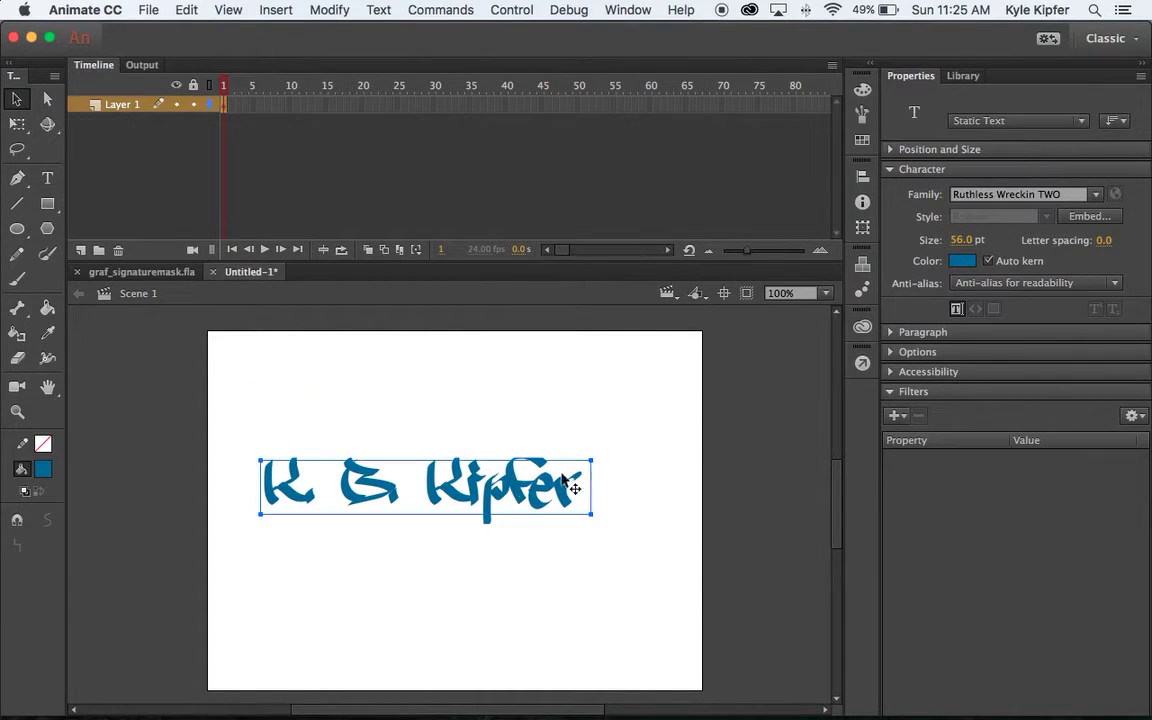
{"action": "left_click", "coordinate": [645, 488]}
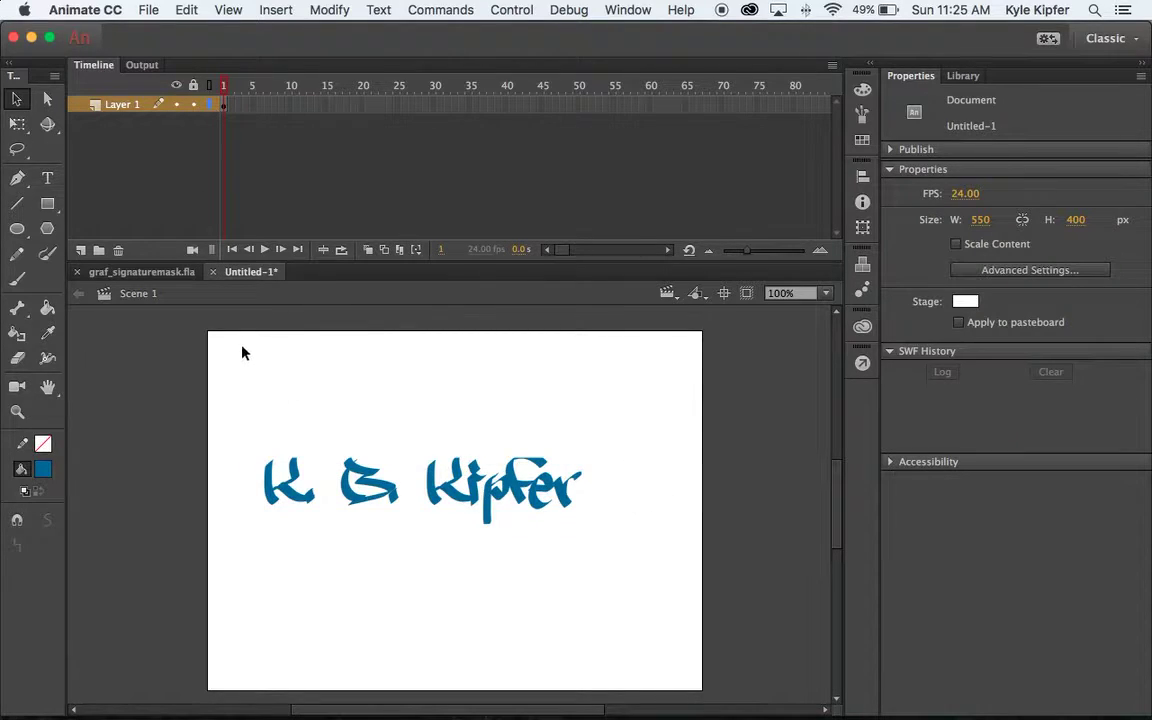
Rename Layer 1 to 'text'
{"action": "double_click", "coordinate": [128, 105]}
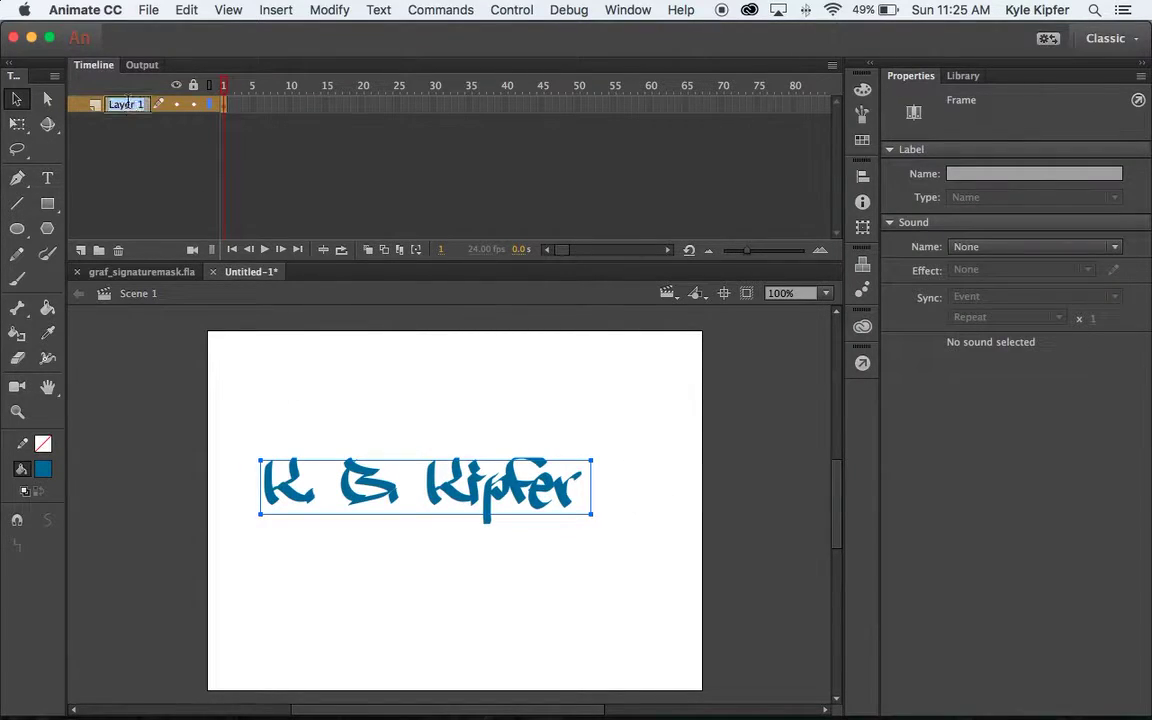
{"action": "type", "text": "text"}
{"action": "key", "text": "Return"}
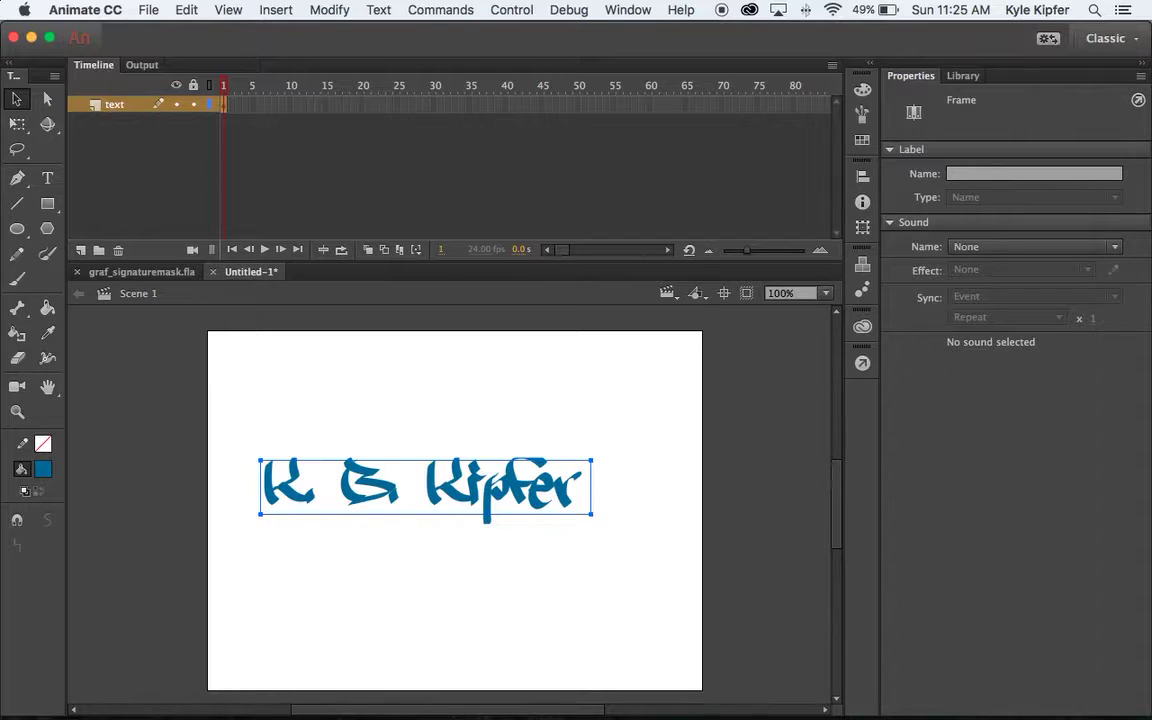
Add a new layer above it named 'spray can'
{"action": "left_click", "coordinate": [81, 250]}
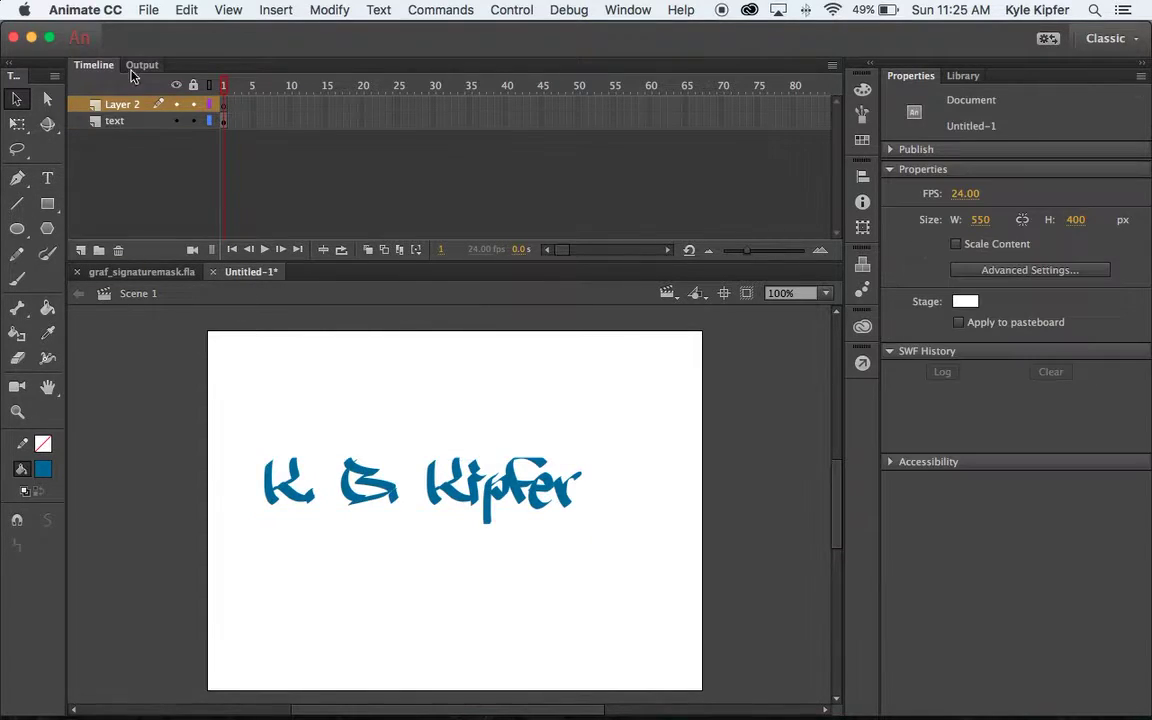
{"action": "double_click", "coordinate": [123, 106]}
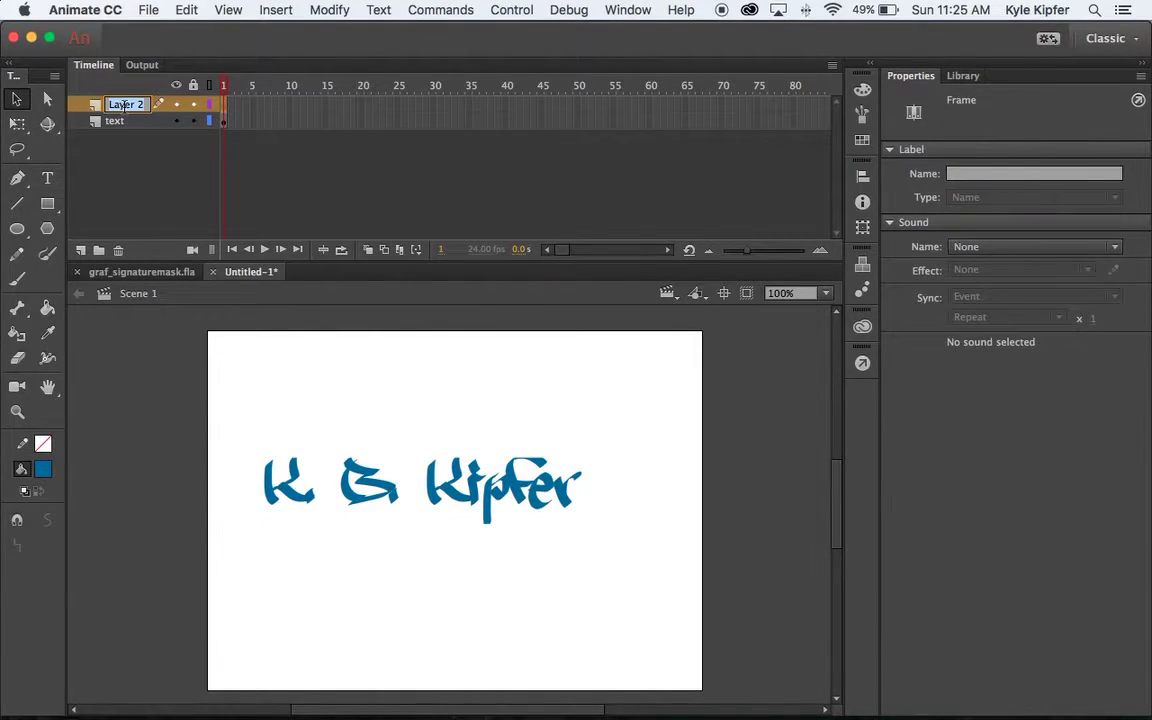
{"action": "type", "text": "spray c"}
{"action": "key", "text": "Return"}
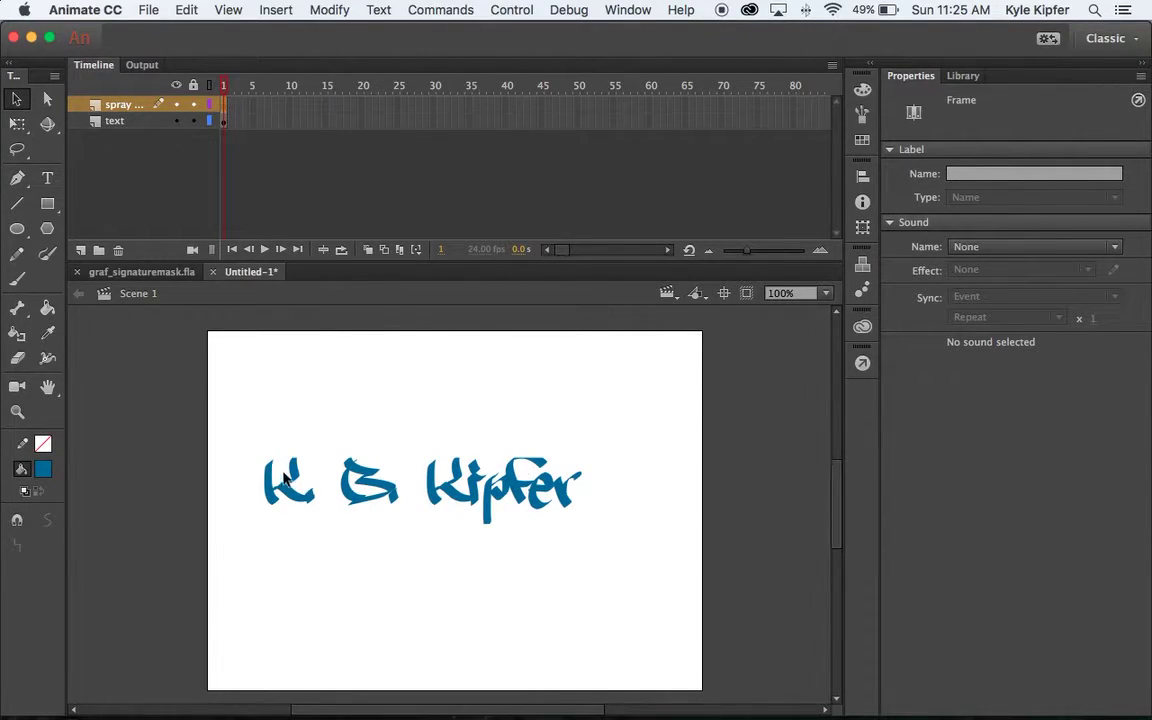
{"action": "mouse_move", "coordinate": [488, 700]}
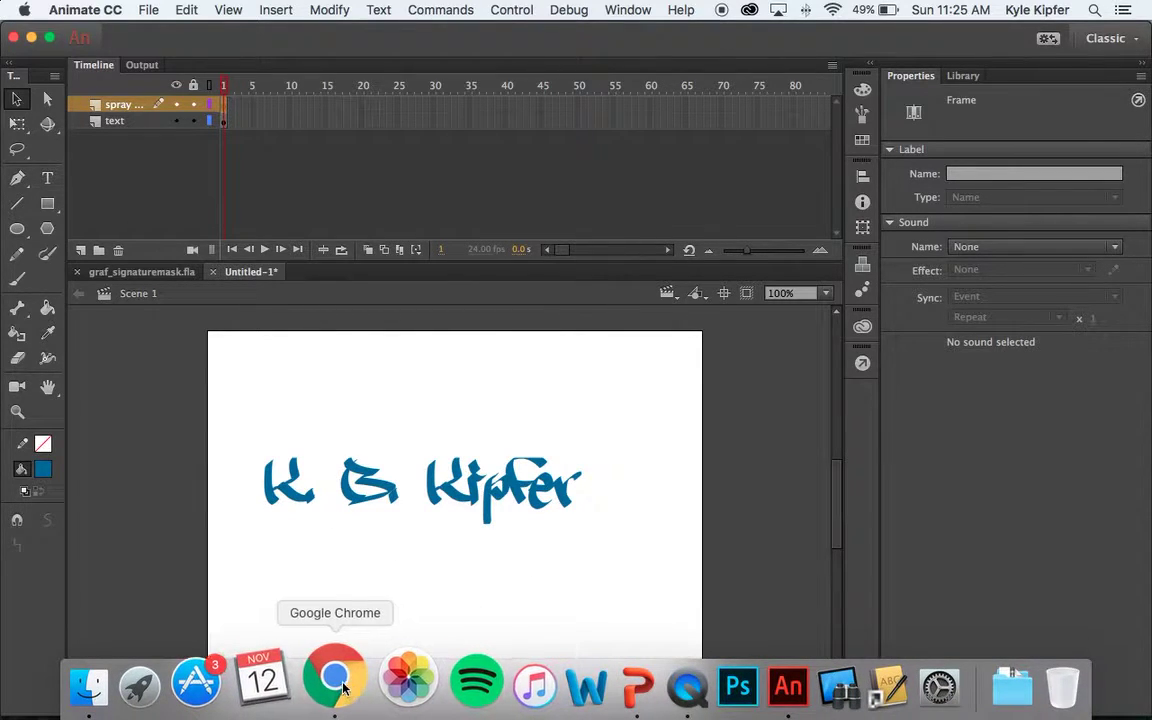
In Chrome's Google Images results, copy the spray paint can outline image
{"action": "left_click", "coordinate": [336, 682]}
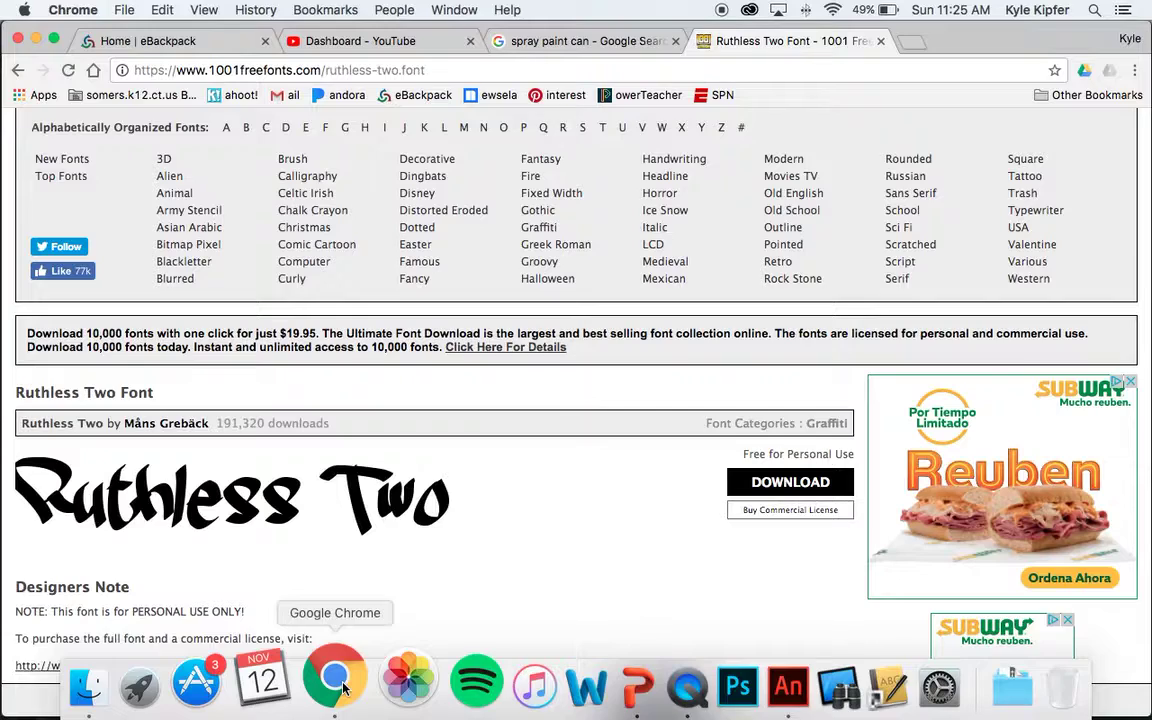
{"action": "left_click", "coordinate": [588, 42]}
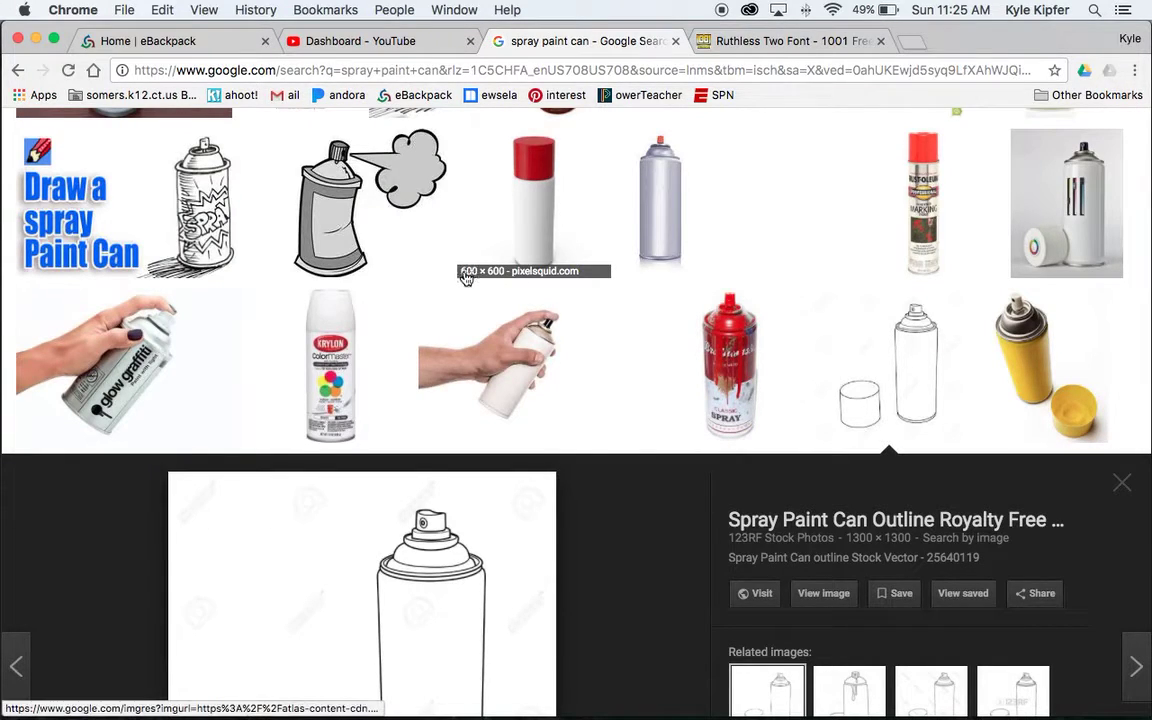
{"action": "scroll", "coordinate": [465, 278], "scroll_direction": "down", "scroll_amount": 3}
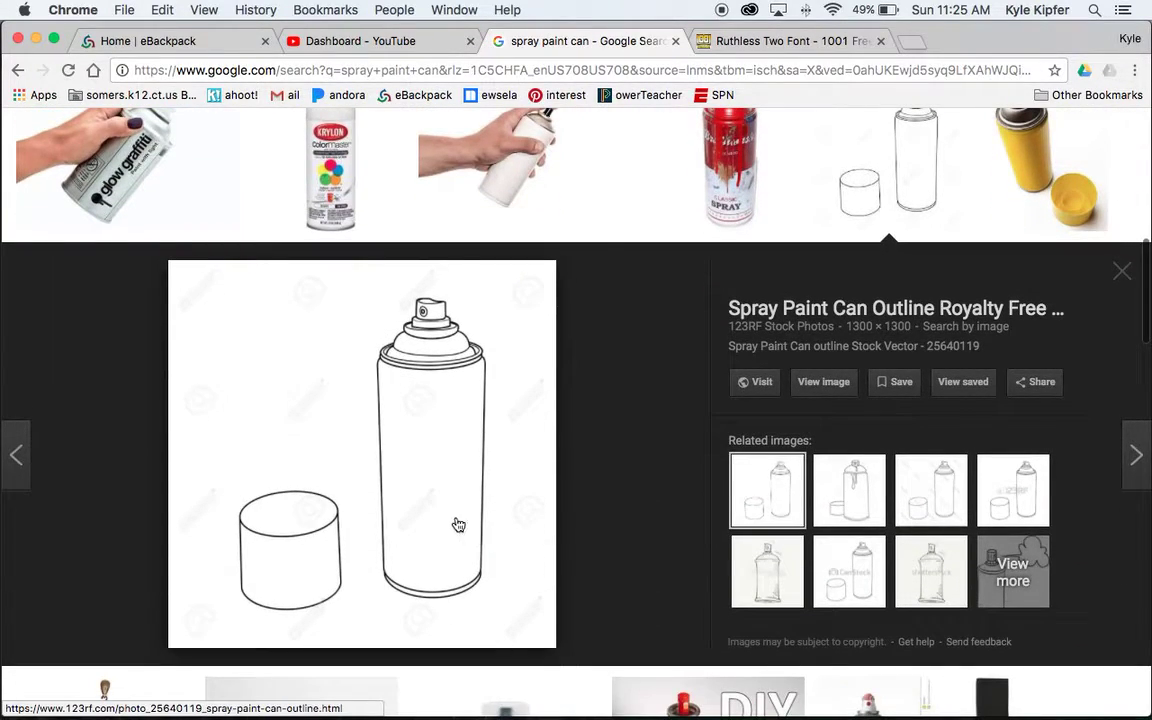
{"action": "scroll", "coordinate": [710, 336], "scroll_direction": "up", "scroll_amount": 5}
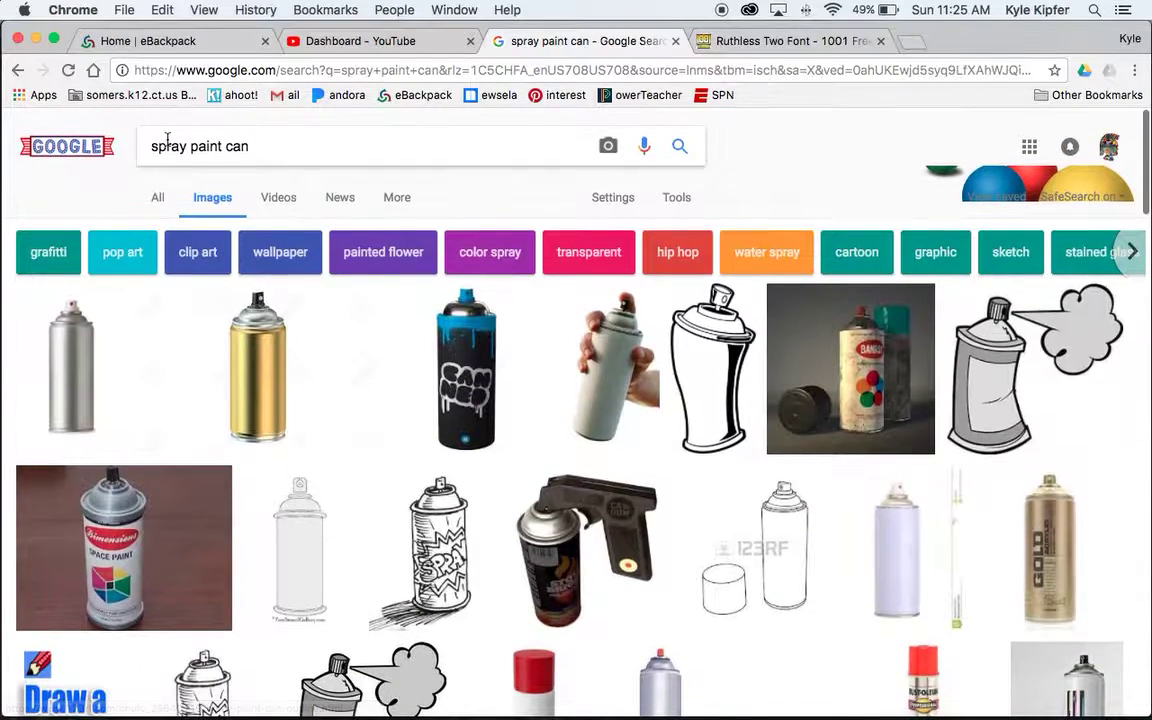
{"action": "scroll", "coordinate": [540, 340], "scroll_direction": "down", "scroll_amount": 6}
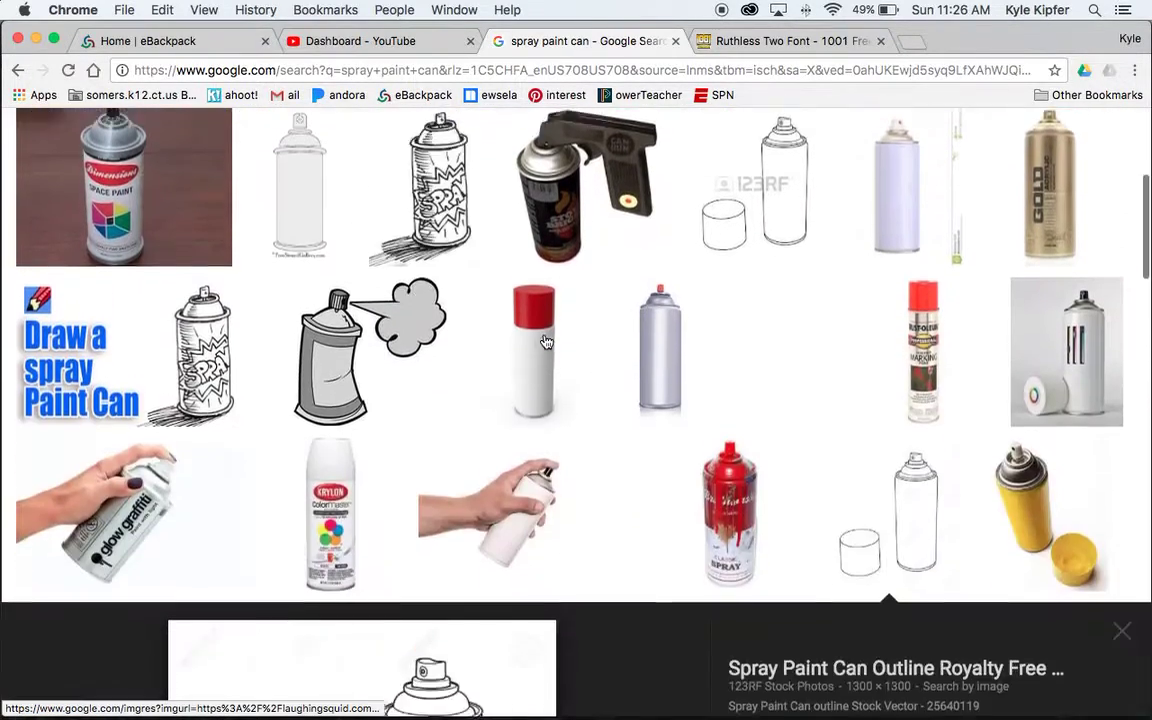
{"action": "scroll", "coordinate": [545, 340], "scroll_direction": "down", "scroll_amount": 2}
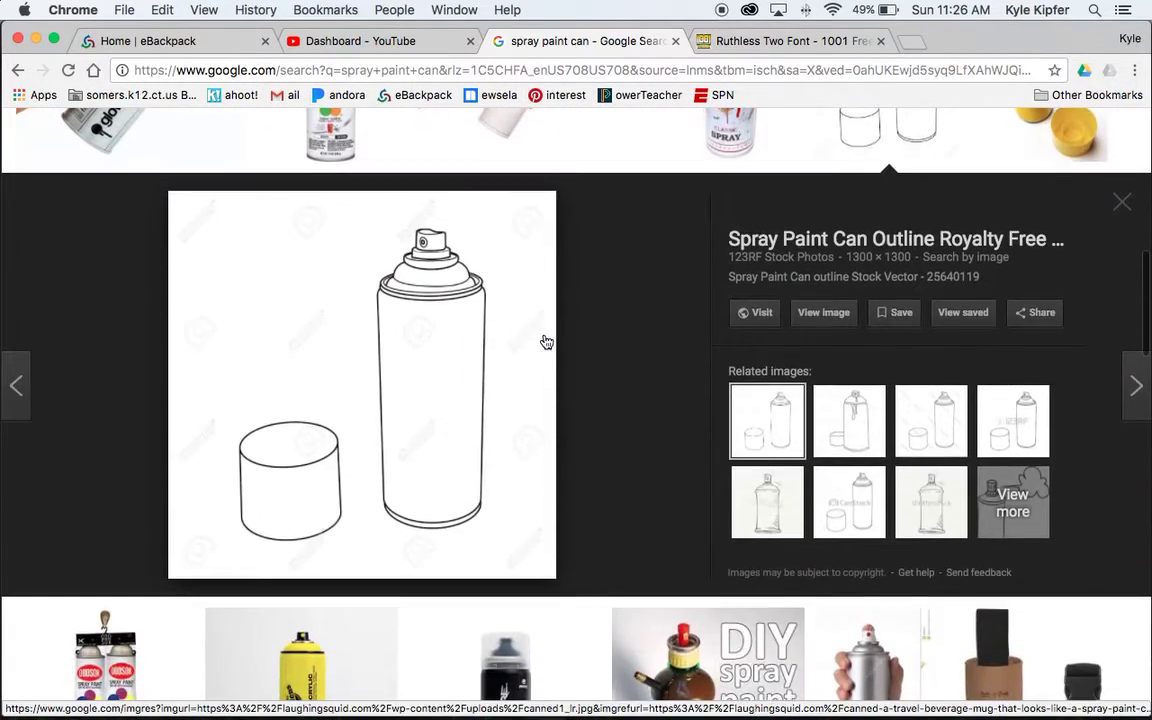
{"action": "right_click", "coordinate": [407, 388]}
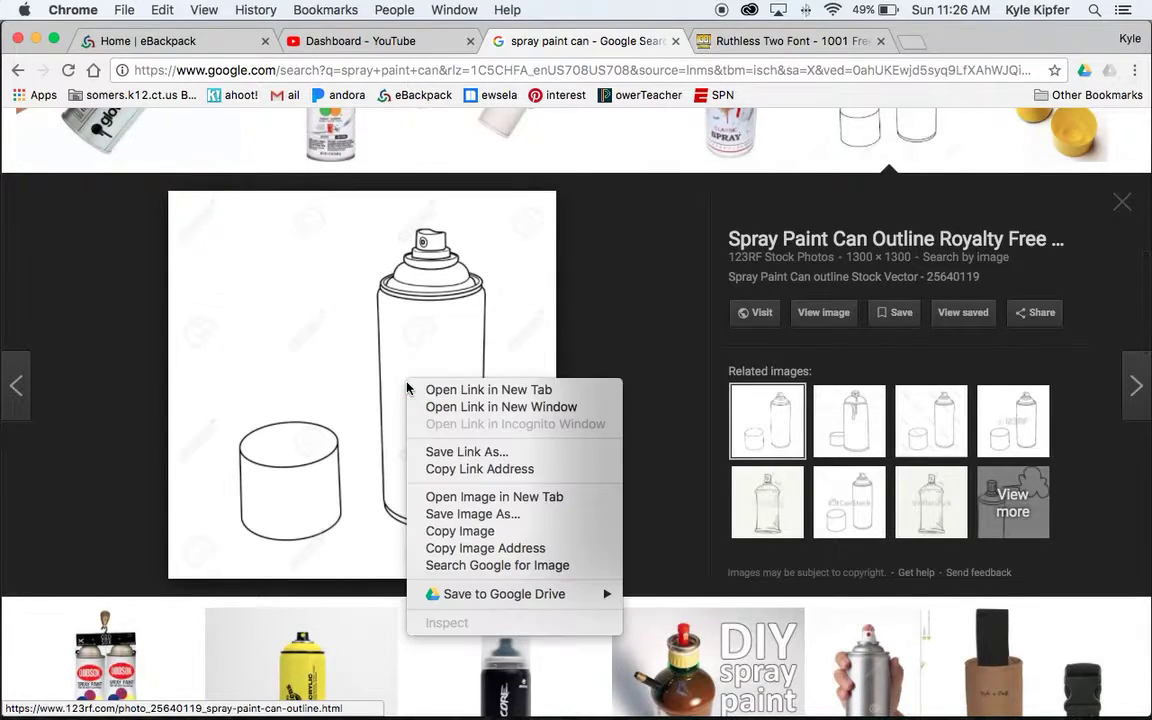
{"action": "left_click", "coordinate": [481, 540]}
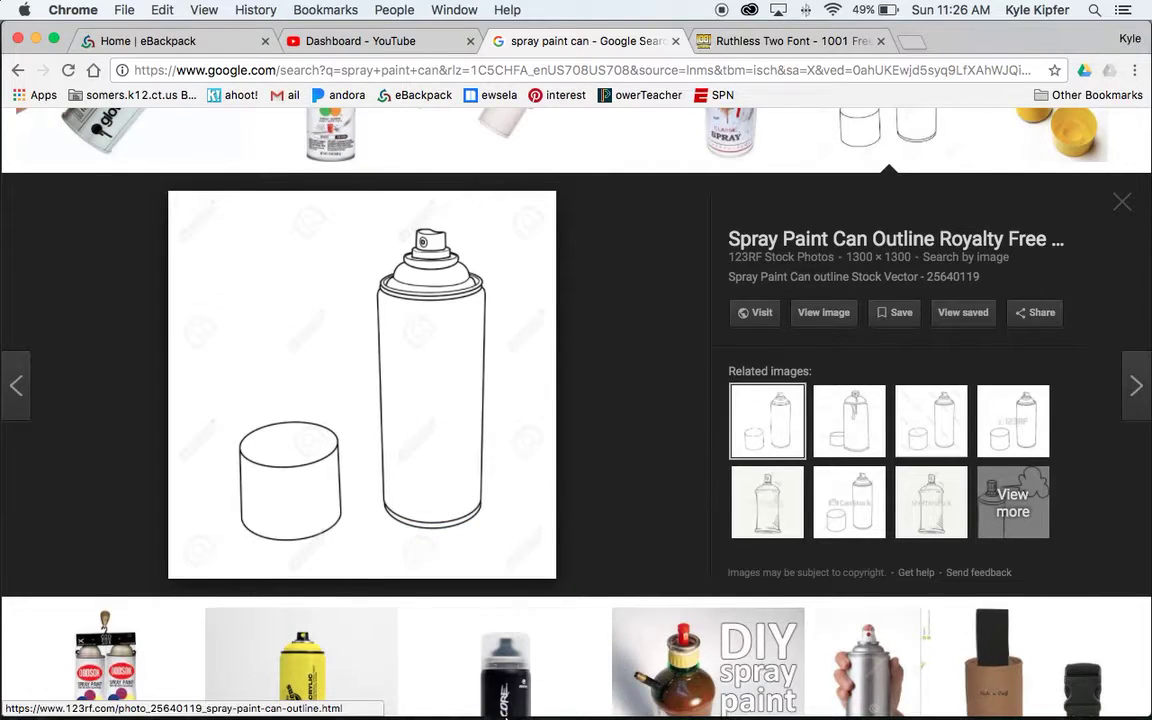
Paste the copied image in the center of the Animate stage
{"action": "mouse_move", "coordinate": [587, 712]}
{"action": "left_click", "coordinate": [733, 686]}
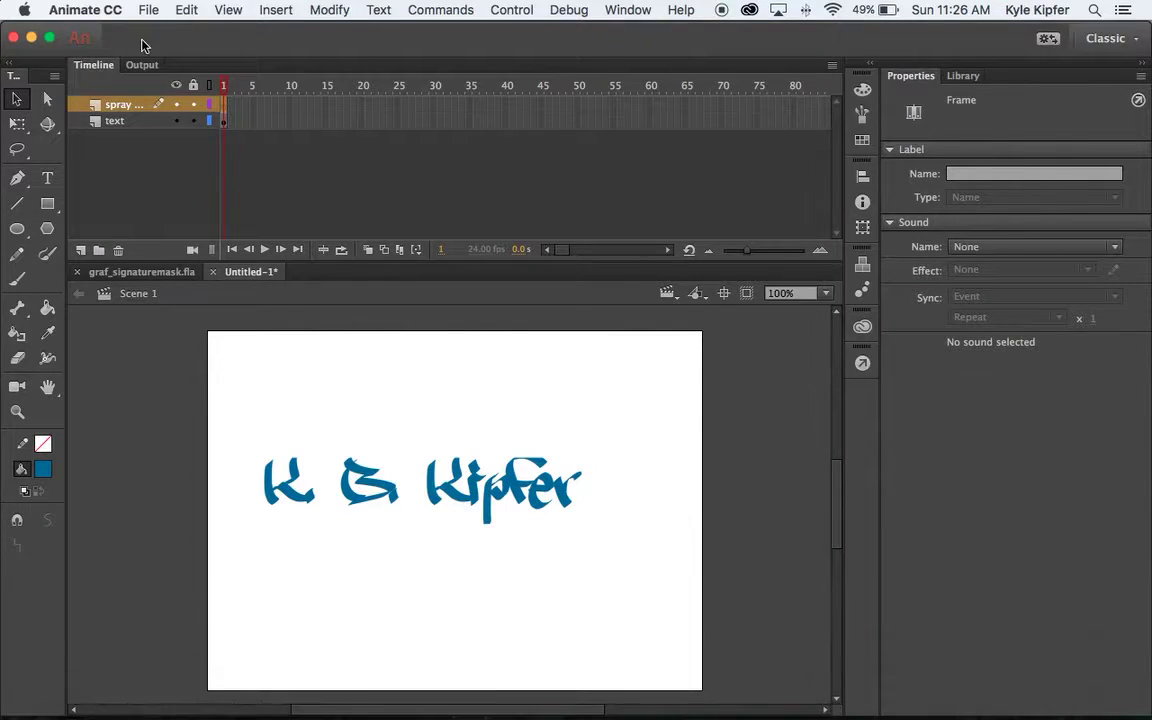
{"action": "left_click", "coordinate": [190, 9]}
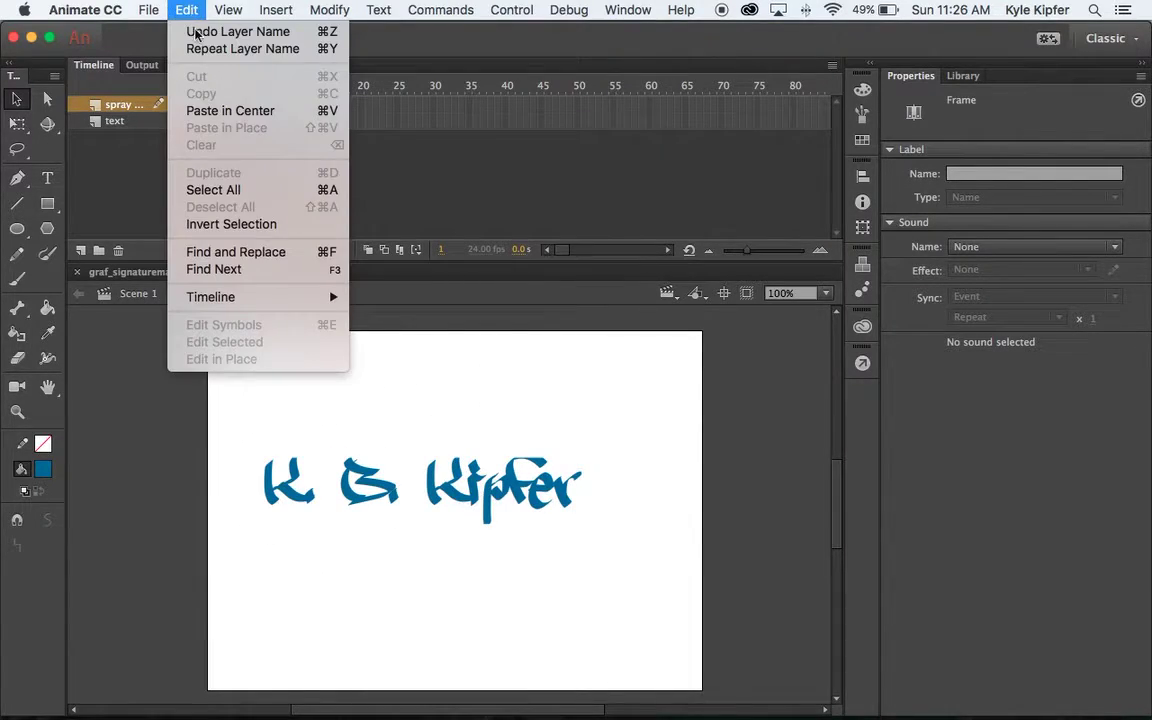
{"action": "left_click", "coordinate": [276, 110]}
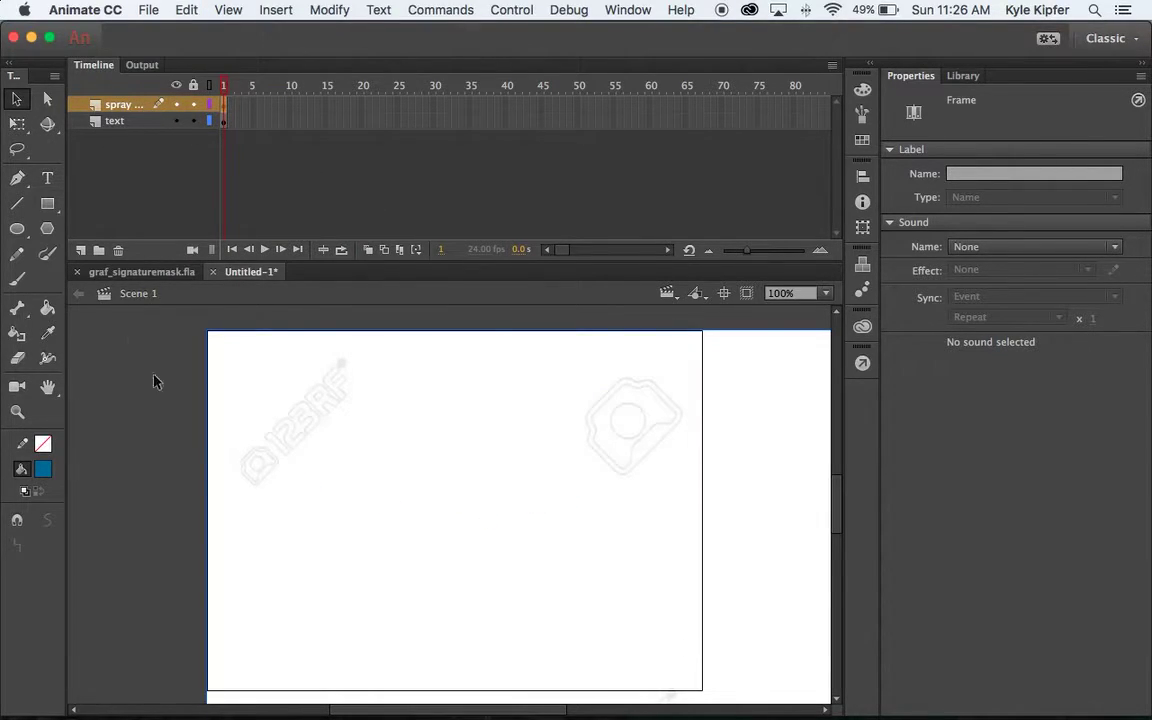
Scale the spray can bitmap down with Free Transform and place it beside the name
{"action": "left_click", "coordinate": [17, 123]}
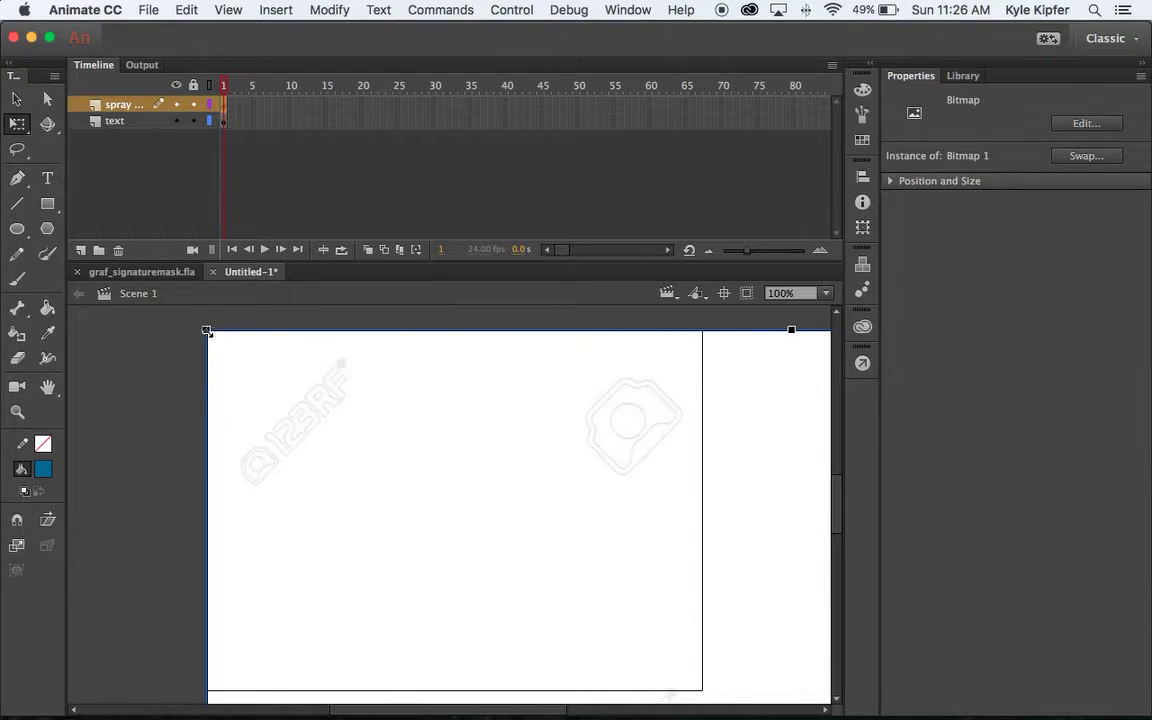
{"action": "mouse_move", "coordinate": [207, 331]}
{"action": "left_mouse_down"}
{"action": "mouse_move", "coordinate": [452, 620]}
{"action": "mouse_move", "coordinate": [496, 648]}
{"action": "left_mouse_up"}
{"action": "left_click_drag", "start_coordinate": [645, 681], "coordinate": [431, 408]}
{"action": "left_click_drag", "start_coordinate": [305, 381], "coordinate": [488, 503]}
{"action": "left_click_drag", "start_coordinate": [527, 624], "coordinate": [548, 437]}
{"action": "left_click_drag", "start_coordinate": [514, 399], "coordinate": [661, 464]}
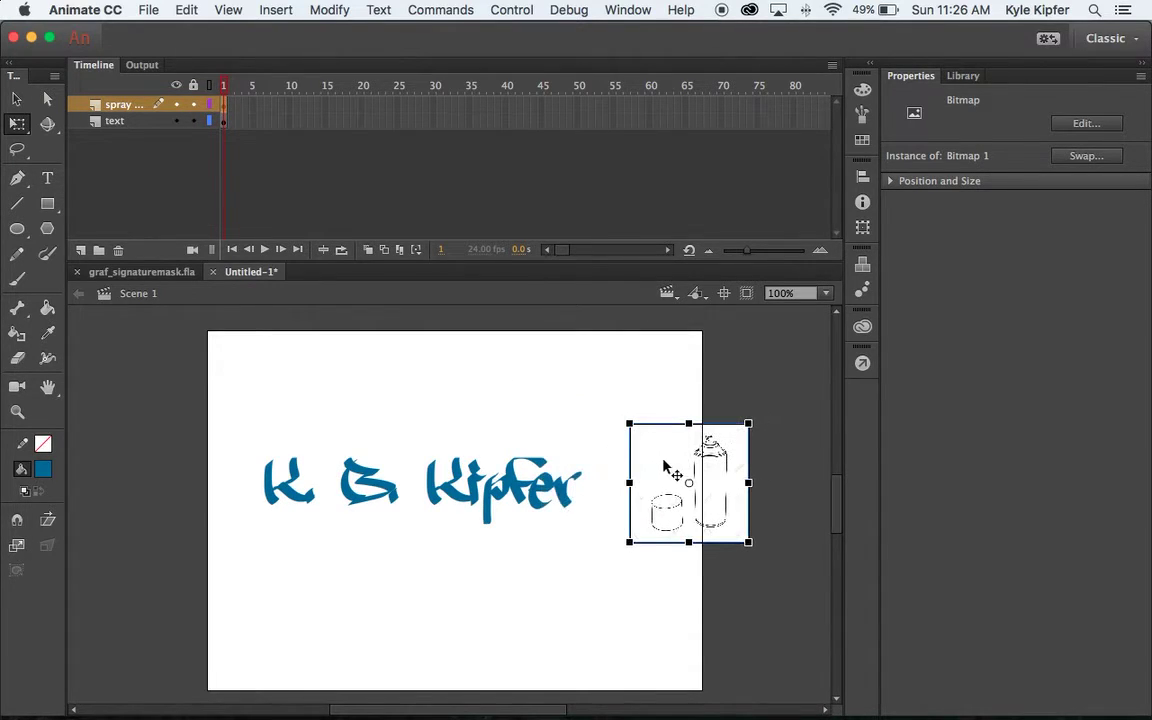
{"action": "left_click_drag", "start_coordinate": [633, 419], "coordinate": [643, 432]}
{"action": "left_click", "coordinate": [614, 492]}
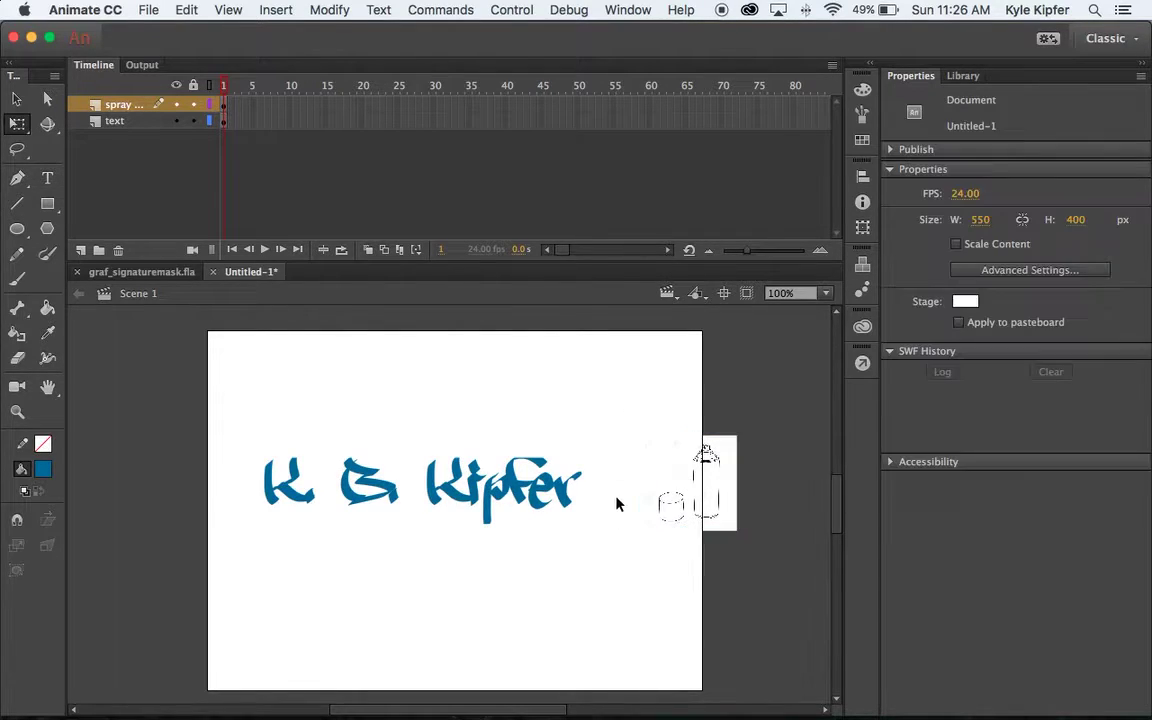
{"action": "left_click_drag", "start_coordinate": [684, 469], "coordinate": [630, 466]}
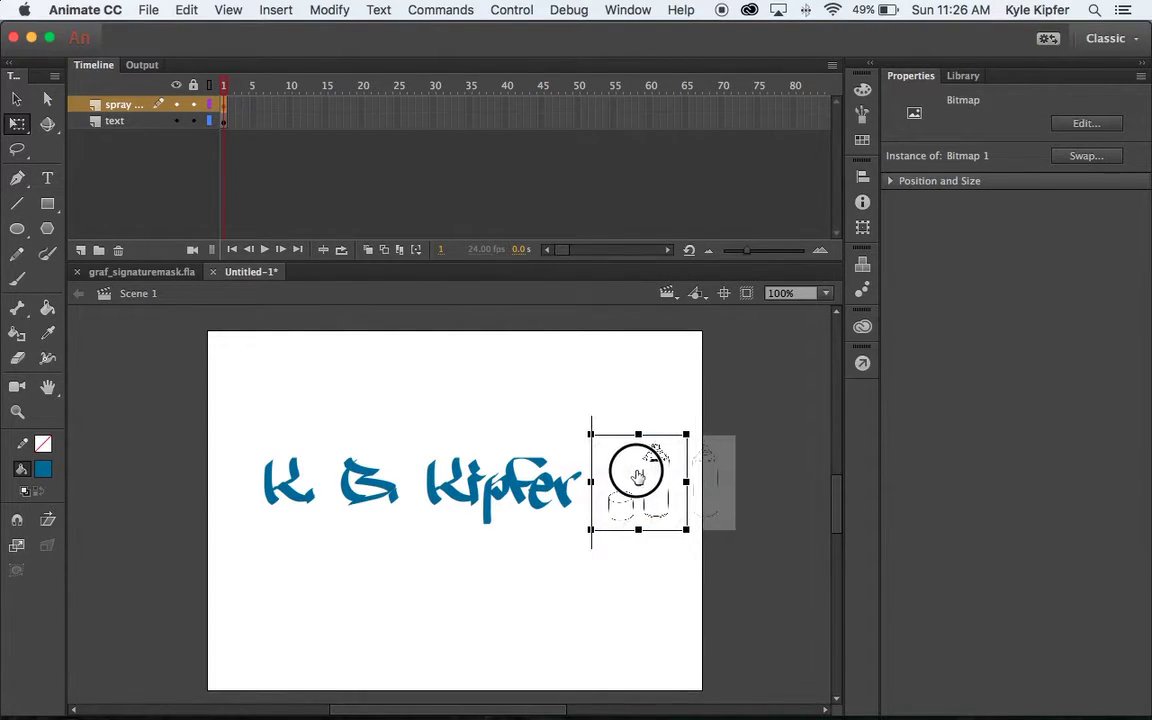
Zoom in to check the can's placement, then zoom back out
{"action": "key", "text": "z"}
{"action": "left_click", "coordinate": [617, 496]}
{"action": "left_click", "coordinate": [587, 497]}
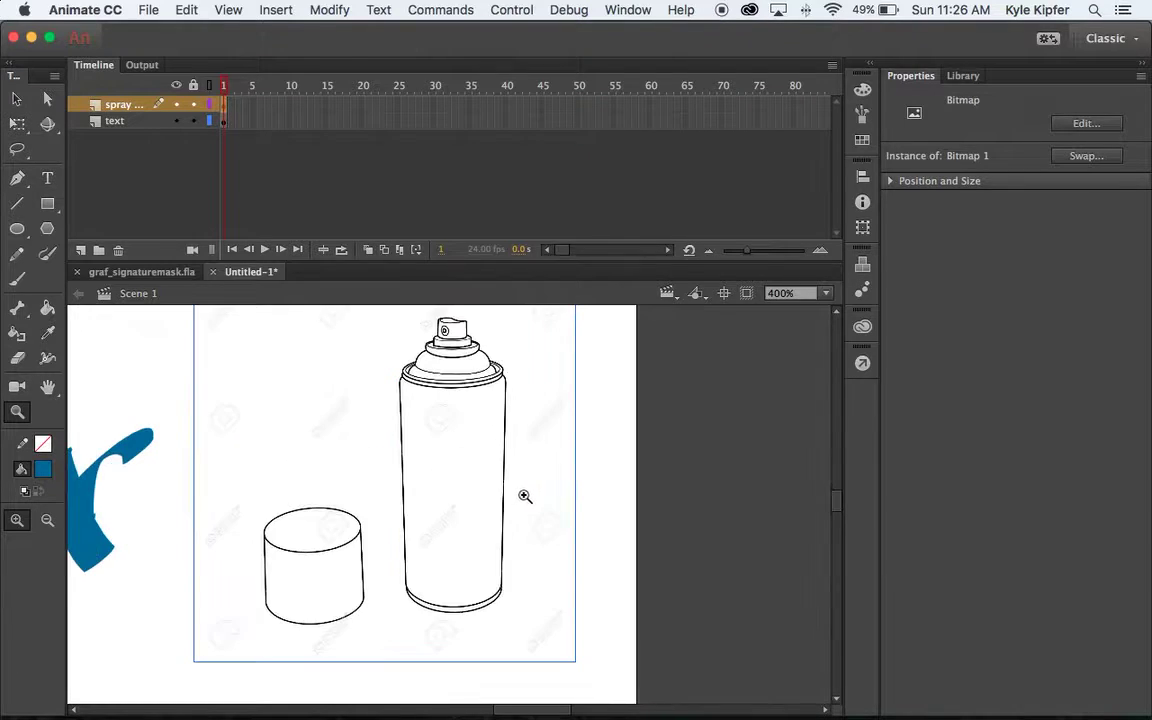
{"action": "left_click", "coordinate": [435, 497]}
{"action": "left_click", "coordinate": [373, 478], "text": "alt"}
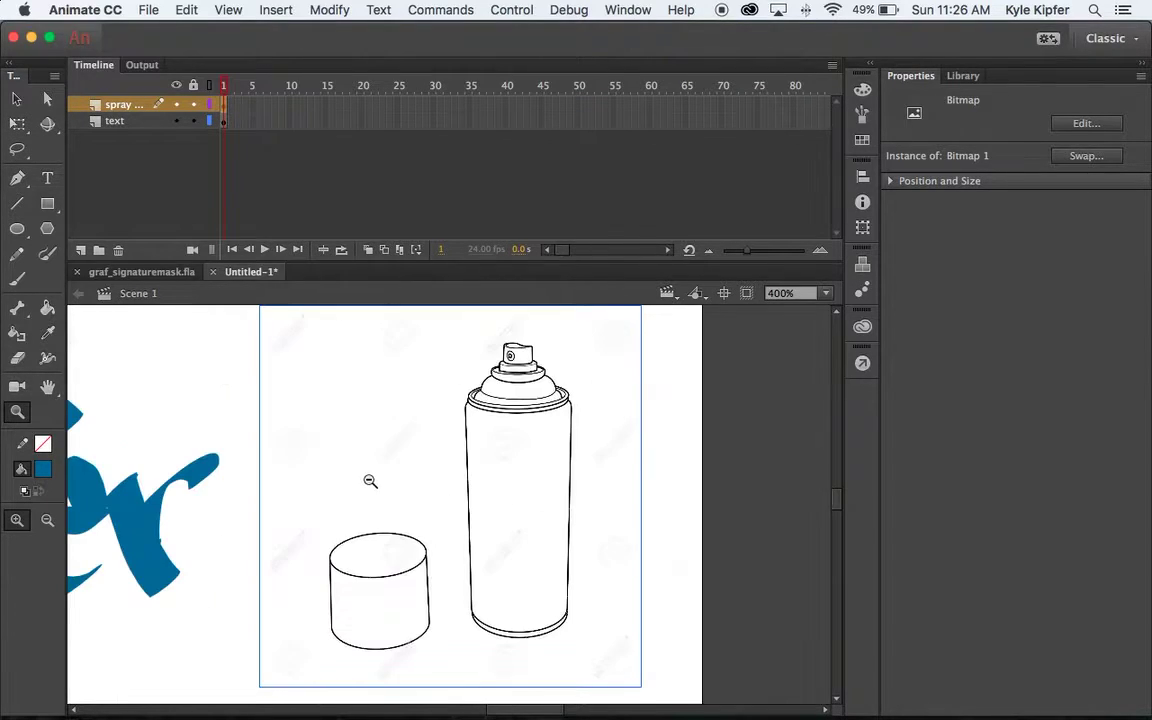
{"action": "left_click", "coordinate": [437, 465], "text": "alt"}
{"action": "scroll", "coordinate": [390, 500], "scroll_direction": "left", "scroll_amount": 5}
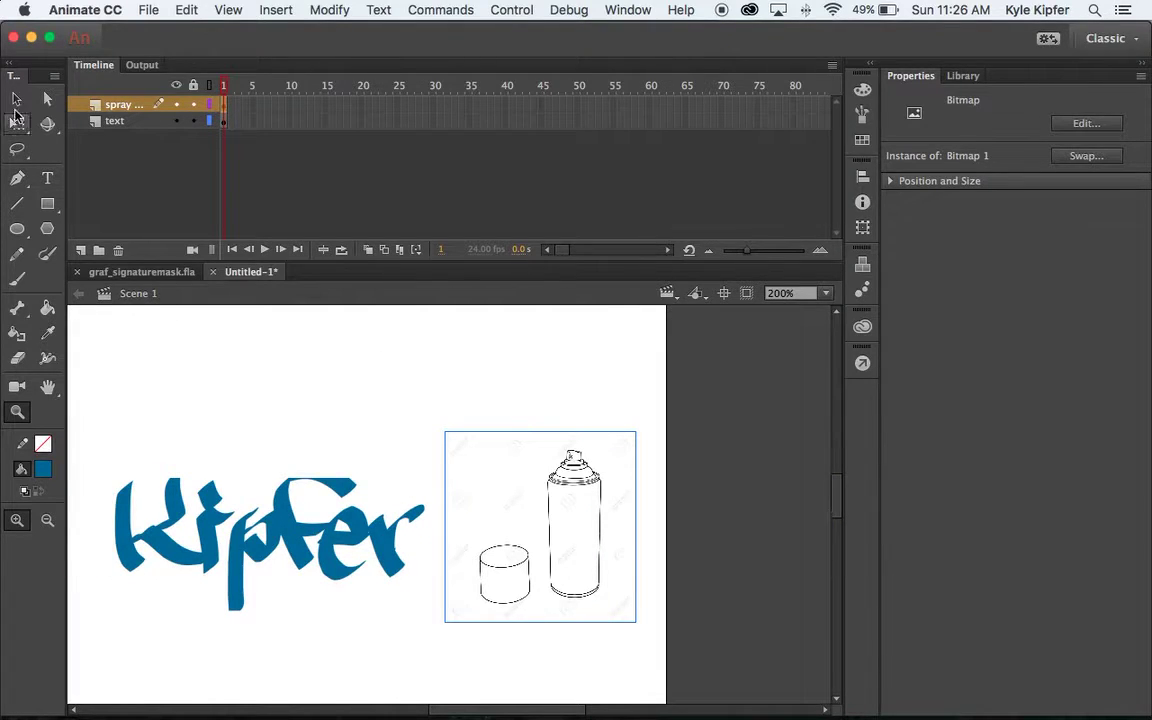
Reselect the spray can bitmap and bring up the Modify menu
{"action": "left_click", "coordinate": [16, 98]}
{"action": "left_click", "coordinate": [703, 437]}
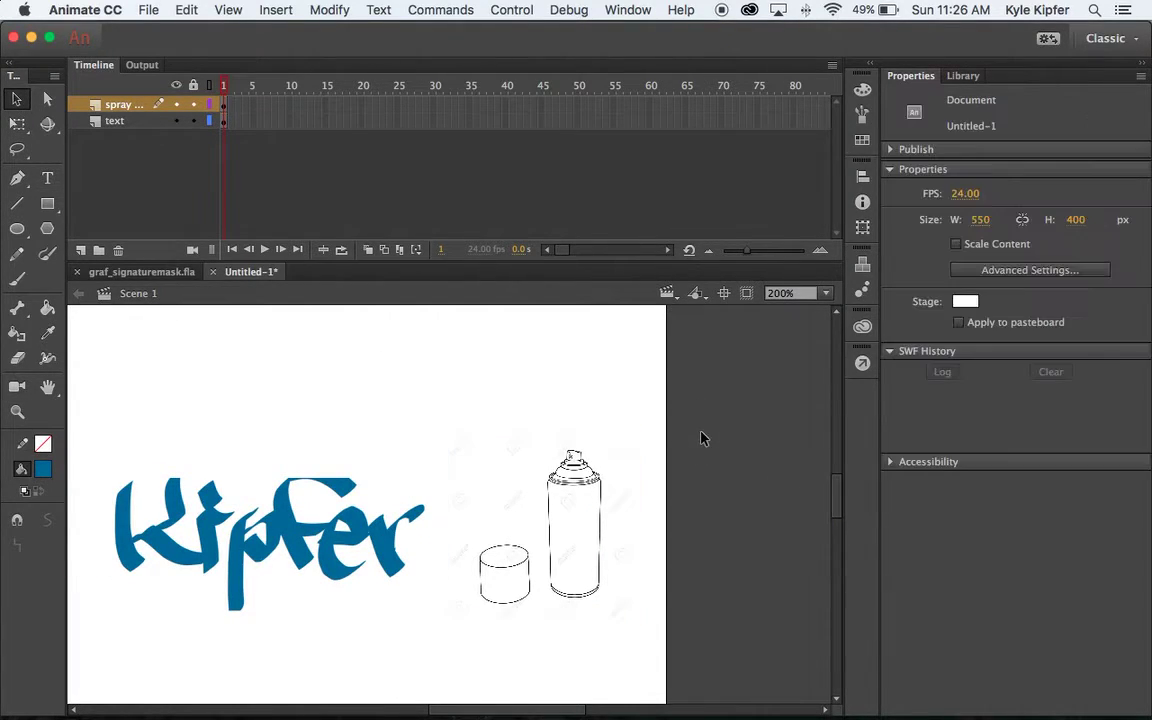
{"action": "left_click", "coordinate": [567, 517]}
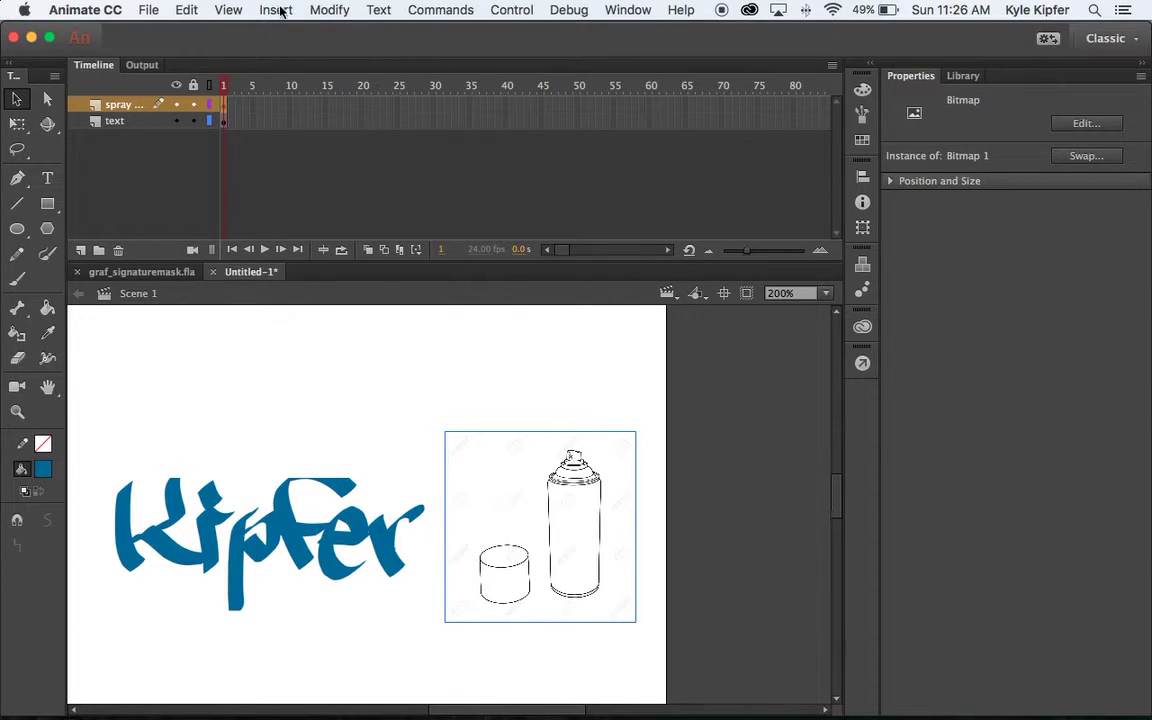
{"action": "left_click", "coordinate": [330, 10]}
Trace the can bitmap to vectors with color threshold 40 and minimum area 10
{"action": "mouse_move", "coordinate": [365, 122]}
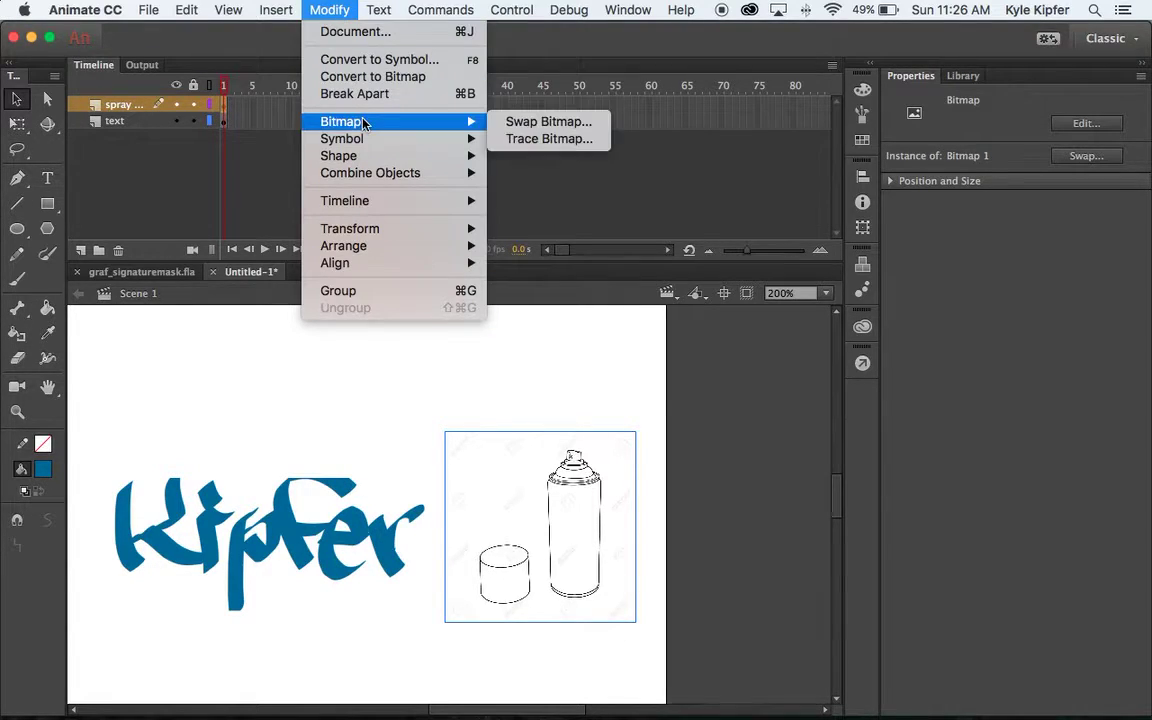
{"action": "left_click", "coordinate": [586, 139]}
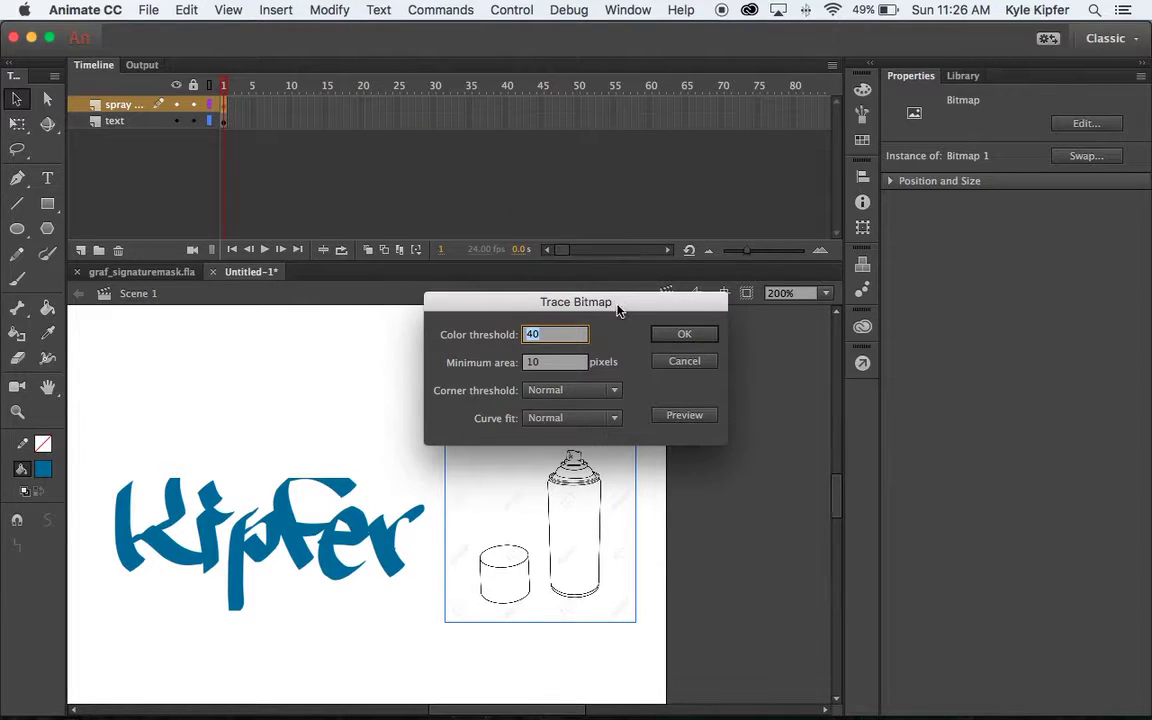
{"action": "mouse_move", "coordinate": [618, 306]}
{"action": "left_mouse_down"}
{"action": "mouse_move", "coordinate": [785, 247]}
{"action": "mouse_move", "coordinate": [760, 250]}
{"action": "left_mouse_up"}
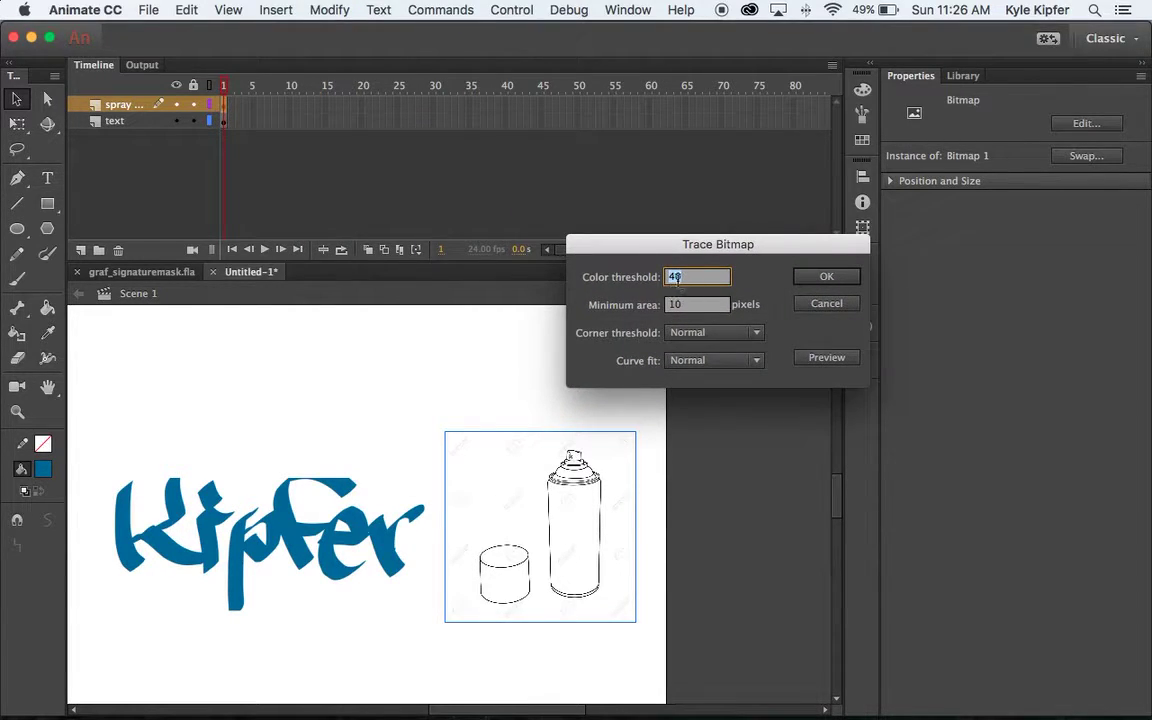
{"action": "left_click", "coordinate": [842, 277]}
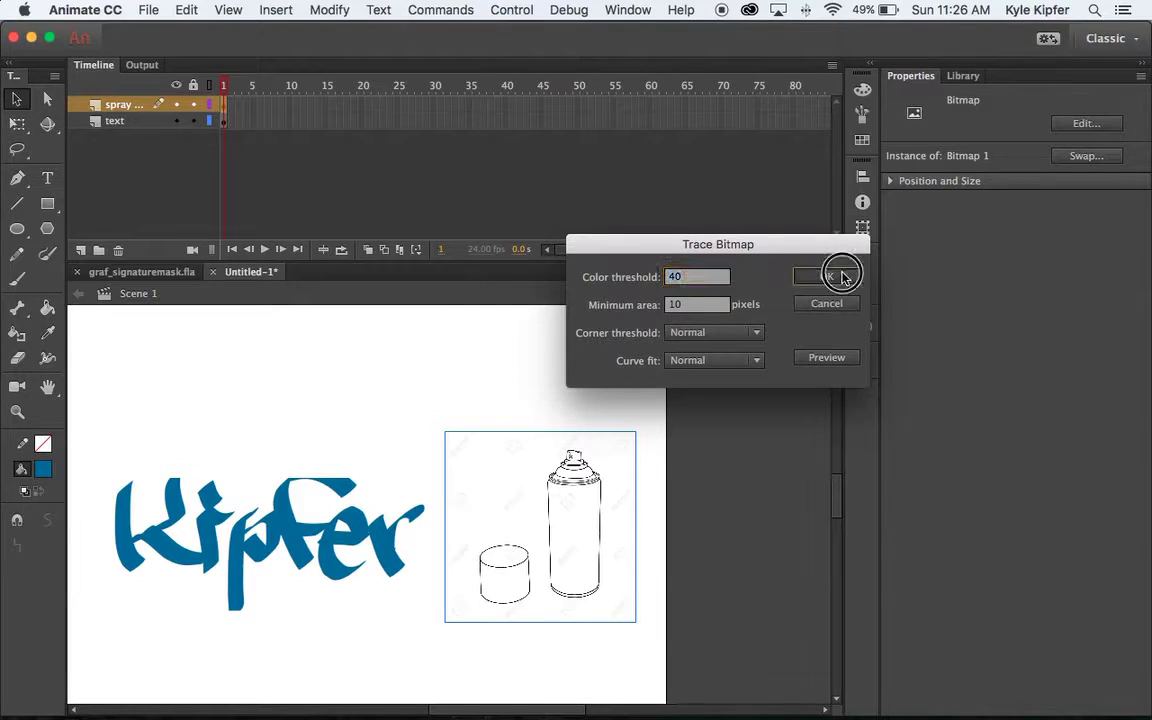
{"action": "left_click", "coordinate": [743, 411]}
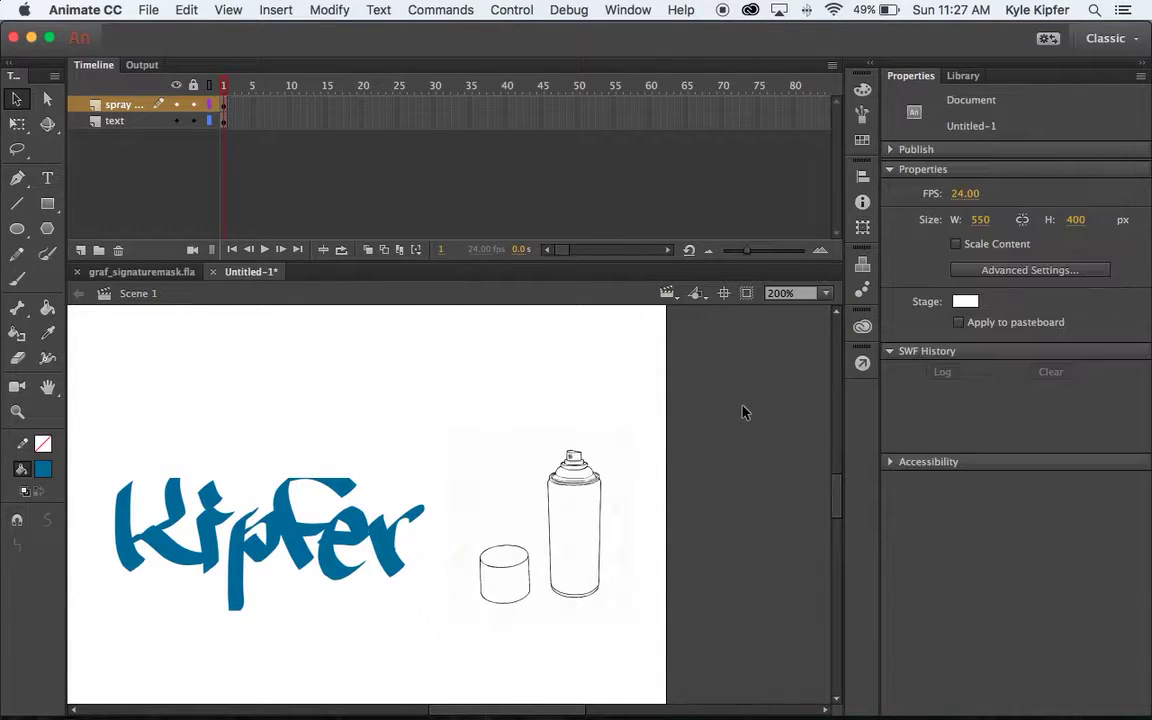
Delete the traced white background and move the cap onto the pasteboard at right
{"action": "left_click", "coordinate": [516, 492]}
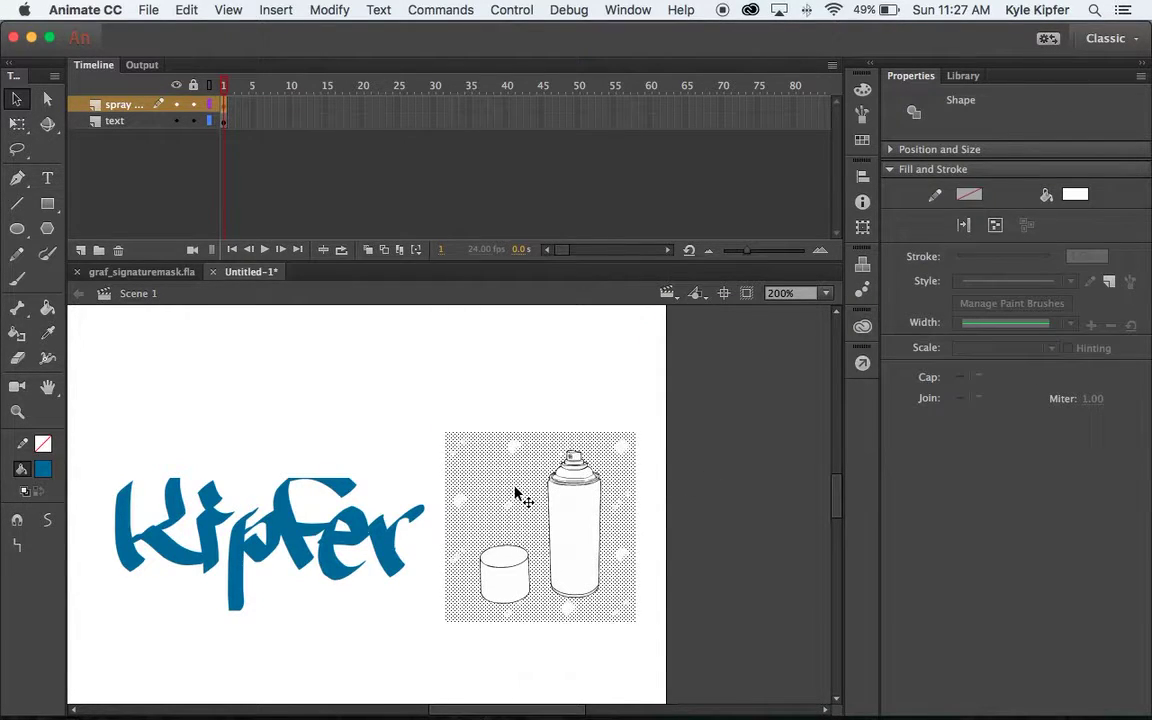
{"action": "left_click", "coordinate": [688, 510]}
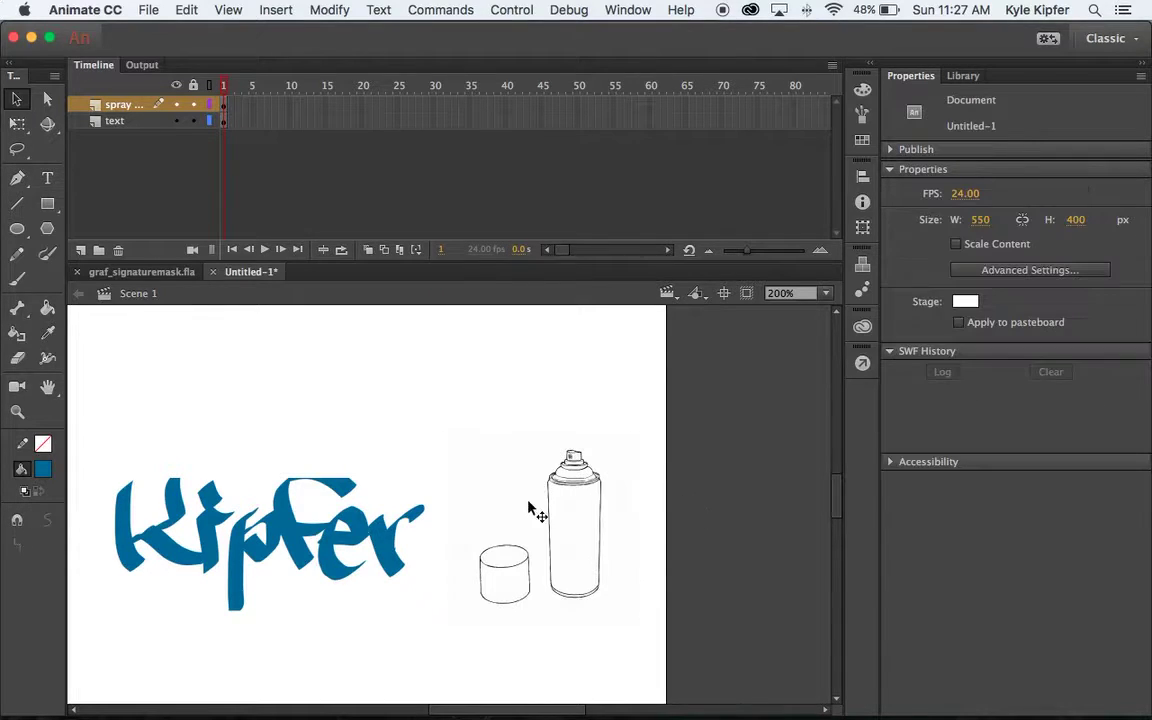
{"action": "left_click", "coordinate": [533, 516]}
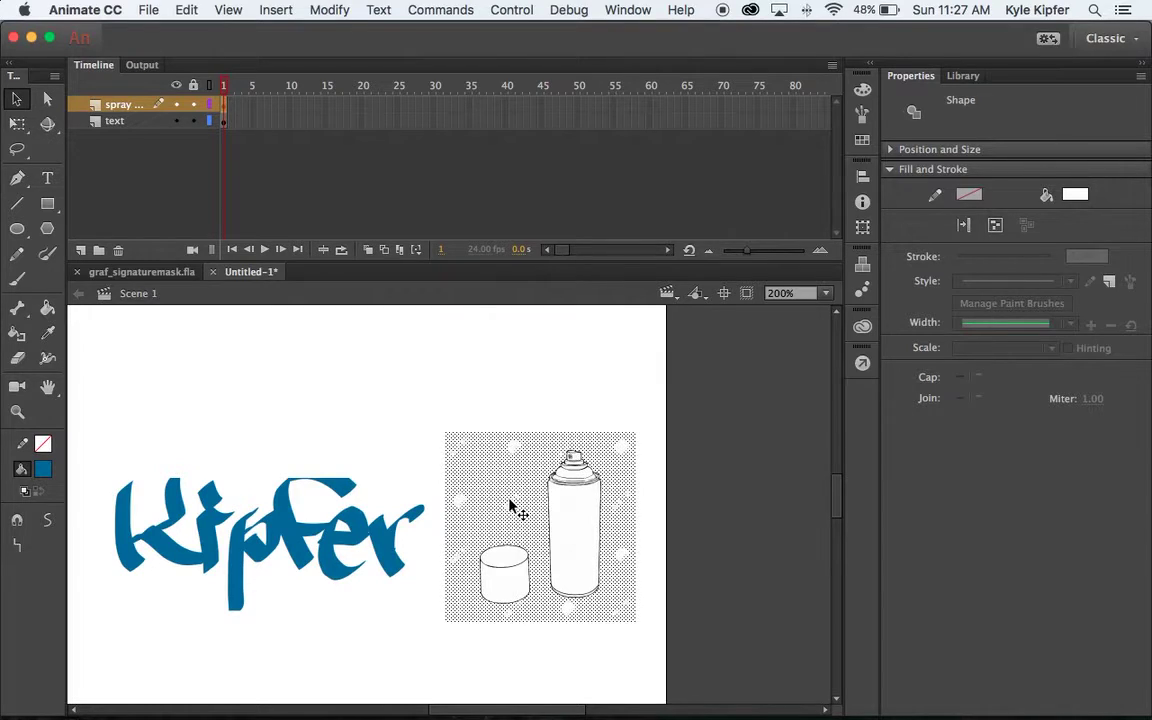
{"action": "key", "text": "Delete"}
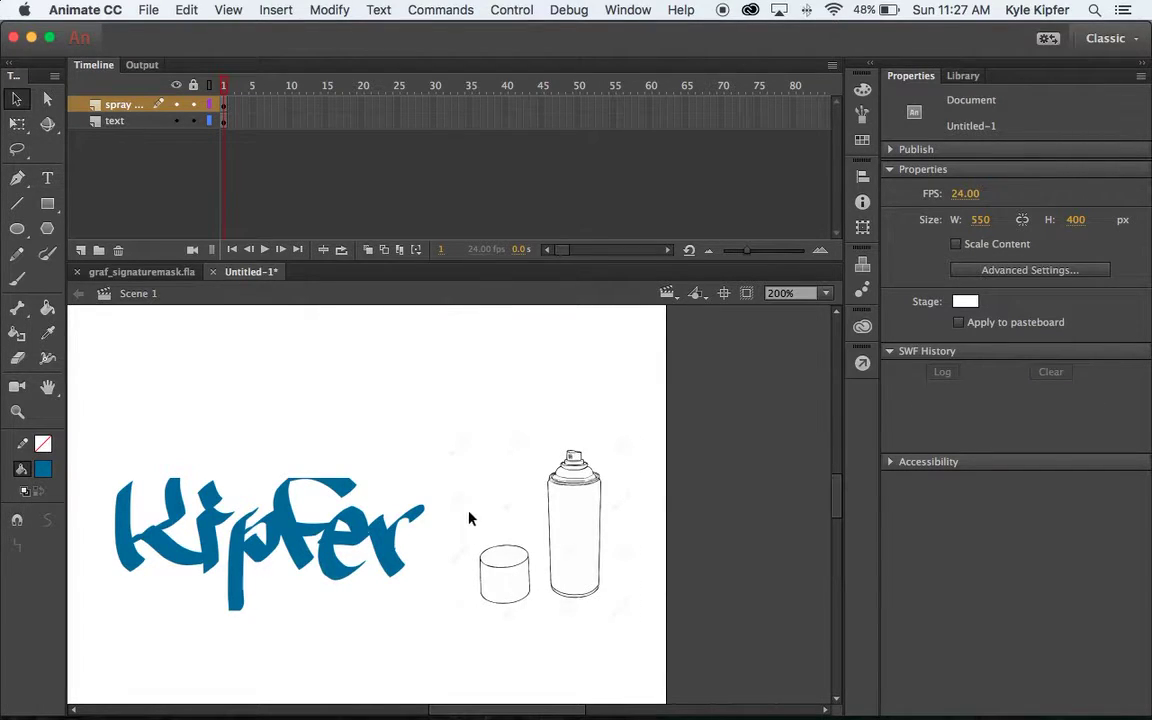
{"action": "left_click_drag", "start_coordinate": [469, 512], "coordinate": [541, 630]}
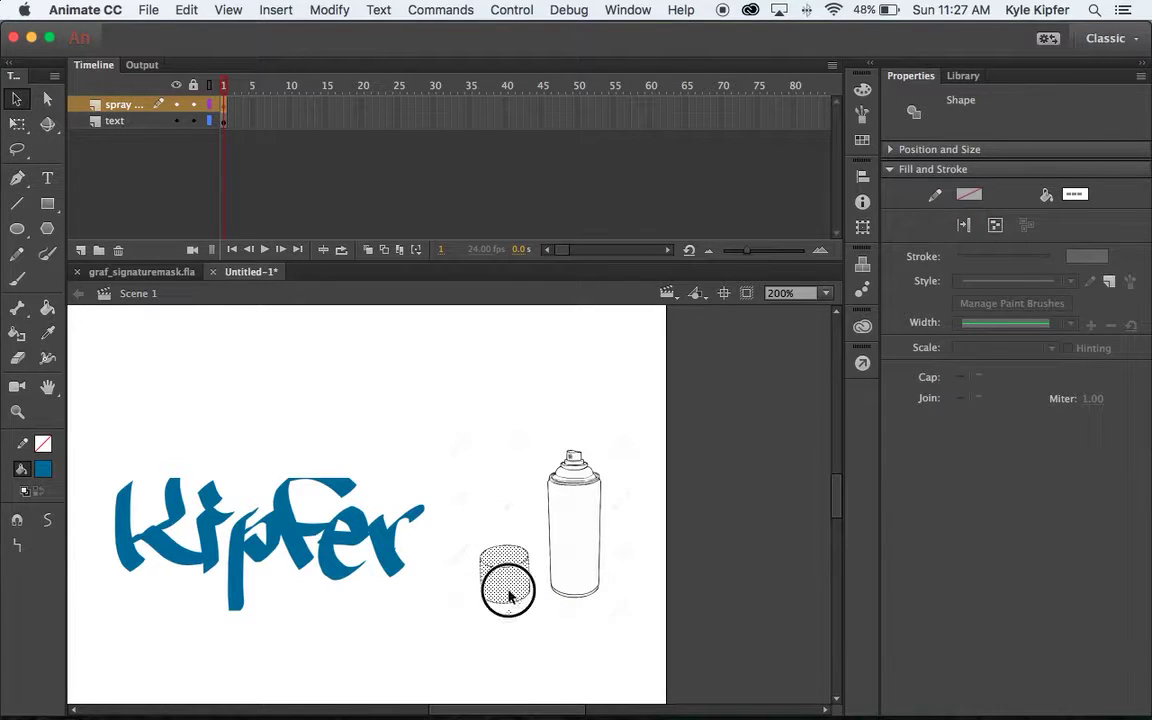
{"action": "left_click_drag", "start_coordinate": [509, 589], "coordinate": [780, 540]}
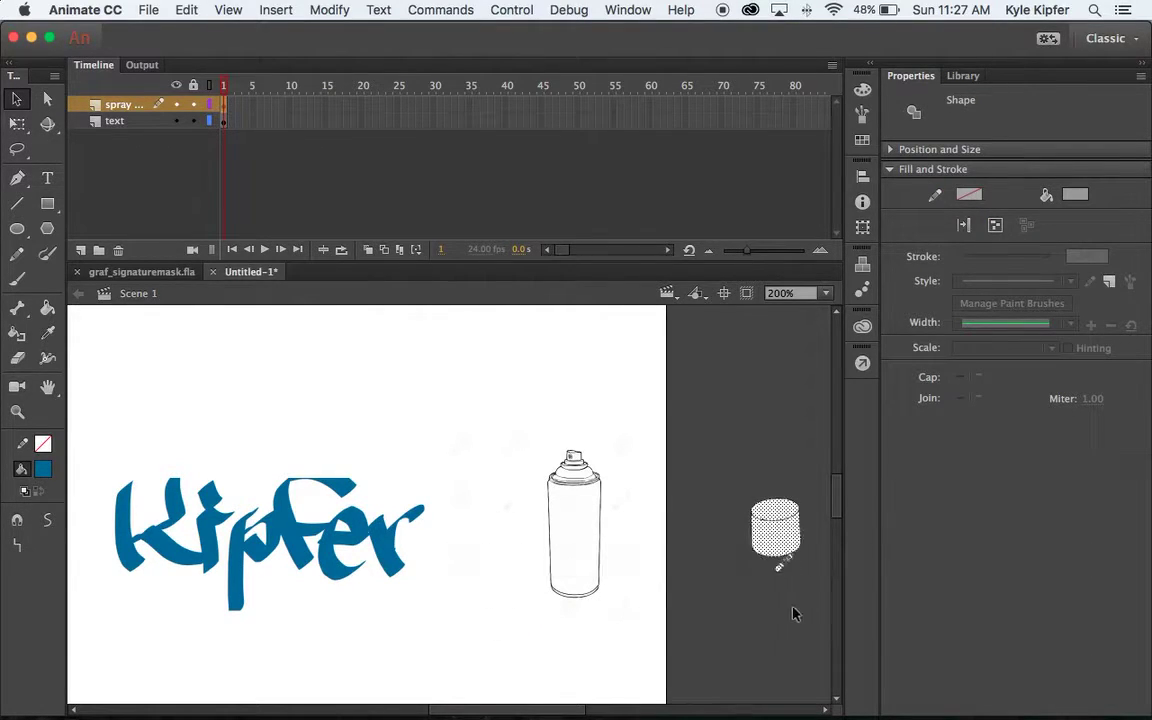
Delete the stray spray dots on the left and right of the can
{"action": "left_click", "coordinate": [572, 516]}
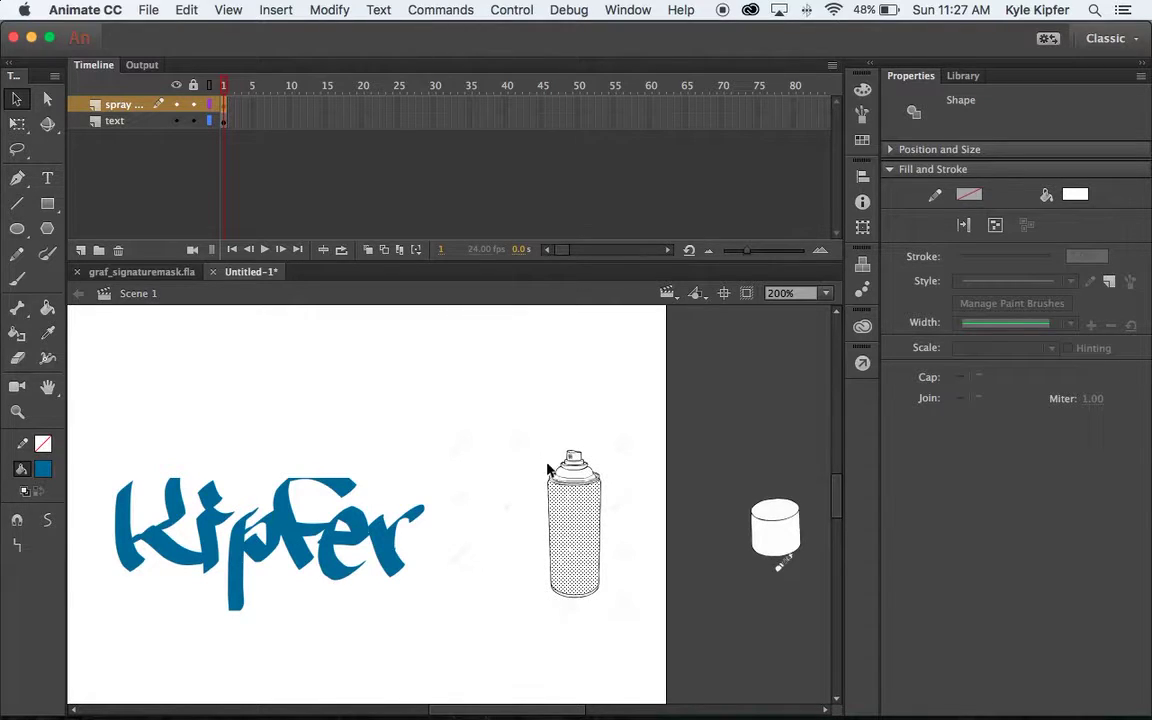
{"action": "left_click", "coordinate": [551, 467]}
{"action": "left_click_drag", "start_coordinate": [478, 400], "coordinate": [670, 665]}
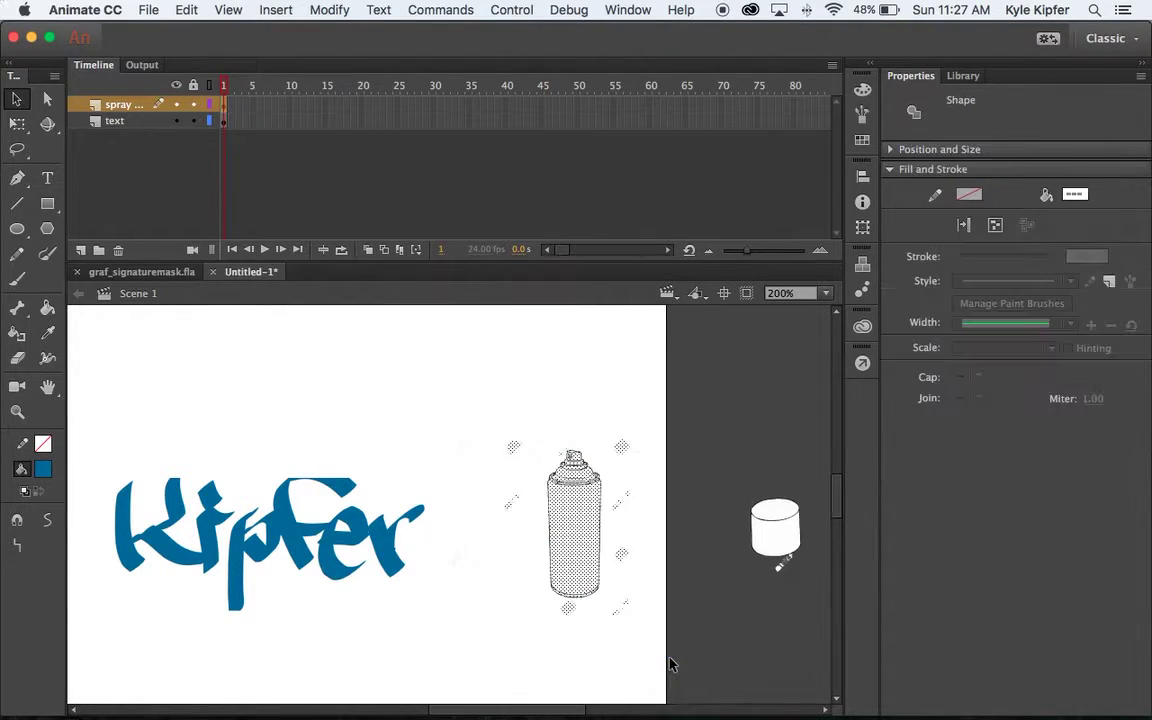
{"action": "left_click", "coordinate": [509, 424]}
{"action": "mouse_move", "coordinate": [509, 424]}
{"action": "left_mouse_down"}
{"action": "mouse_move", "coordinate": [521, 532]}
{"action": "mouse_move", "coordinate": [545, 565]}
{"action": "left_mouse_up"}
{"action": "key", "text": "Delete"}
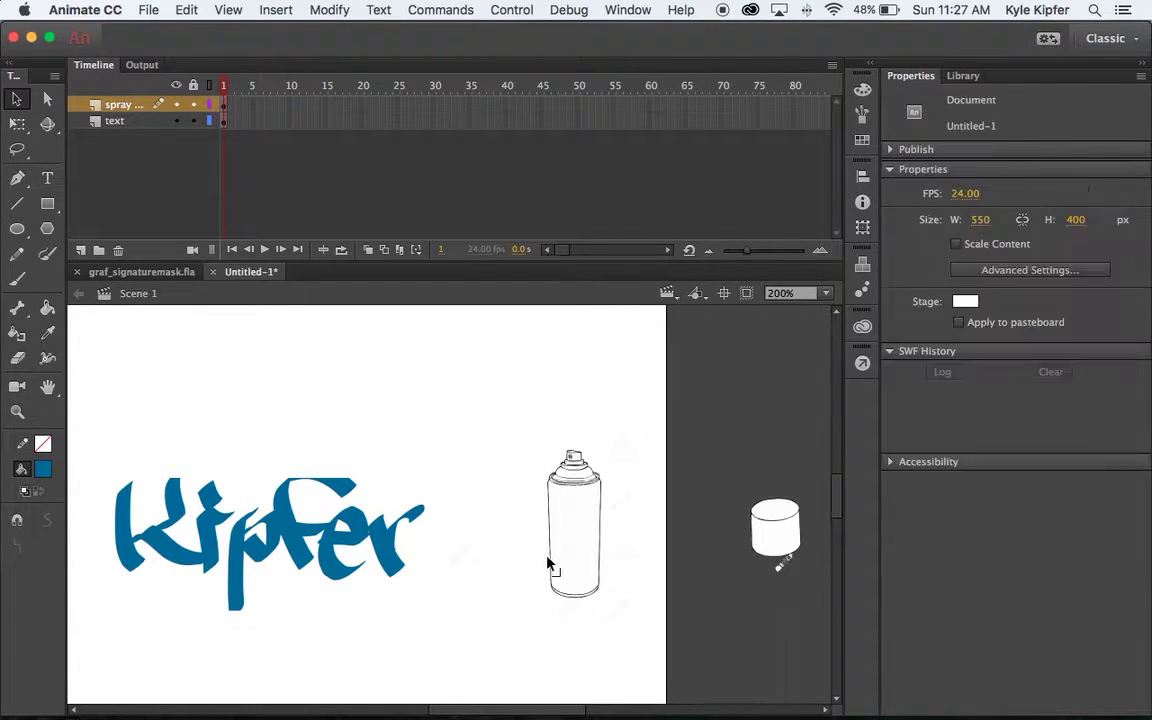
{"action": "mouse_move", "coordinate": [604, 432]}
{"action": "left_mouse_down"}
{"action": "mouse_move", "coordinate": [630, 555]}
{"action": "mouse_move", "coordinate": [662, 626]}
{"action": "left_mouse_up"}
{"action": "key", "text": "Delete"}
Remove the leftover dot under the can and select the cleaned can outline
{"action": "mouse_move", "coordinate": [497, 390]}
{"action": "left_mouse_down"}
{"action": "mouse_move", "coordinate": [690, 615]}
{"action": "mouse_move", "coordinate": [675, 659]}
{"action": "left_mouse_up"}
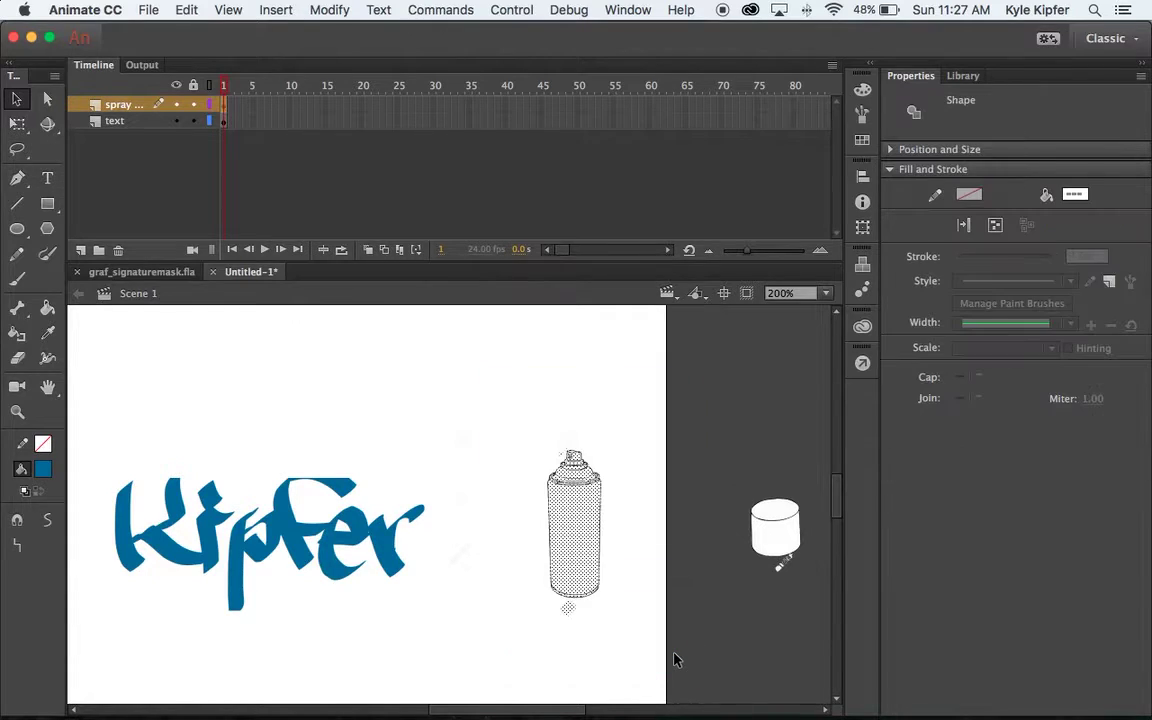
{"action": "left_click", "coordinate": [575, 620]}
{"action": "left_click", "coordinate": [570, 612]}
{"action": "key", "text": "Delete"}
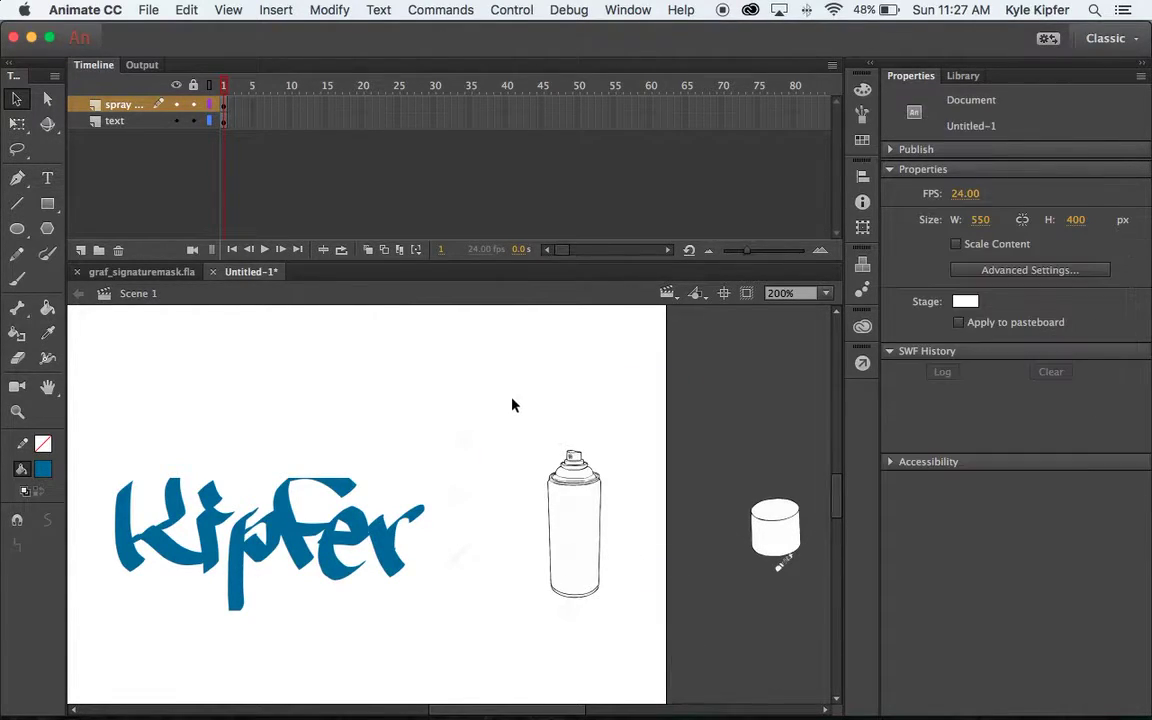
{"action": "mouse_move", "coordinate": [509, 399]}
{"action": "left_mouse_down"}
{"action": "mouse_move", "coordinate": [587, 561]}
{"action": "mouse_move", "coordinate": [661, 672]}
{"action": "left_mouse_up"}
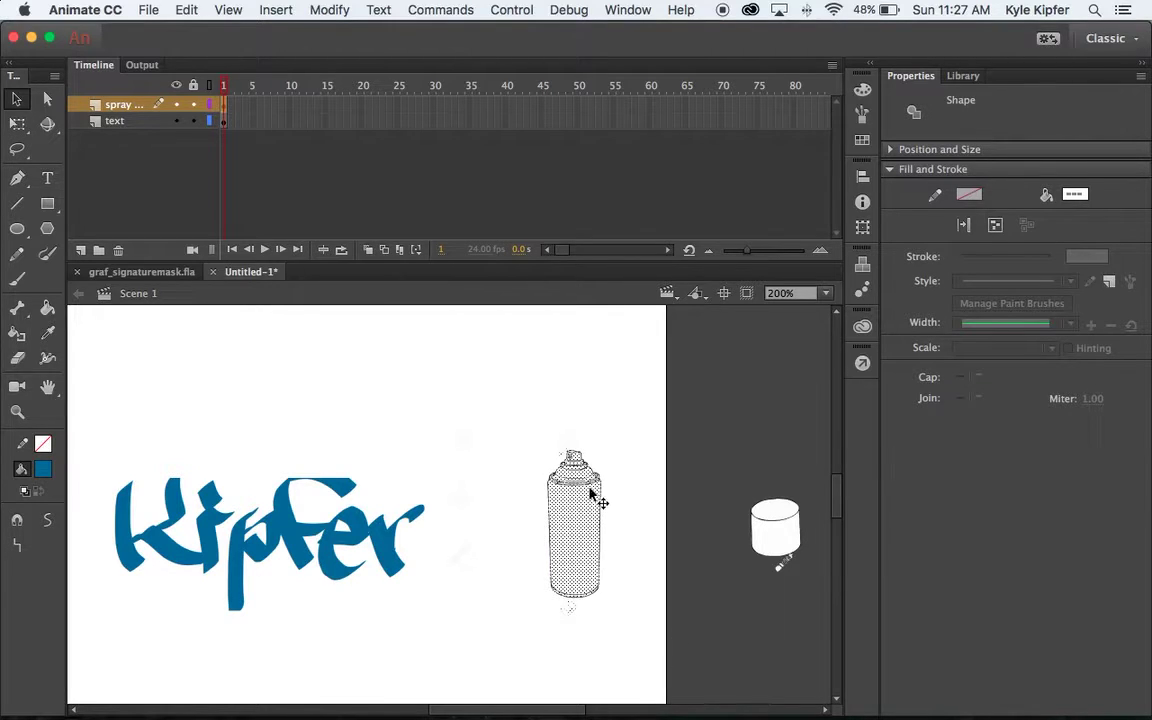
{"action": "left_click", "coordinate": [575, 620]}
{"action": "left_click", "coordinate": [572, 616]}
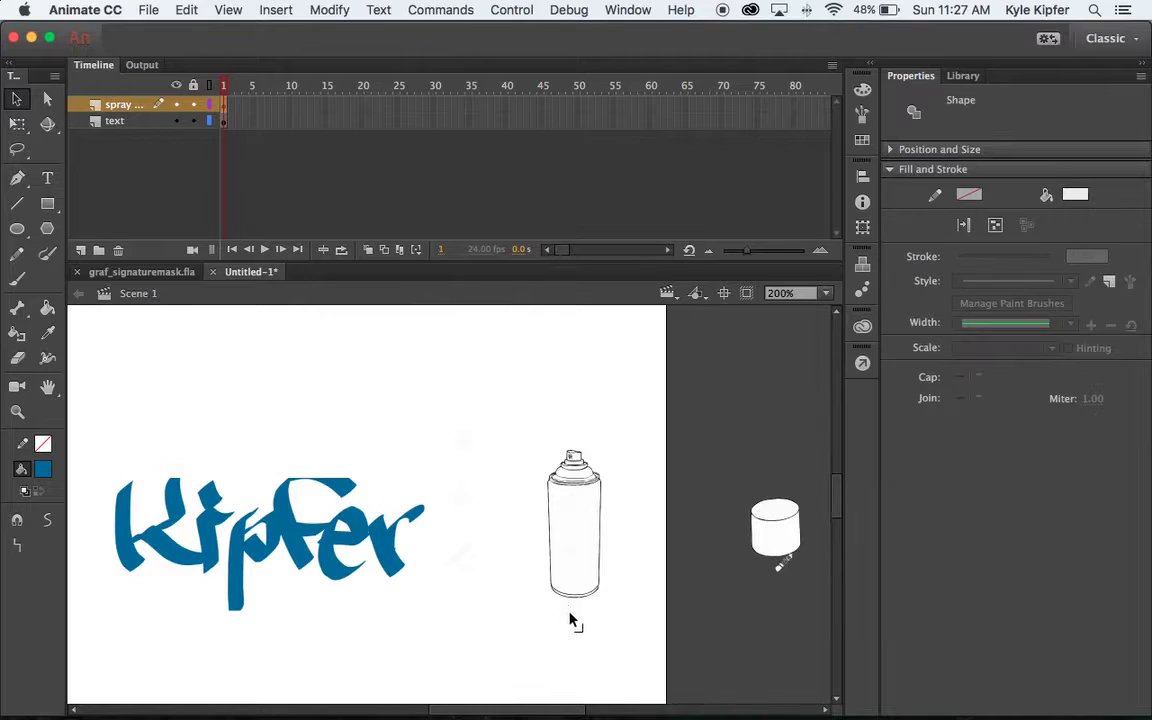
{"action": "left_click", "coordinate": [575, 620]}
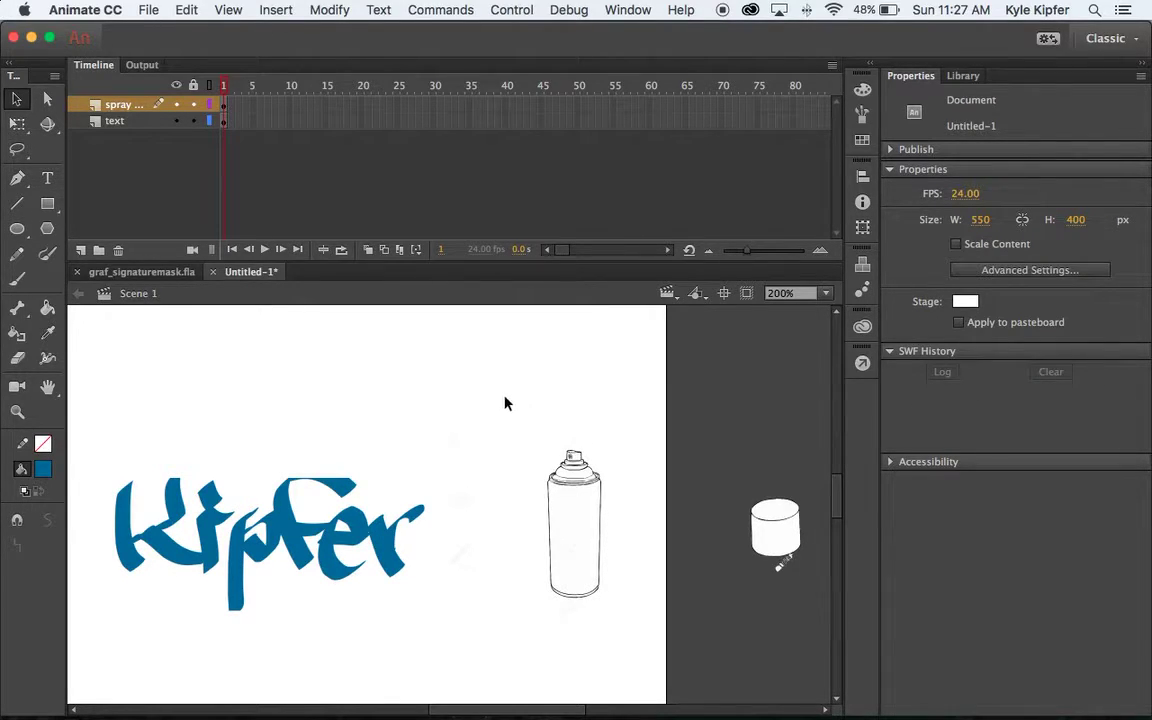
{"action": "mouse_move", "coordinate": [505, 398]}
{"action": "left_mouse_down"}
{"action": "mouse_move", "coordinate": [574, 455]}
{"action": "mouse_move", "coordinate": [650, 670]}
{"action": "mouse_move", "coordinate": [653, 656]}
{"action": "left_mouse_up"}
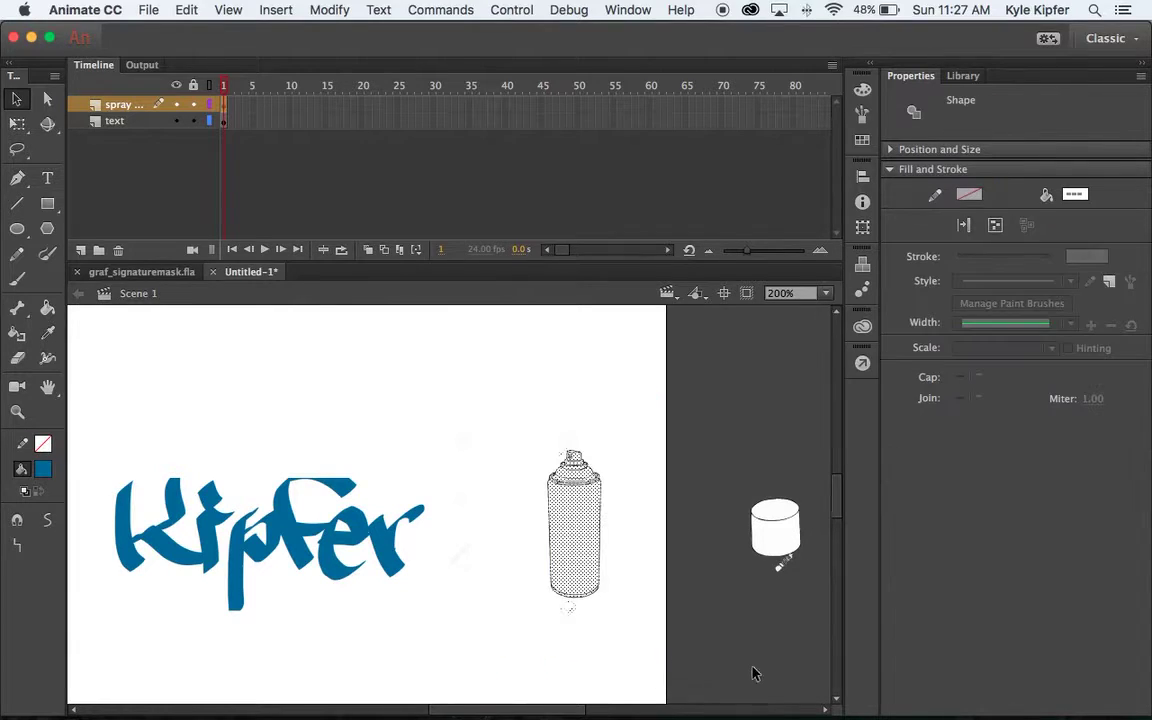
Convert the can outline to a Movie Clip named 'spray' and enter its editing mode
{"action": "key", "text": "F8"}
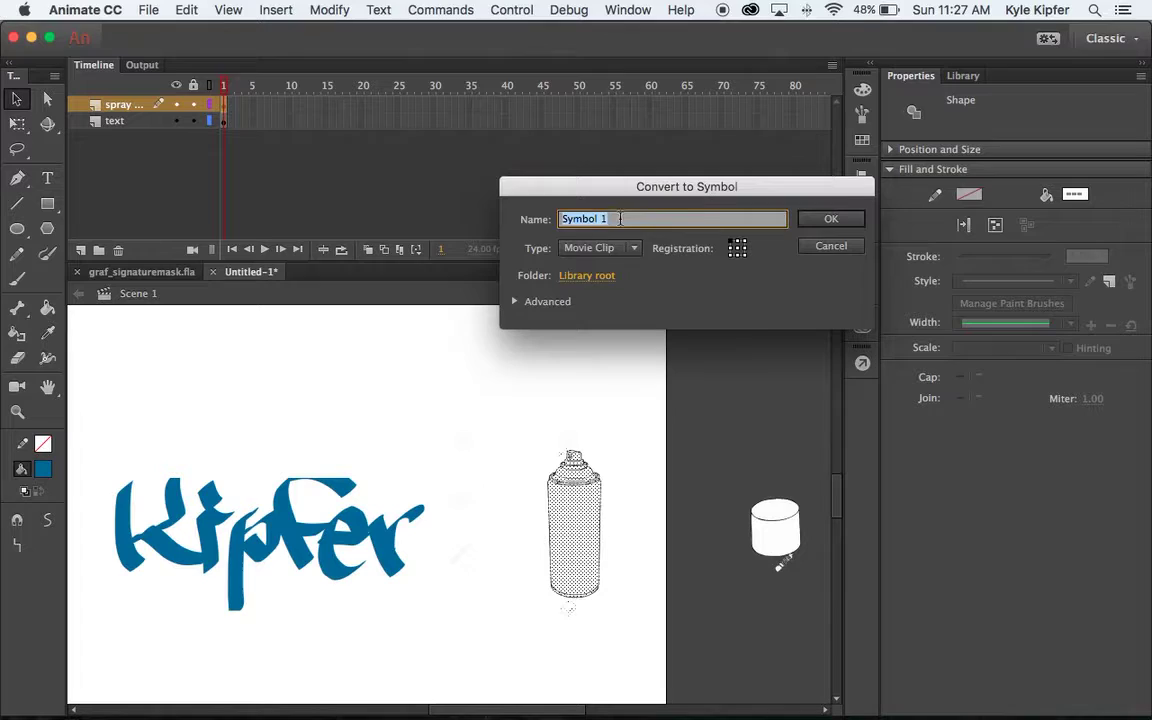
{"action": "type", "text": "spray"}
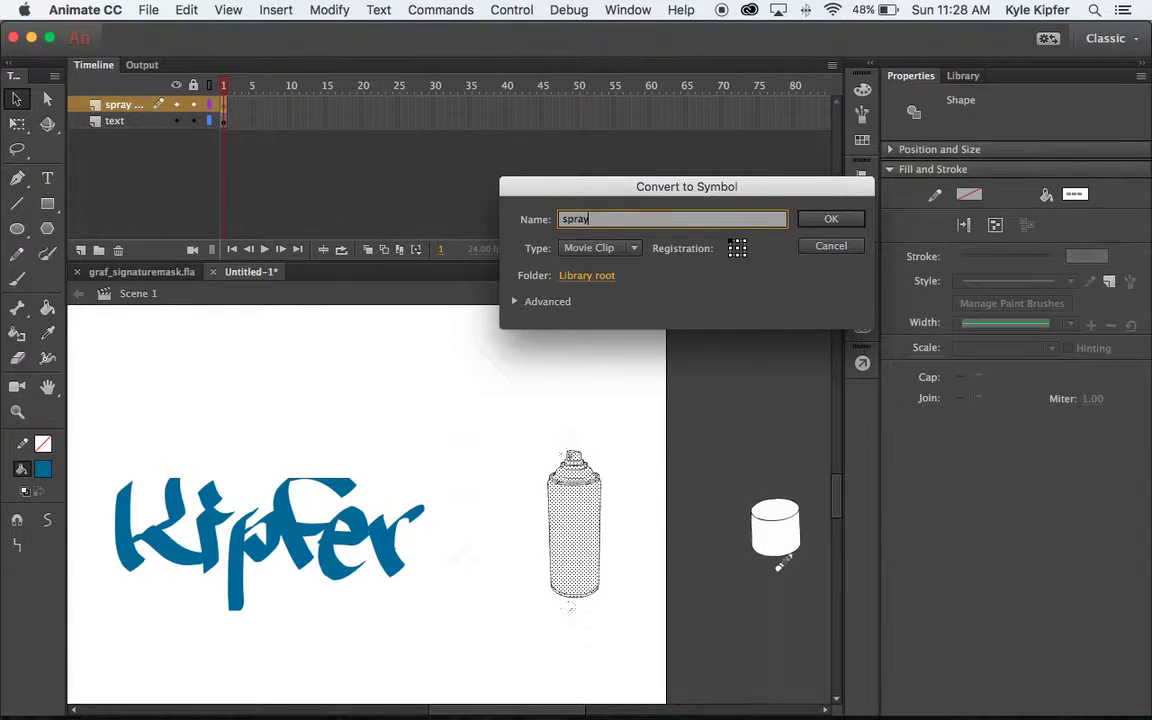
{"action": "key", "text": "Return"}
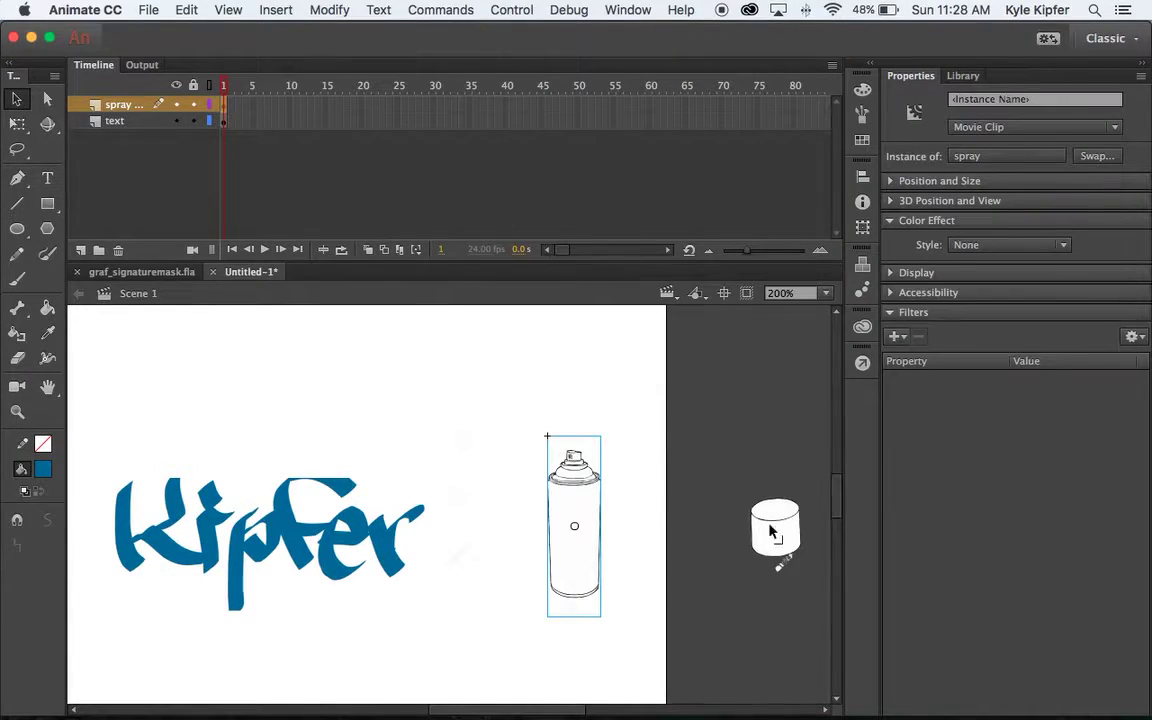
{"action": "left_click", "coordinate": [594, 548]}
{"action": "left_click", "coordinate": [576, 548]}
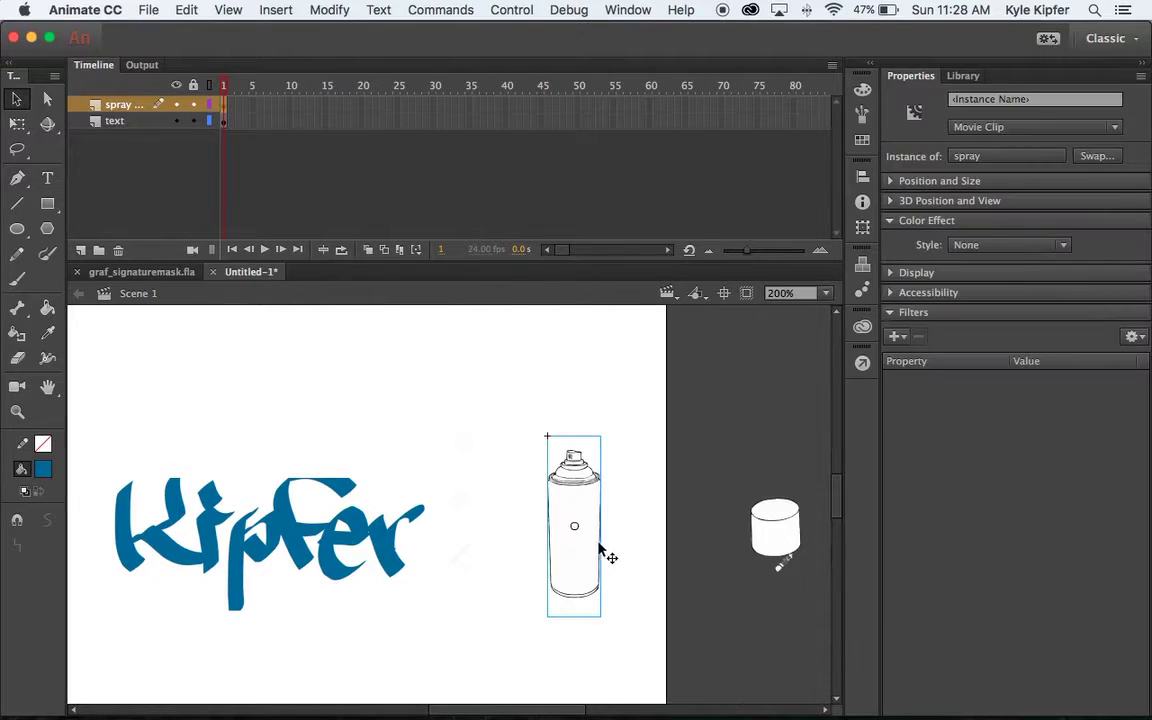
{"action": "double_click", "coordinate": [598, 560]}
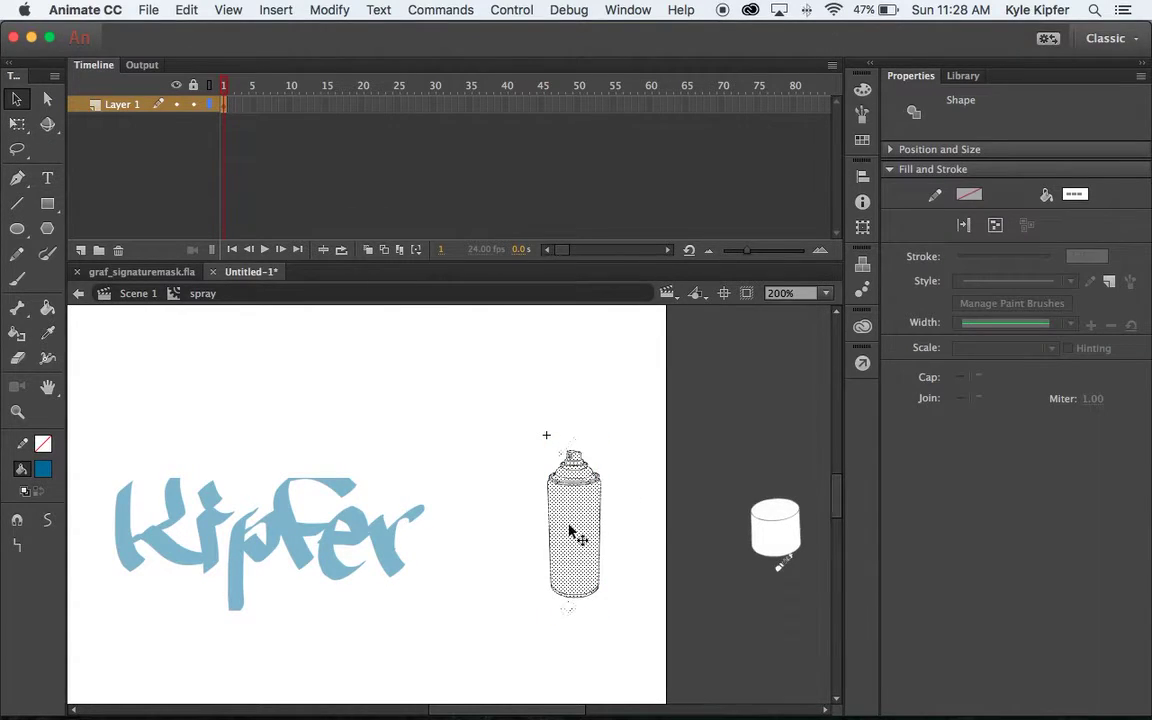
Fill the spray can body with dark blue #003366 using the Paint Bucket
{"action": "left_click", "coordinate": [47, 308]}
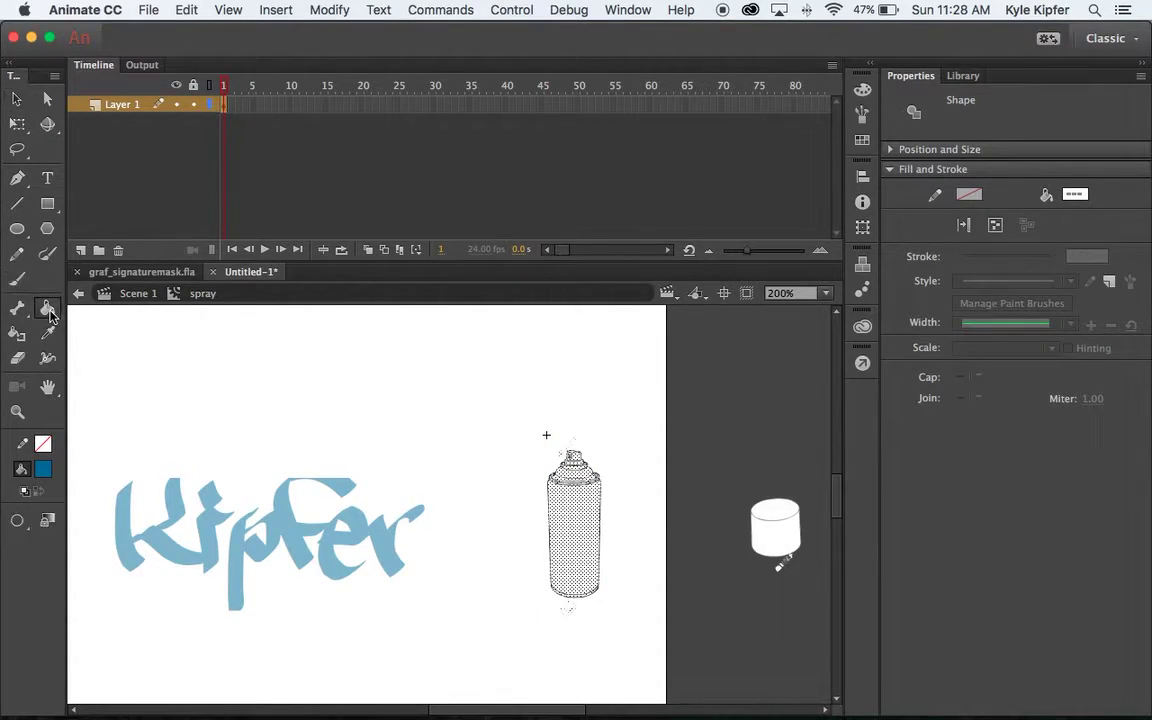
{"action": "left_click", "coordinate": [43, 469]}
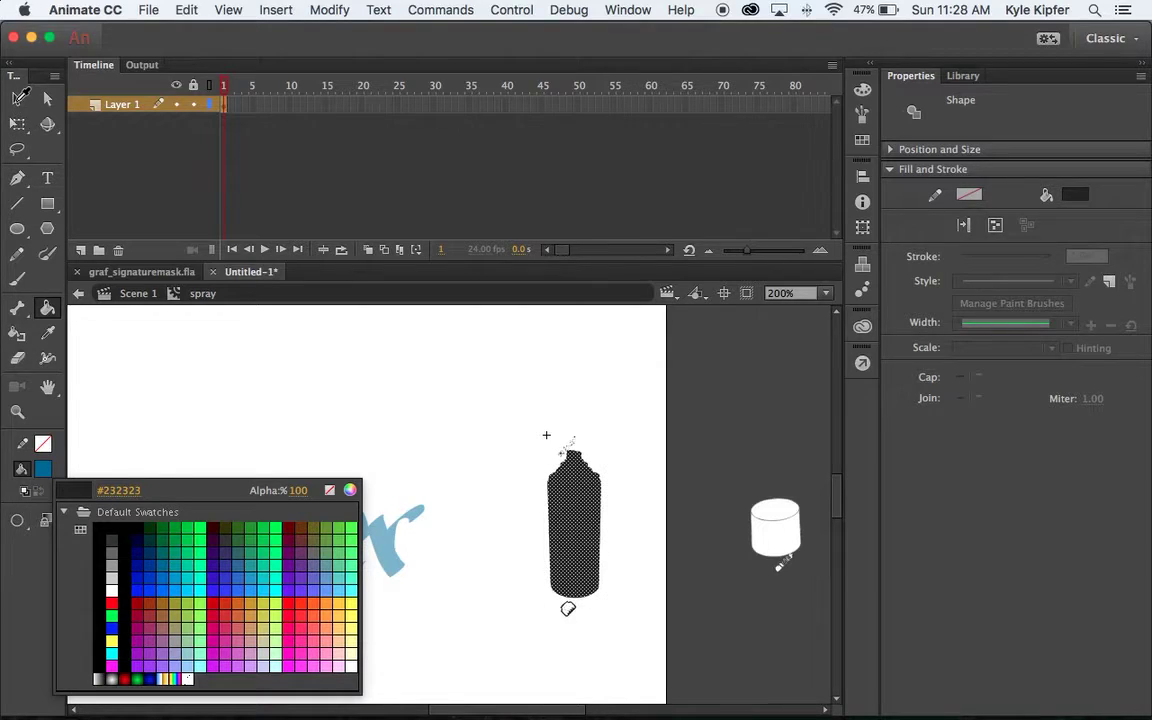
{"action": "left_click", "coordinate": [20, 96]}
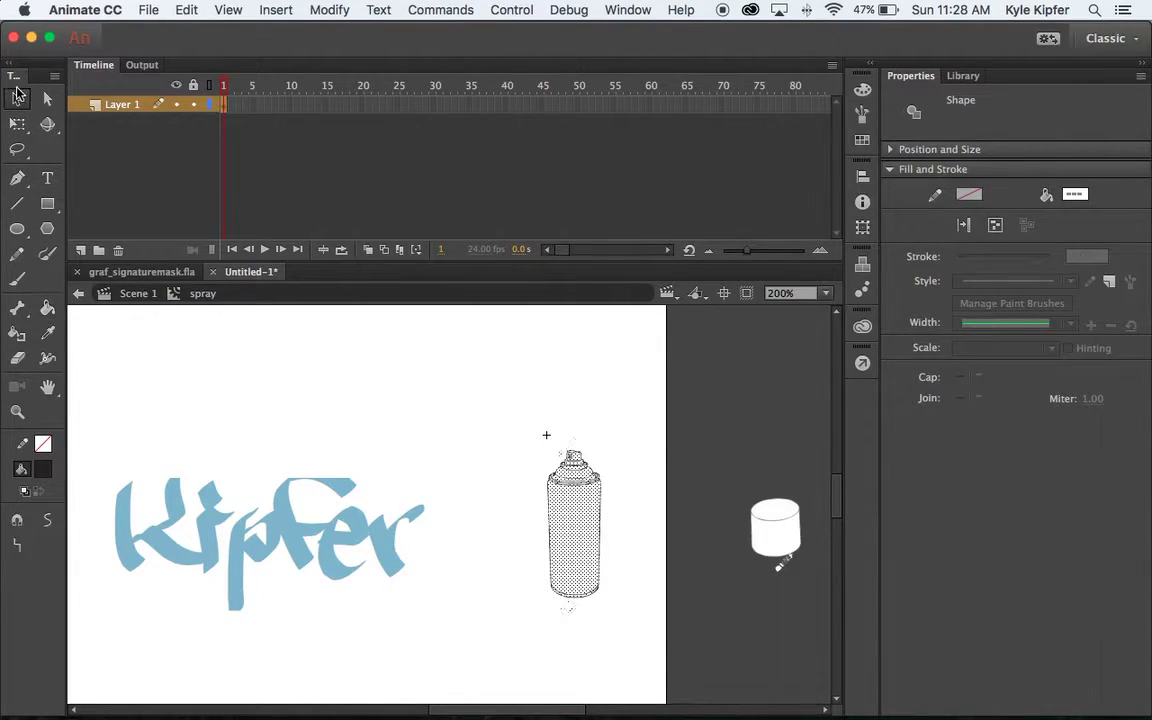
{"action": "left_click", "coordinate": [17, 97]}
{"action": "left_click", "coordinate": [494, 630]}
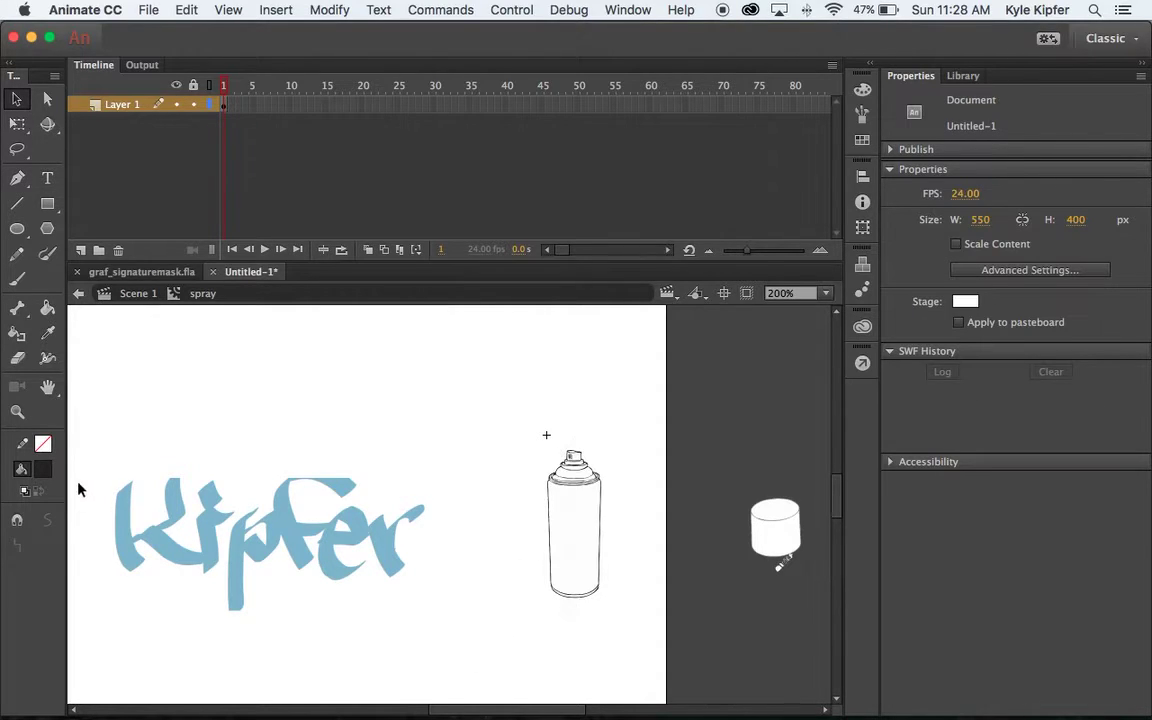
{"action": "left_click", "coordinate": [47, 307]}
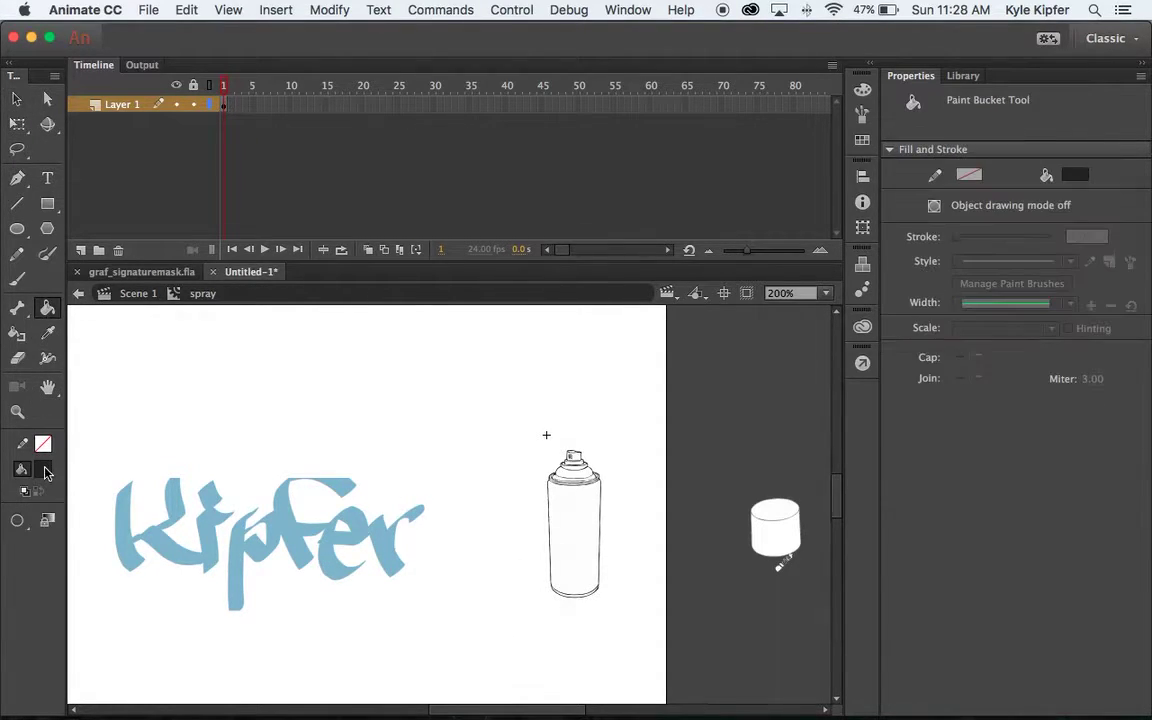
{"action": "left_click", "coordinate": [45, 472]}
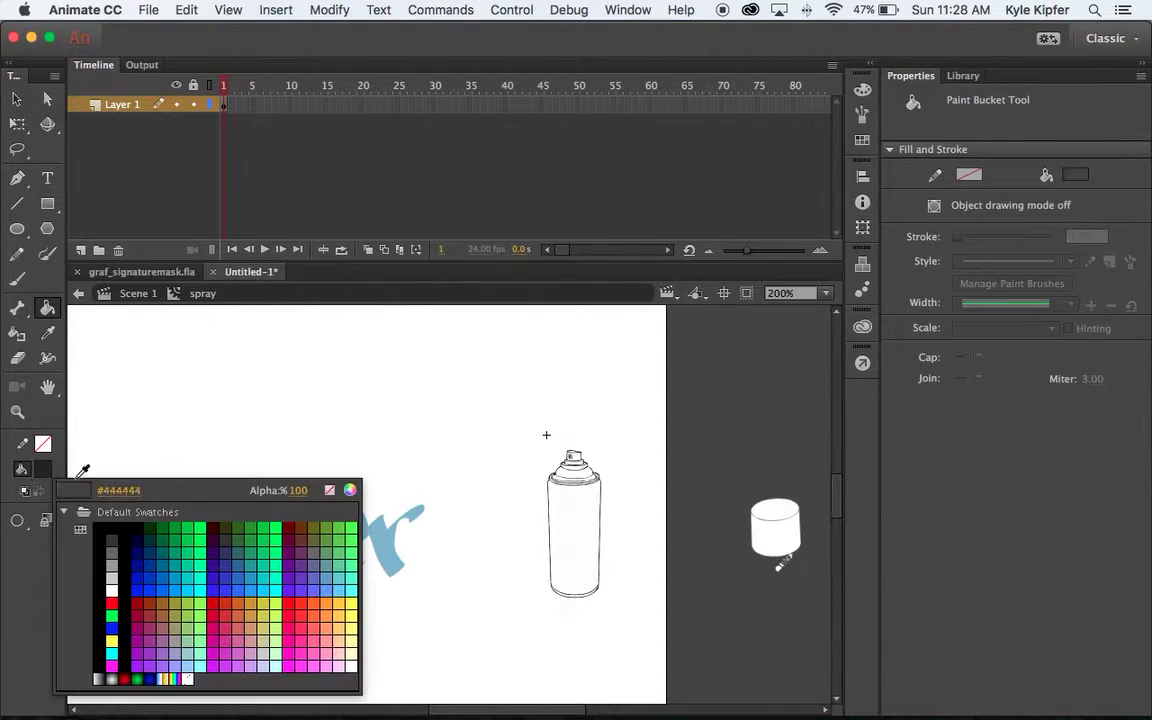
{"action": "left_click", "coordinate": [155, 555]}
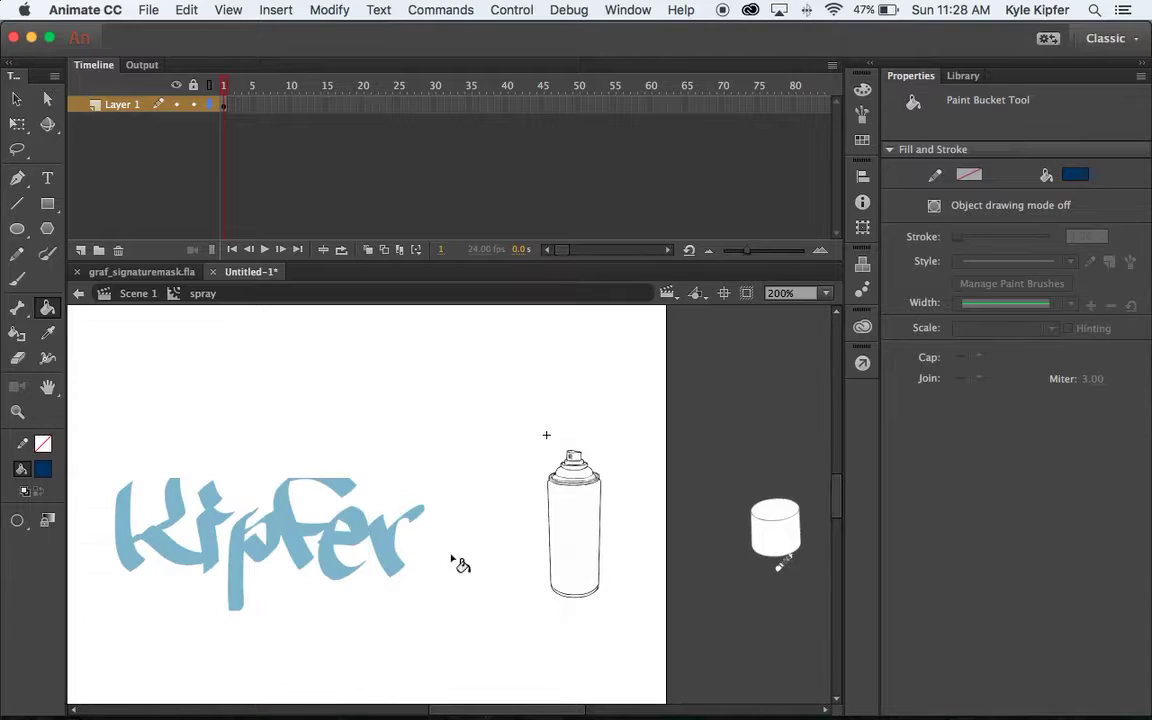
{"action": "left_click", "coordinate": [580, 545]}
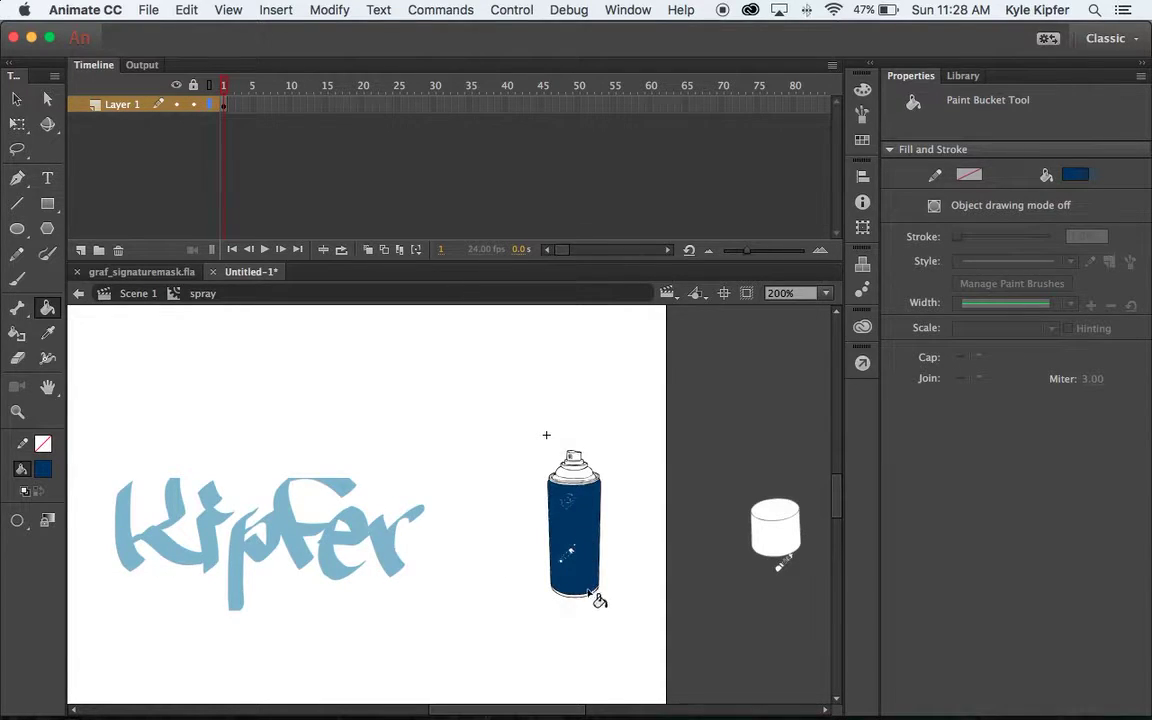
Cover the remaining white spray marks in blue with Paint Bucket and Brush
{"action": "key", "text": "z"}
{"action": "left_click", "coordinate": [567, 548]}
{"action": "left_click", "coordinate": [462, 455]}
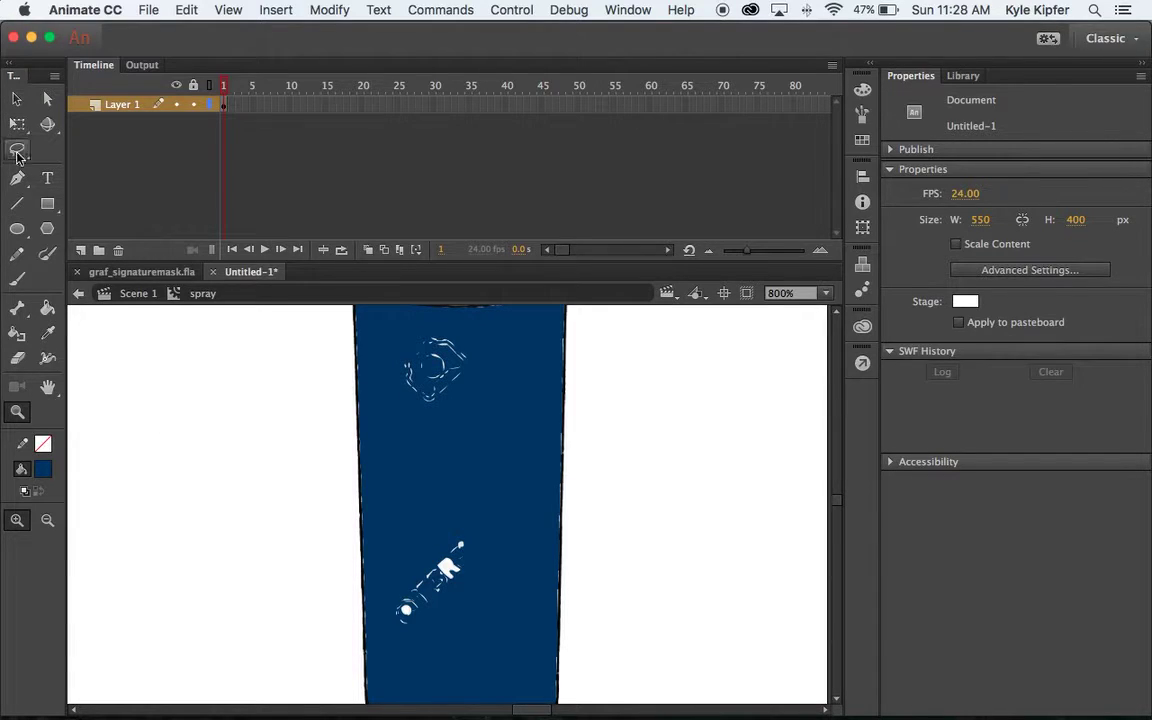
{"action": "left_click", "coordinate": [47, 310]}
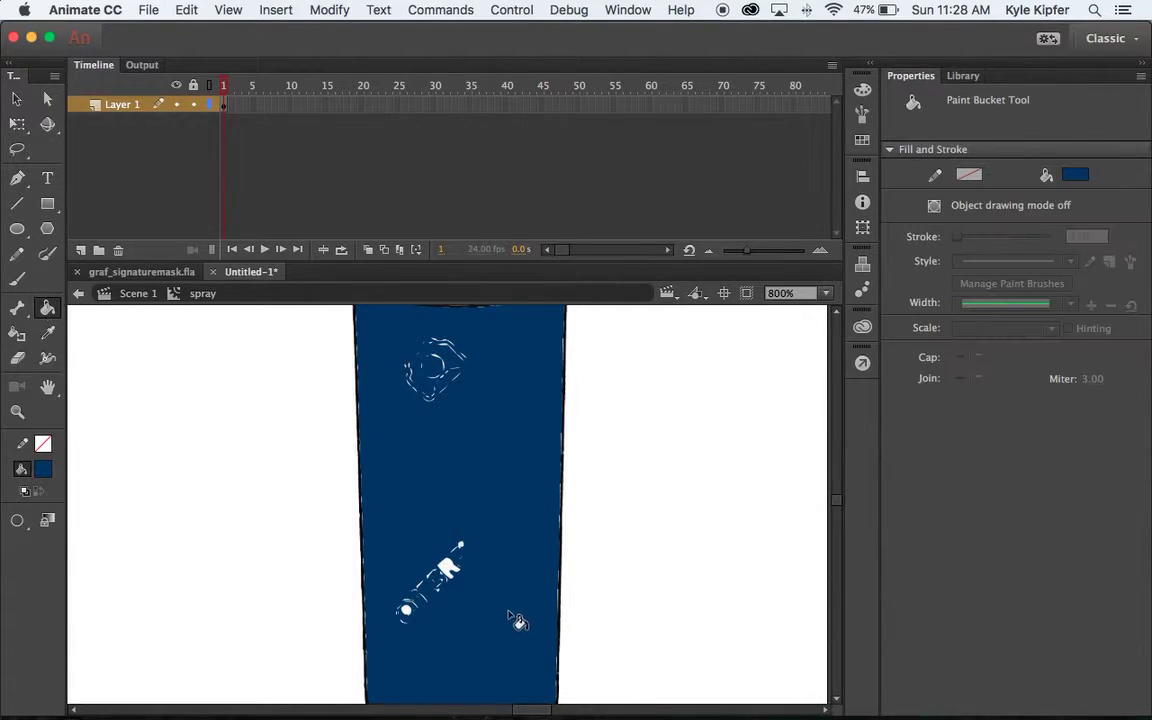
{"action": "left_click", "coordinate": [447, 566]}
{"action": "left_click", "coordinate": [430, 600]}
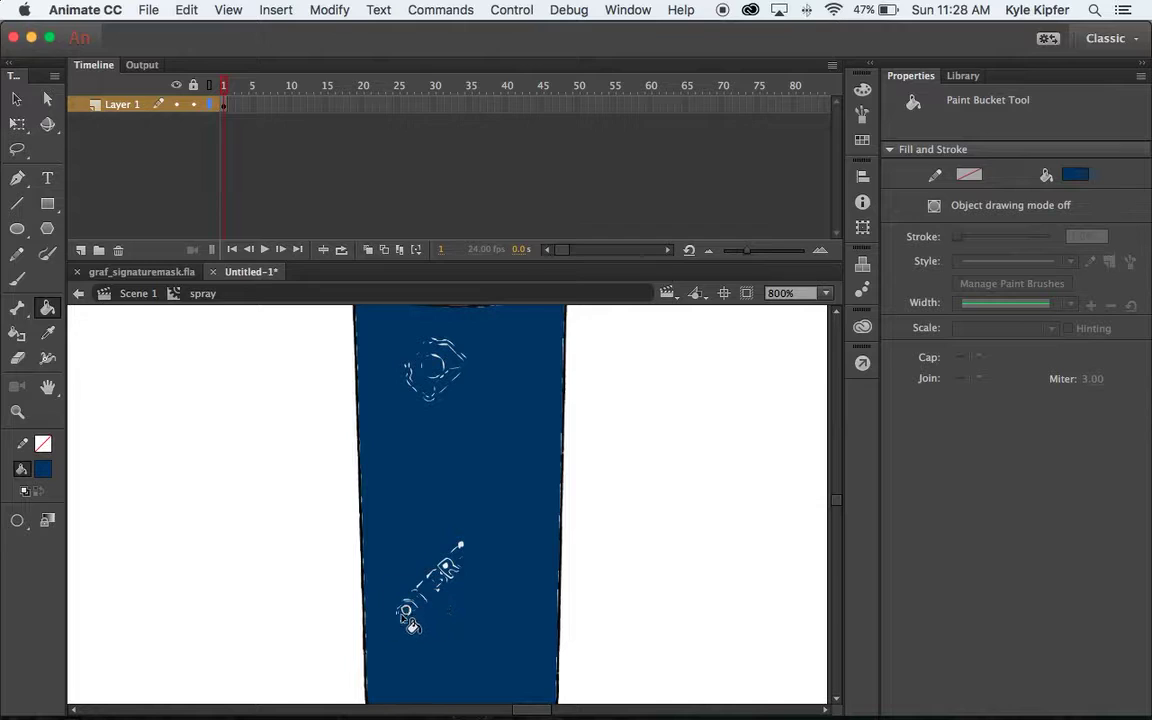
{"action": "left_click", "coordinate": [16, 282]}
{"action": "mouse_move", "coordinate": [420, 500]}
{"action": "left_mouse_down"}
{"action": "mouse_move", "coordinate": [450, 560]}
{"action": "mouse_move", "coordinate": [397, 623]}
{"action": "left_mouse_up"}
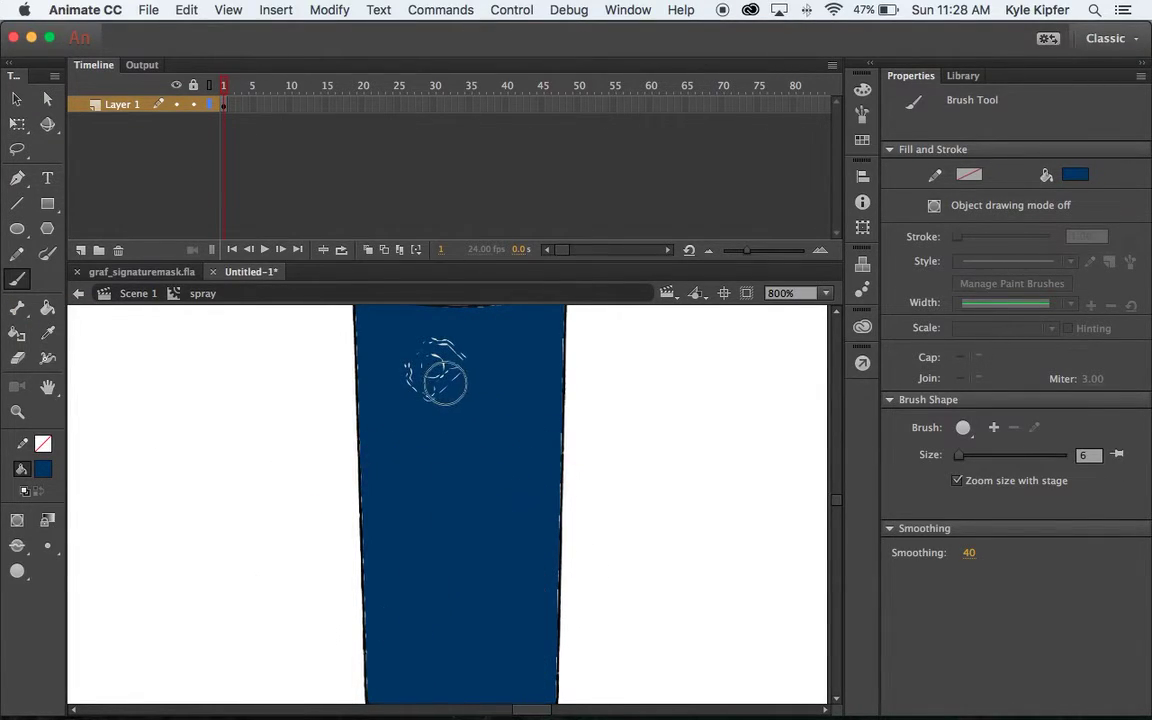
{"action": "mouse_move", "coordinate": [440, 378]}
{"action": "left_mouse_down"}
{"action": "mouse_move", "coordinate": [406, 360]}
{"action": "mouse_move", "coordinate": [463, 368]}
{"action": "mouse_move", "coordinate": [470, 428]}
{"action": "left_mouse_up"}
{"action": "key", "text": "z"}
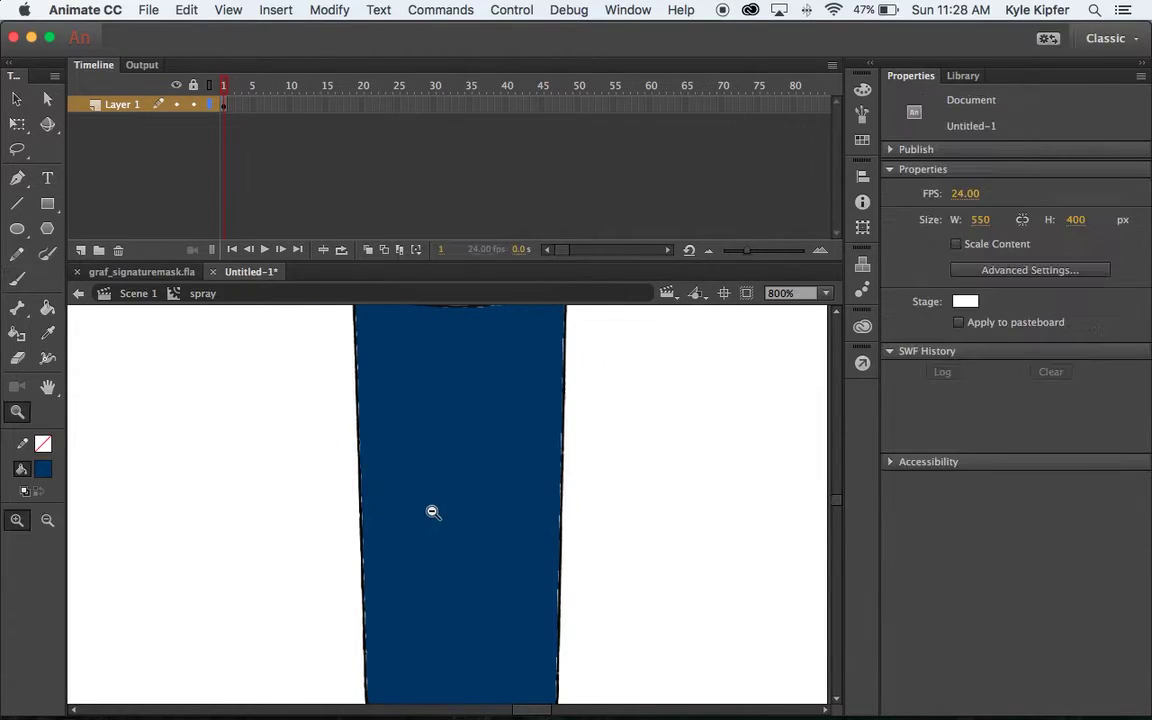
{"action": "left_click", "coordinate": [416, 494], "text": "alt"}
Return to Scene 1 and move the spray can closer to the lettering
{"action": "left_click", "coordinate": [333, 450], "text": "alt"}
{"action": "left_click", "coordinate": [330, 452], "text": "alt"}
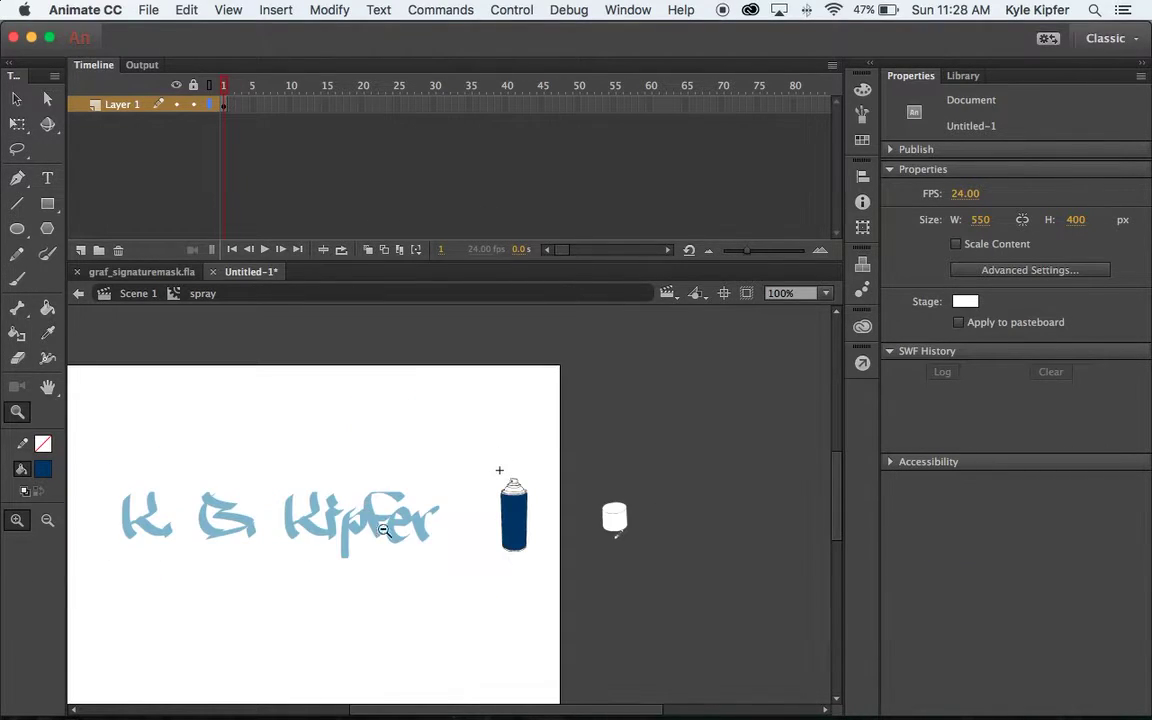
{"action": "left_click", "coordinate": [140, 300]}
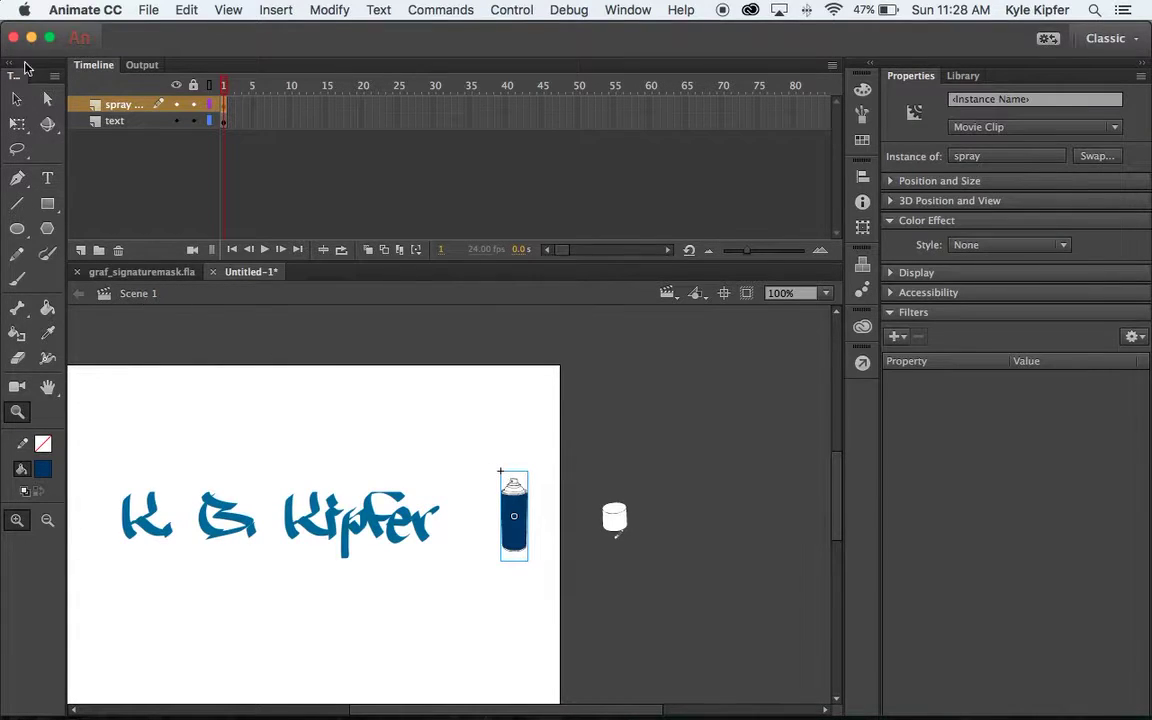
{"action": "left_click", "coordinate": [15, 100]}
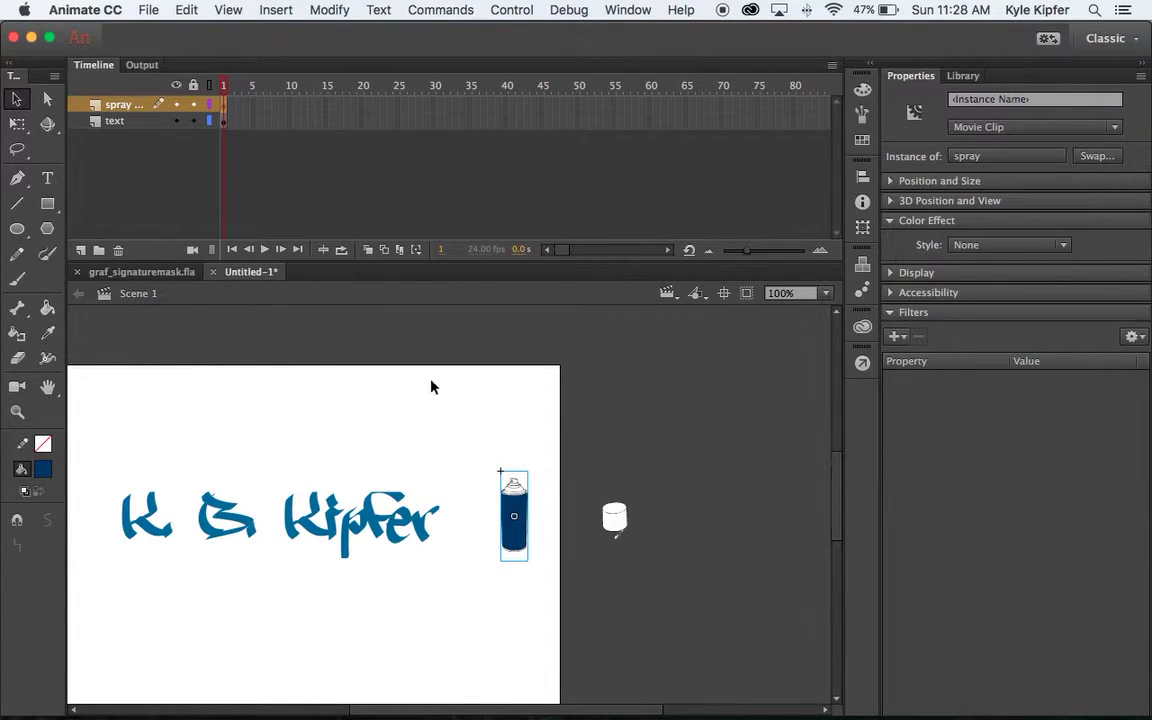
{"action": "left_click", "coordinate": [428, 389]}
{"action": "left_click", "coordinate": [508, 500]}
{"action": "left_click_drag", "start_coordinate": [517, 532], "coordinate": [485, 545]}
{"action": "left_click", "coordinate": [519, 441]}
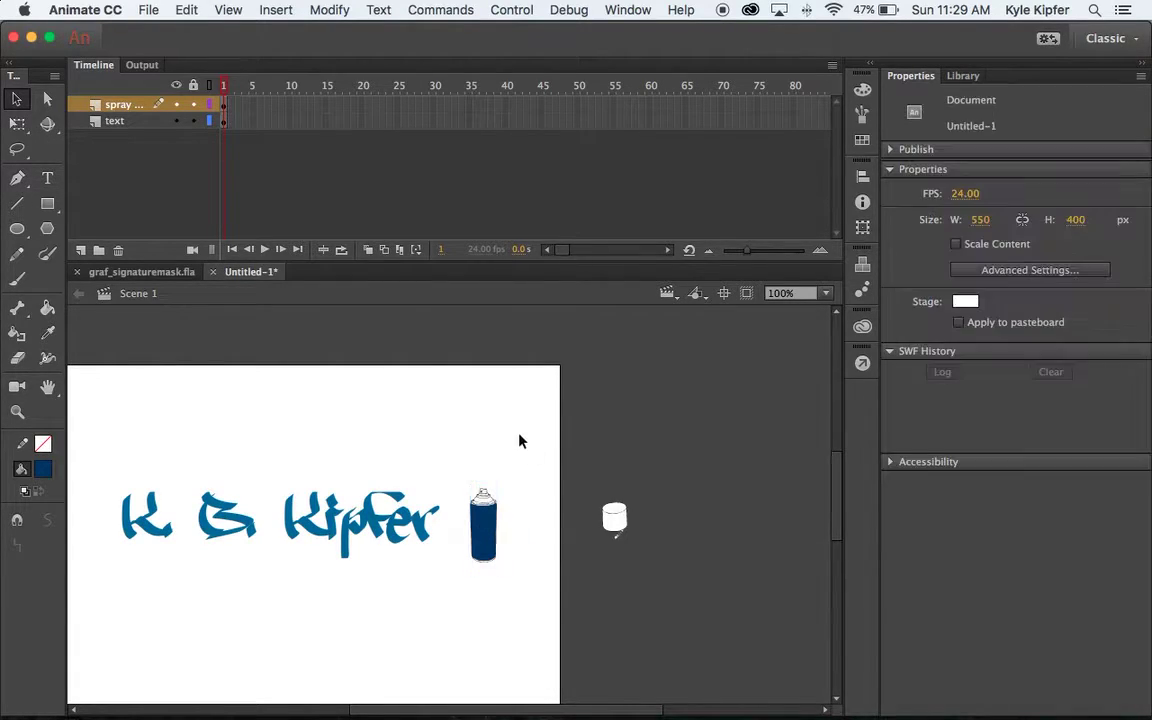
Insert keyframes at frame 50 on both the text and spray layers
{"action": "scroll", "coordinate": [447, 463], "scroll_direction": "left", "scroll_amount": 5}
{"action": "scroll", "coordinate": [446, 462], "scroll_direction": "down", "scroll_amount": 2}
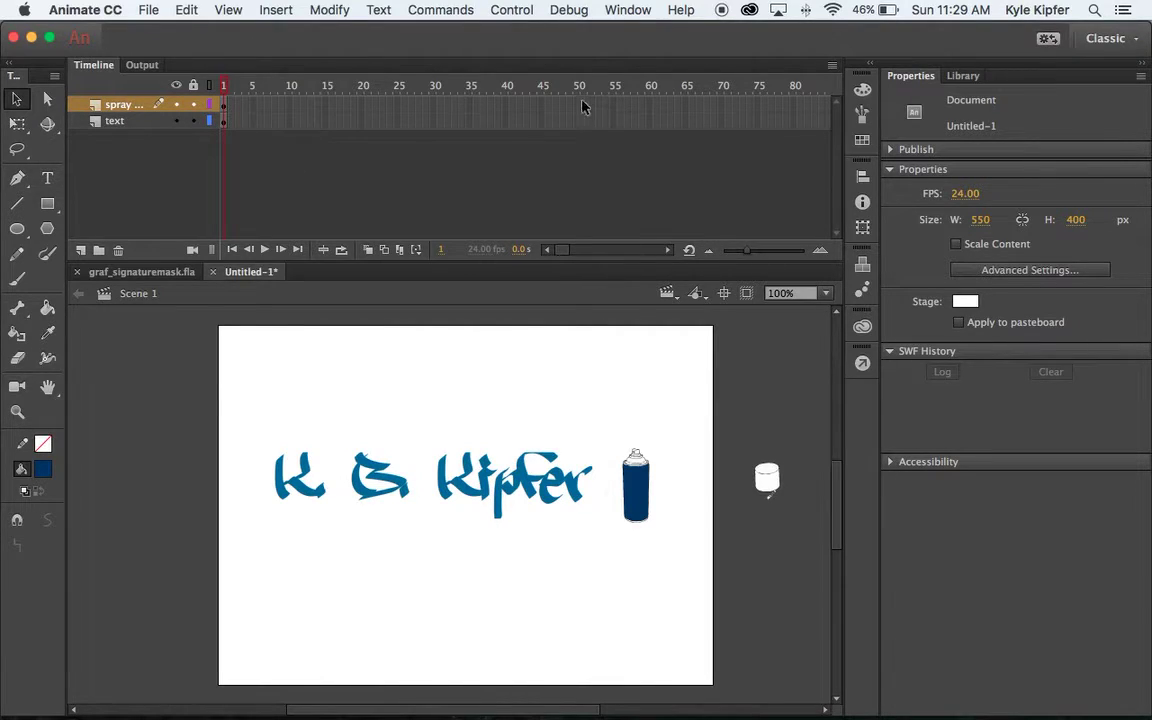
{"action": "left_click_drag", "start_coordinate": [577, 100], "coordinate": [577, 133]}
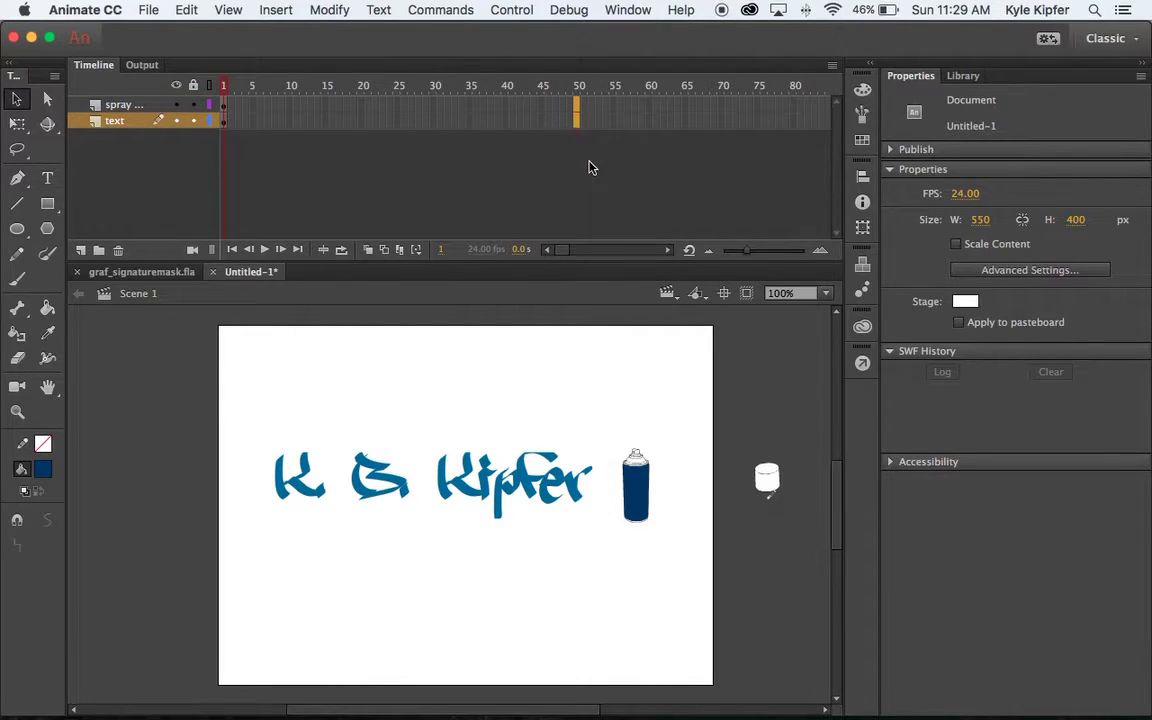
{"action": "key", "text": "F6"}
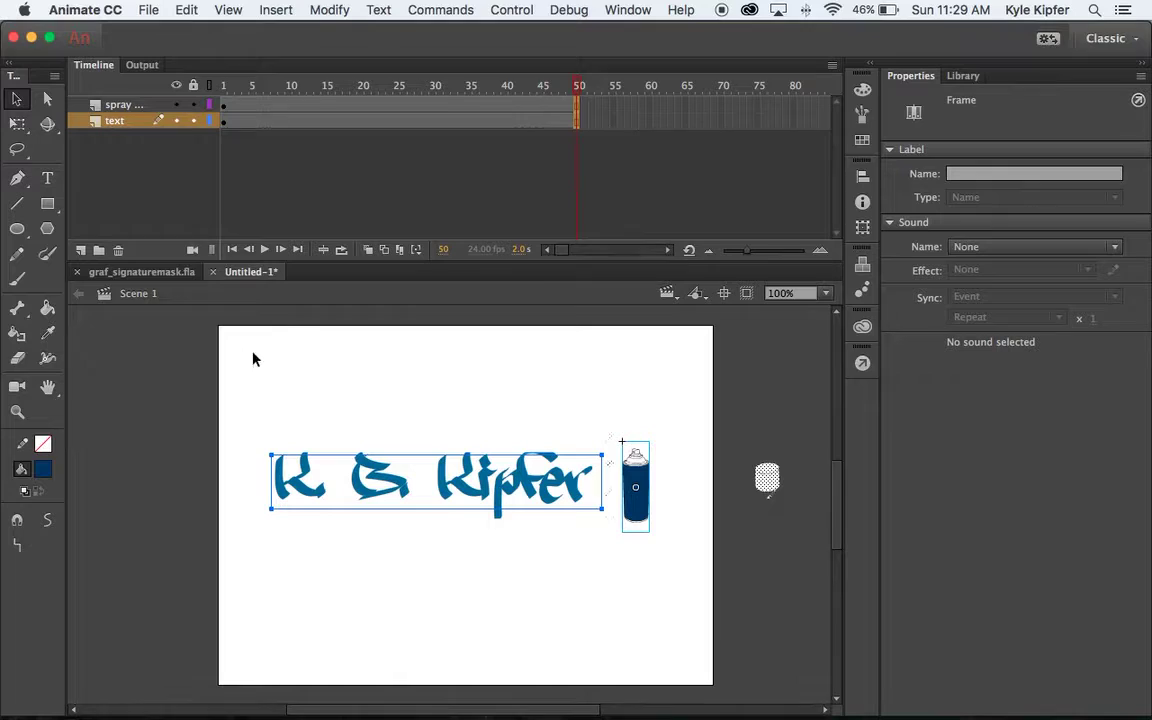
{"action": "left_click", "coordinate": [119, 122]}
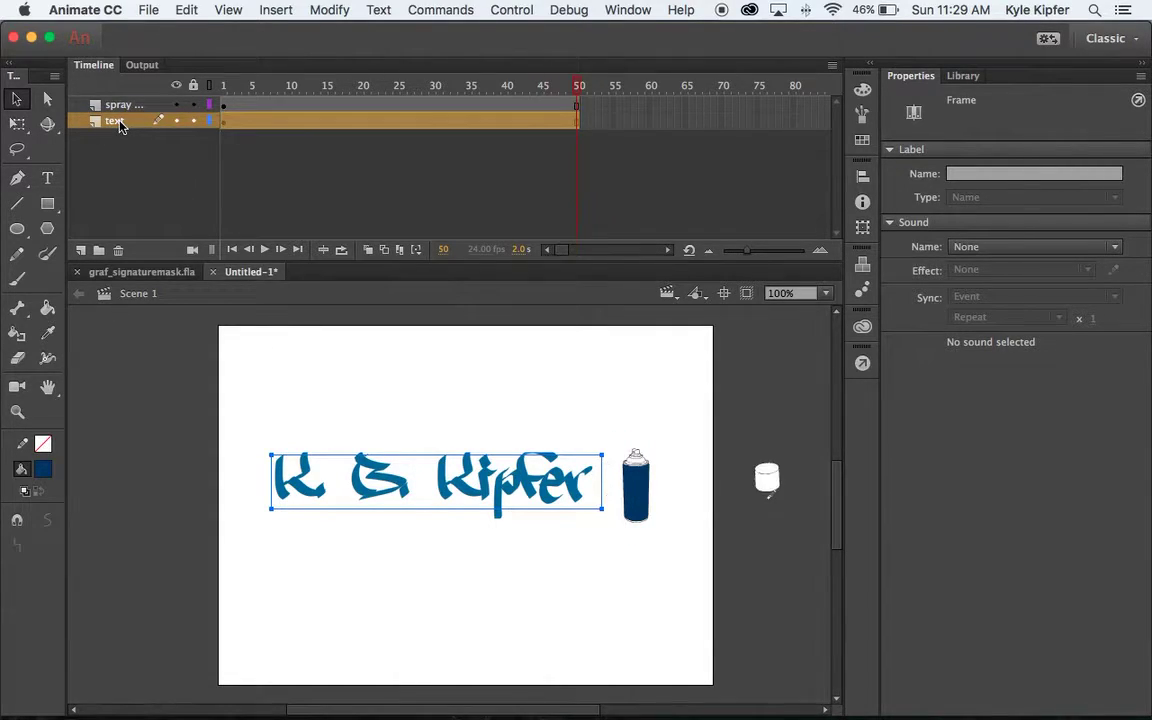
Add a new layer named 'mask' above the text layer
{"action": "left_click", "coordinate": [81, 251]}
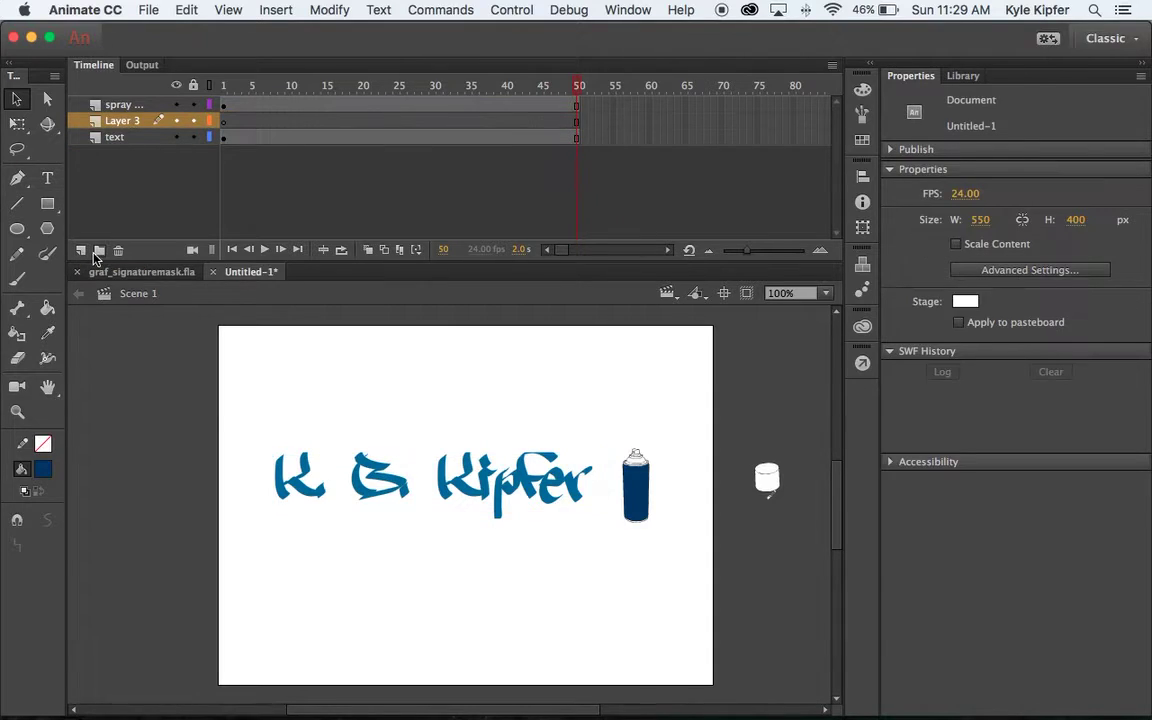
{"action": "double_click", "coordinate": [125, 121]}
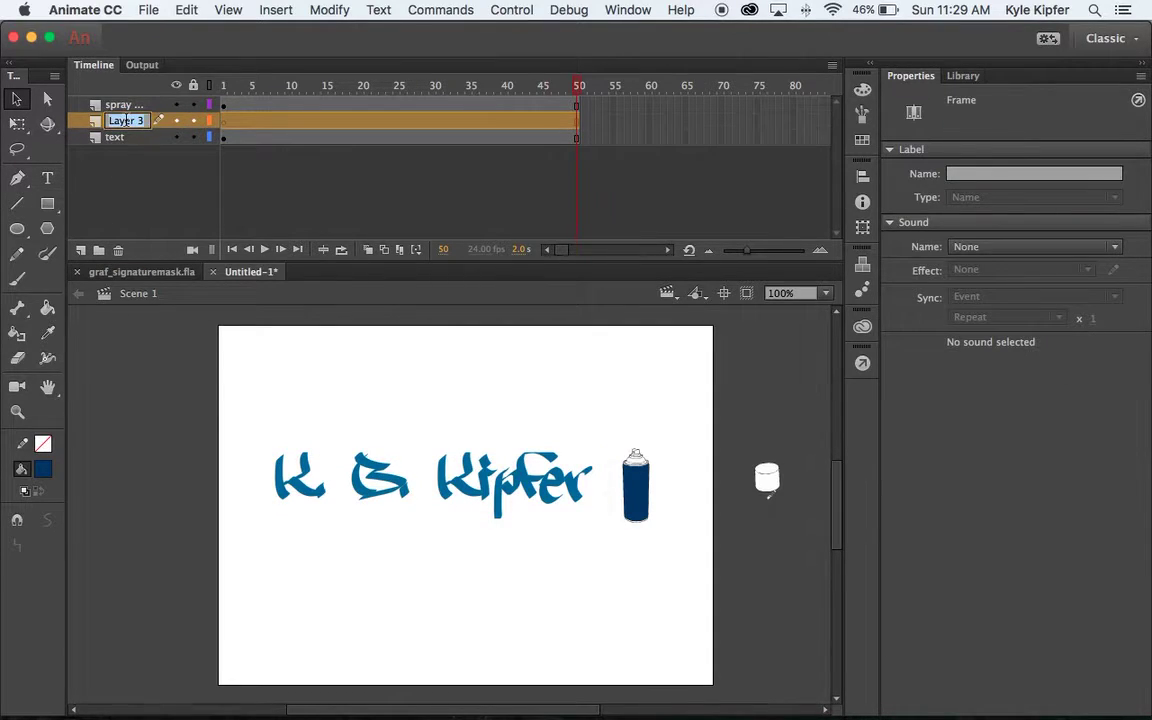
{"action": "type", "text": "mask"}
{"action": "key", "text": "Return"}
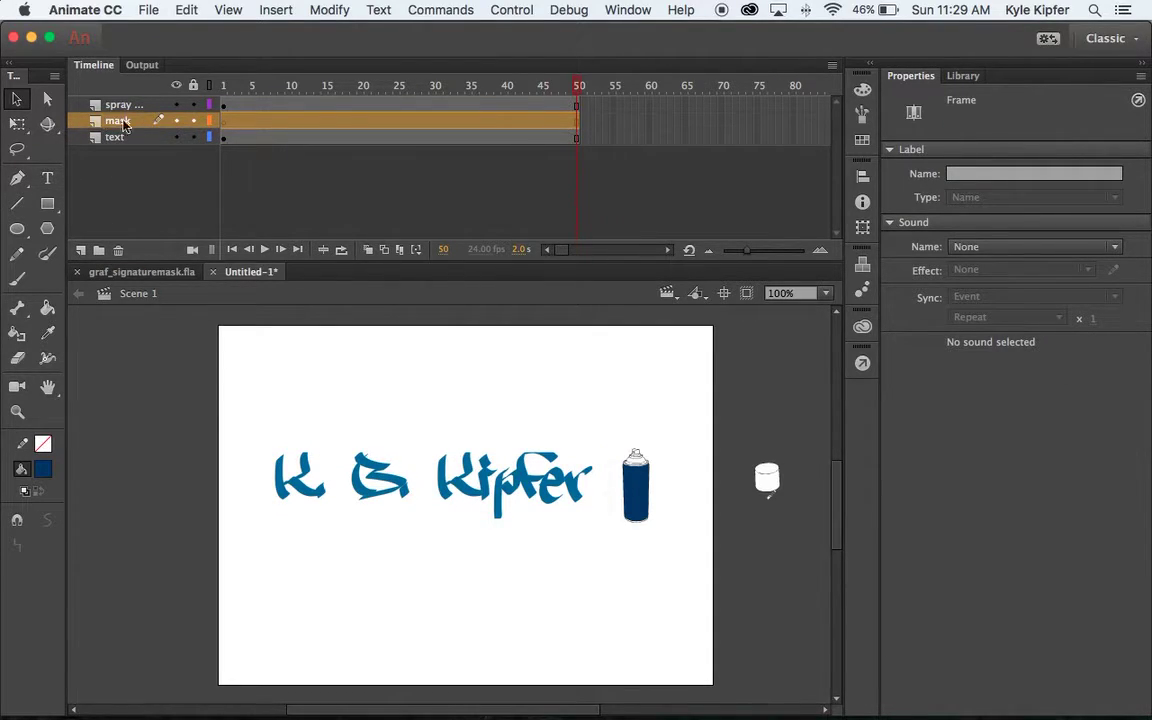
Draw a thin green rectangle on frame 1, just left of the lettering
{"action": "left_click", "coordinate": [48, 204]}
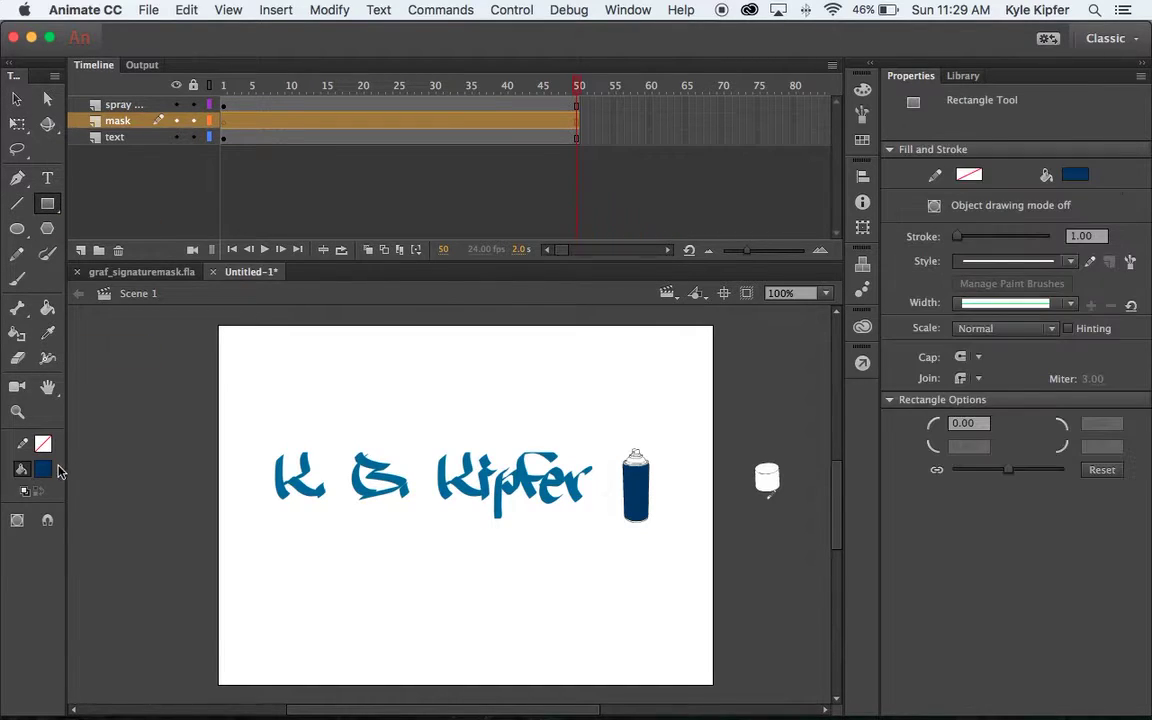
{"action": "left_click", "coordinate": [44, 470]}
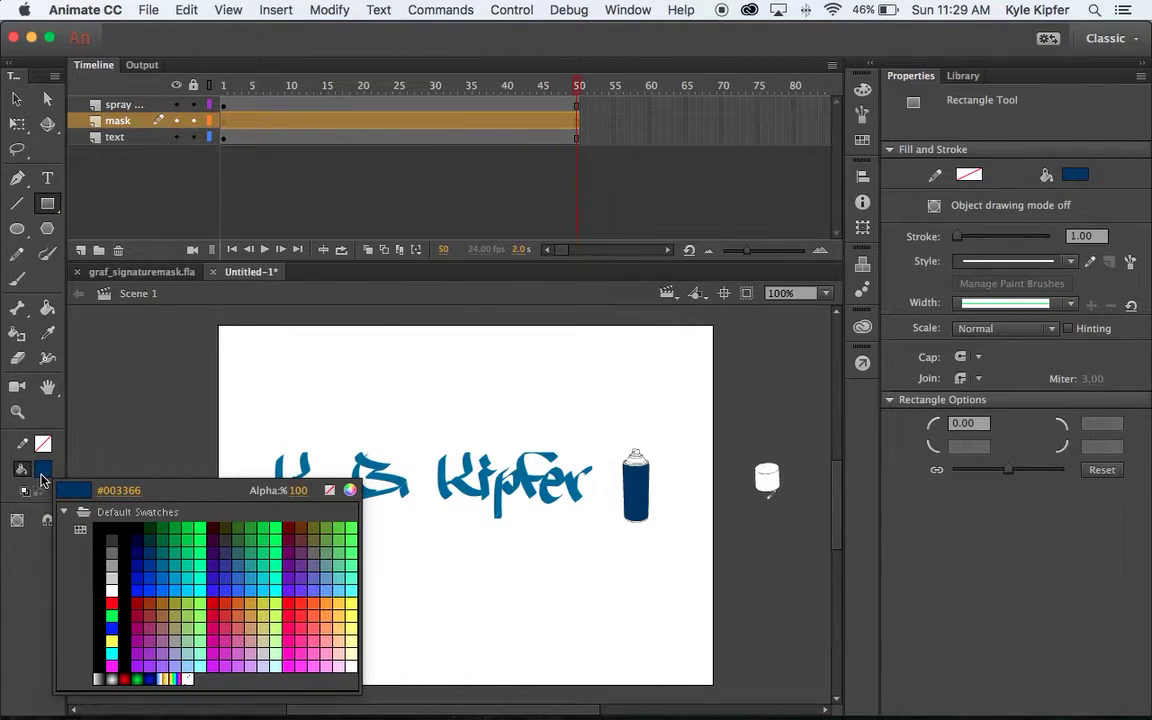
{"action": "left_click", "coordinate": [195, 540]}
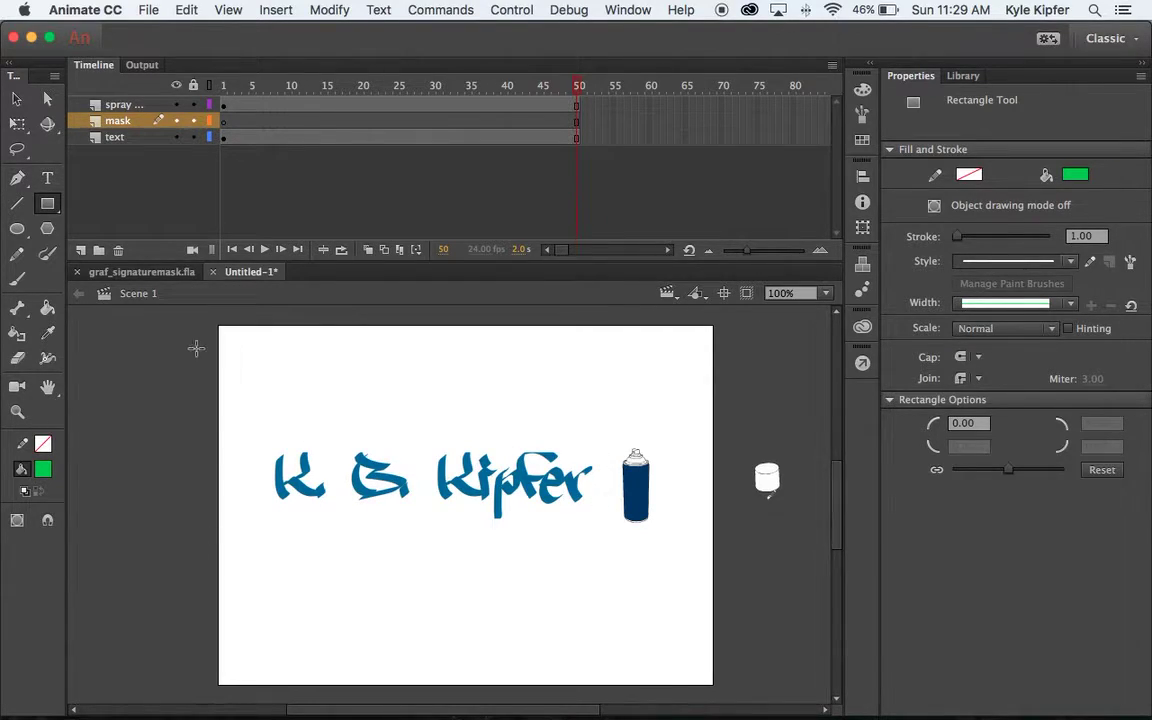
{"action": "left_click", "coordinate": [228, 123]}
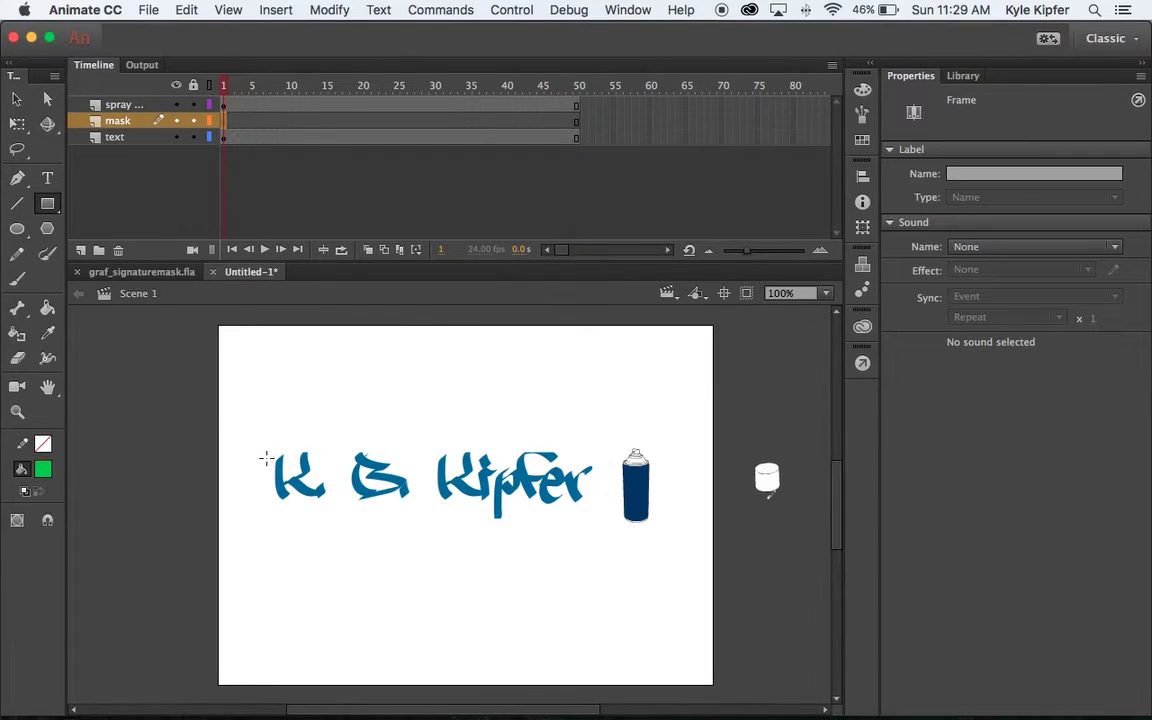
{"action": "left_click_drag", "start_coordinate": [252, 441], "coordinate": [266, 524]}
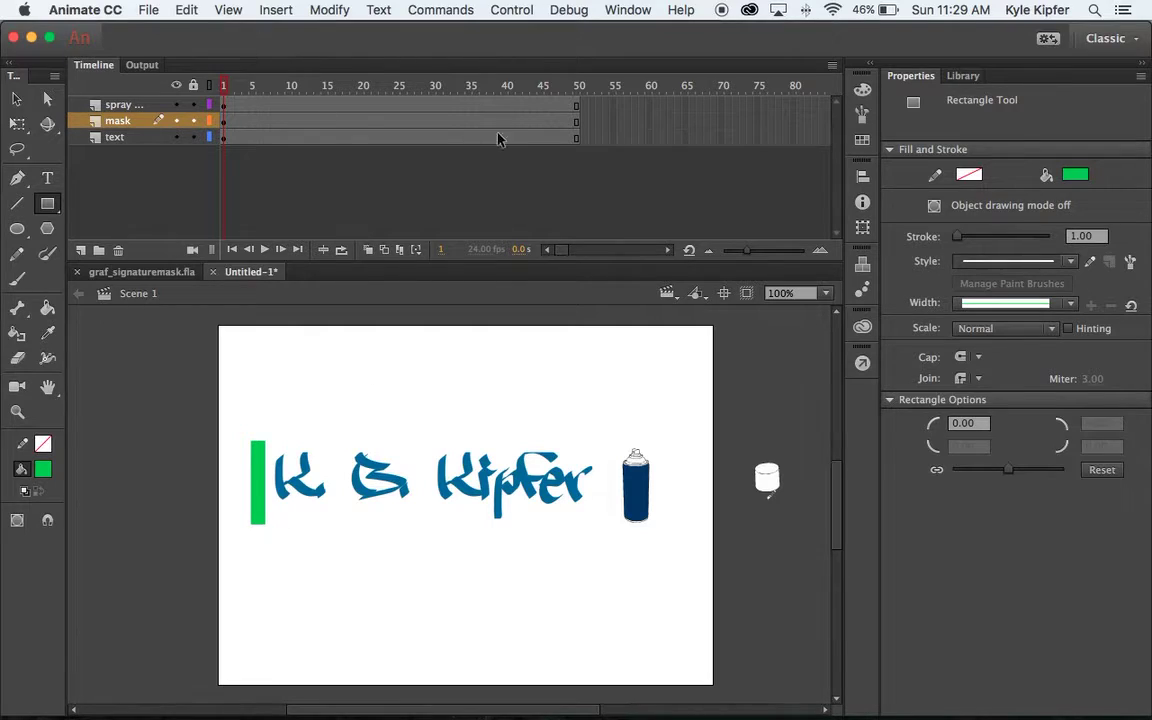
{"action": "left_click", "coordinate": [579, 122]}
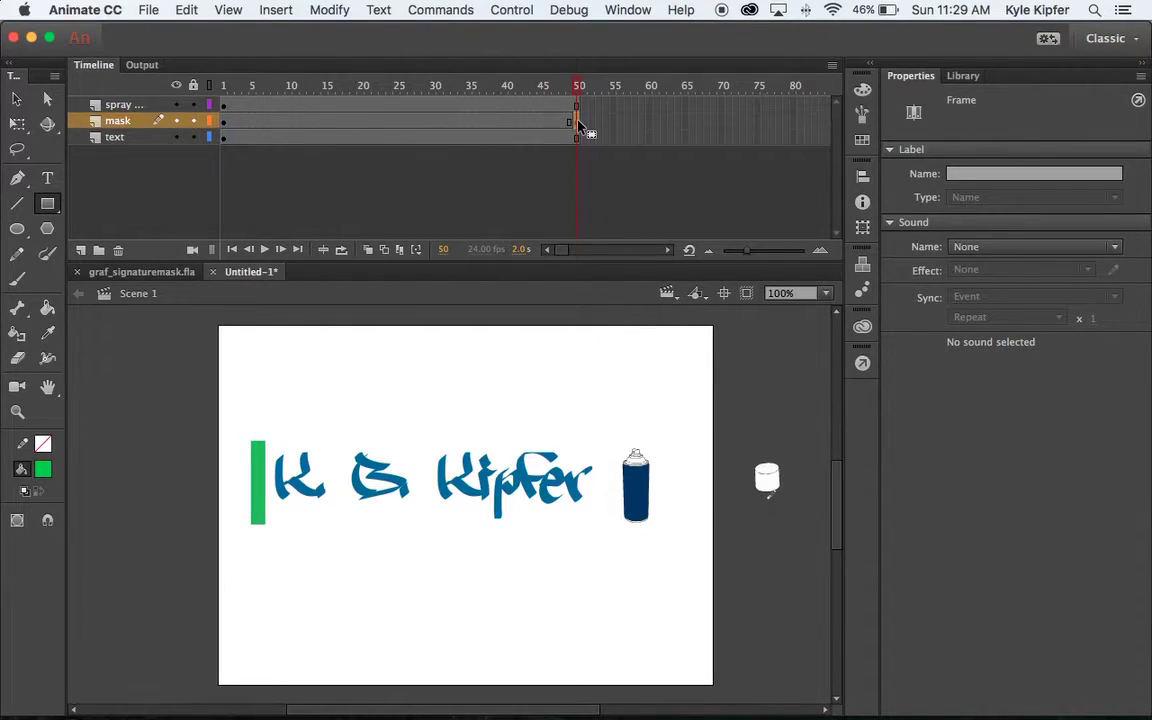
{"action": "left_click", "coordinate": [17, 101]}
{"action": "left_click", "coordinate": [17, 123]}
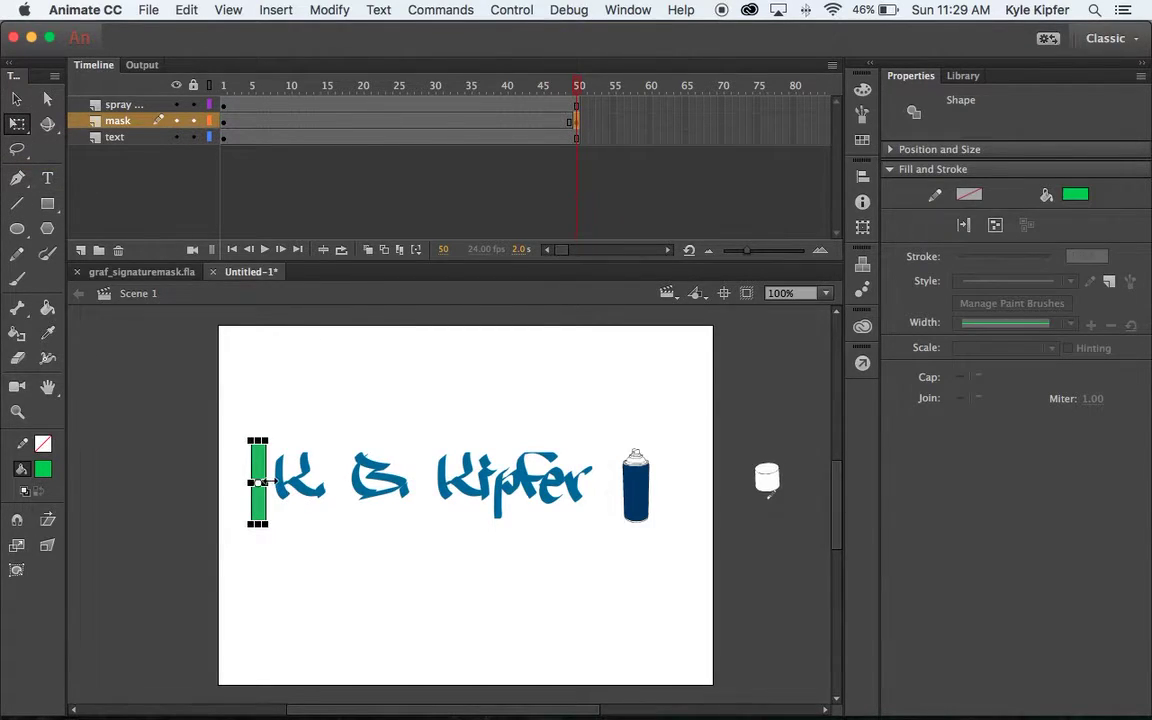
{"action": "left_click_drag", "start_coordinate": [268, 483], "coordinate": [490, 485]}
{"action": "left_click_drag", "start_coordinate": [386, 489], "coordinate": [519, 490]}
{"action": "left_click_drag", "start_coordinate": [167, 486], "coordinate": [280, 483]}
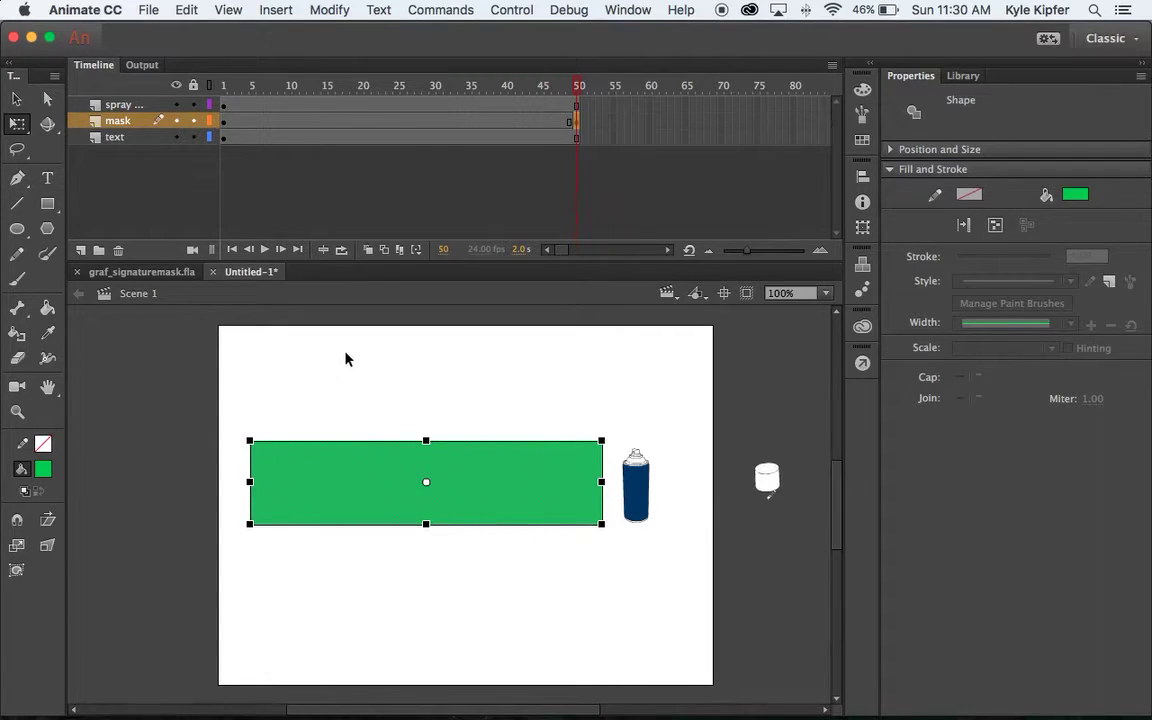
{"action": "left_click", "coordinate": [325, 377]}
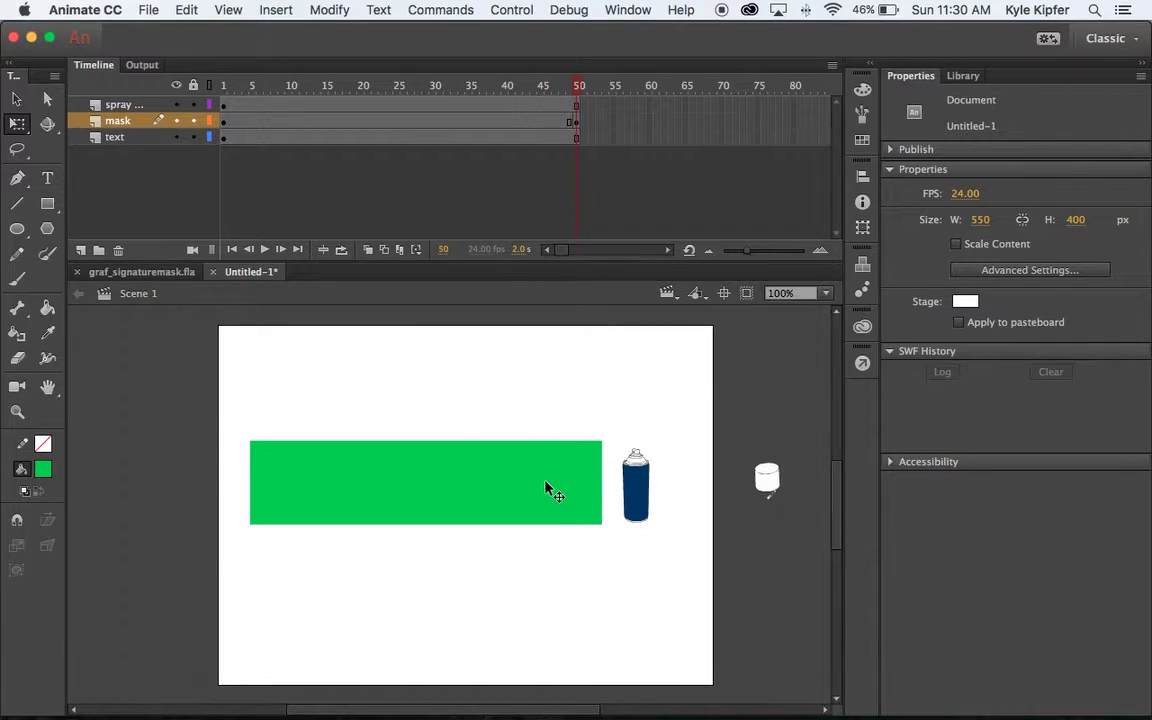
At frame 1, tilt the lettering and the green mask bar, moving the bar down to the name's start
{"action": "left_click", "coordinate": [224, 138]}
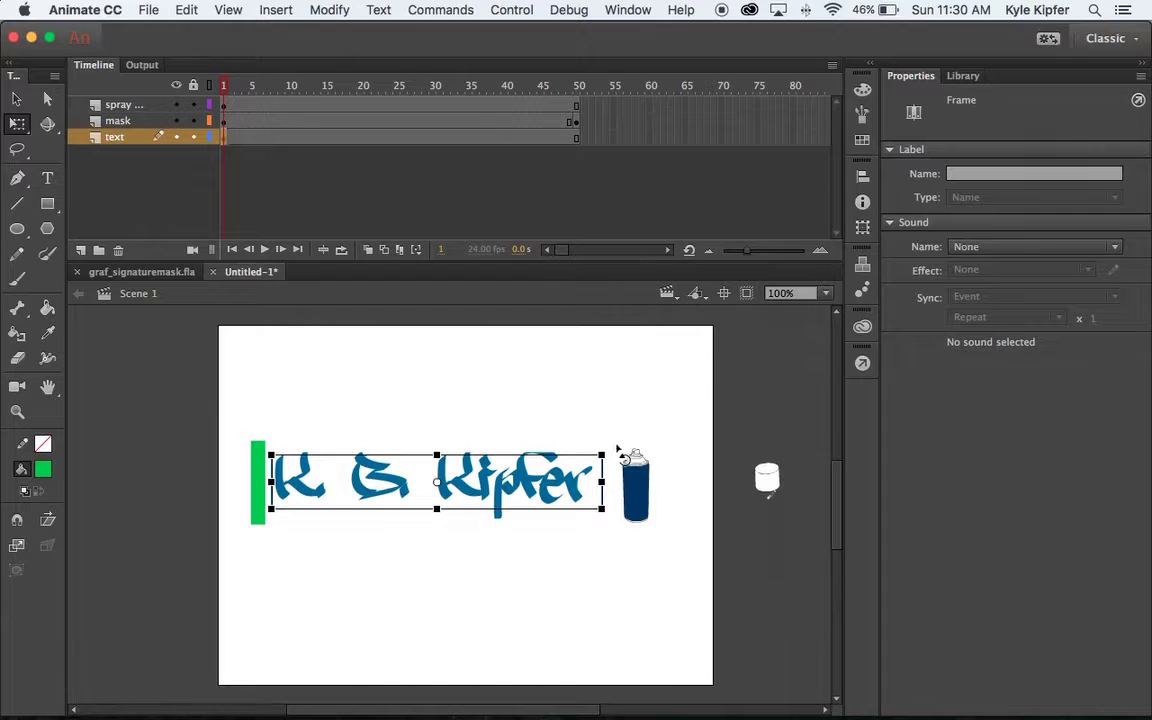
{"action": "left_click", "coordinate": [615, 452]}
{"action": "left_click_drag", "start_coordinate": [615, 452], "coordinate": [613, 412]}
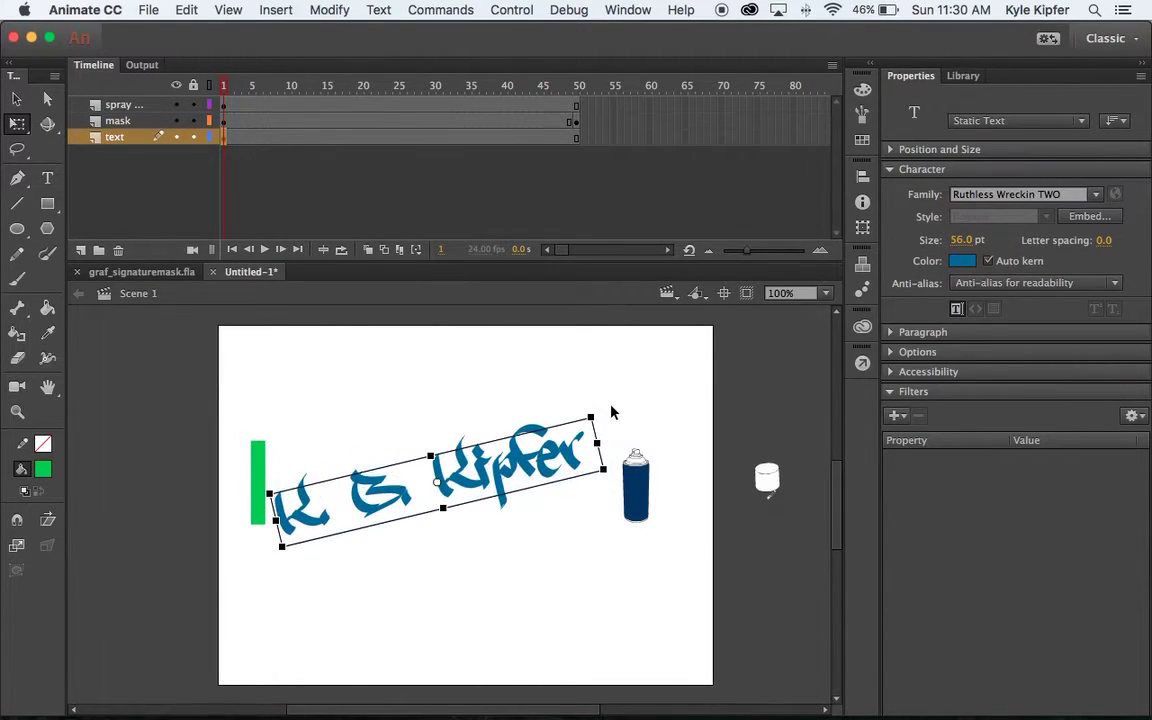
{"action": "left_click", "coordinate": [224, 120]}
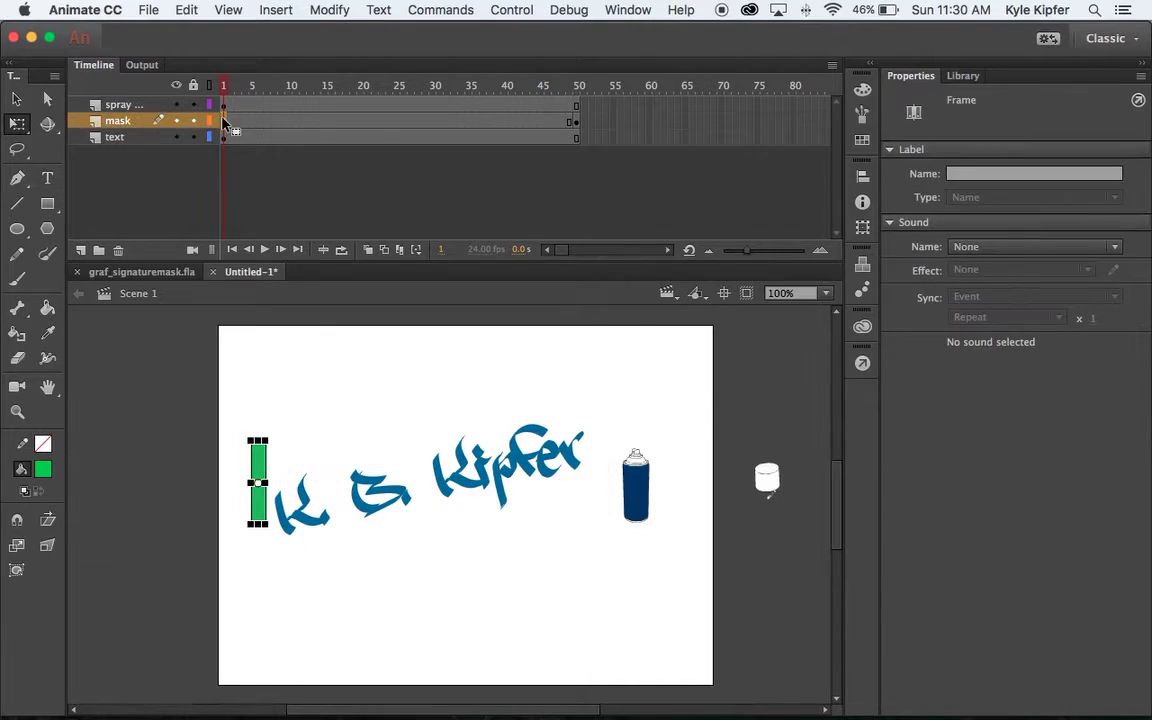
{"action": "left_click_drag", "start_coordinate": [272, 542], "coordinate": [303, 540]}
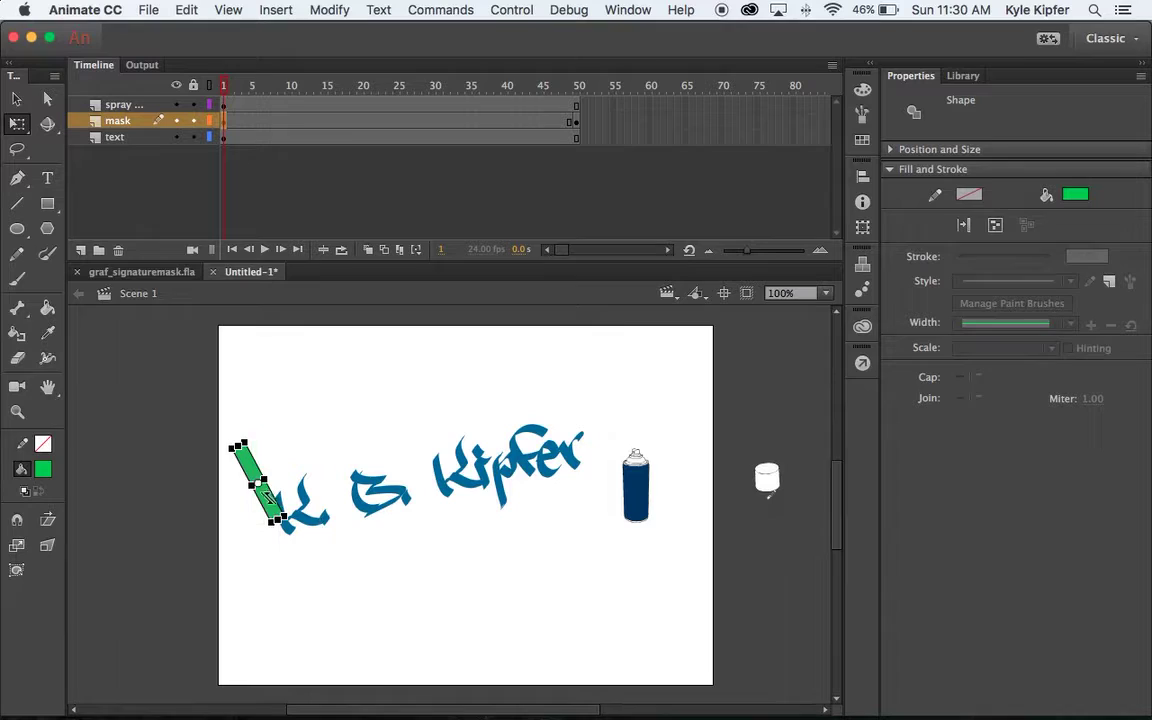
{"action": "left_click_drag", "start_coordinate": [250, 467], "coordinate": [254, 519]}
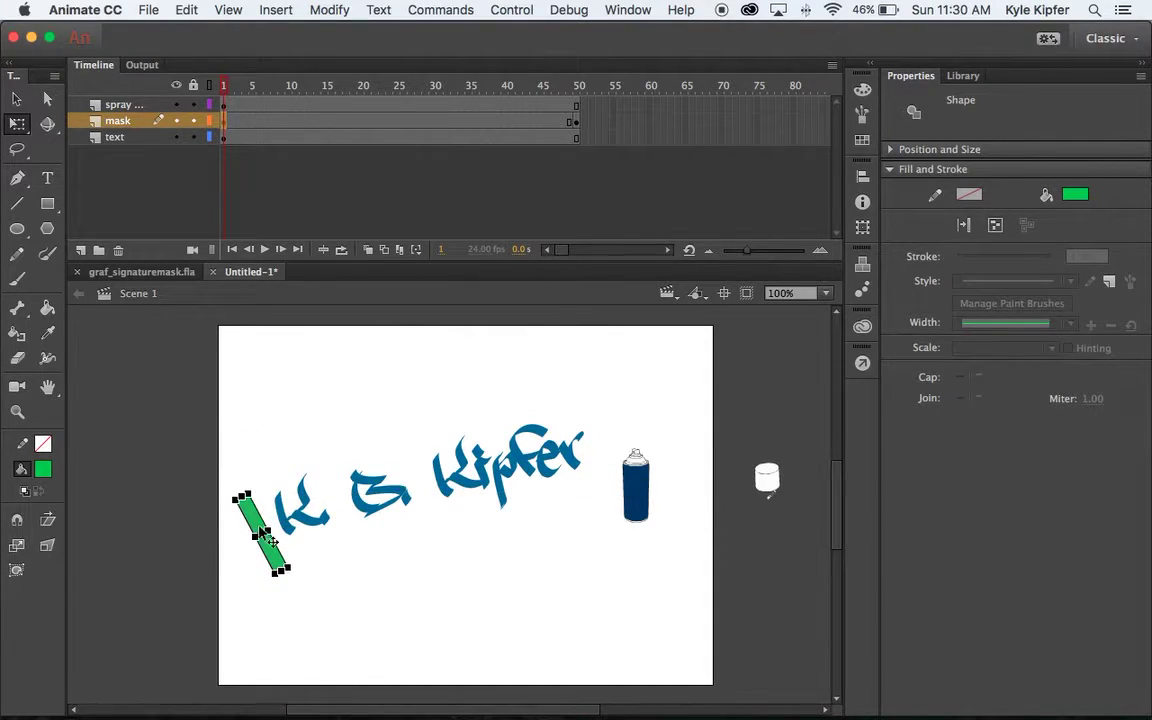
{"action": "left_click_drag", "start_coordinate": [305, 582], "coordinate": [303, 571]}
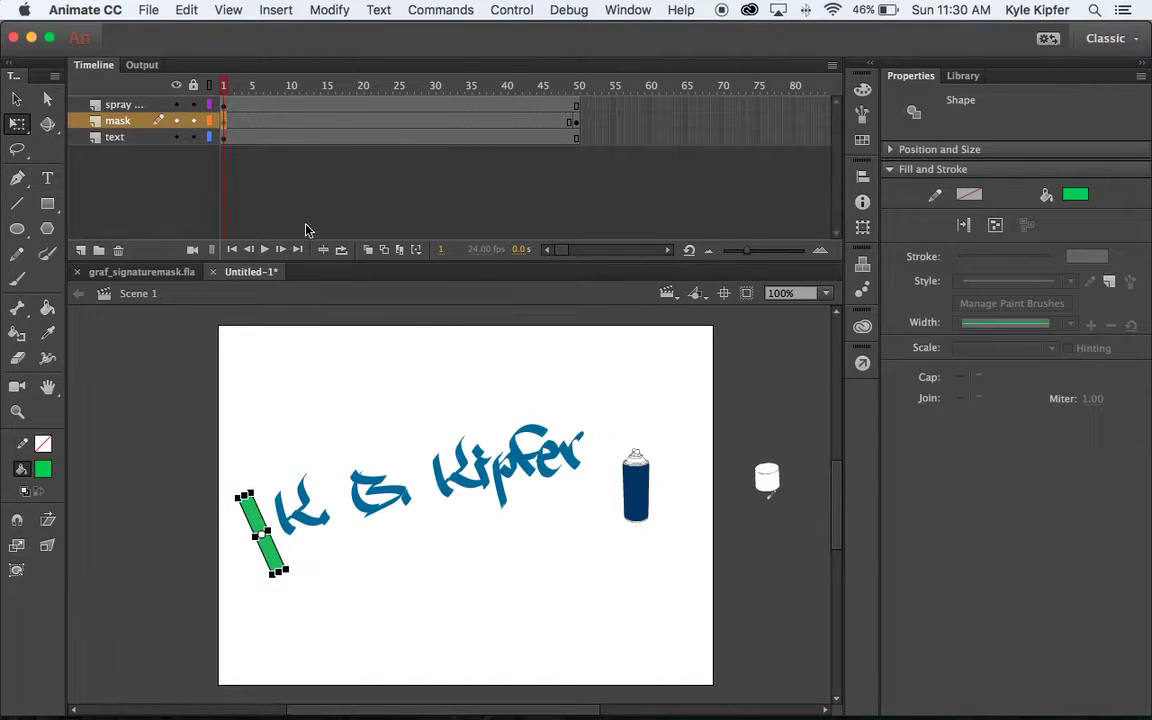
At frame 50, rotate the wide green rectangle to the name's slant and nudge it down
{"action": "left_click", "coordinate": [576, 121]}
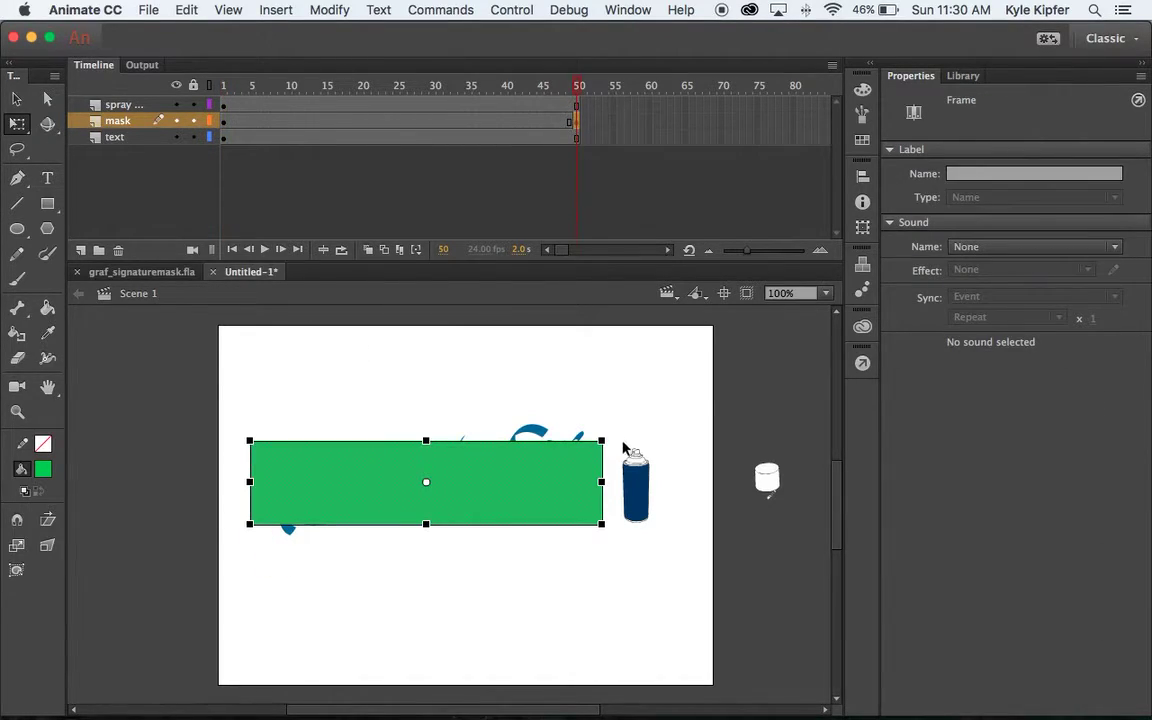
{"action": "left_click_drag", "start_coordinate": [619, 440], "coordinate": [606, 398]}
{"action": "left_click", "coordinate": [415, 406]}
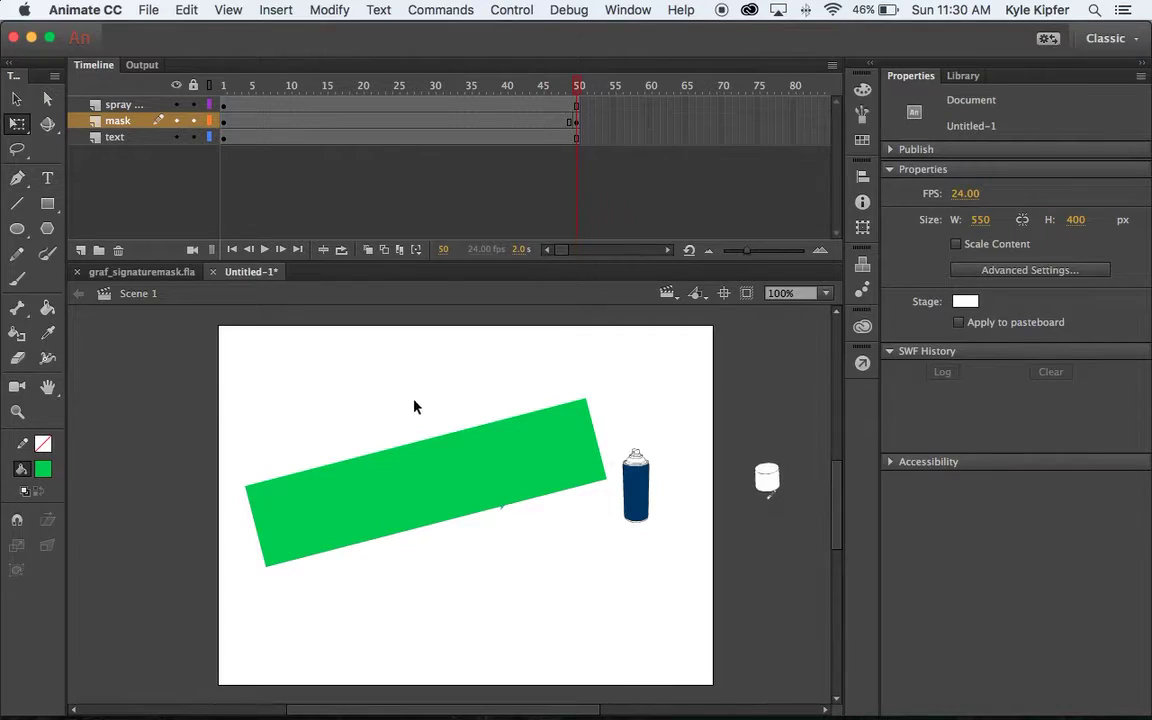
{"action": "left_click", "coordinate": [530, 470]}
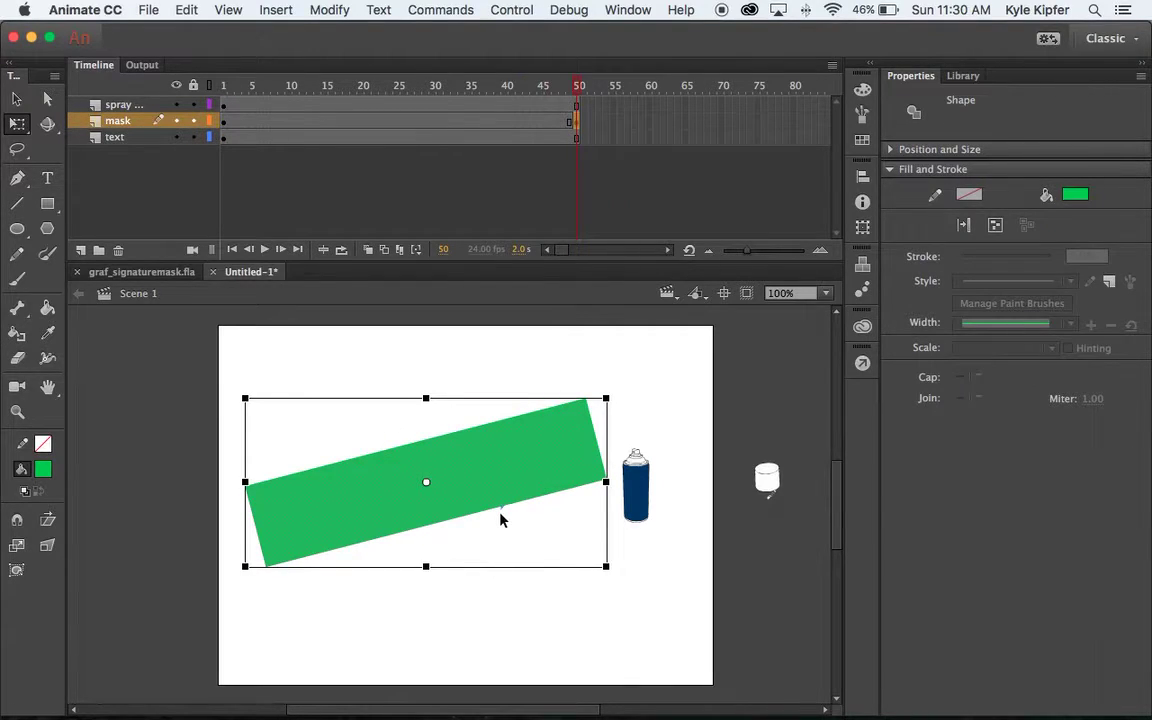
{"action": "key", "text": "Down"}
{"action": "key", "text": "Down"}
{"action": "key", "text": "Down"}
{"action": "key", "text": "Down"}
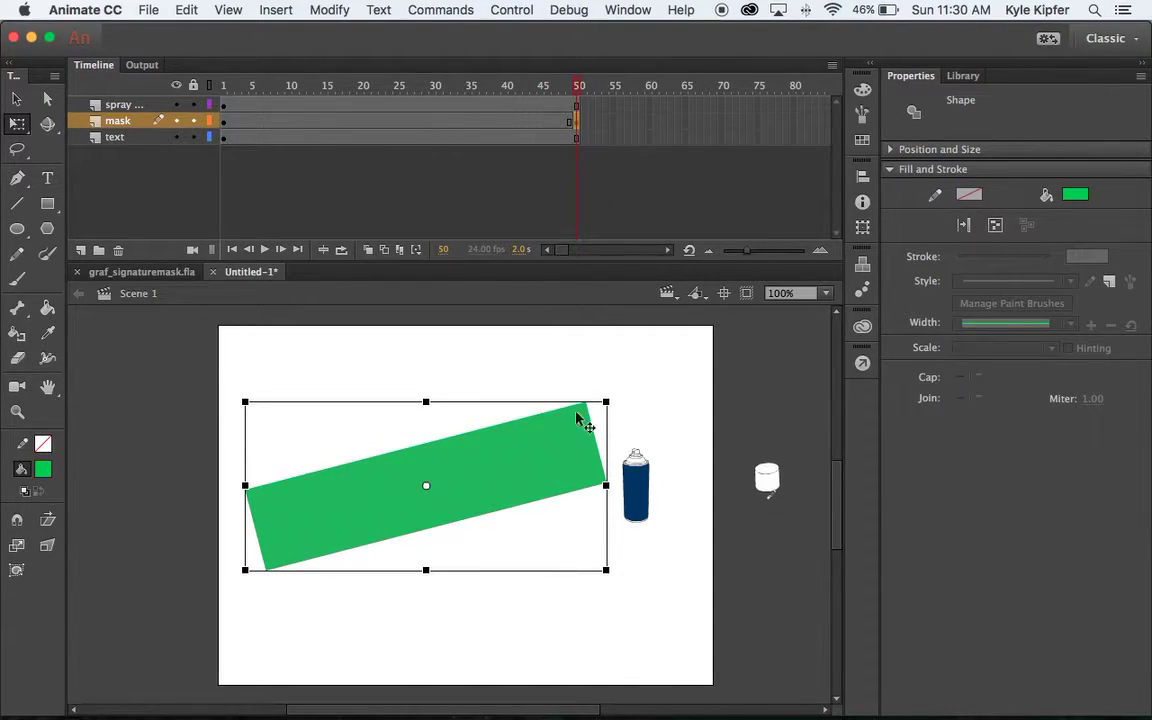
{"action": "left_click", "coordinate": [674, 353]}
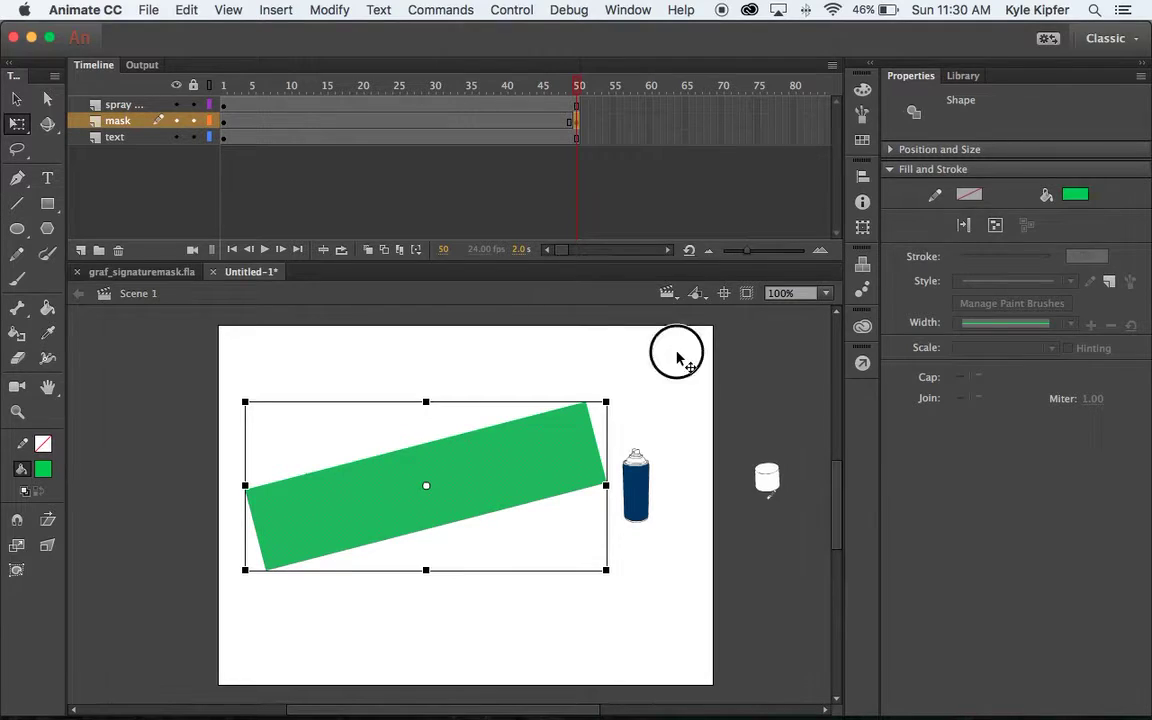
Add a shape tween to the mask layer and preview the bar growing across frames
{"action": "left_click", "coordinate": [259, 121]}
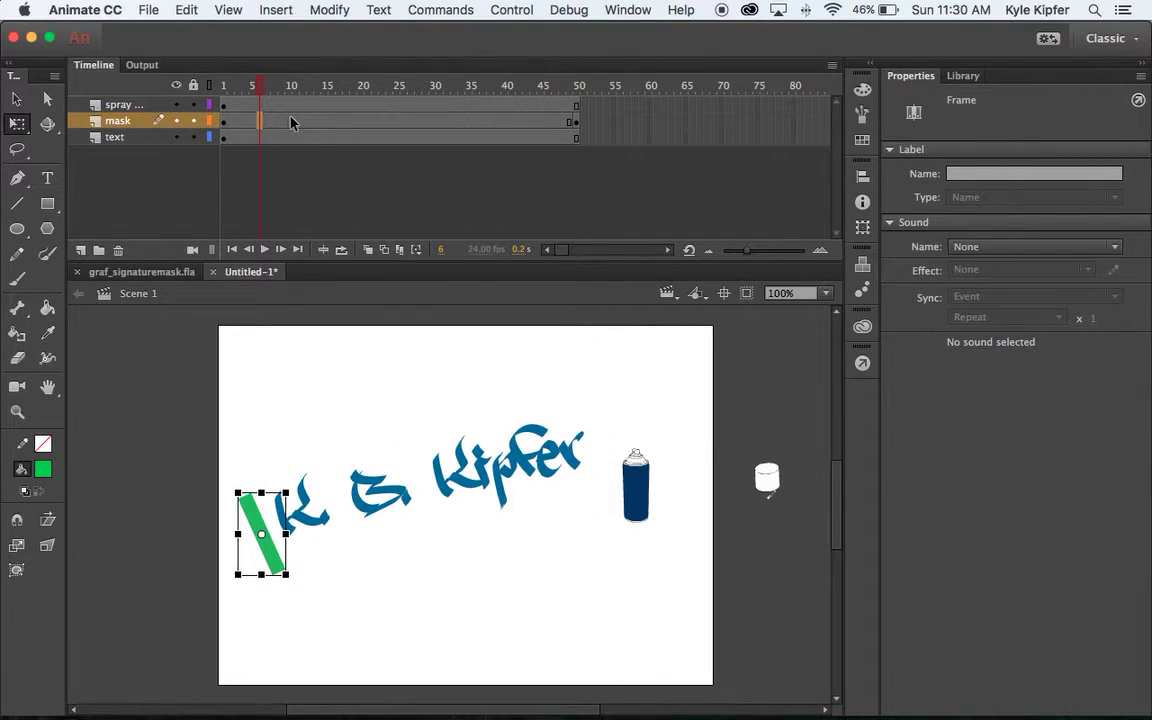
{"action": "right_click", "coordinate": [290, 120]}
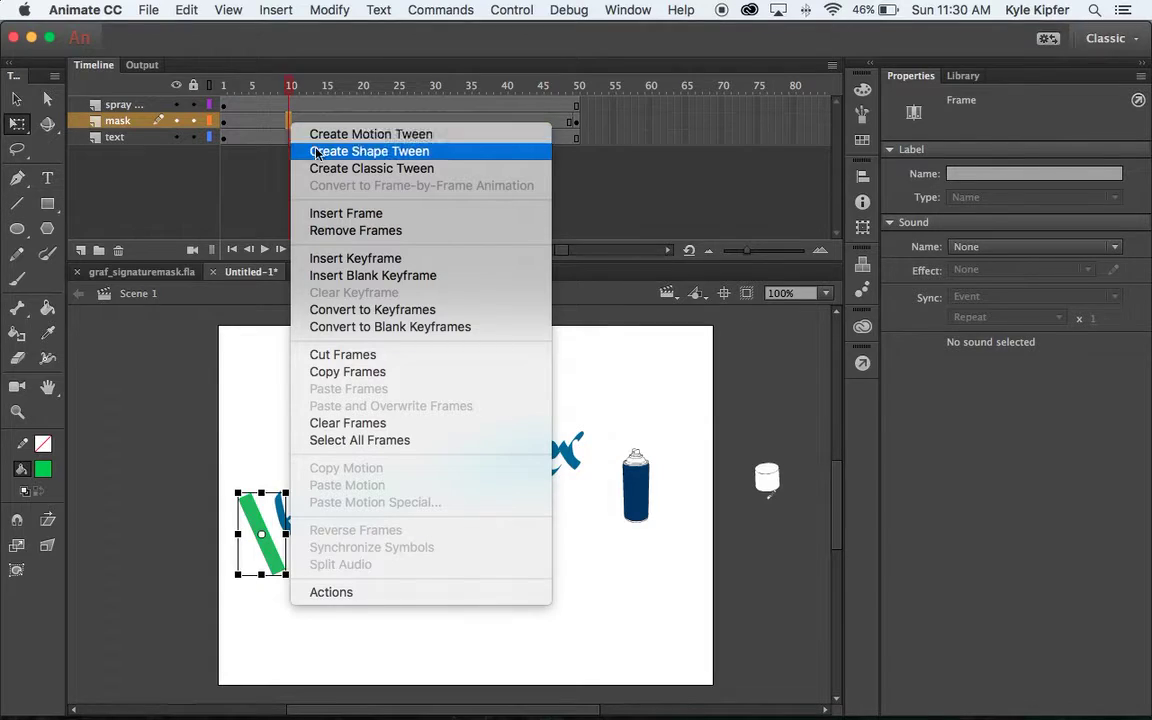
{"action": "left_click", "coordinate": [316, 152]}
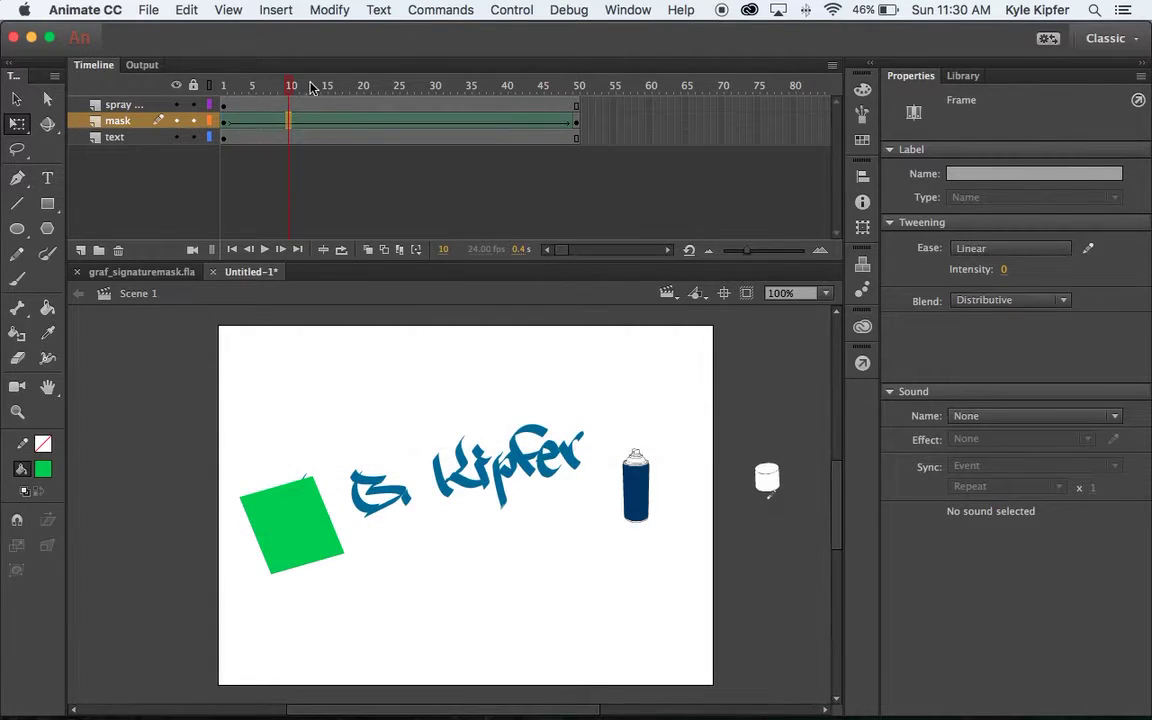
{"action": "left_click_drag", "start_coordinate": [290, 87], "coordinate": [193, 127]}
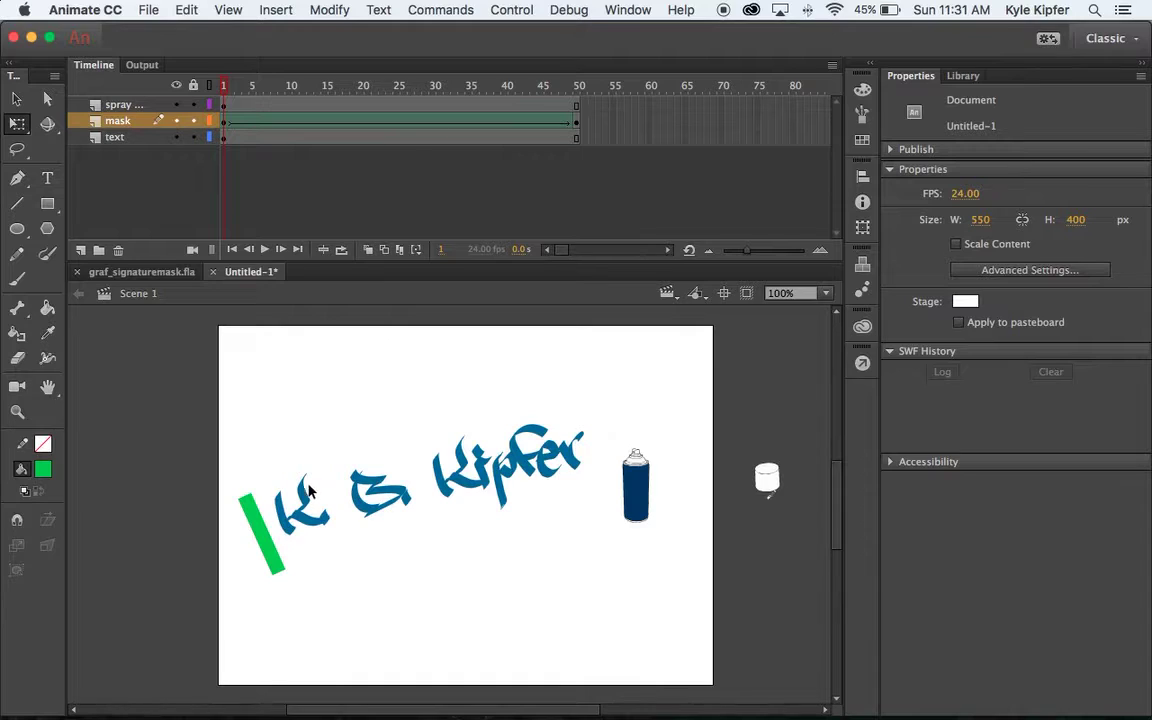
Nudge the frame 1 mask bar up twice, previewing the tween after each nudge
{"action": "left_click", "coordinate": [225, 122]}
{"action": "key", "text": "Up"}
{"action": "key", "text": "Up"}
{"action": "key", "text": "Up"}
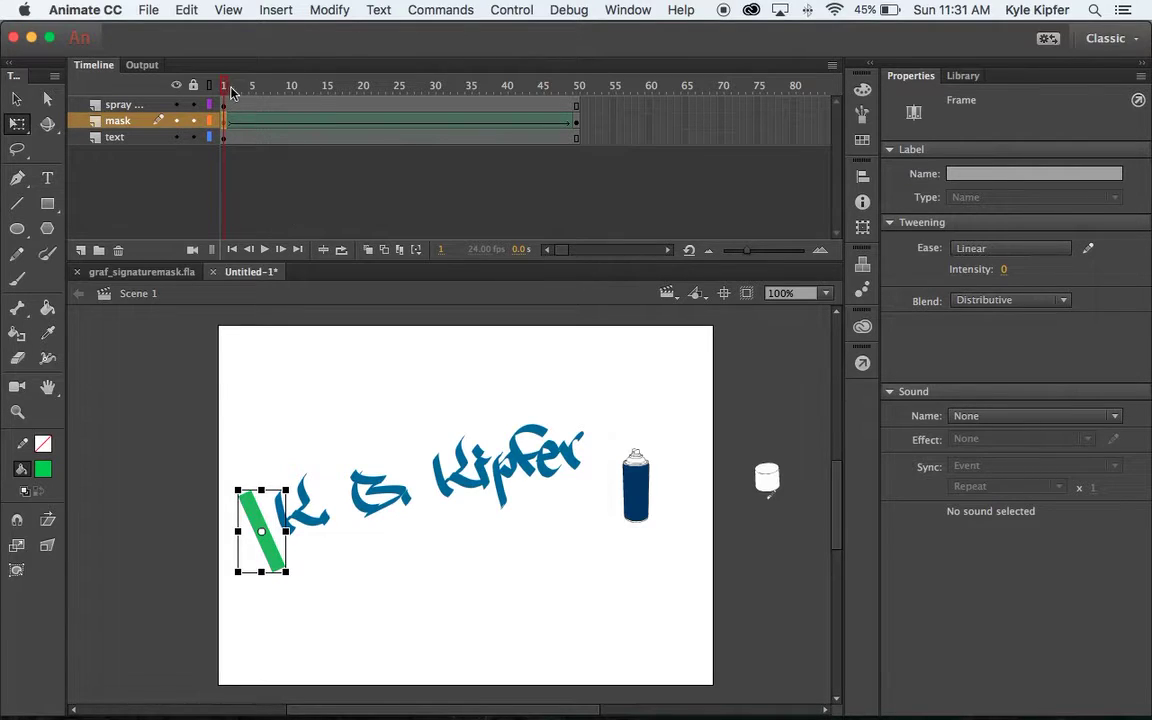
{"action": "left_click_drag", "start_coordinate": [226, 88], "coordinate": [205, 112]}
{"action": "key", "text": "Up"}
{"action": "key", "text": "Up"}
{"action": "key", "text": "Up"}
{"action": "key", "text": "Up"}
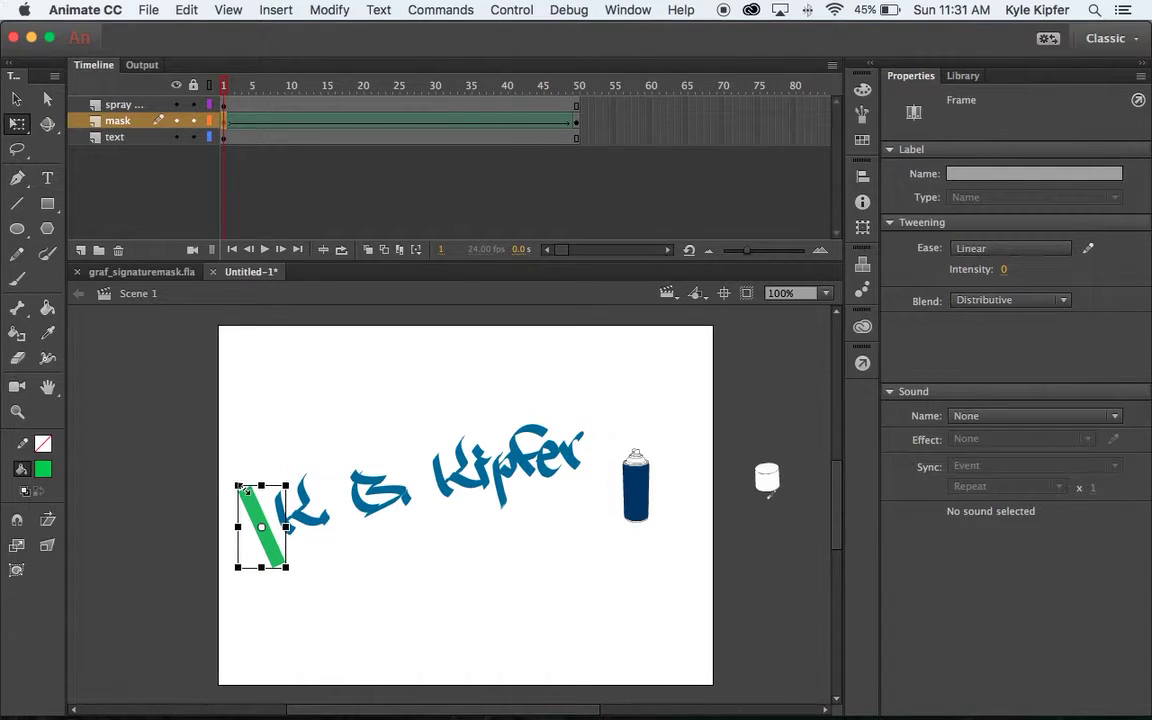
{"action": "mouse_move", "coordinate": [225, 92]}
{"action": "left_mouse_down"}
{"action": "mouse_move", "coordinate": [580, 87]}
{"action": "mouse_move", "coordinate": [224, 88]}
{"action": "left_mouse_up"}
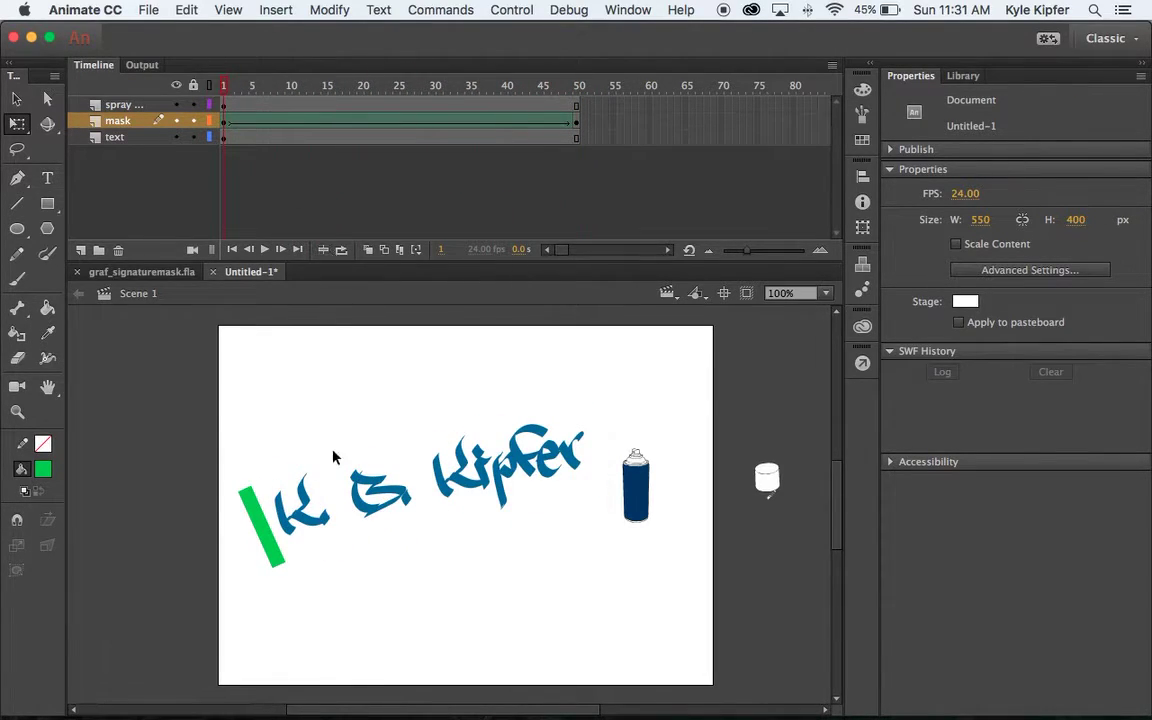
Turn the green layer into a Mask over the text and preview the name's reveal
{"action": "right_click", "coordinate": [119, 123]}
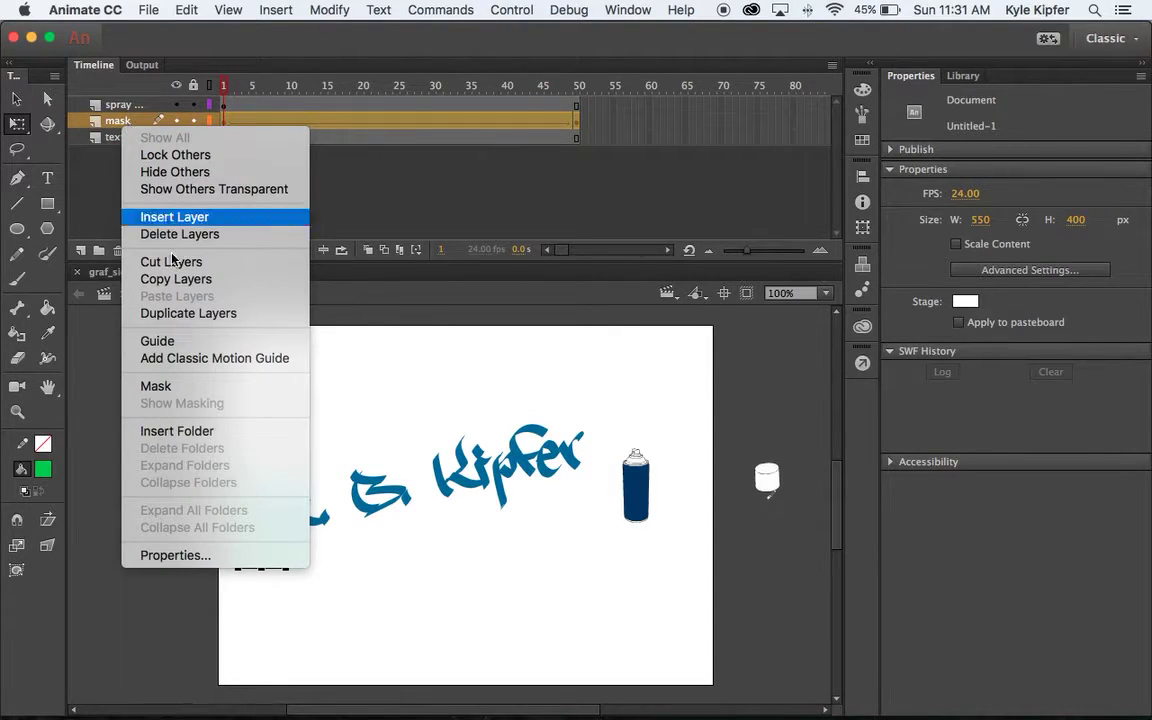
{"action": "left_click", "coordinate": [156, 386]}
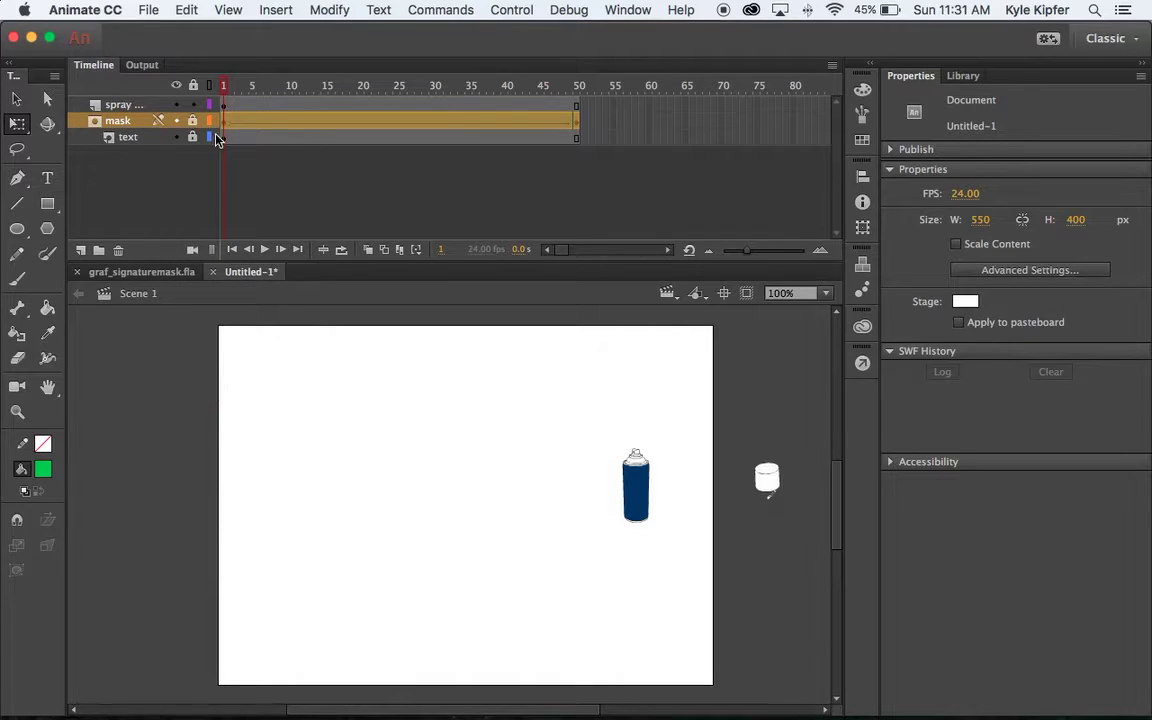
{"action": "left_click_drag", "start_coordinate": [227, 88], "coordinate": [683, 75]}
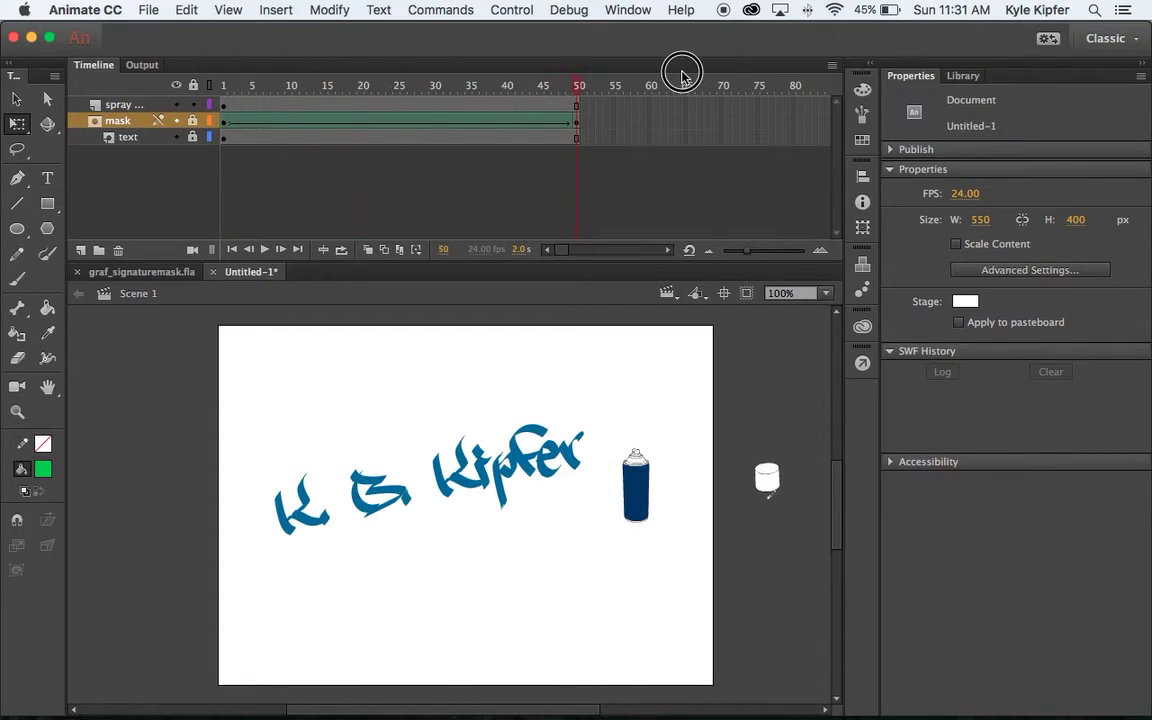
Unlock the mask layer and check the spray layer's first-frame contents
{"action": "left_click", "coordinate": [193, 121]}
{"action": "left_click", "coordinate": [225, 104]}
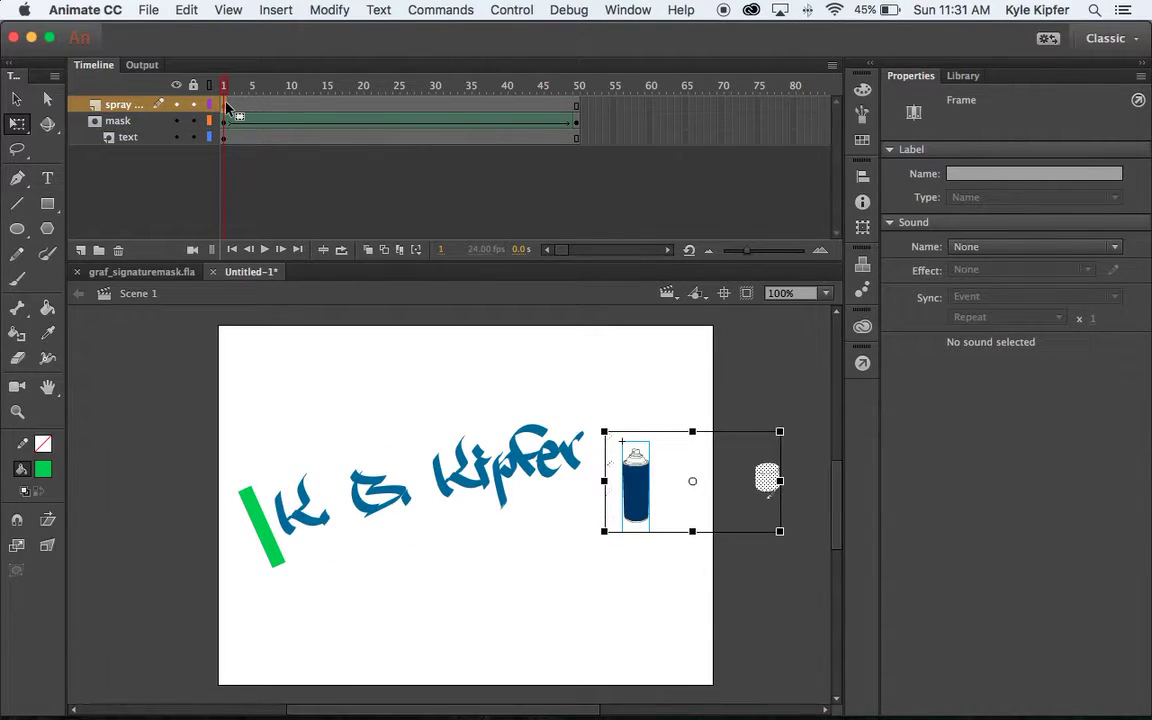
{"action": "left_click", "coordinate": [768, 404]}
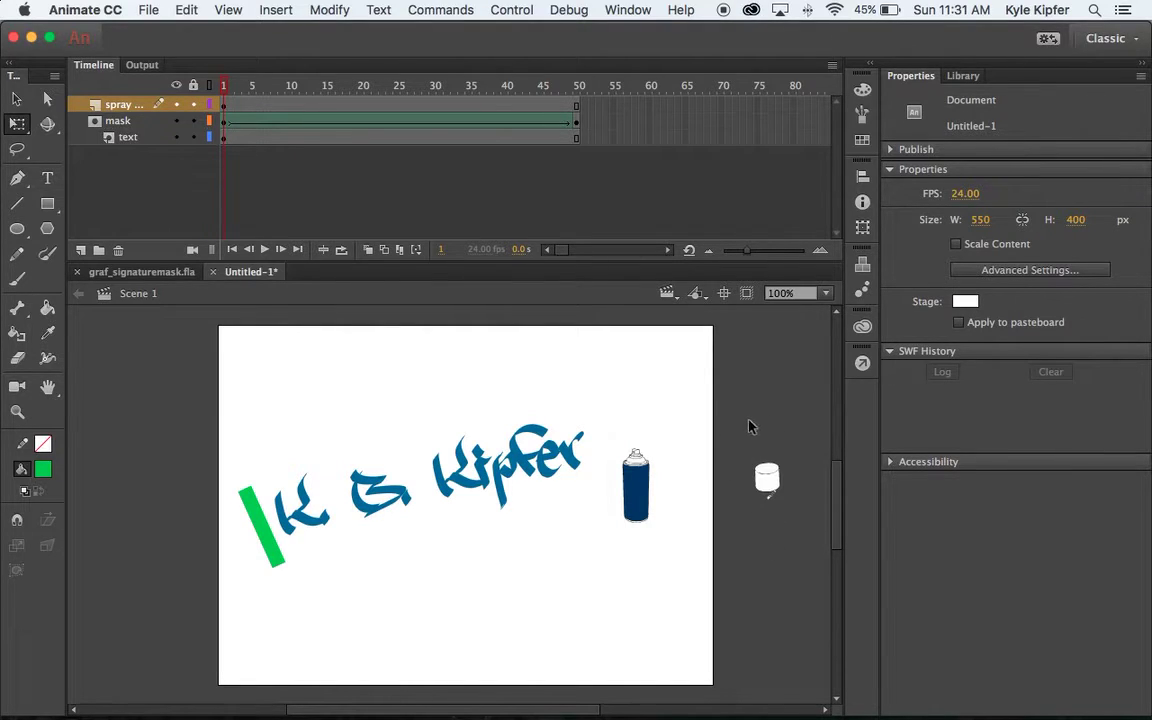
Convert the spray cap into a Movie Clip symbol named lid with F8
{"action": "left_click_drag", "start_coordinate": [735, 435], "coordinate": [802, 545]}
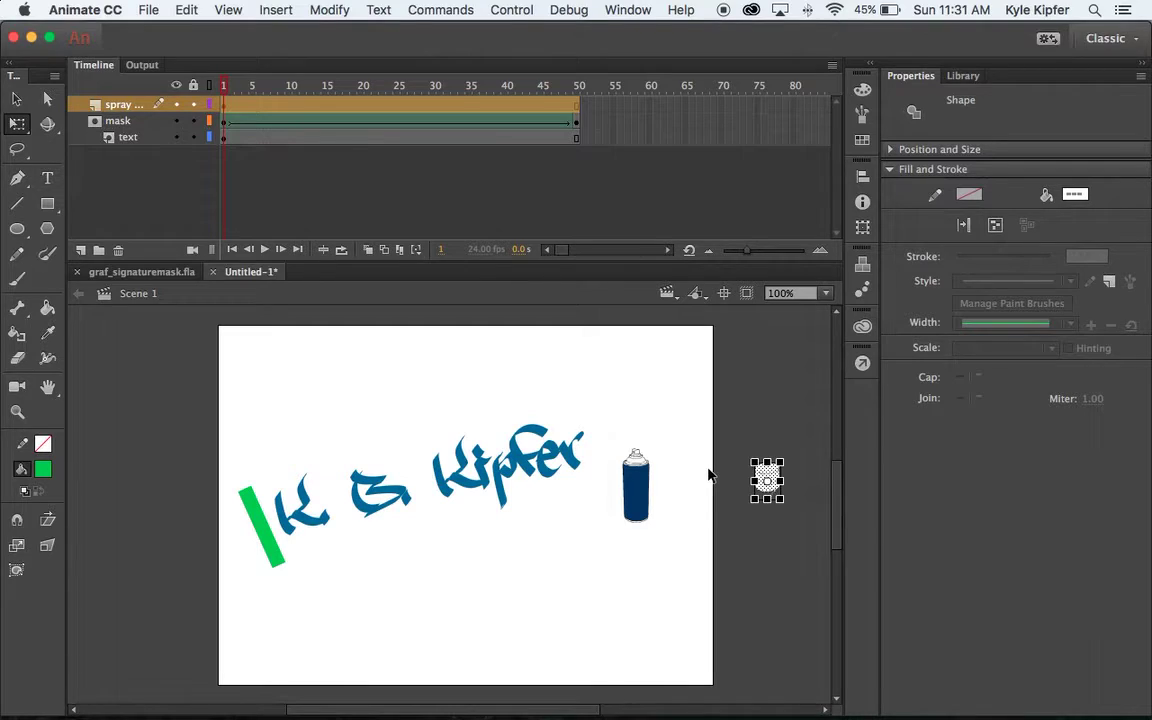
{"action": "key", "text": "F8"}
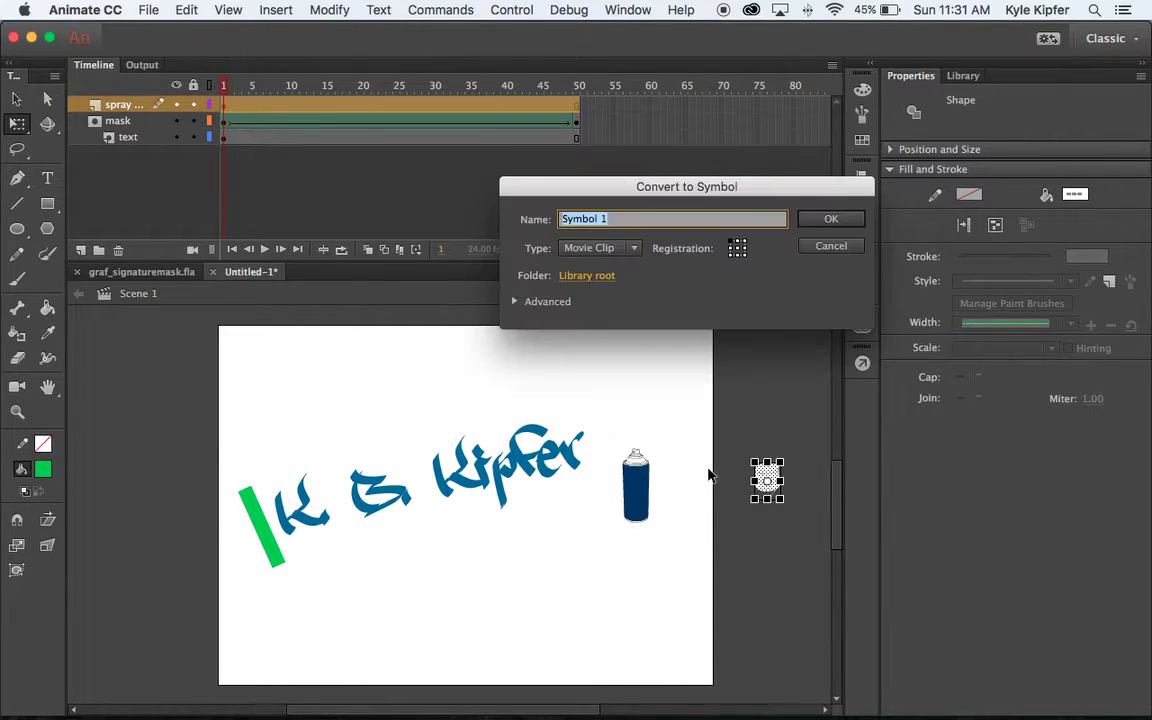
{"action": "type", "text": "lid"}
{"action": "key", "text": "Return"}
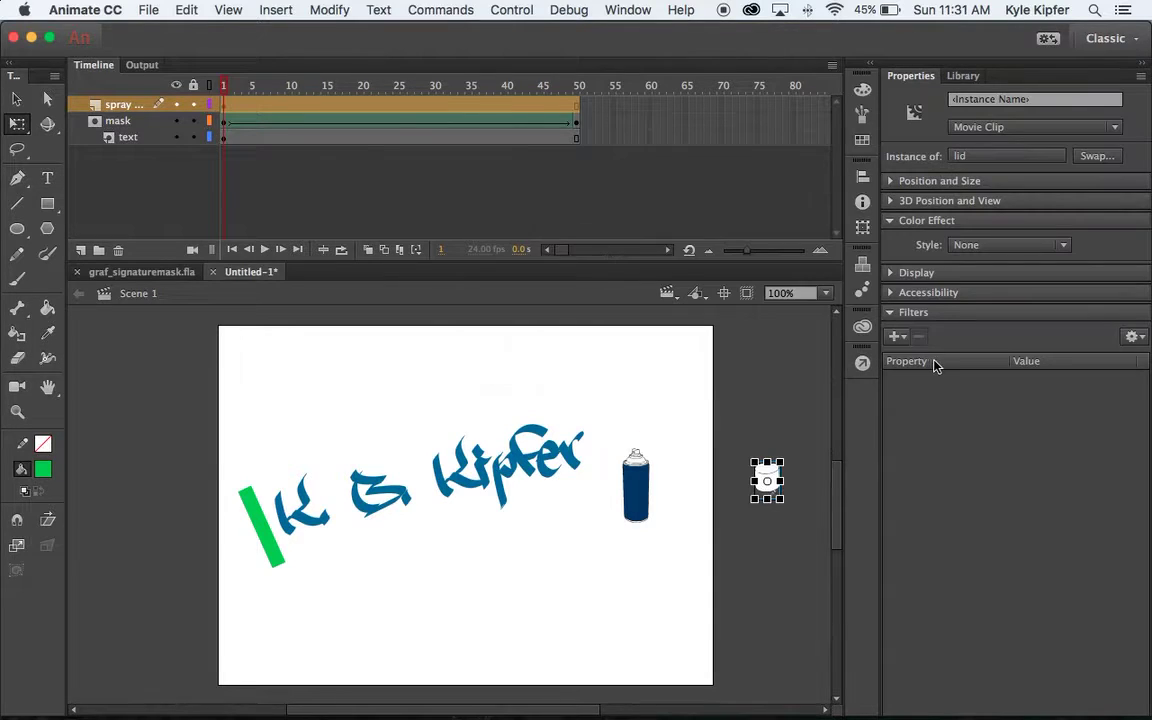
Delete the lid clip from the stage
{"action": "left_click", "coordinate": [774, 390]}
{"action": "left_click", "coordinate": [770, 478]}
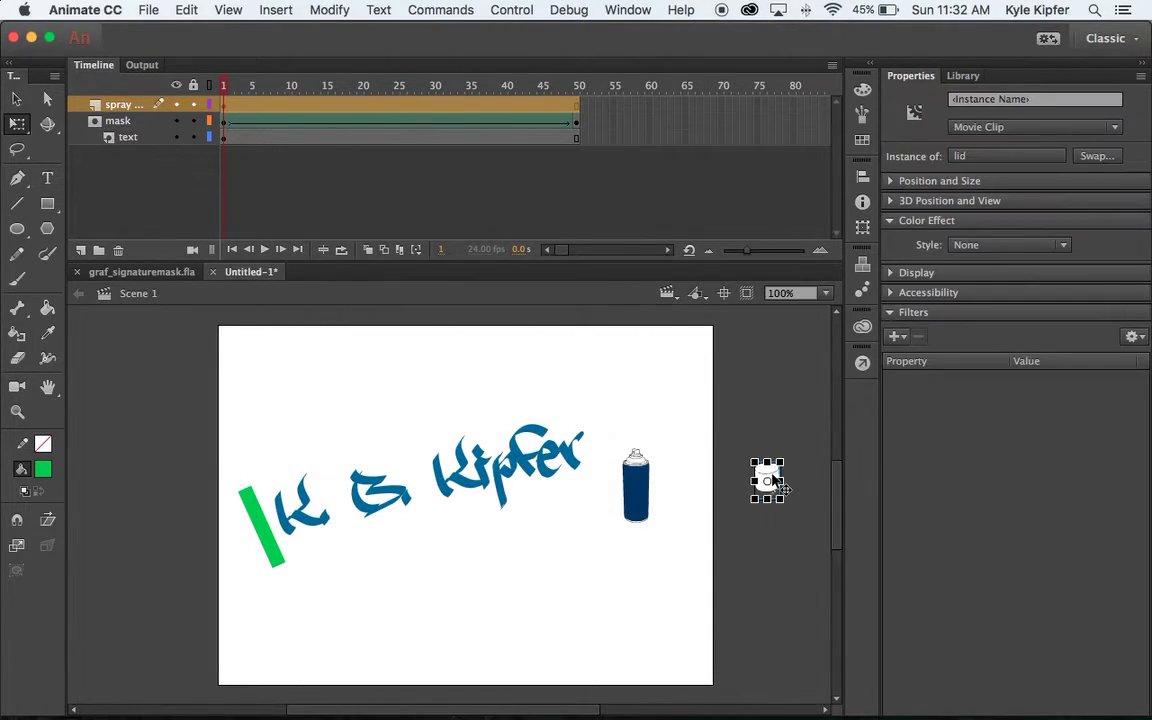
{"action": "key", "text": "Delete"}
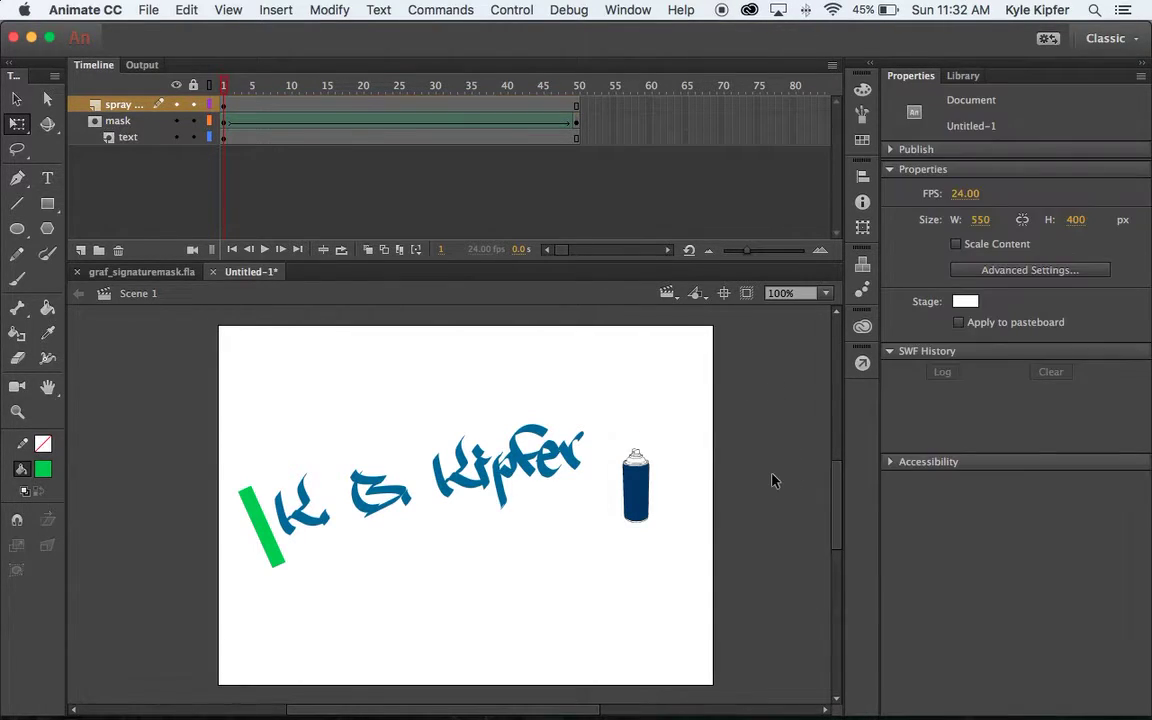
Move the spray can onto the name's first letter and tilt it to match the lettering
{"action": "left_click", "coordinate": [964, 77]}
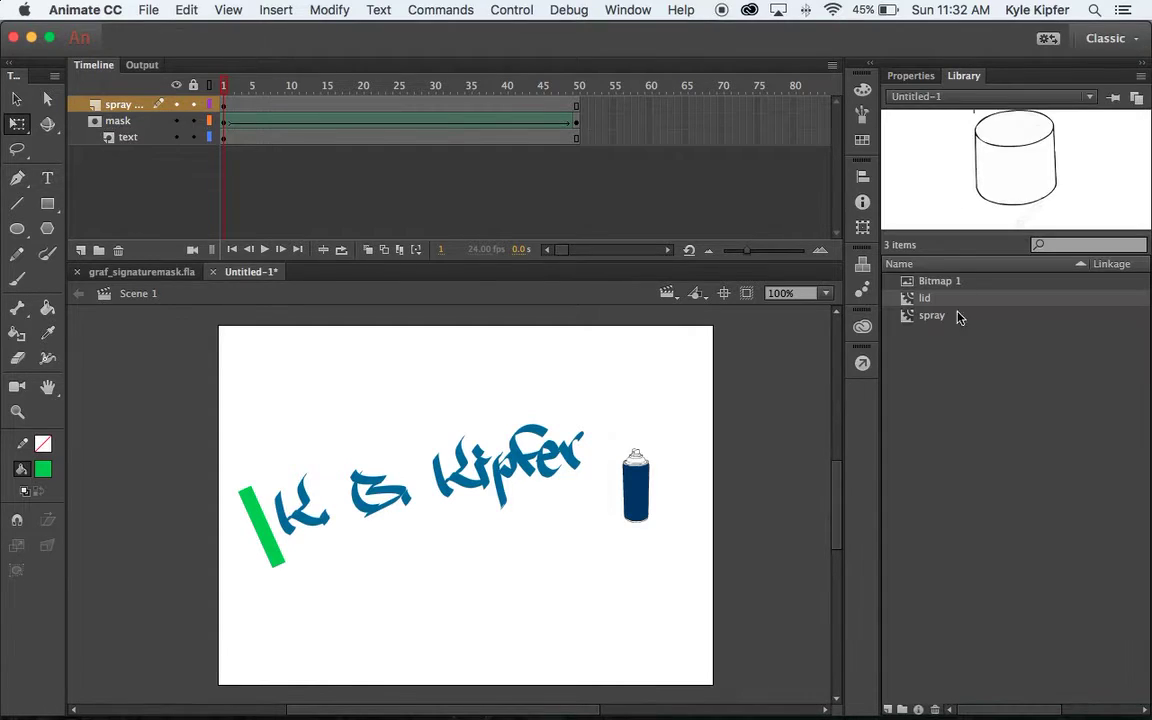
{"action": "left_click", "coordinate": [904, 77]}
{"action": "left_click", "coordinate": [640, 505]}
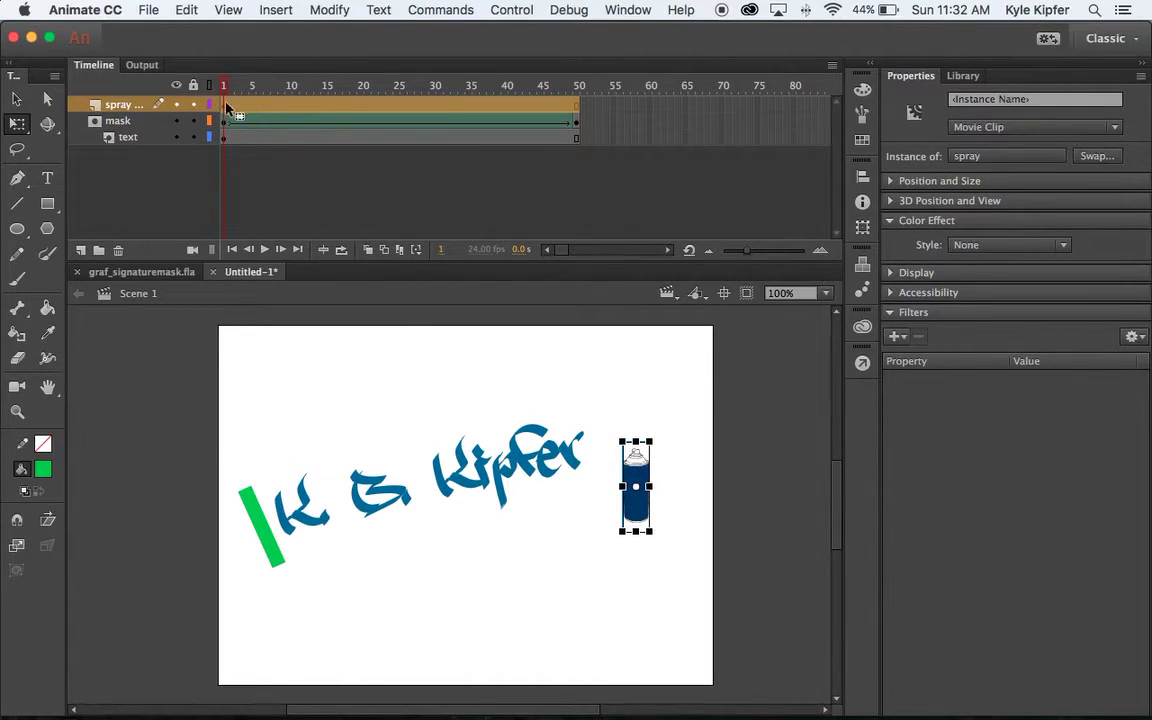
{"action": "mouse_move", "coordinate": [628, 468]}
{"action": "left_mouse_down"}
{"action": "mouse_move", "coordinate": [300, 476]}
{"action": "mouse_move", "coordinate": [288, 521]}
{"action": "left_mouse_up"}
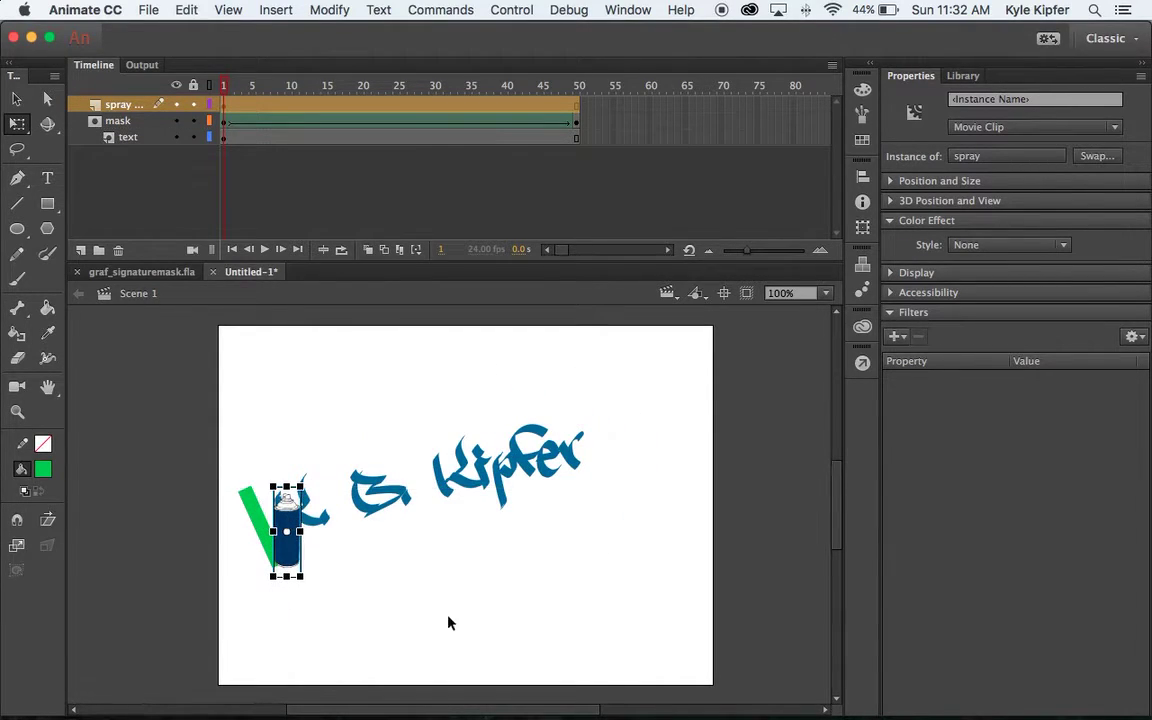
{"action": "mouse_move", "coordinate": [307, 584]}
{"action": "left_mouse_down"}
{"action": "mouse_move", "coordinate": [296, 548]}
{"action": "mouse_move", "coordinate": [305, 575]}
{"action": "left_mouse_up"}
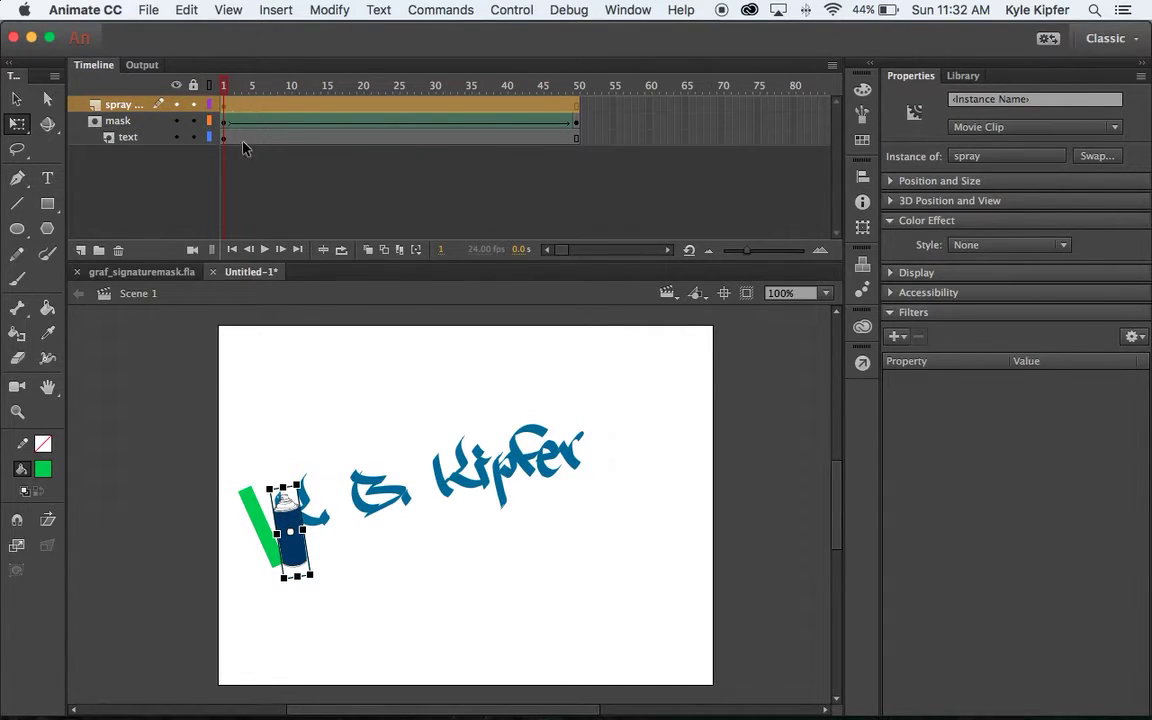
{"action": "left_click_drag", "start_coordinate": [230, 137], "coordinate": [234, 105]}
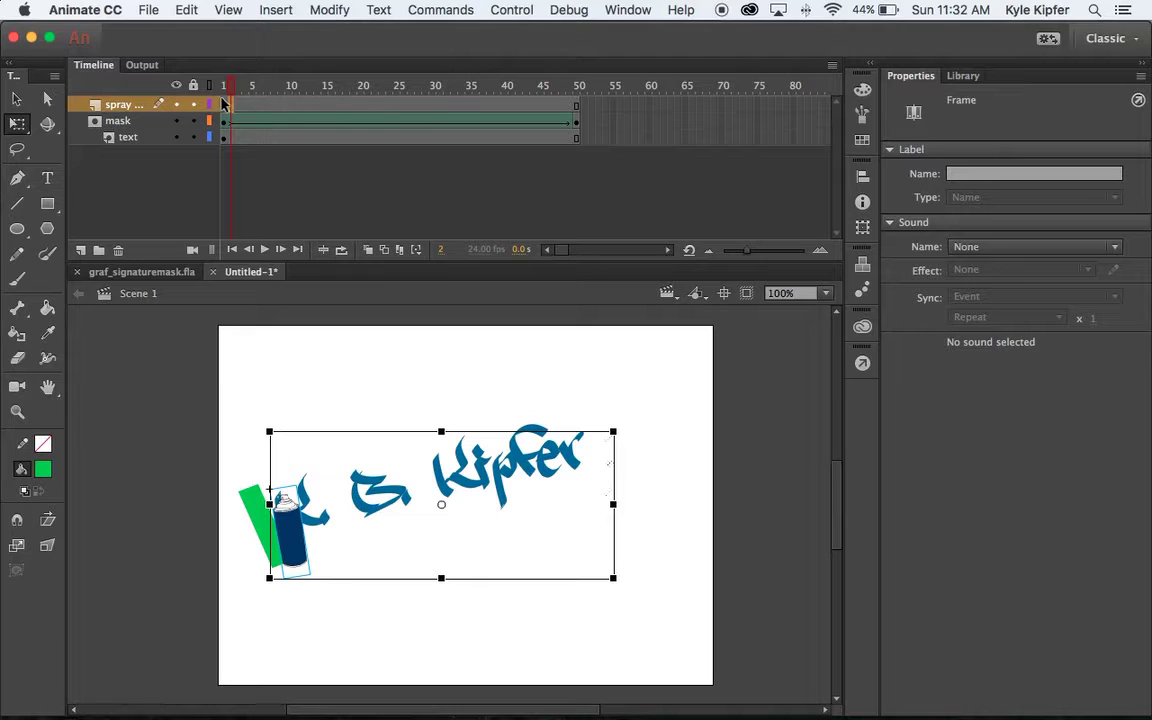
Attempt a motion tween on the spray layer, cancel the convert warning, and select only the can
{"action": "right_click", "coordinate": [236, 106]}
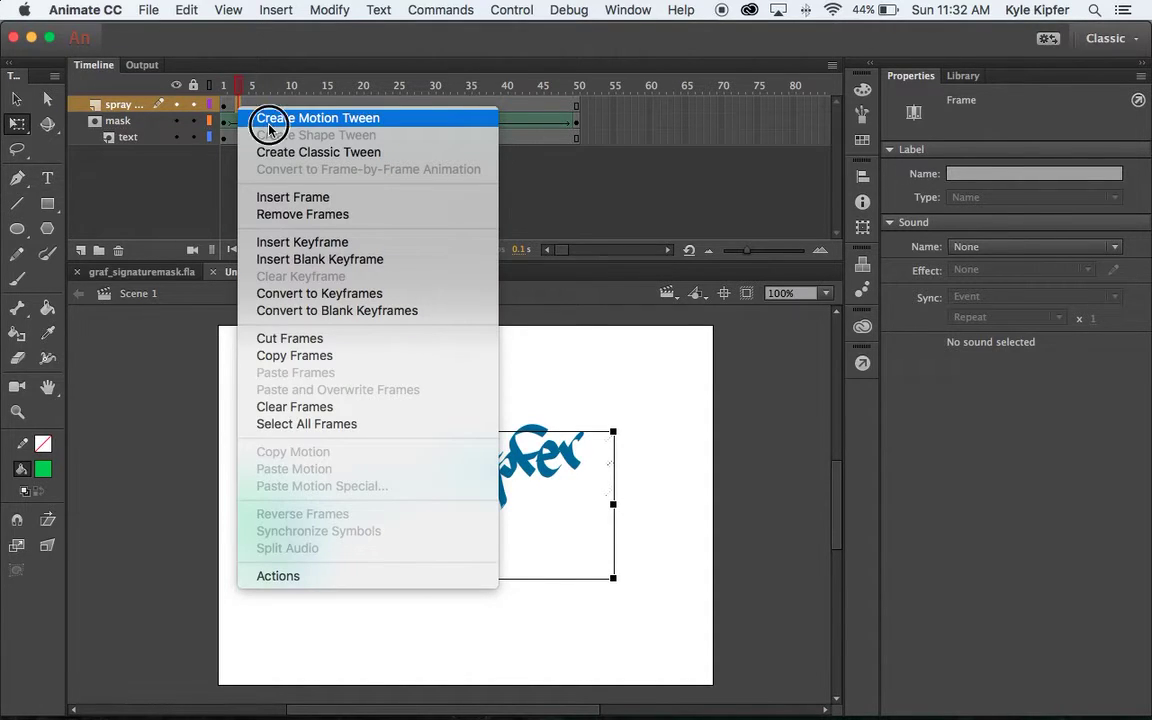
{"action": "left_click", "coordinate": [268, 128]}
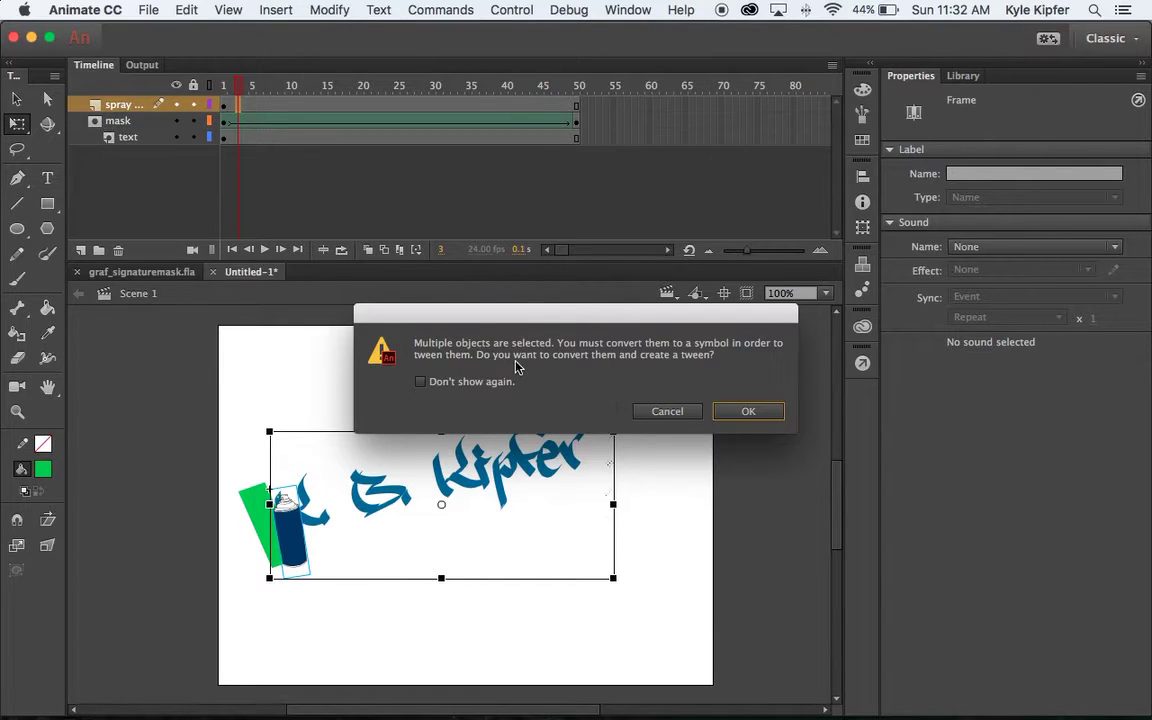
{"action": "left_click", "coordinate": [680, 412]}
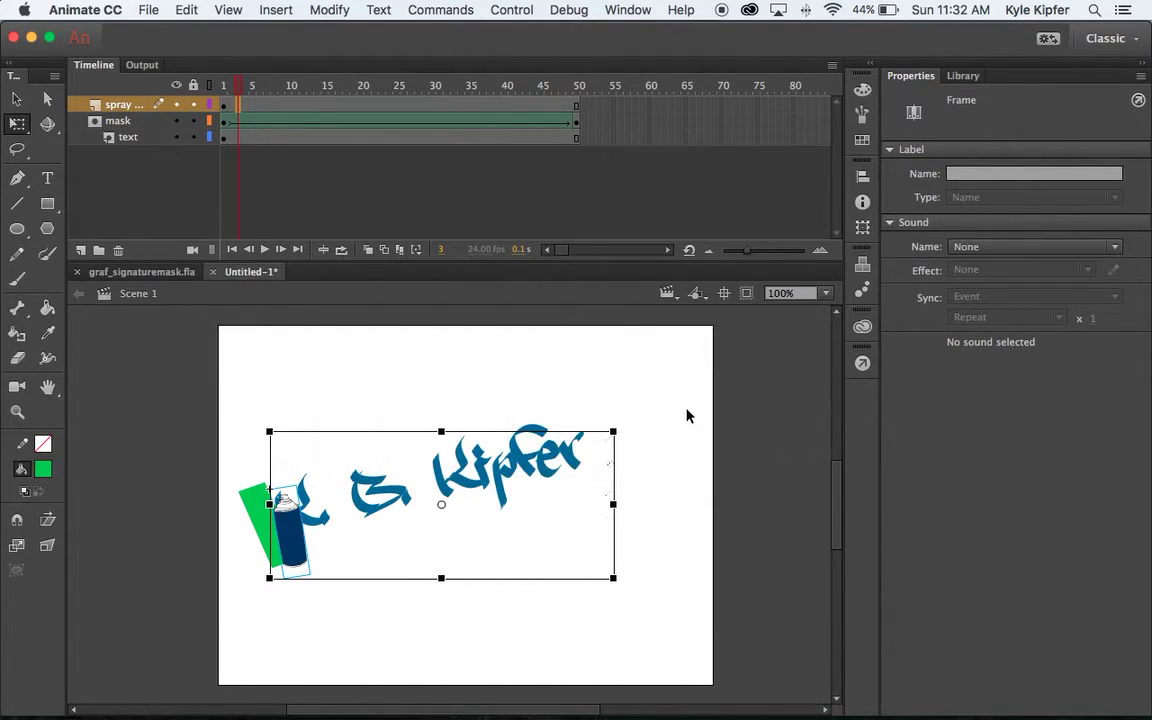
{"action": "left_click", "coordinate": [427, 653]}
{"action": "left_click", "coordinate": [292, 532]}
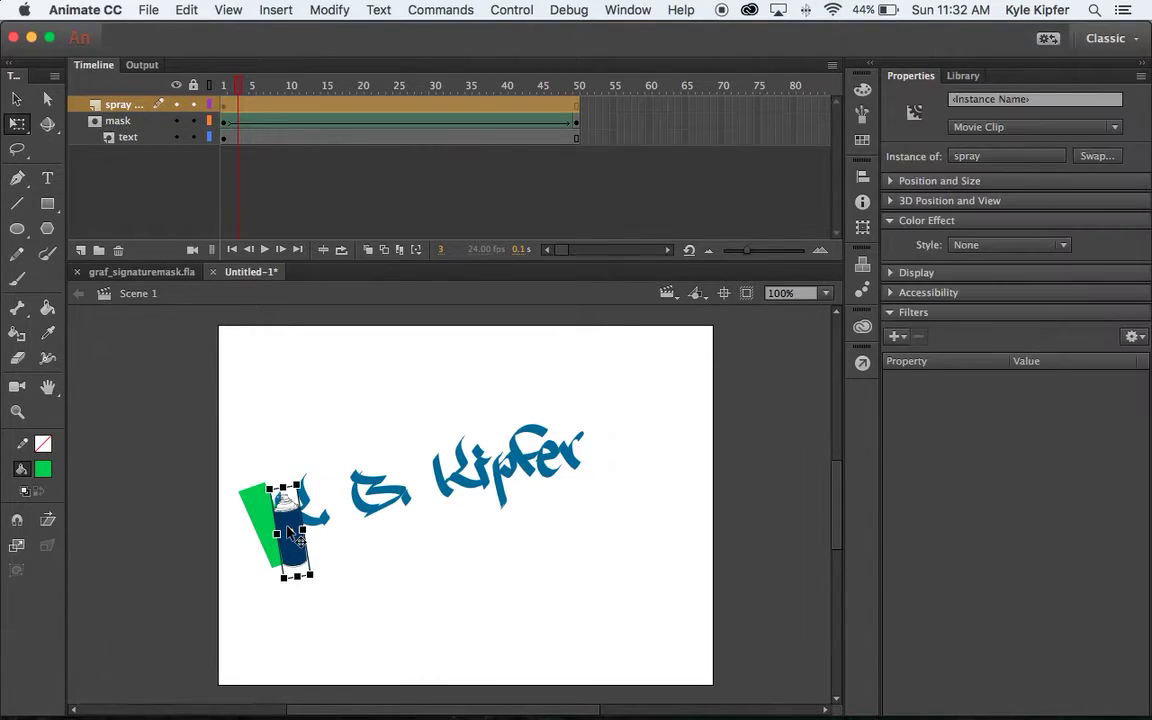
Create the spray can's motion tween, producing Layer 4 spanning frames 1–50
{"action": "right_click", "coordinate": [227, 107]}
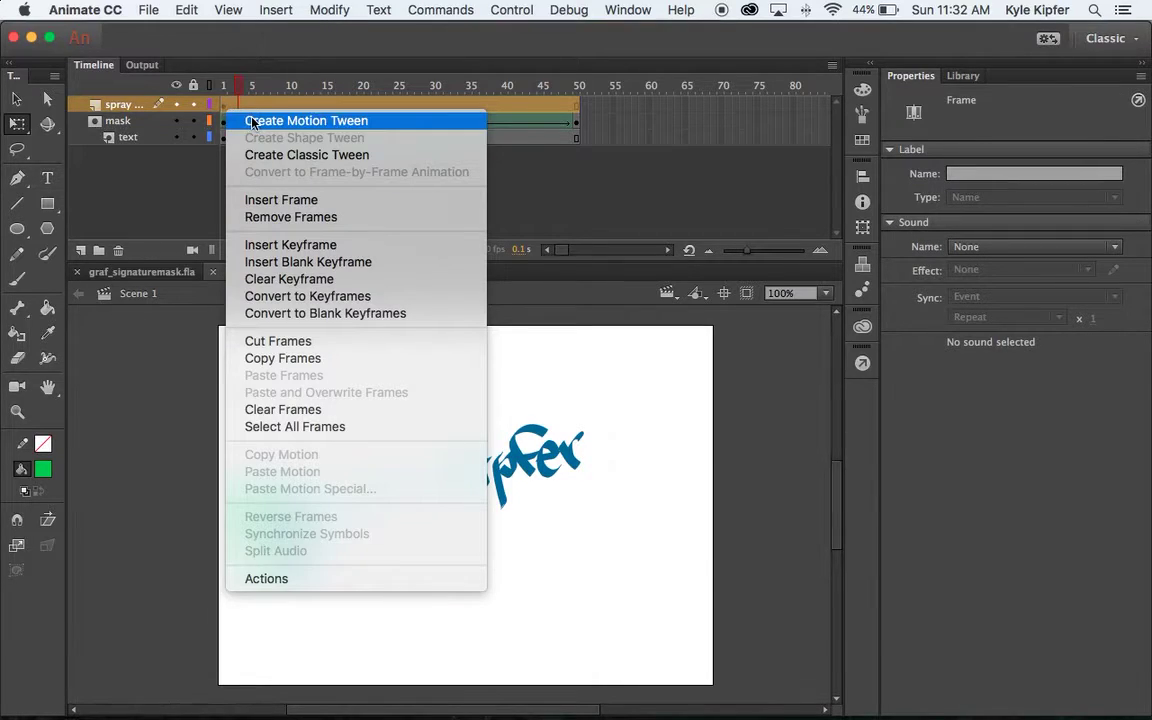
{"action": "left_click", "coordinate": [253, 118]}
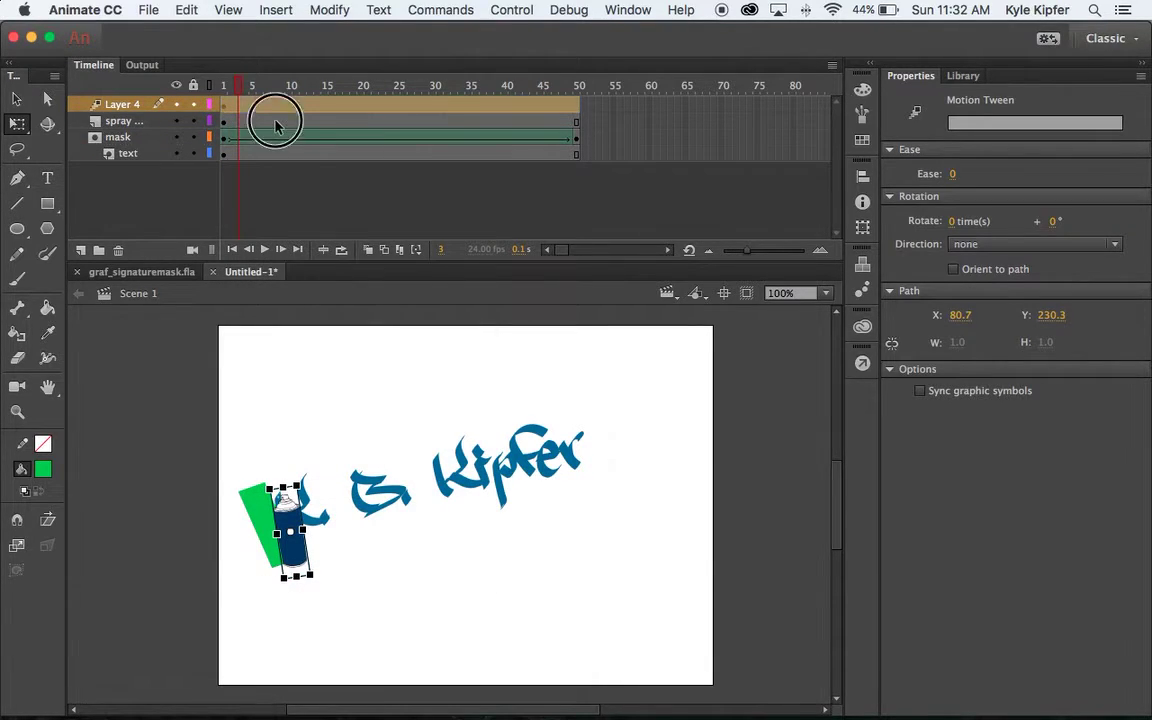
{"action": "left_click", "coordinate": [275, 121]}
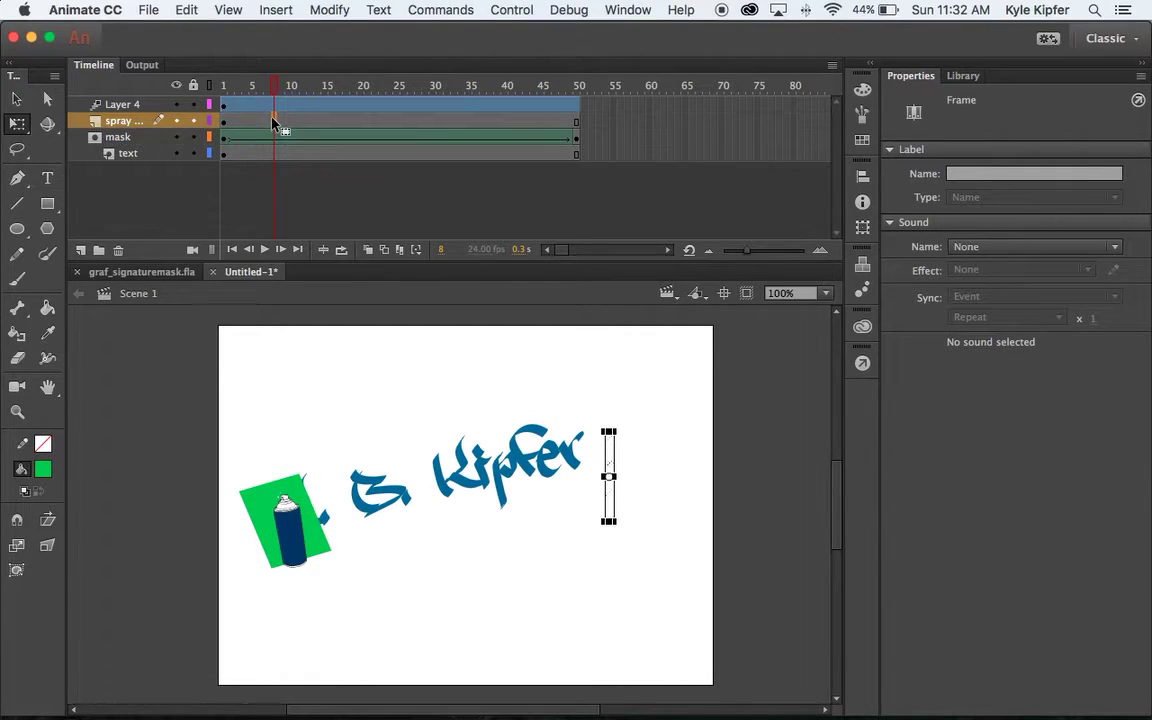
{"action": "left_click", "coordinate": [224, 121]}
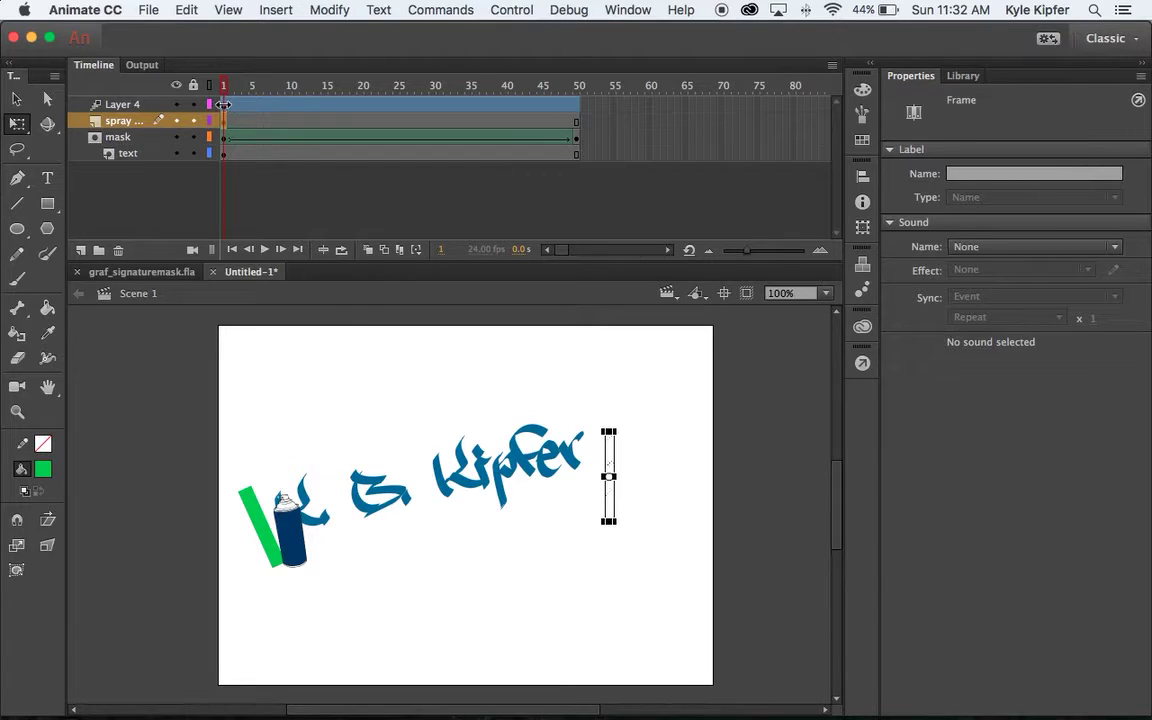
{"action": "left_click", "coordinate": [224, 104]}
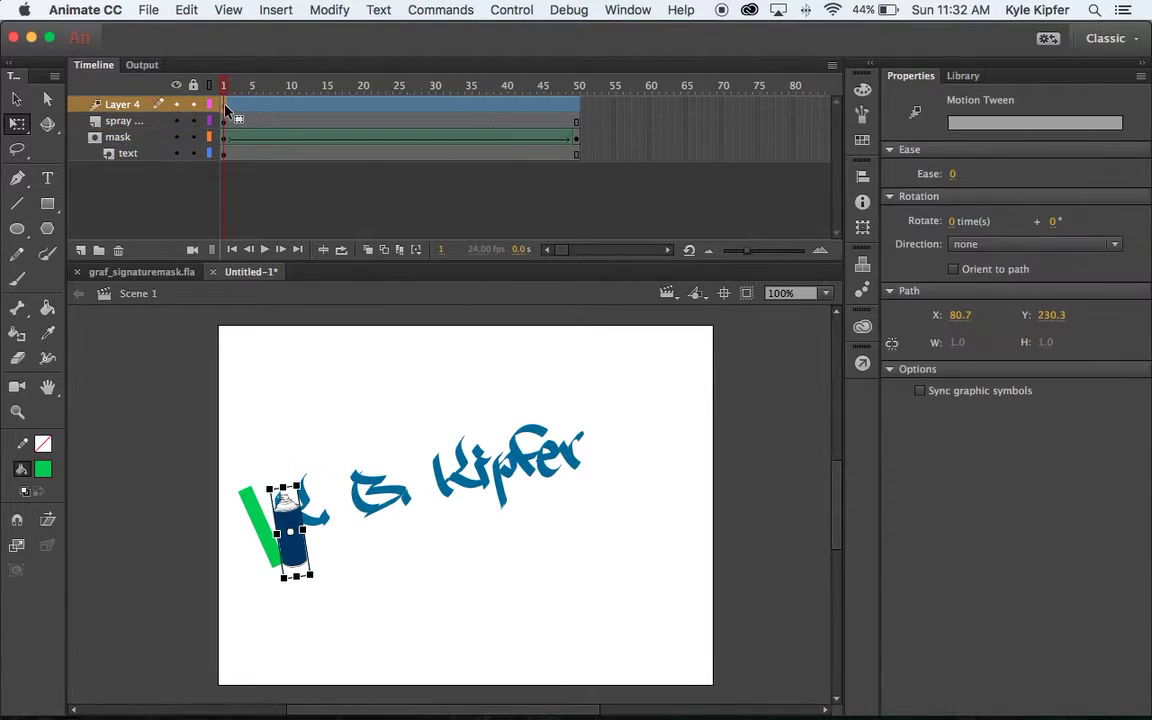
{"action": "left_click", "coordinate": [223, 121]}
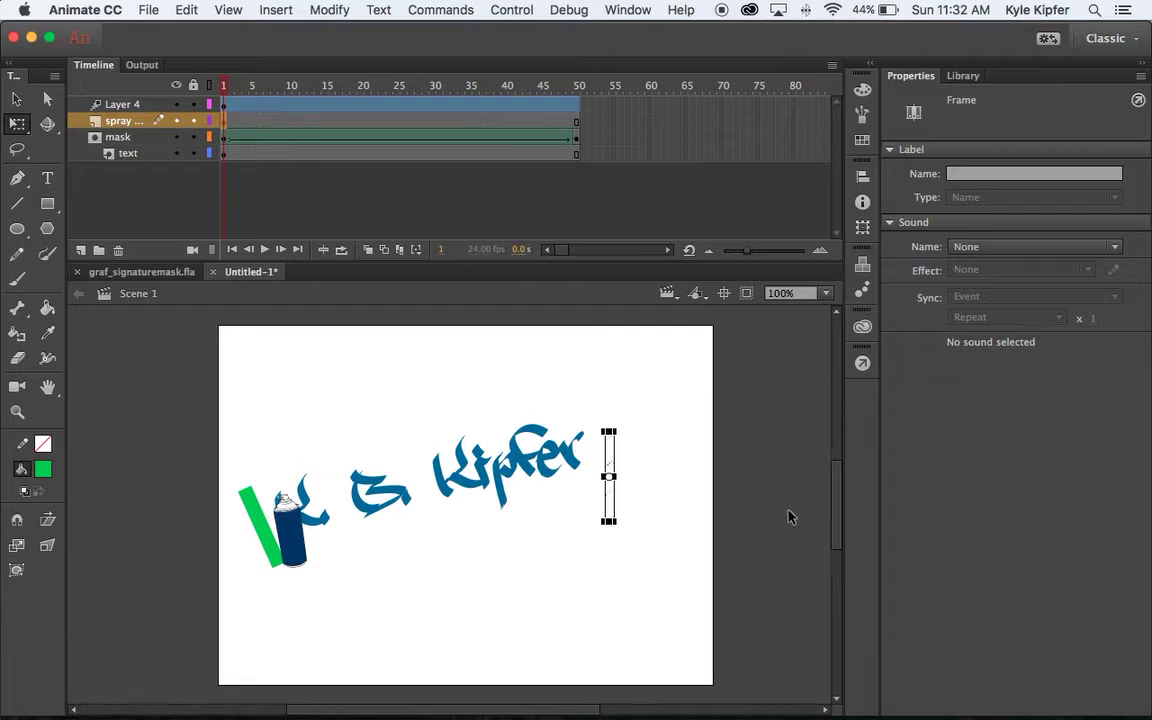
{"action": "left_click", "coordinate": [651, 477]}
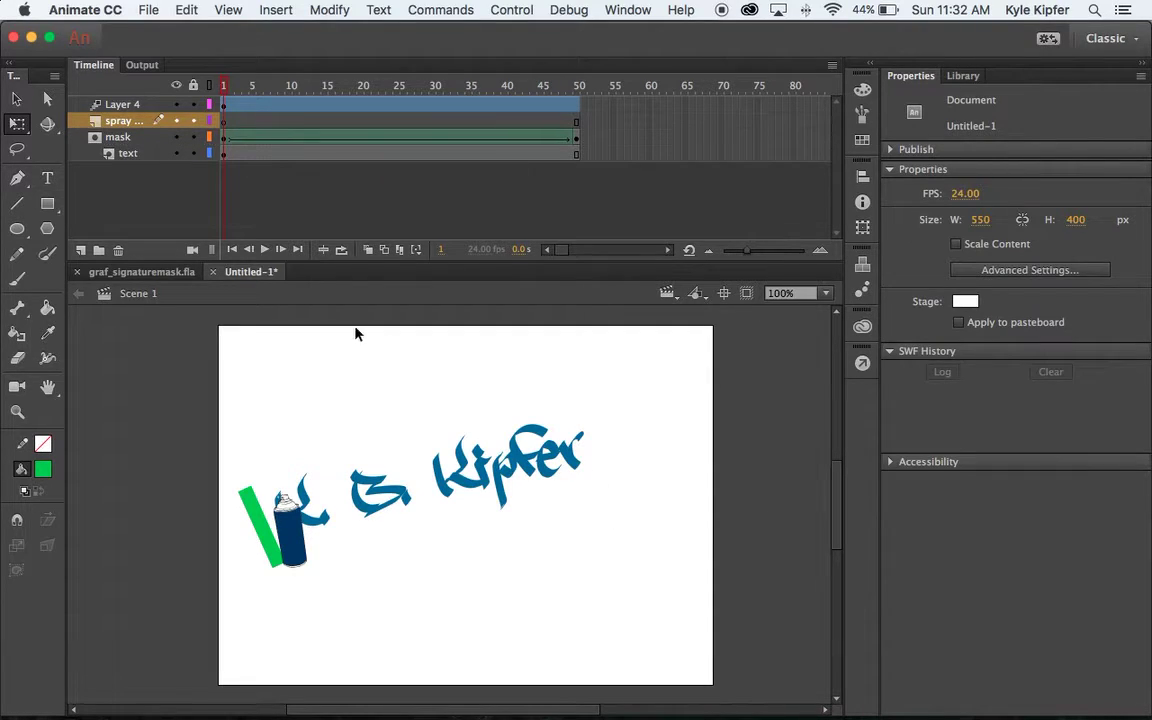
Delete the old spray layer and rename Layer 4 to 'can'
{"action": "left_click", "coordinate": [133, 121]}
{"action": "right_click", "coordinate": [119, 122]}
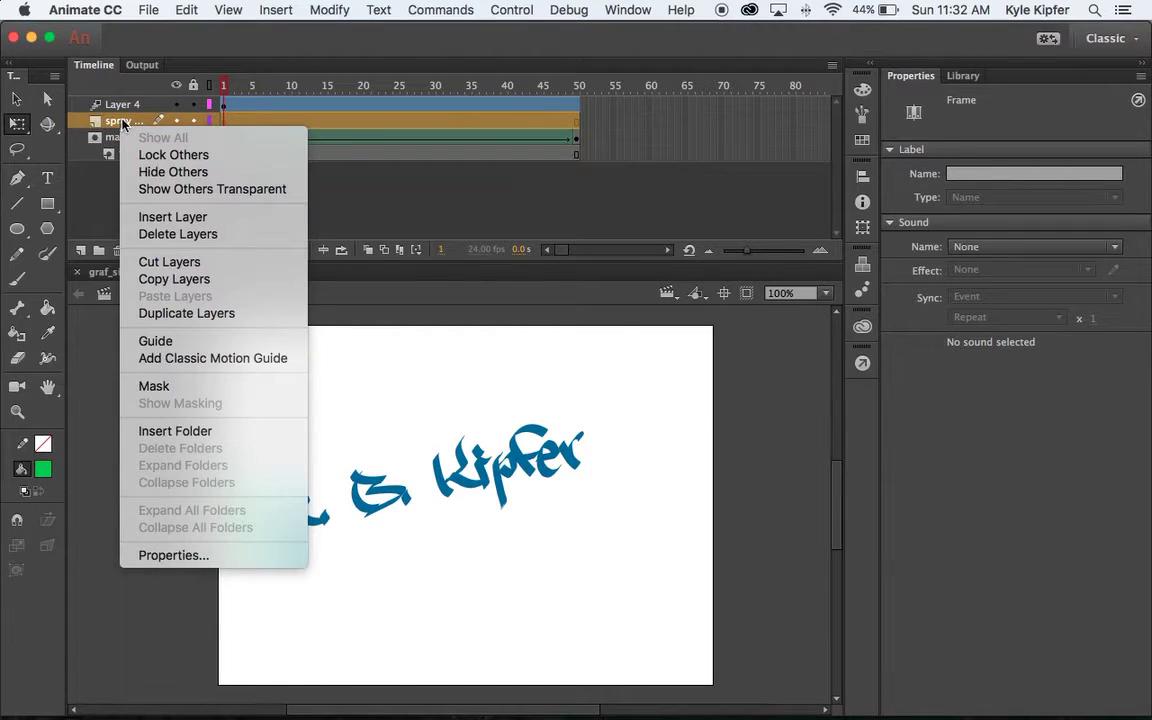
{"action": "left_click", "coordinate": [219, 234]}
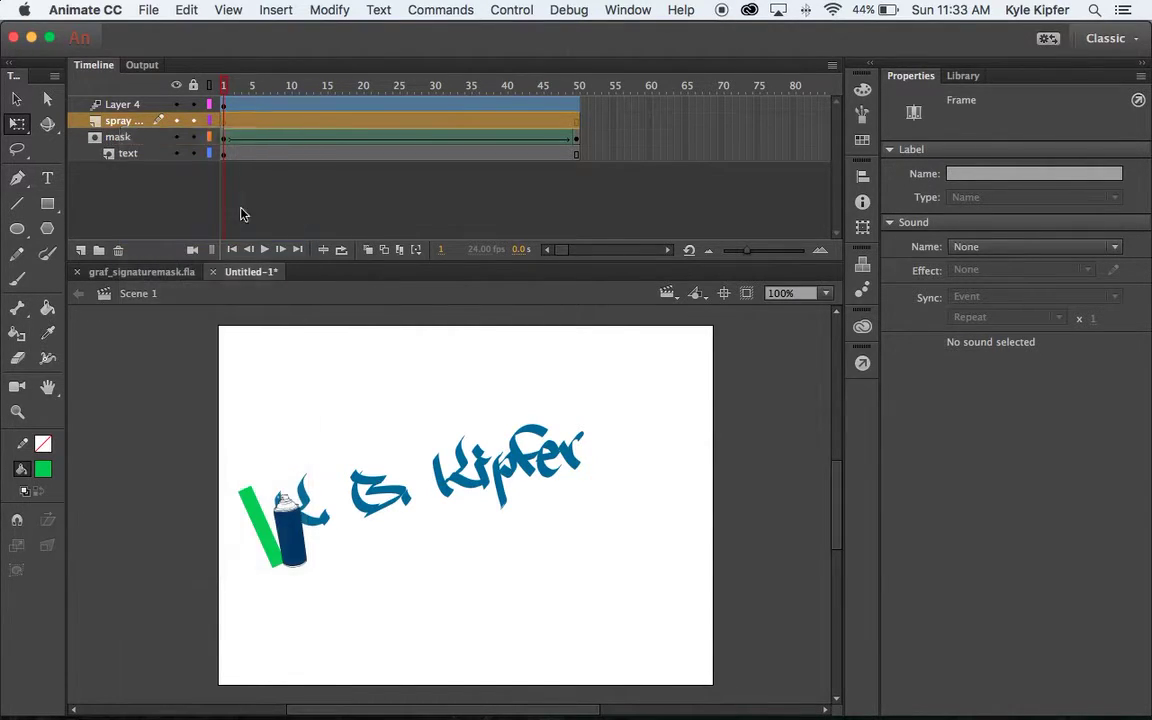
{"action": "left_click", "coordinate": [128, 108]}
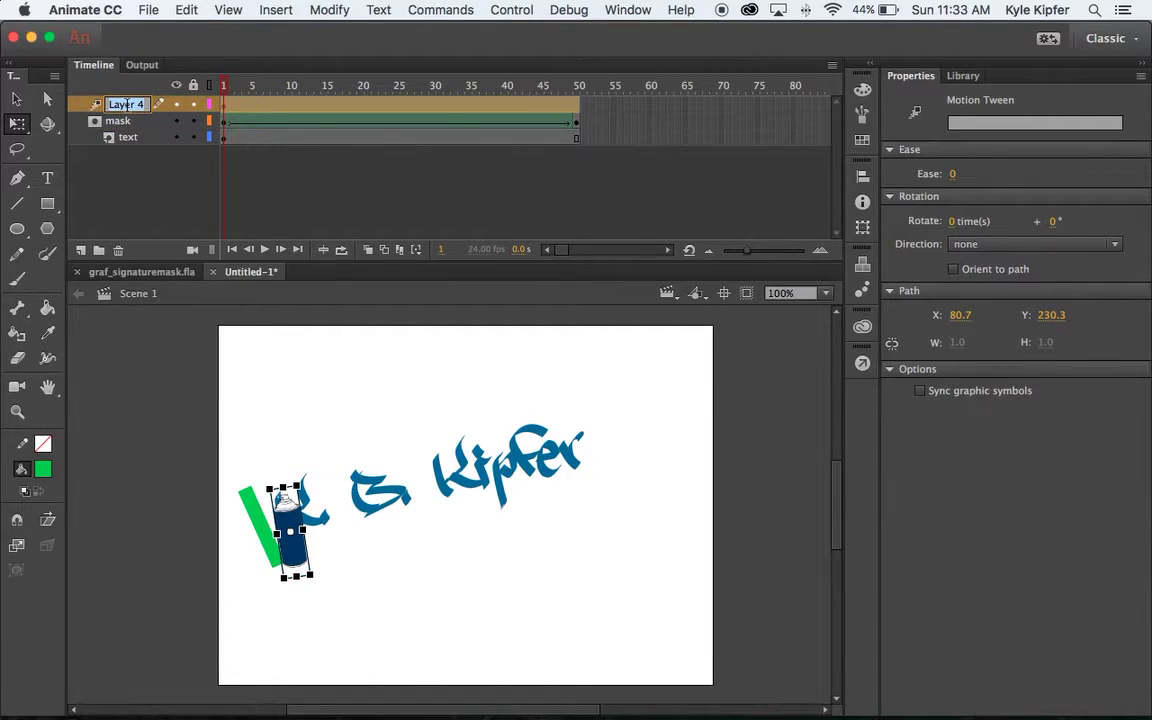
{"action": "type", "text": "can"}
{"action": "key", "text": "Return"}
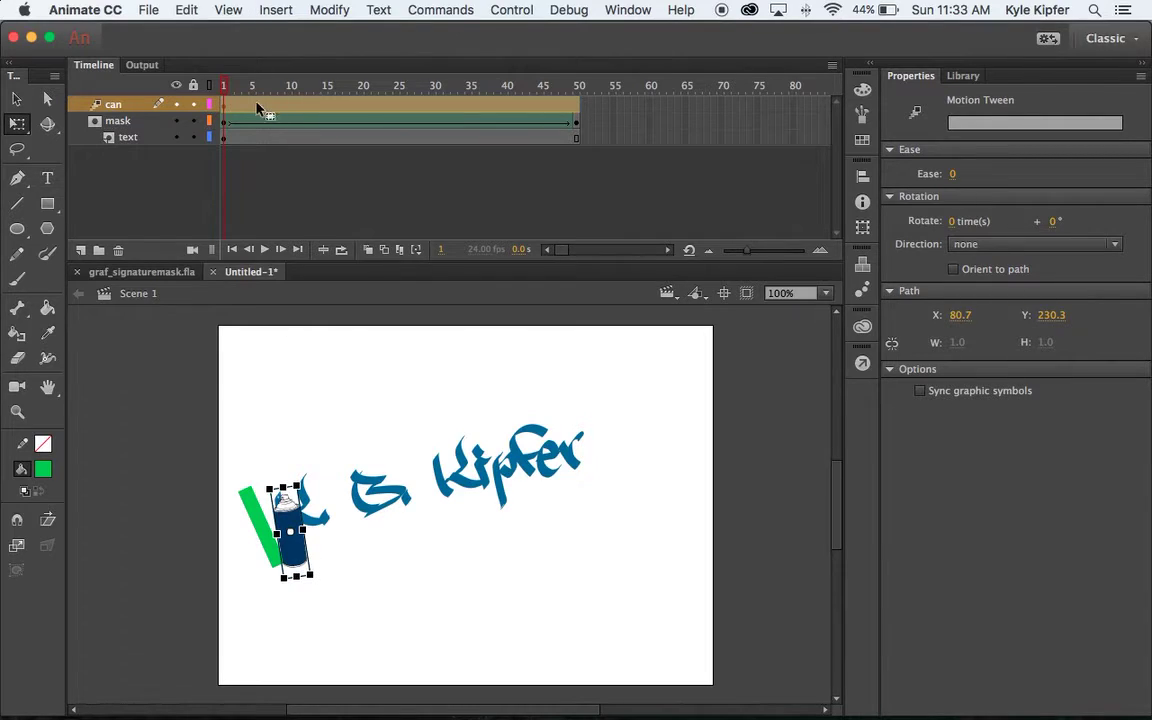
Lock the mask and text layers so the mask applies, previewing frames 2–8
{"action": "left_click", "coordinate": [226, 86]}
{"action": "left_click_drag", "start_coordinate": [230, 86], "coordinate": [257, 86]}
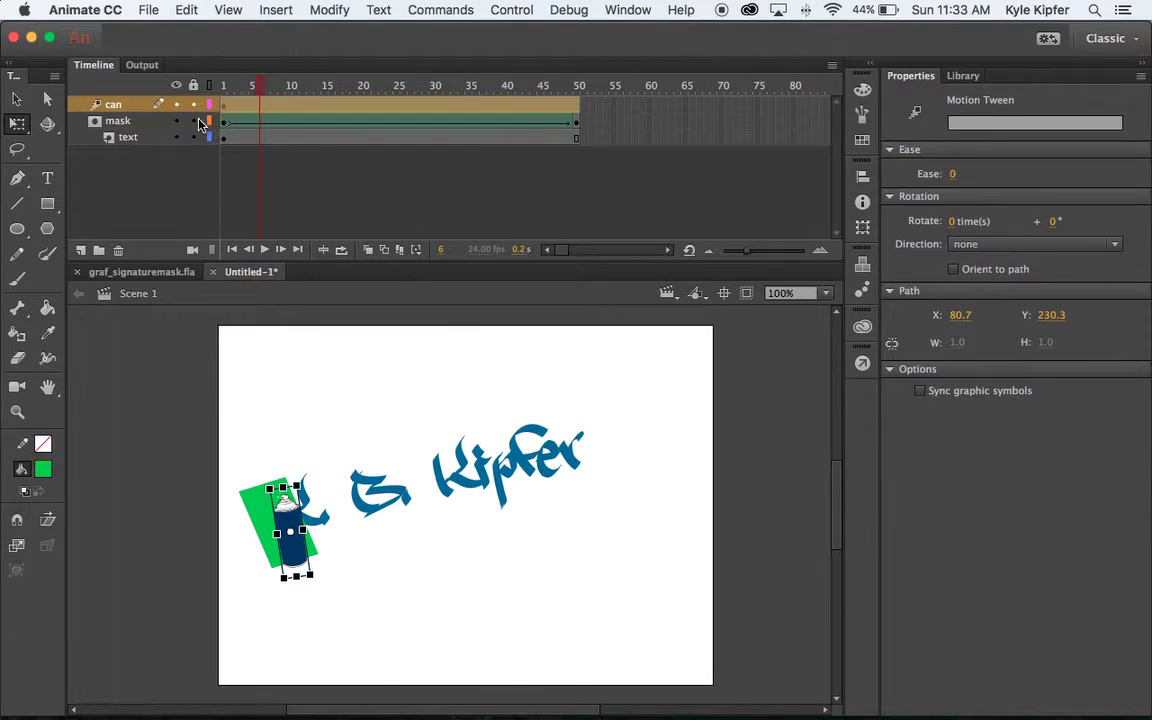
{"action": "left_click", "coordinate": [193, 120]}
{"action": "left_click", "coordinate": [193, 137]}
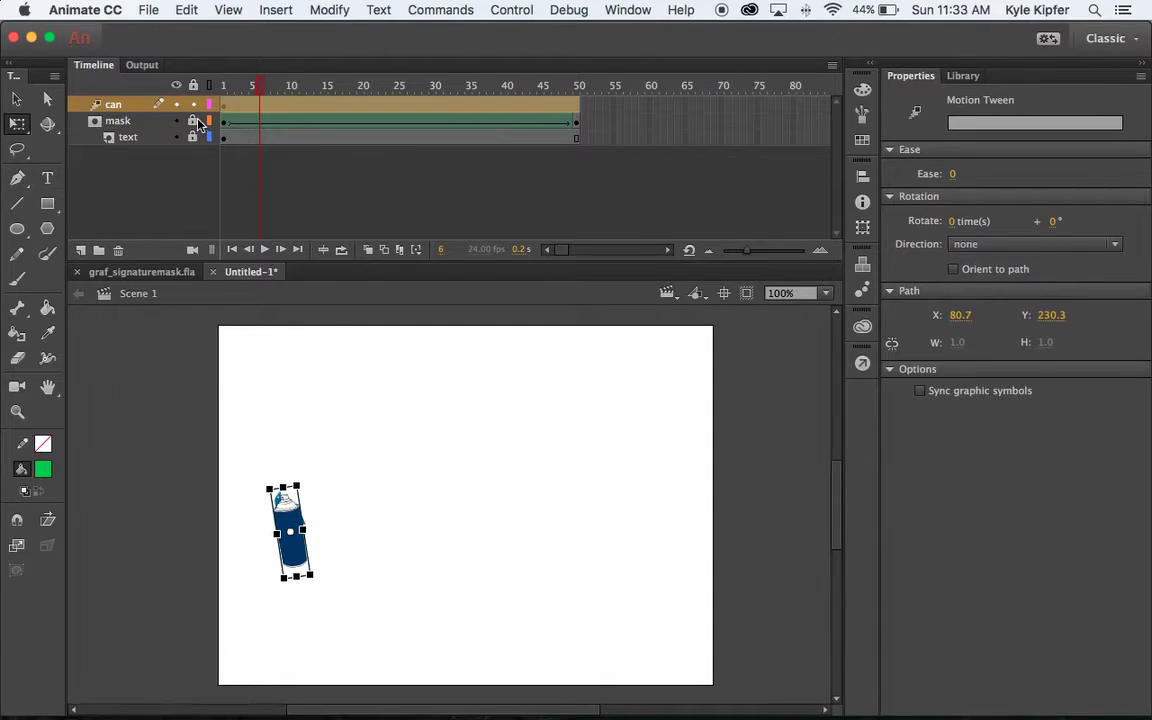
{"action": "mouse_move", "coordinate": [262, 84]}
{"action": "left_mouse_down"}
{"action": "mouse_move", "coordinate": [280, 83]}
{"action": "mouse_move", "coordinate": [257, 82]}
{"action": "left_mouse_up"}
Move the can along the first letter's stroke at successive frames up to about frame 14
{"action": "left_click", "coordinate": [258, 106]}
{"action": "mouse_move", "coordinate": [307, 566]}
{"action": "left_mouse_down"}
{"action": "mouse_move", "coordinate": [304, 548]}
{"action": "mouse_move", "coordinate": [327, 571]}
{"action": "left_mouse_up"}
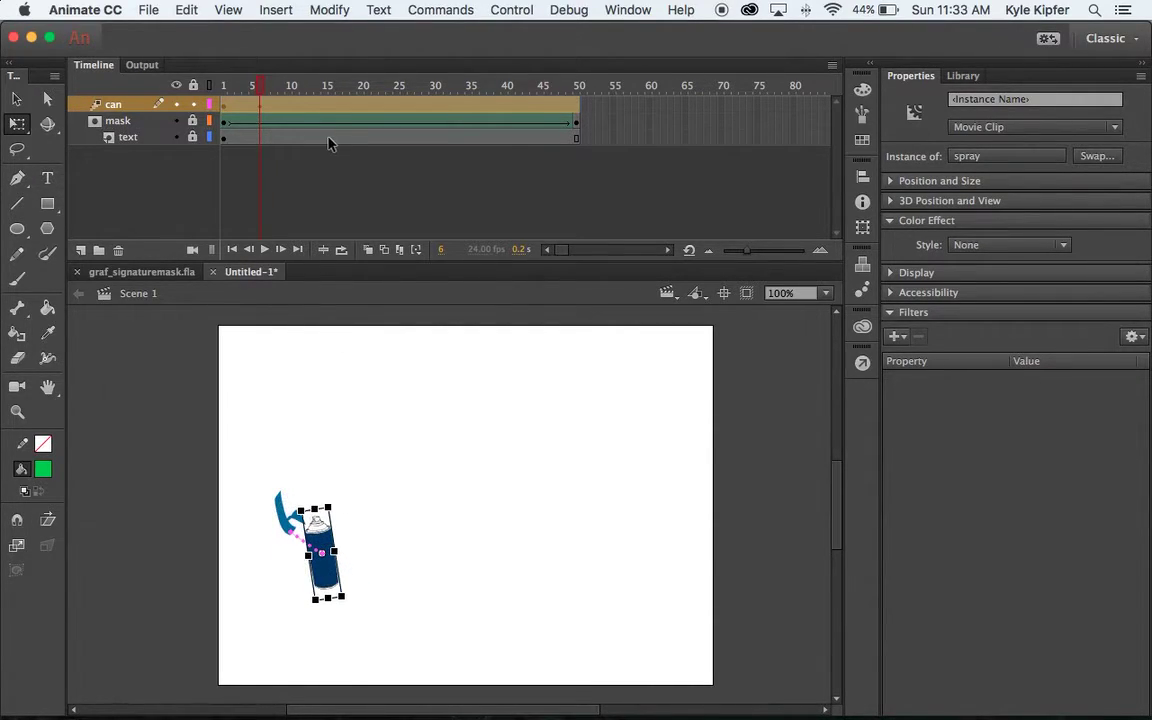
{"action": "left_click", "coordinate": [287, 106]}
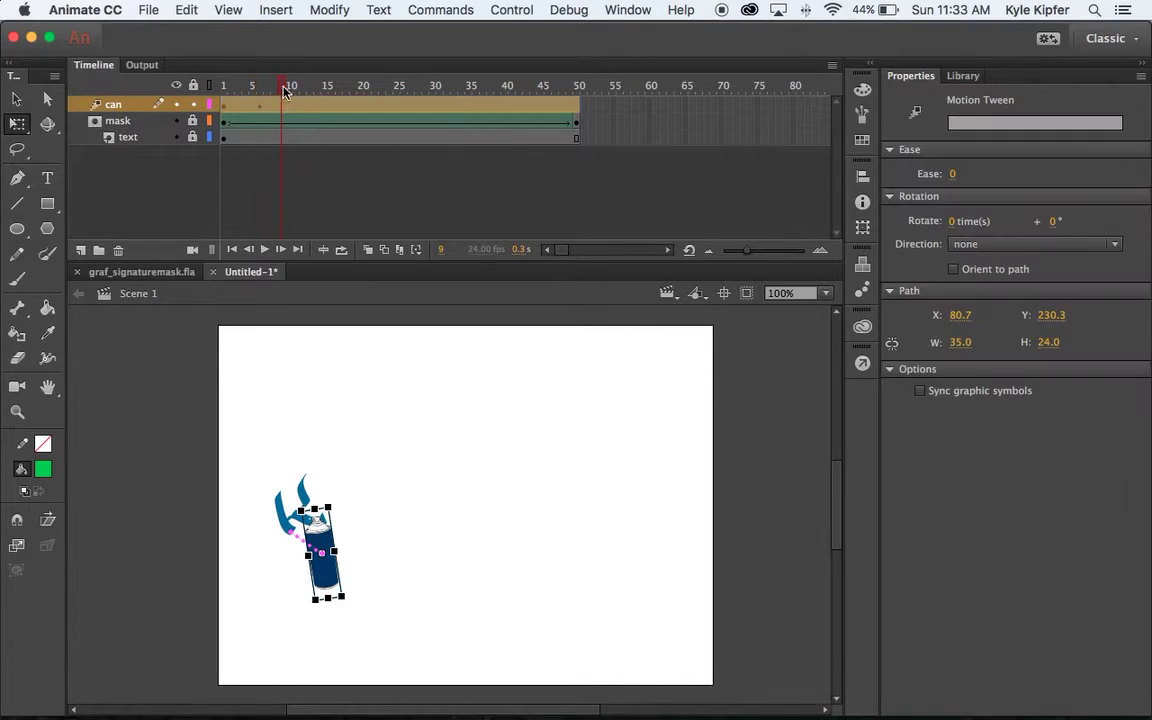
{"action": "left_click", "coordinate": [285, 88]}
{"action": "mouse_move", "coordinate": [285, 89]}
{"action": "left_mouse_down"}
{"action": "mouse_move", "coordinate": [316, 90]}
{"action": "mouse_move", "coordinate": [303, 86]}
{"action": "left_mouse_up"}
{"action": "left_click", "coordinate": [288, 103]}
{"action": "left_click_drag", "start_coordinate": [338, 570], "coordinate": [352, 566]}
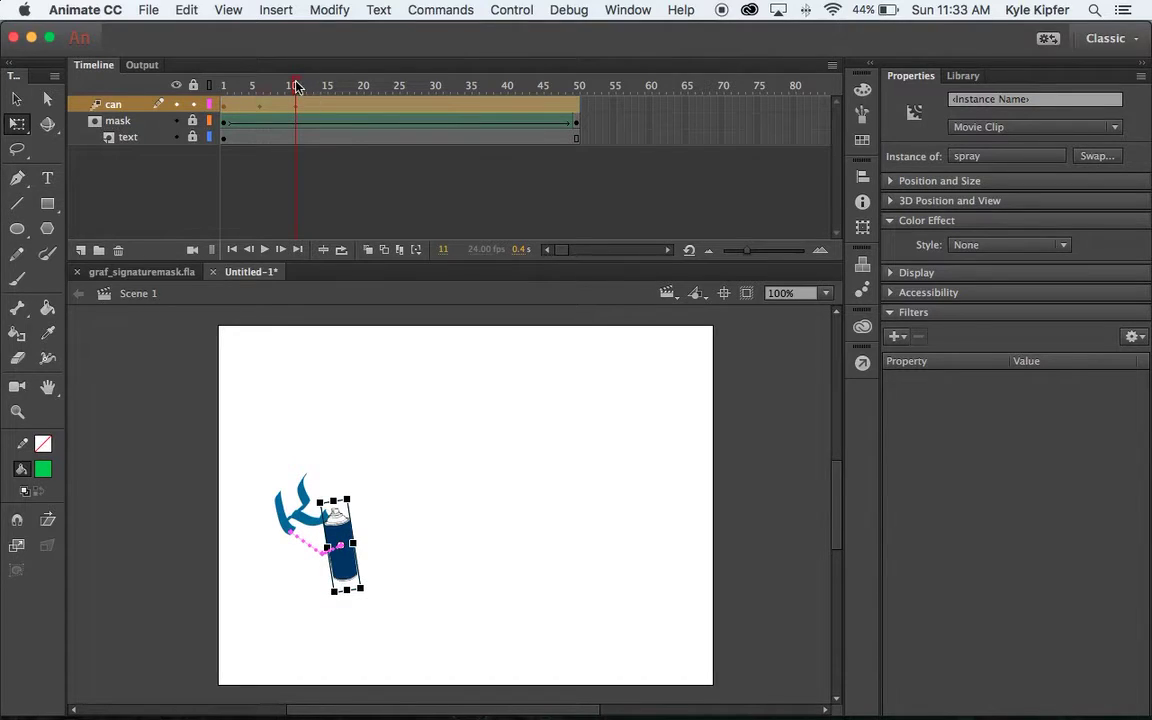
{"action": "left_click_drag", "start_coordinate": [296, 86], "coordinate": [322, 85]}
{"action": "left_click", "coordinate": [346, 545]}
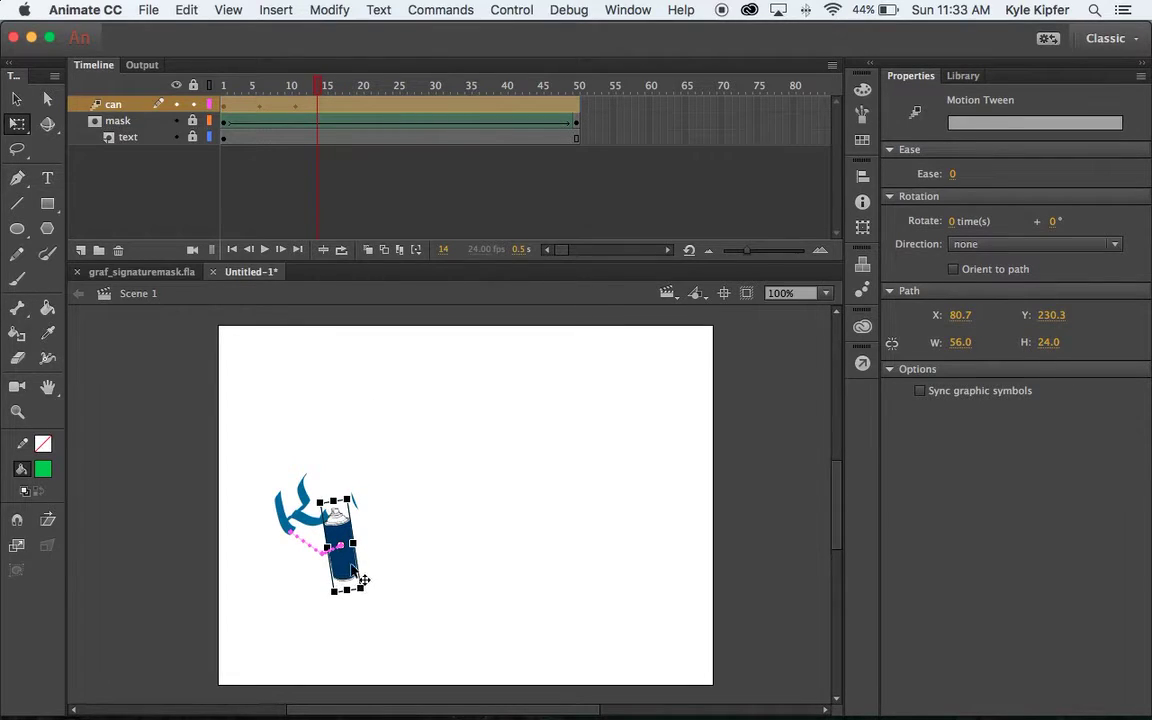
{"action": "left_click_drag", "start_coordinate": [352, 566], "coordinate": [377, 549]}
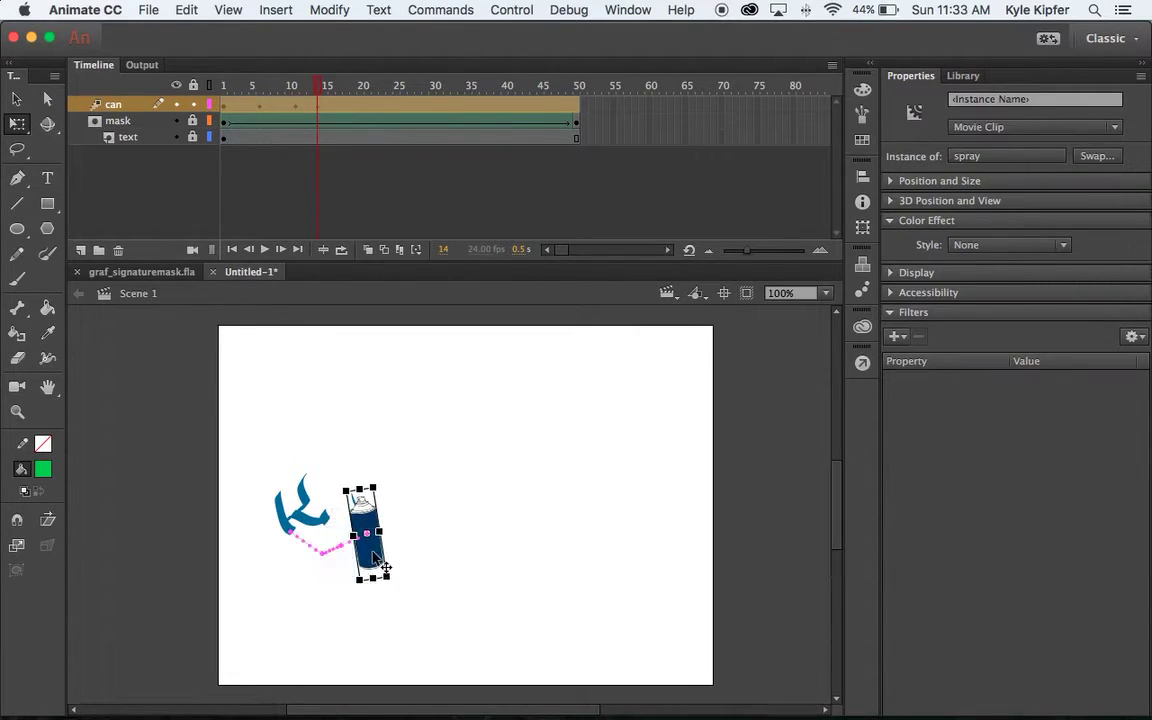
Reposition the can onto and past the second letter across frames 18–27
{"action": "left_click_drag", "start_coordinate": [321, 87], "coordinate": [374, 86]}
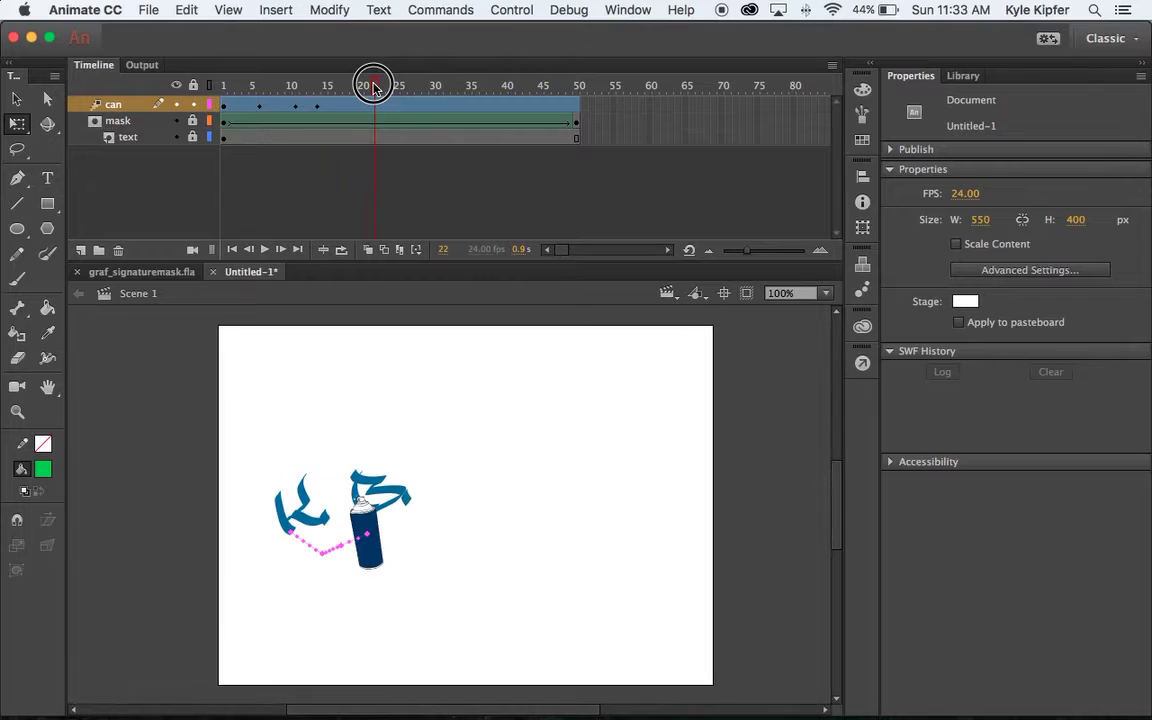
{"action": "left_click", "coordinate": [368, 540]}
{"action": "mouse_move", "coordinate": [366, 545]}
{"action": "left_mouse_down"}
{"action": "mouse_move", "coordinate": [418, 537]}
{"action": "mouse_move", "coordinate": [420, 550]}
{"action": "mouse_move", "coordinate": [370, 541]}
{"action": "left_mouse_up"}
{"action": "left_click", "coordinate": [397, 387]}
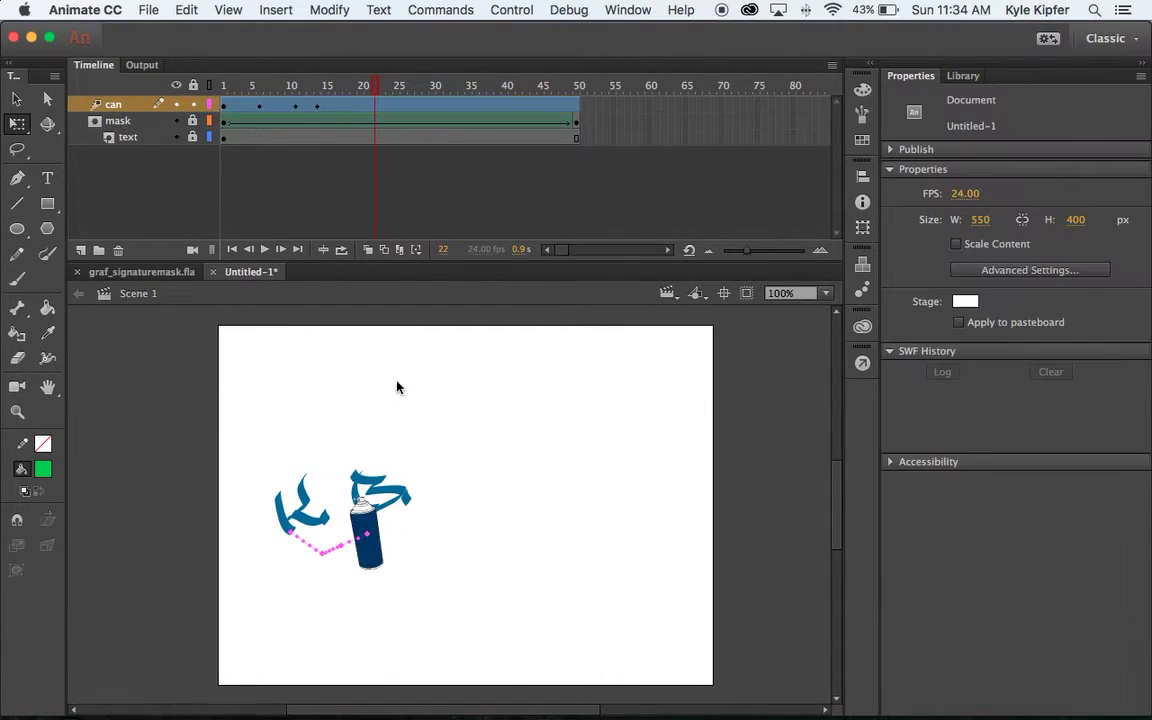
{"action": "left_click_drag", "start_coordinate": [378, 85], "coordinate": [341, 88]}
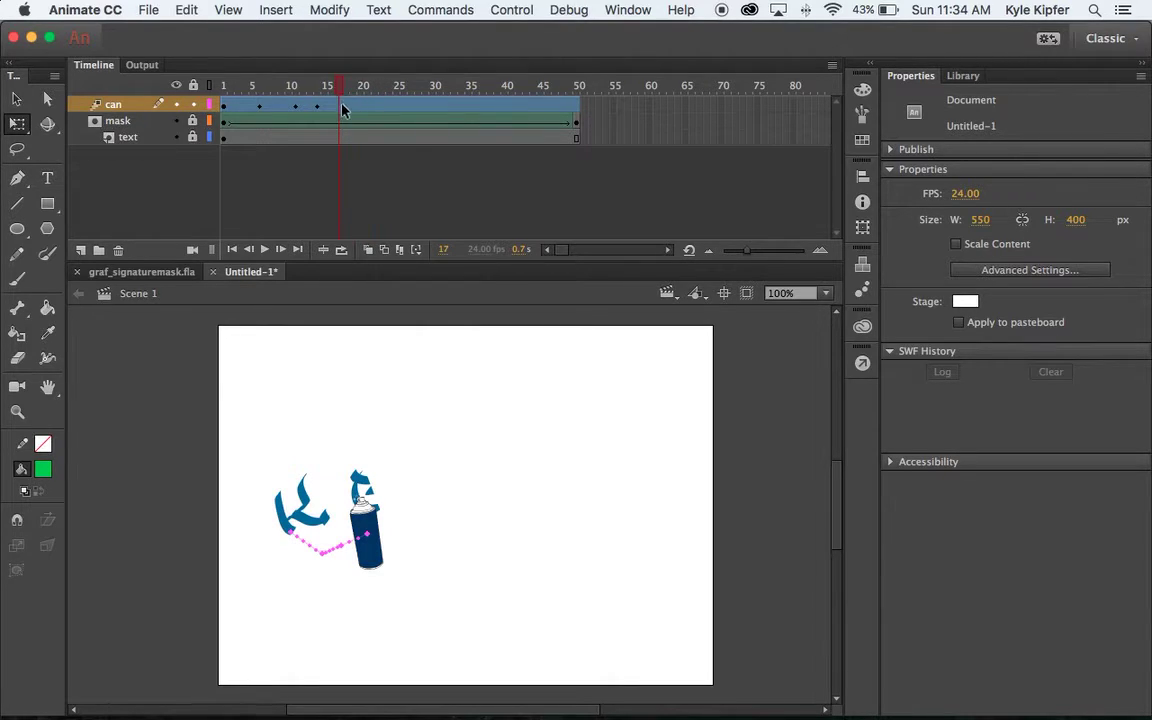
{"action": "left_click_drag", "start_coordinate": [381, 515], "coordinate": [388, 495]}
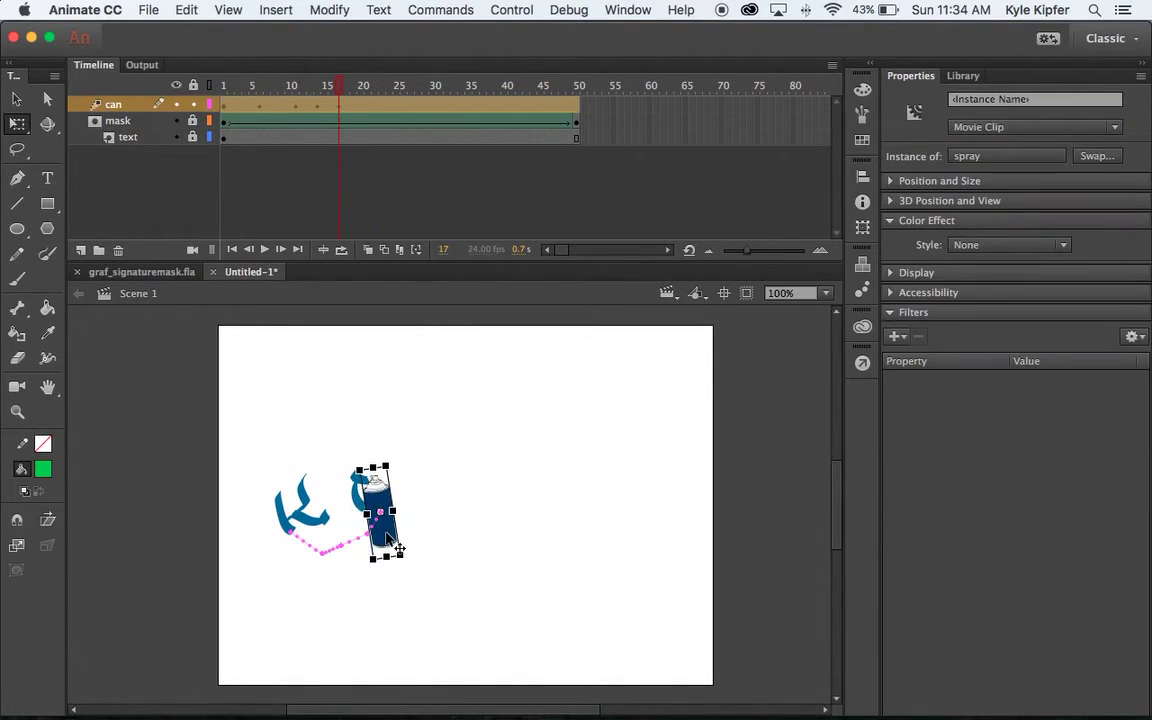
{"action": "left_click_drag", "start_coordinate": [330, 85], "coordinate": [380, 85]}
{"action": "left_click", "coordinate": [380, 104]}
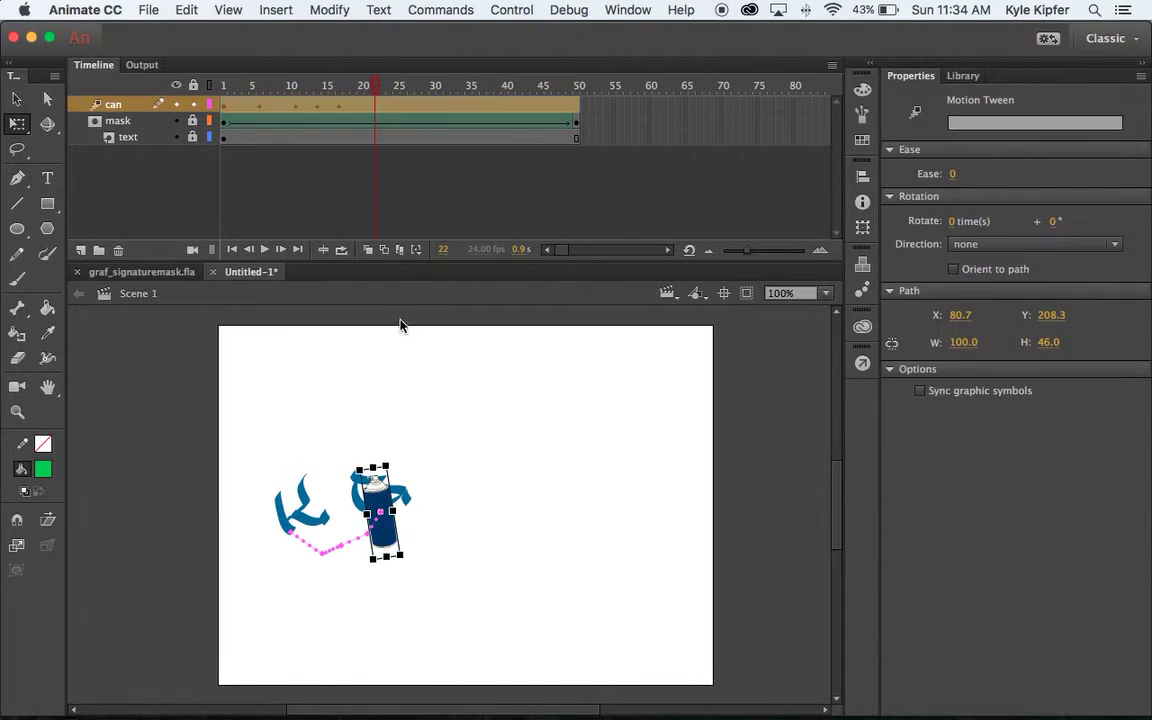
{"action": "mouse_move", "coordinate": [385, 535]}
{"action": "left_mouse_down"}
{"action": "mouse_move", "coordinate": [424, 527]}
{"action": "mouse_move", "coordinate": [437, 540]}
{"action": "mouse_move", "coordinate": [427, 530]}
{"action": "left_mouse_up"}
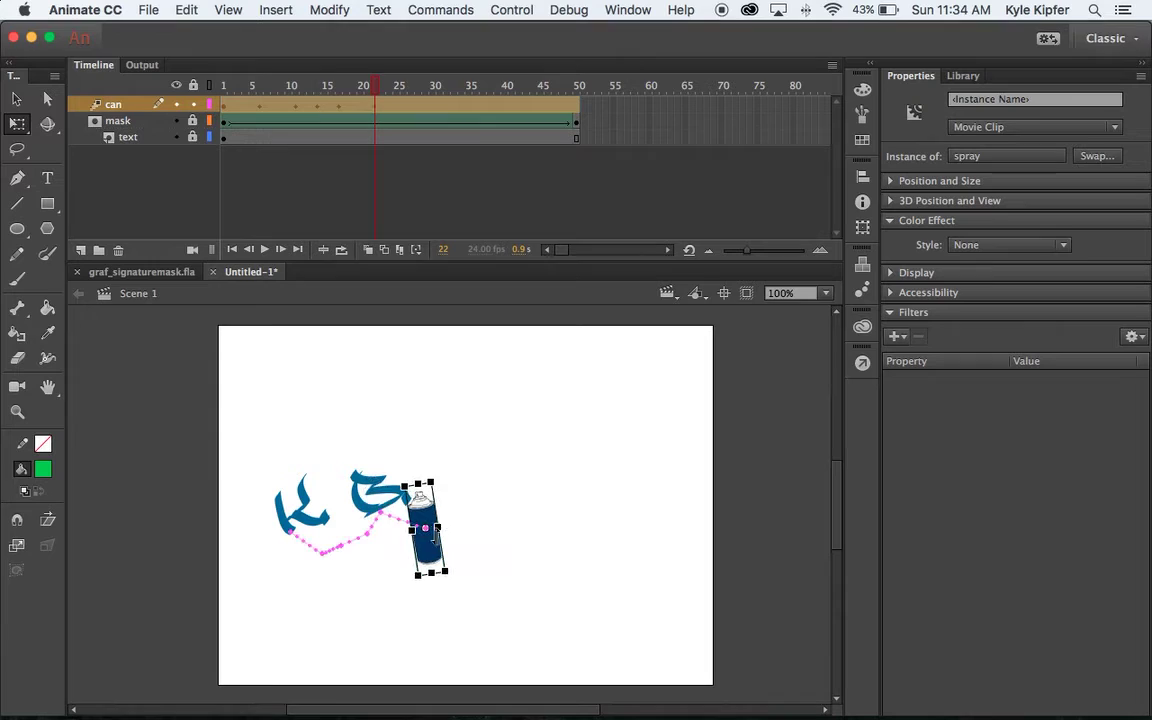
{"action": "left_click_drag", "start_coordinate": [378, 88], "coordinate": [412, 88]}
{"action": "left_click", "coordinate": [412, 104]}
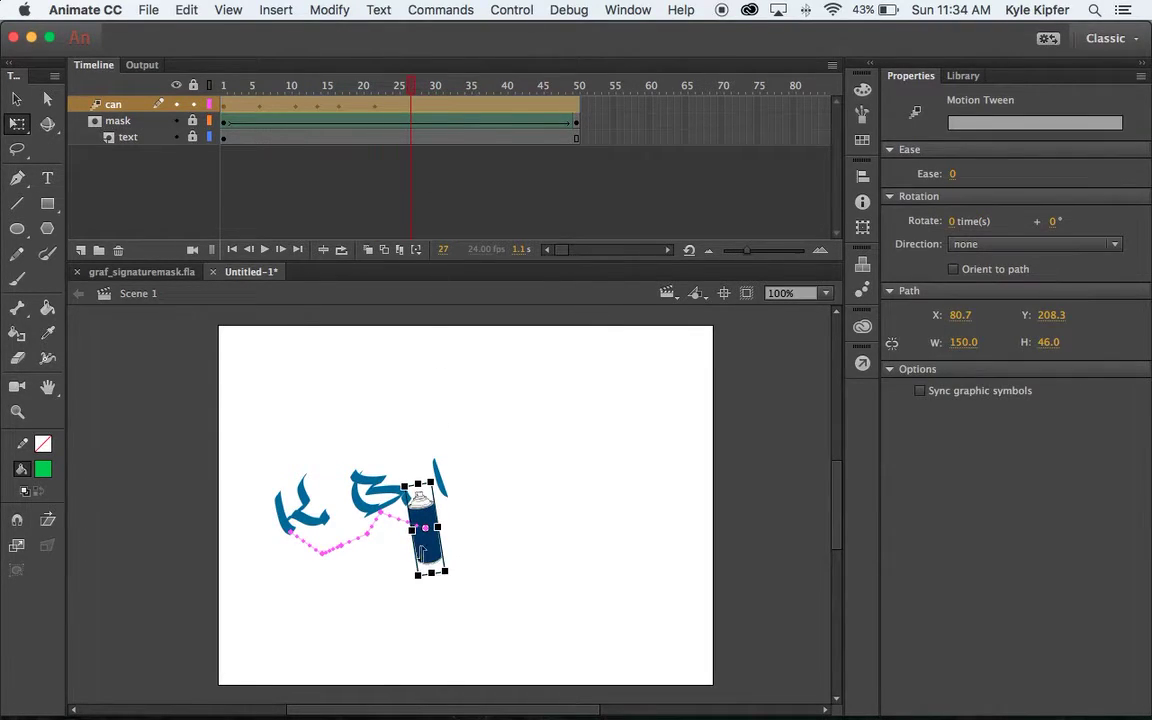
{"action": "mouse_move", "coordinate": [422, 530]}
{"action": "left_mouse_down"}
{"action": "mouse_move", "coordinate": [414, 548]}
{"action": "mouse_move", "coordinate": [450, 530]}
{"action": "left_mouse_up"}
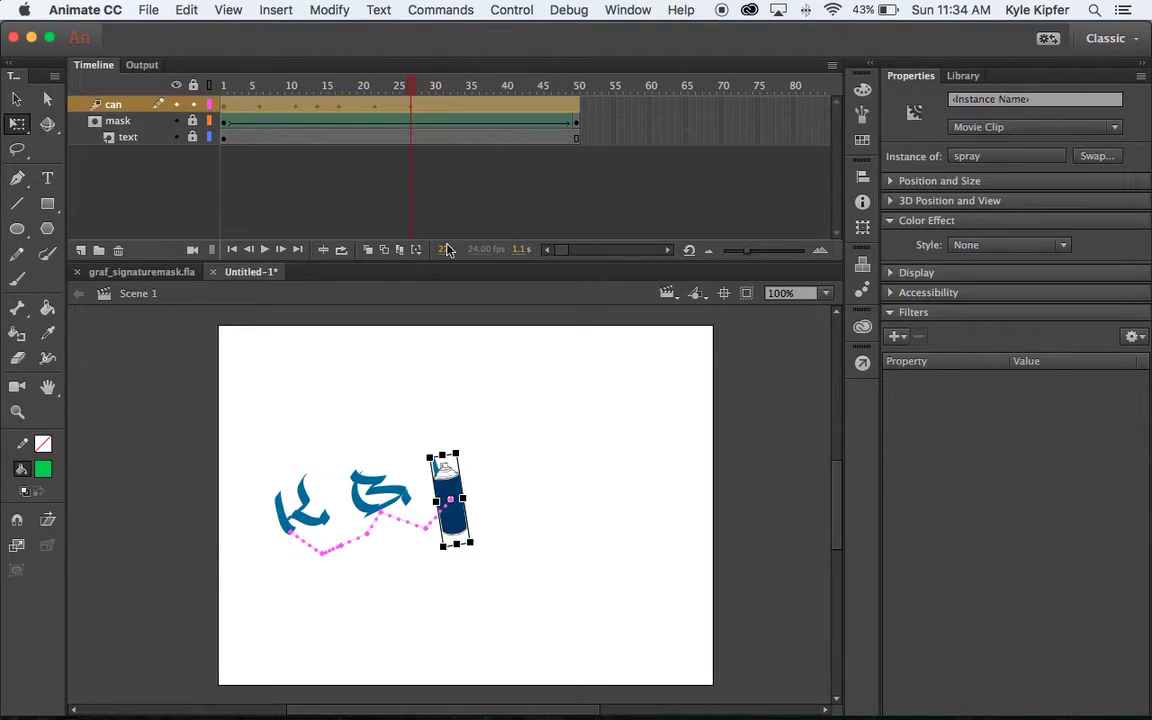
Keep the can at the tip of the revealed letters across frames 33–42
{"action": "left_click_drag", "start_coordinate": [416, 90], "coordinate": [447, 88]}
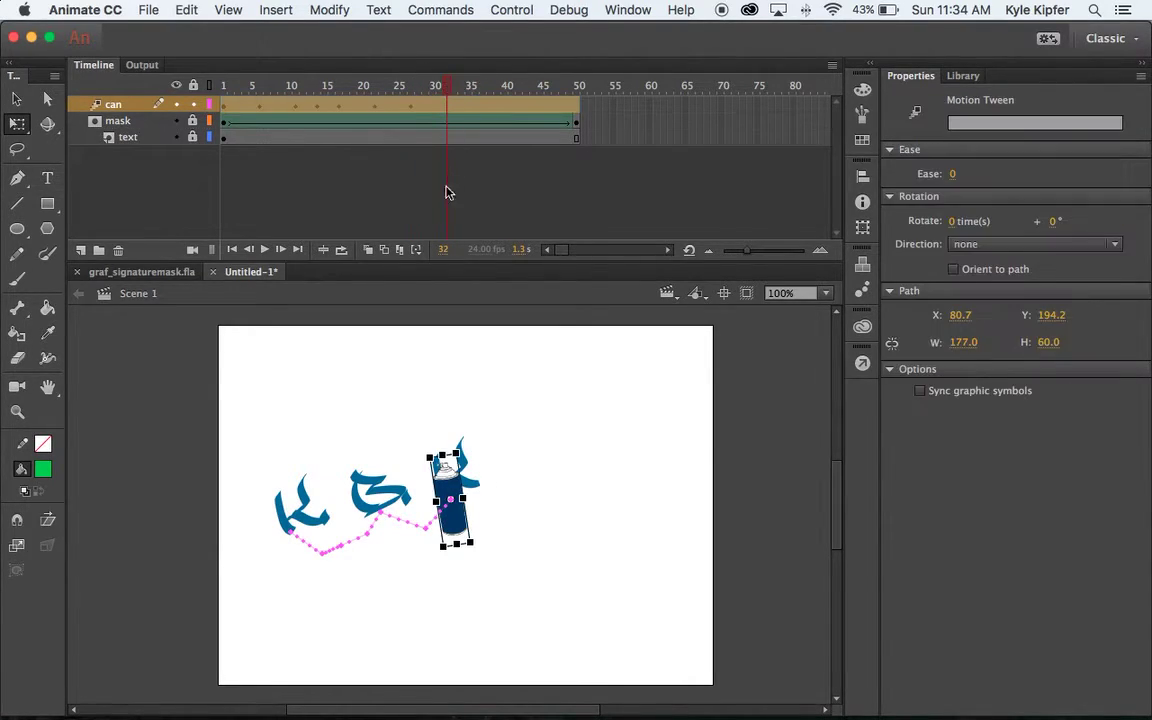
{"action": "left_click_drag", "start_coordinate": [466, 525], "coordinate": [474, 490]}
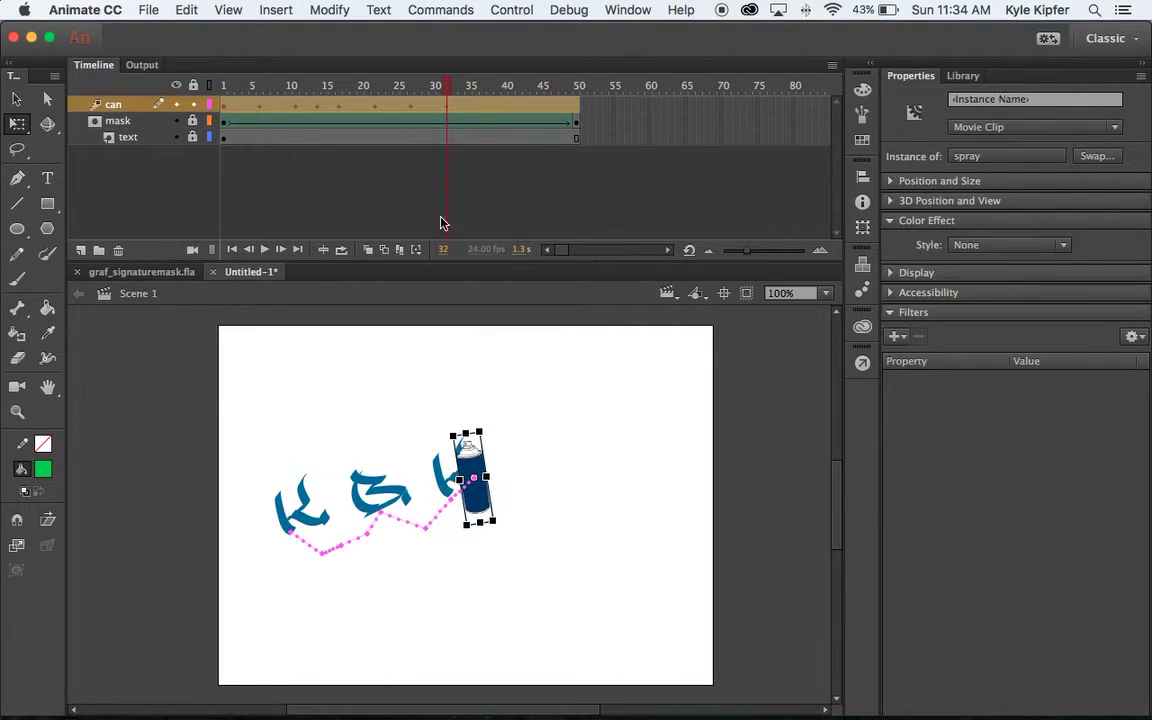
{"action": "left_click", "coordinate": [454, 86]}
{"action": "left_click_drag", "start_coordinate": [454, 86], "coordinate": [463, 95]}
{"action": "left_click_drag", "start_coordinate": [490, 492], "coordinate": [525, 508]}
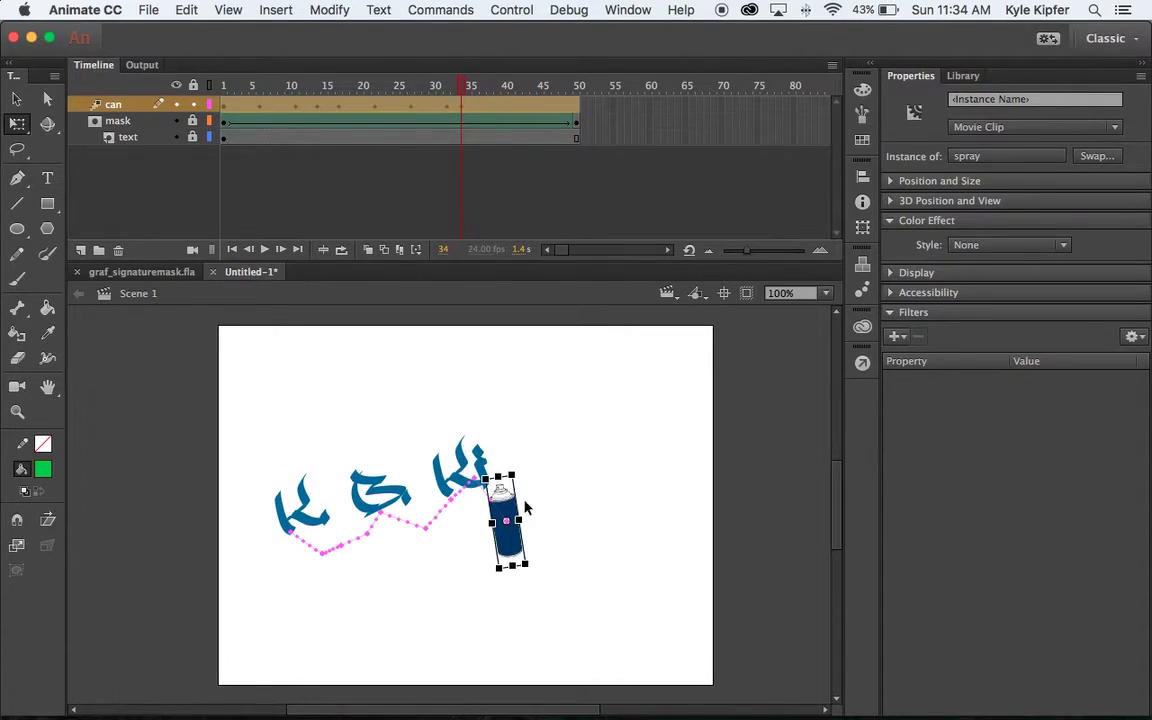
{"action": "left_click", "coordinate": [472, 88]}
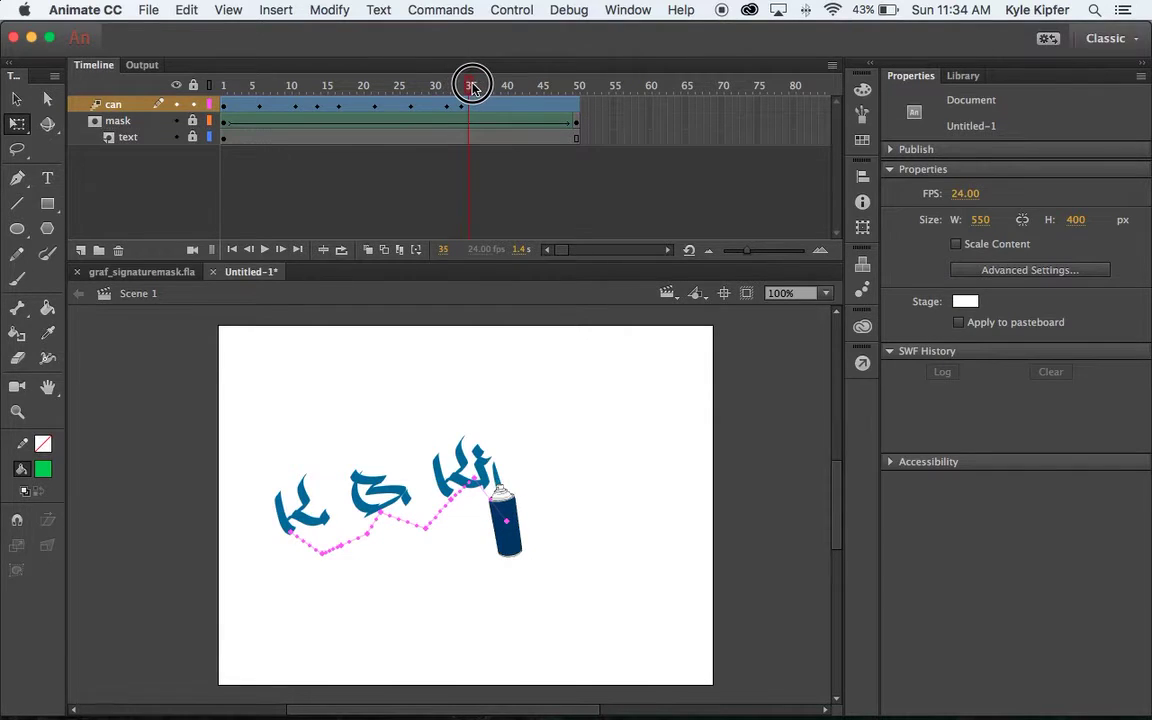
{"action": "left_click_drag", "start_coordinate": [472, 88], "coordinate": [489, 88]}
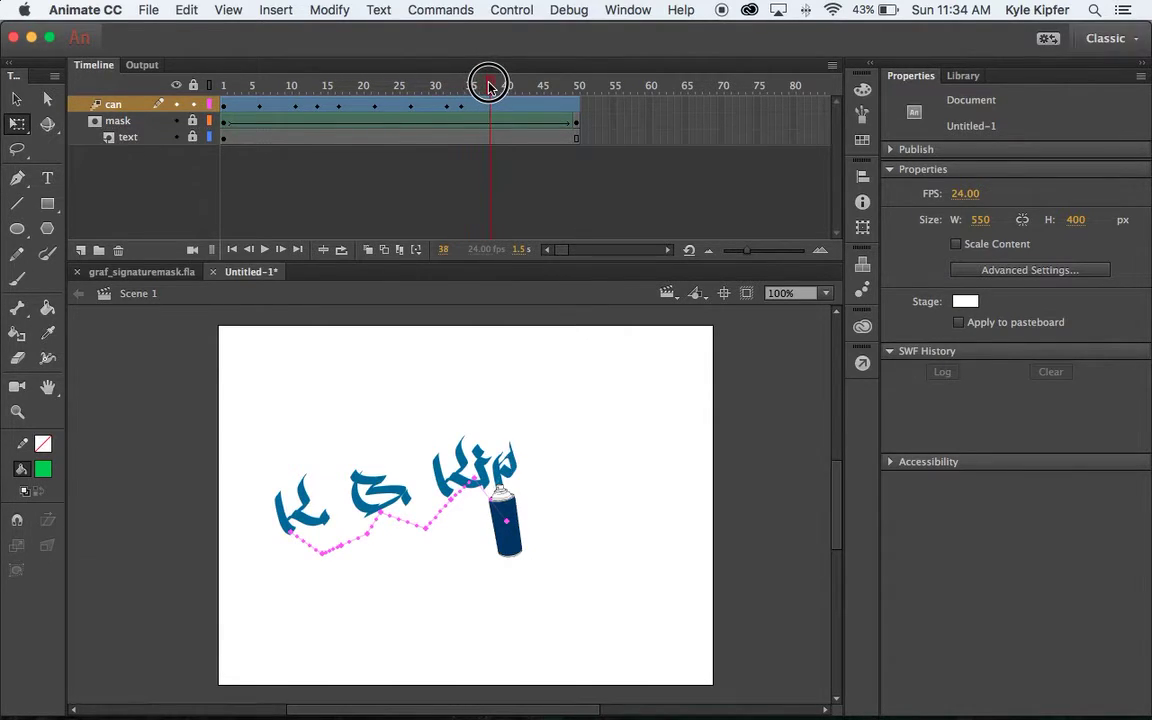
{"action": "left_click", "coordinate": [506, 522]}
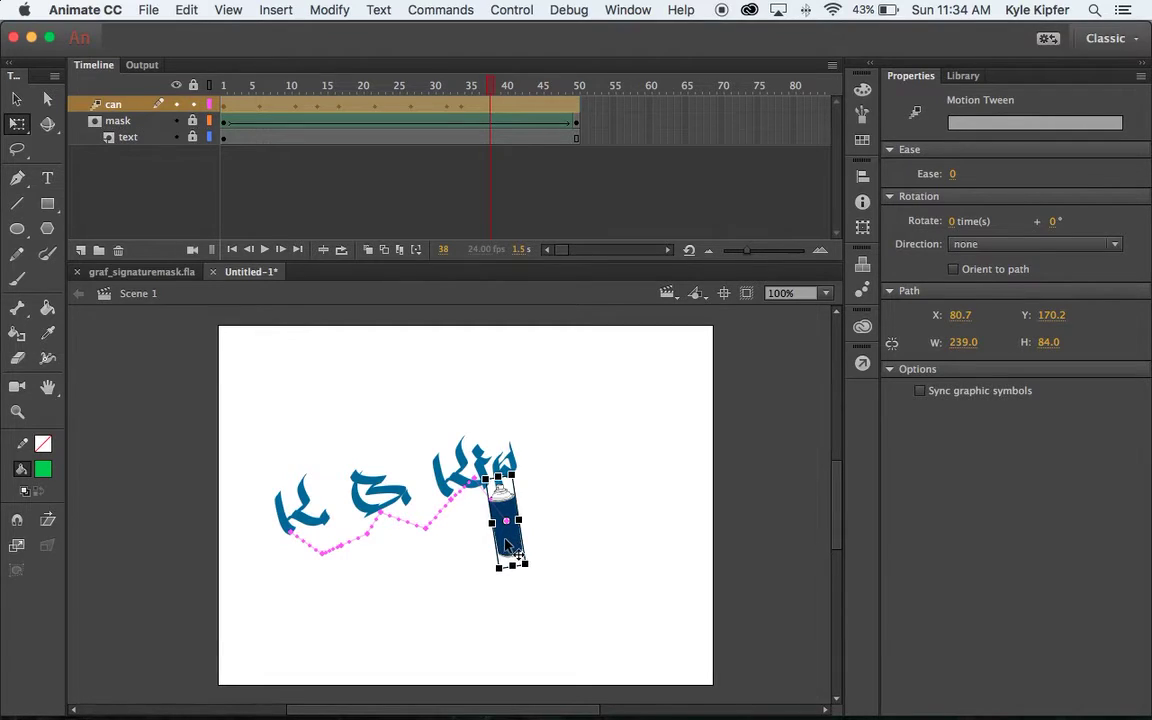
{"action": "left_click_drag", "start_coordinate": [508, 545], "coordinate": [522, 505]}
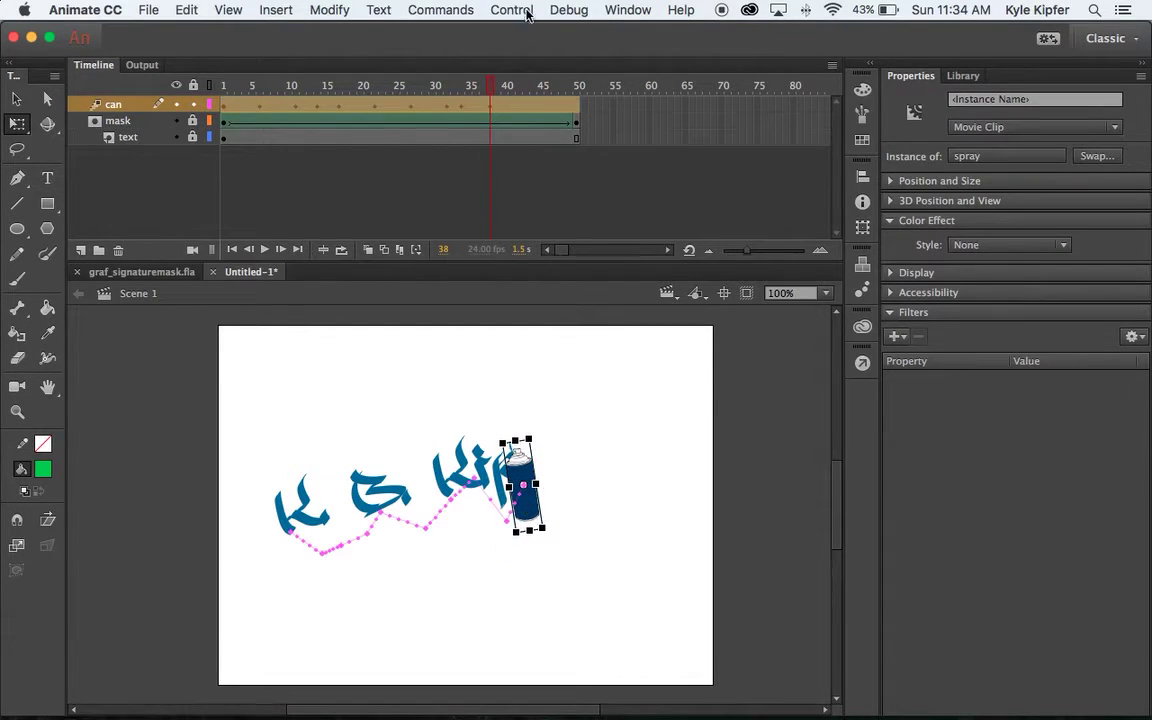
{"action": "left_click_drag", "start_coordinate": [492, 86], "coordinate": [515, 88]}
{"action": "left_click", "coordinate": [522, 480]}
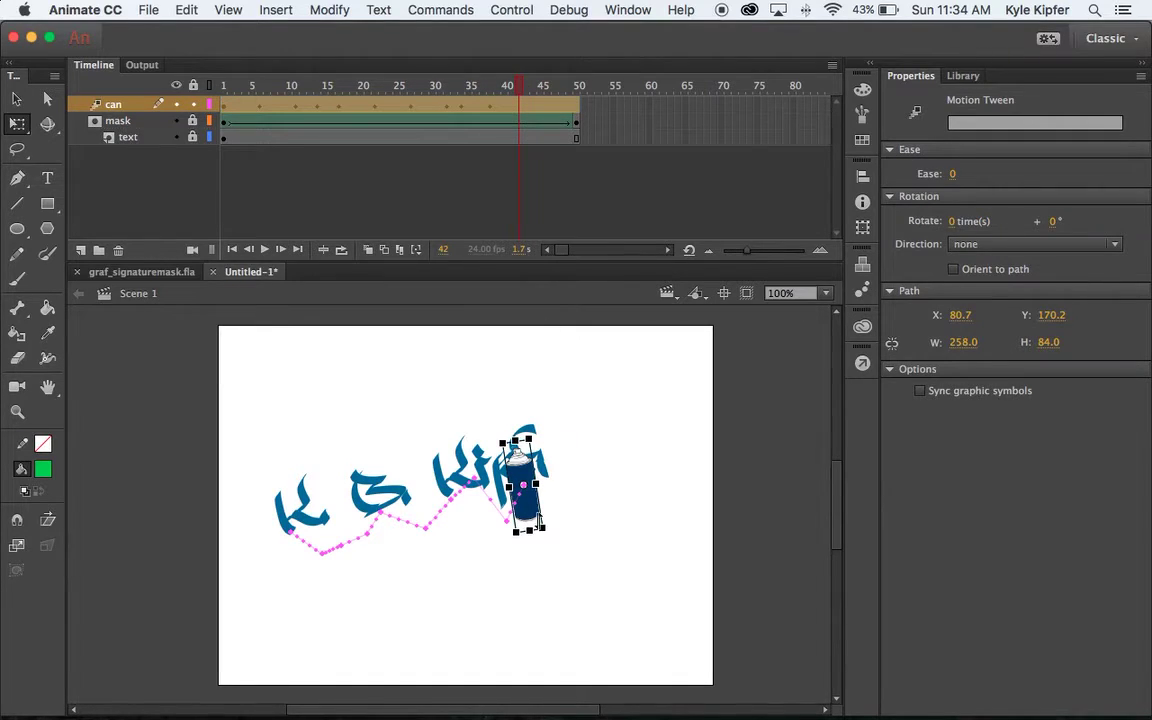
{"action": "mouse_move", "coordinate": [537, 520]}
{"action": "left_mouse_down"}
{"action": "mouse_move", "coordinate": [556, 500]}
{"action": "mouse_move", "coordinate": [563, 512]}
{"action": "left_mouse_up"}
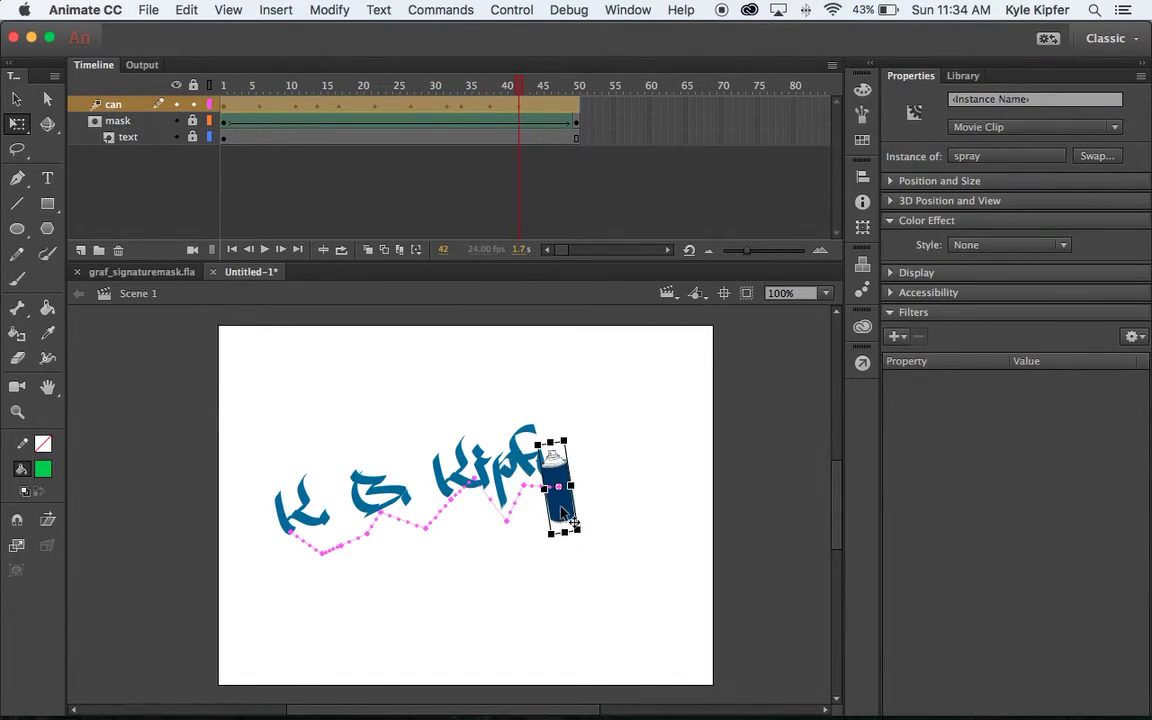
Place the can just past the name's end at frame 50, then rewind to frame 1
{"action": "left_click_drag", "start_coordinate": [524, 86], "coordinate": [555, 90]}
{"action": "left_click", "coordinate": [555, 104]}
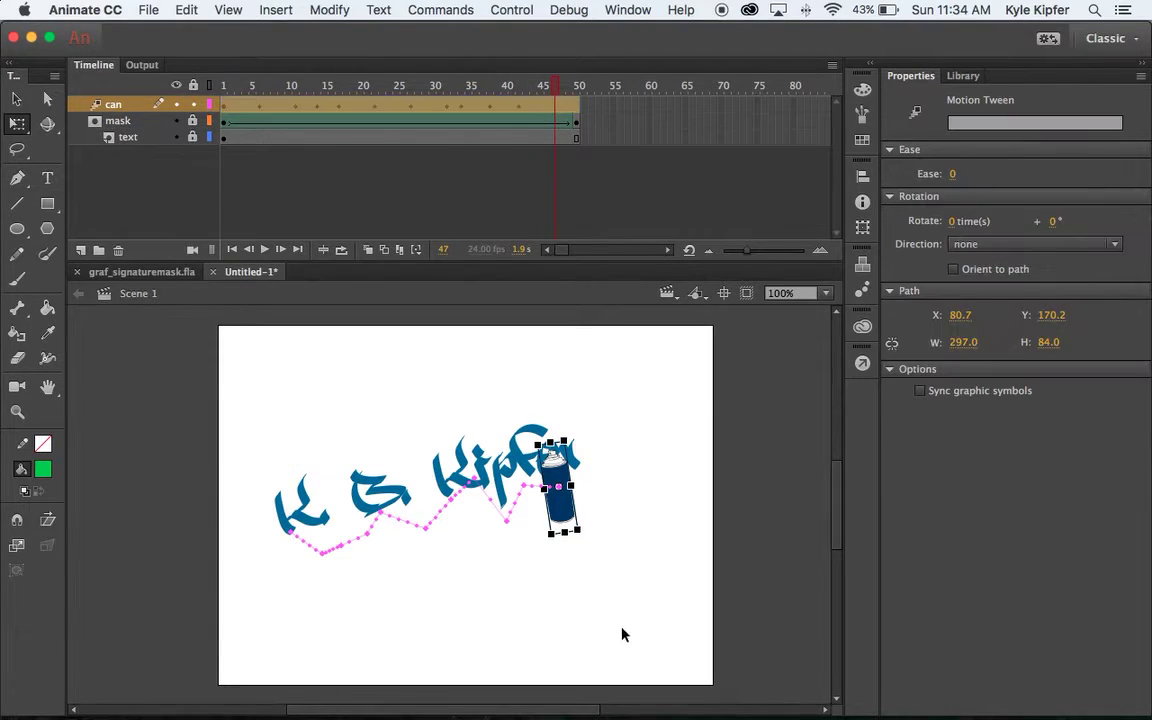
{"action": "mouse_move", "coordinate": [561, 500]}
{"action": "left_mouse_down"}
{"action": "mouse_move", "coordinate": [568, 512]}
{"action": "mouse_move", "coordinate": [594, 510]}
{"action": "left_mouse_up"}
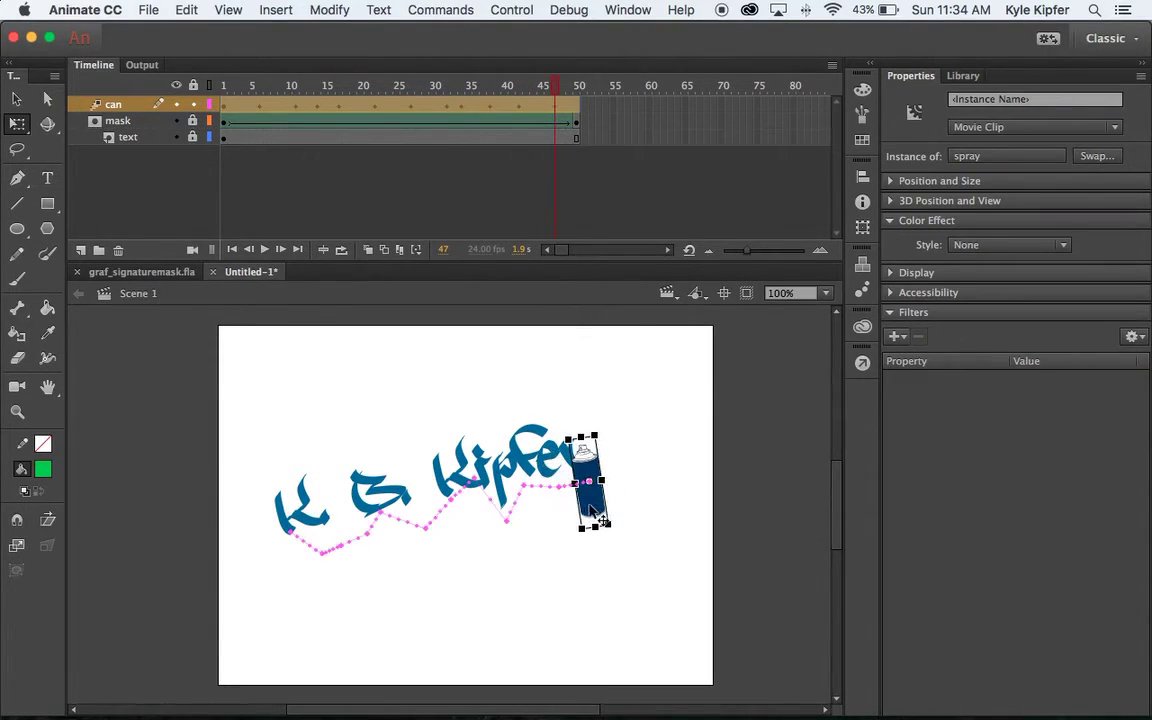
{"action": "left_click_drag", "start_coordinate": [560, 85], "coordinate": [579, 88]}
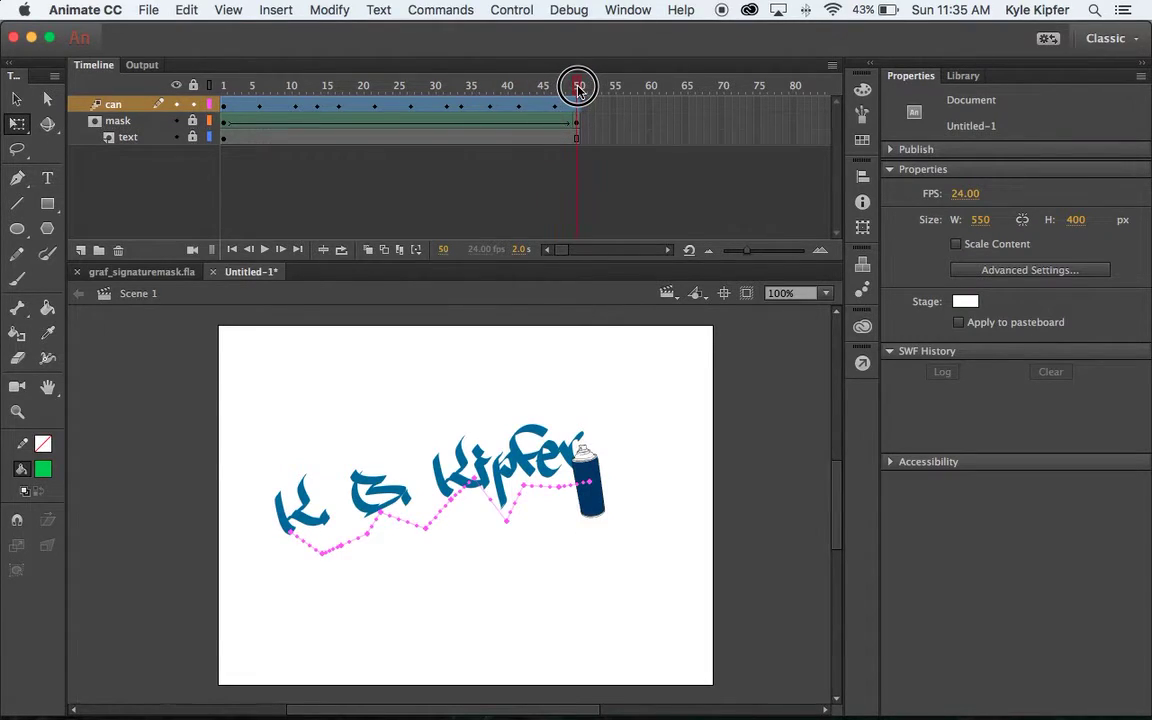
{"action": "left_click", "coordinate": [576, 104]}
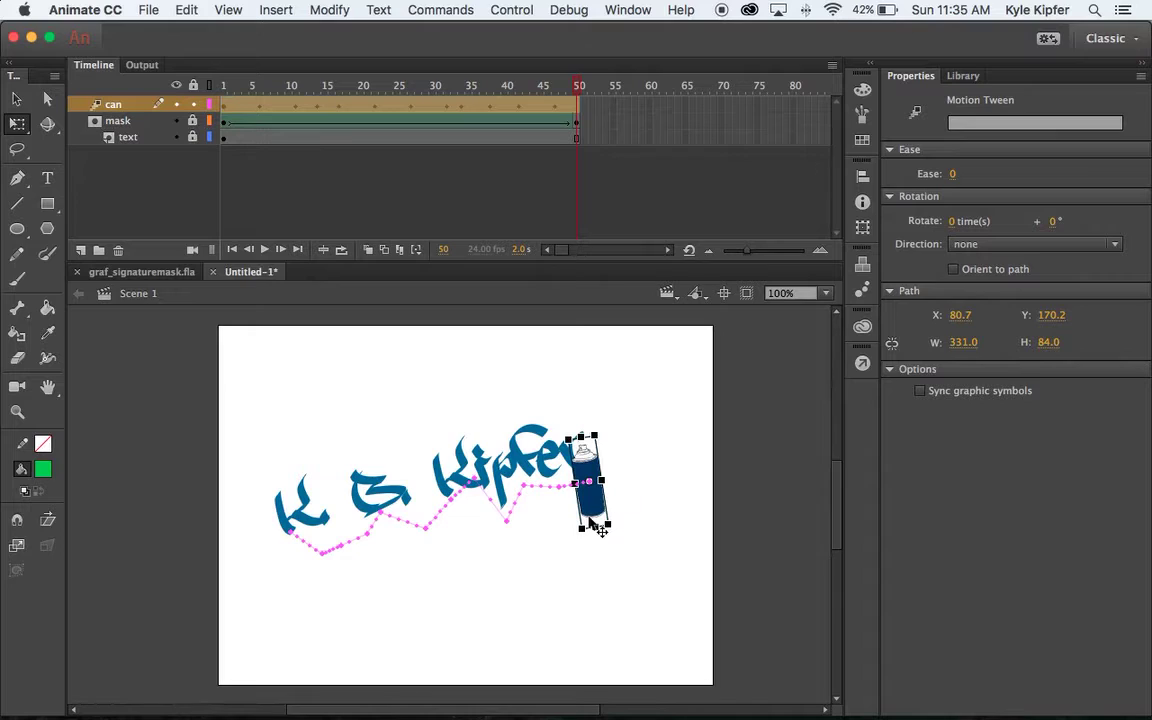
{"action": "mouse_move", "coordinate": [600, 530]}
{"action": "left_mouse_down"}
{"action": "mouse_move", "coordinate": [612, 485]}
{"action": "mouse_move", "coordinate": [638, 495]}
{"action": "left_mouse_up"}
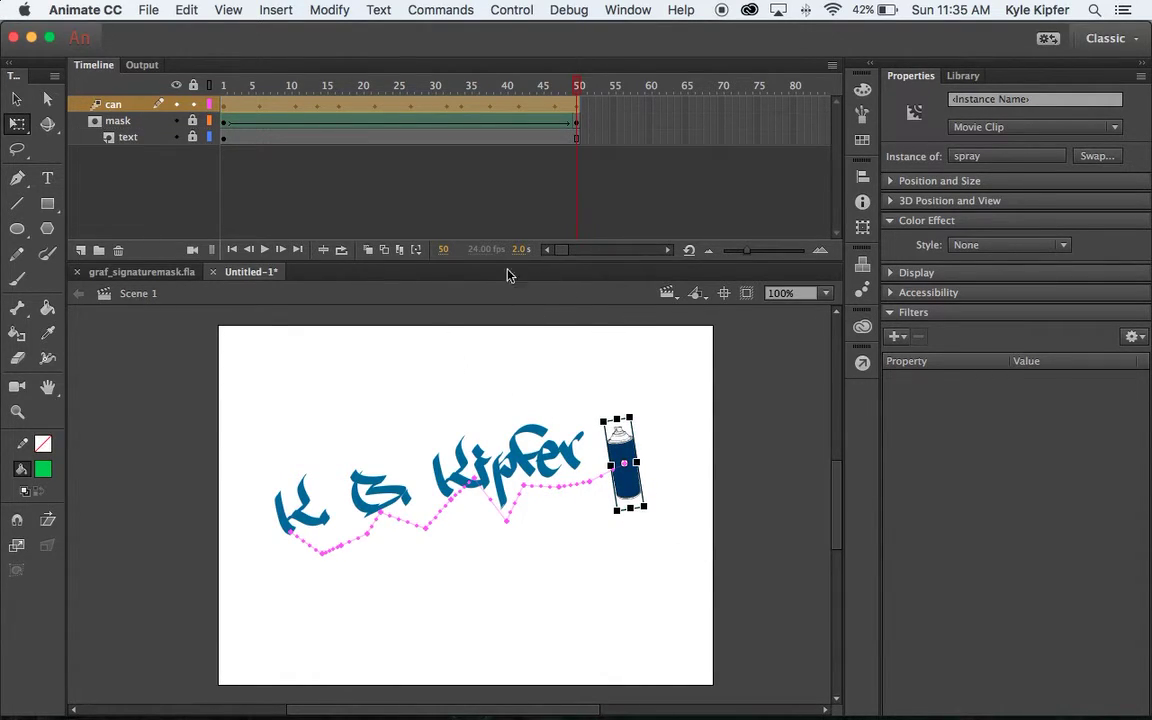
{"action": "left_click_drag", "start_coordinate": [577, 88], "coordinate": [160, 83]}
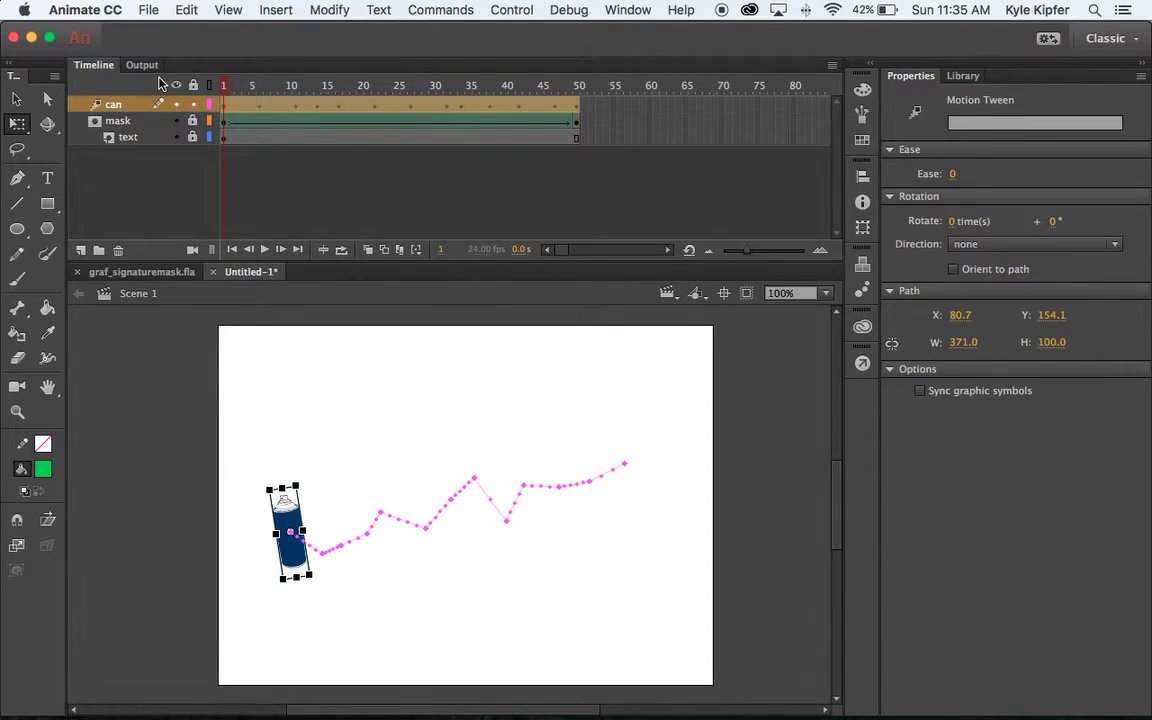
{"action": "key", "text": "super+Return"}
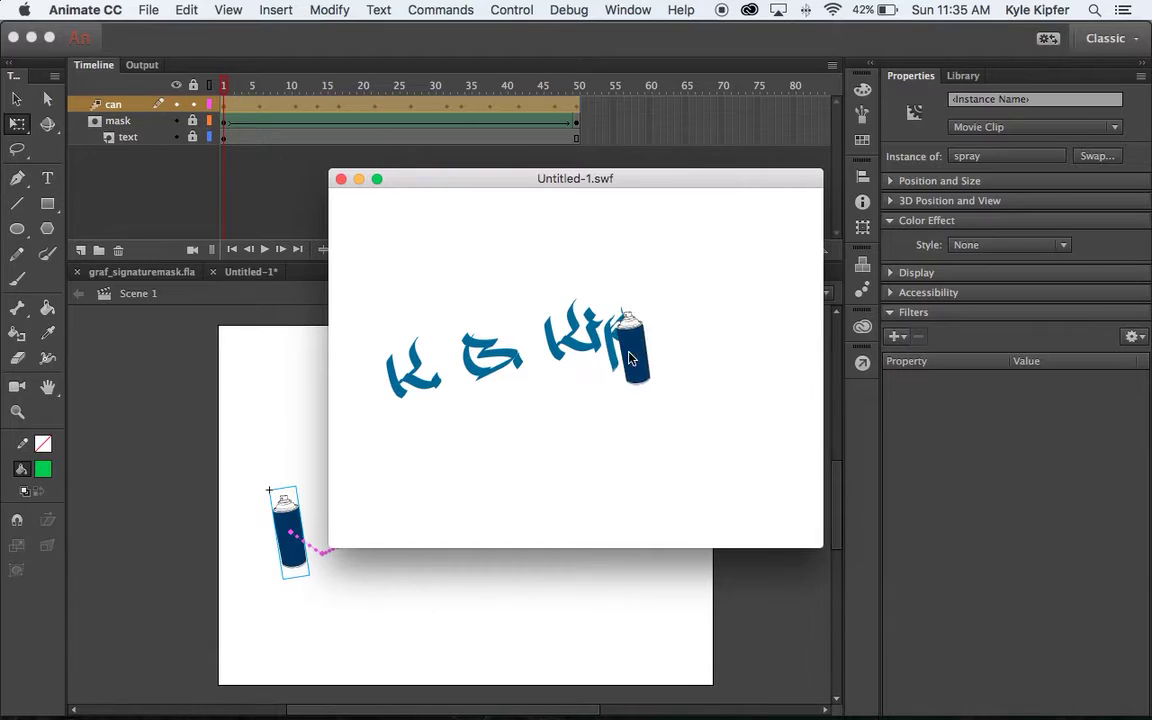
{"action": "left_click", "coordinate": [341, 179]}
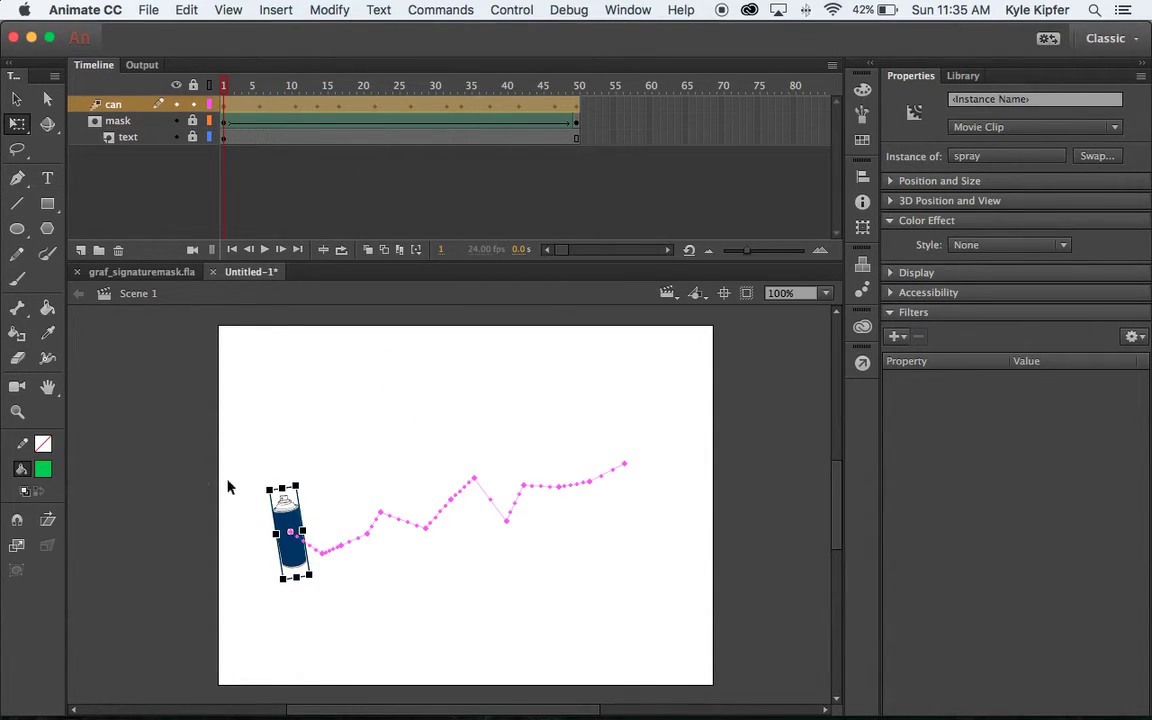
{"action": "left_click", "coordinate": [146, 395]}
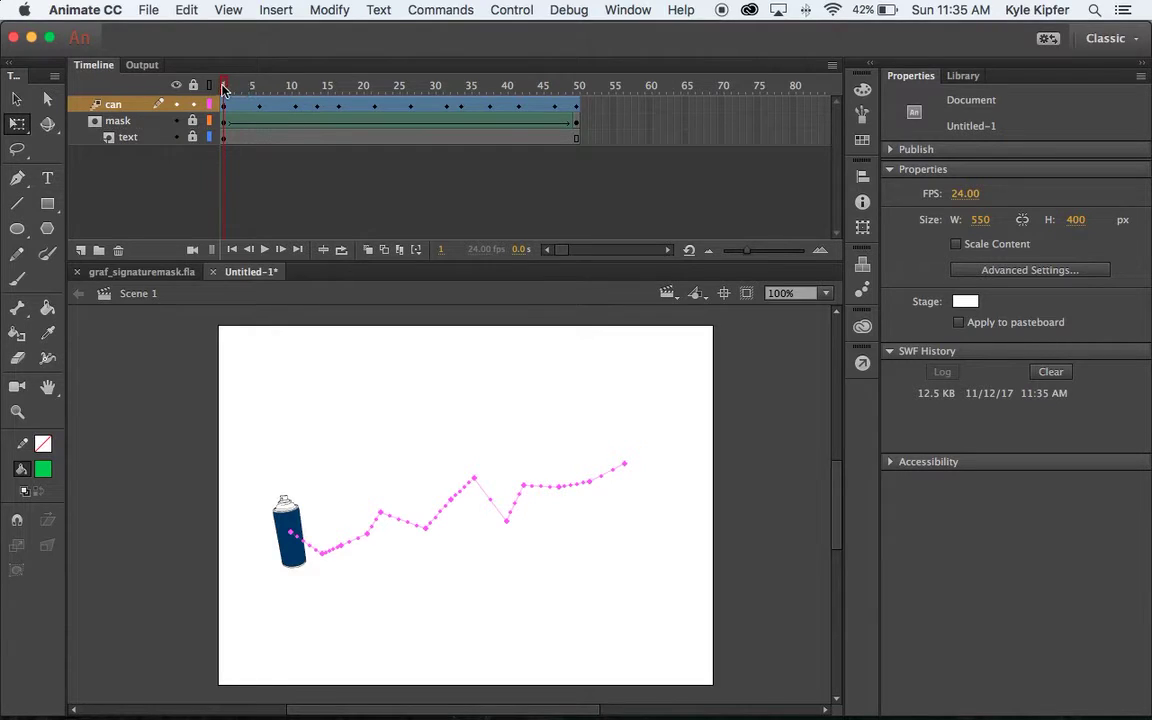
{"action": "left_click_drag", "start_coordinate": [224, 88], "coordinate": [653, 90]}
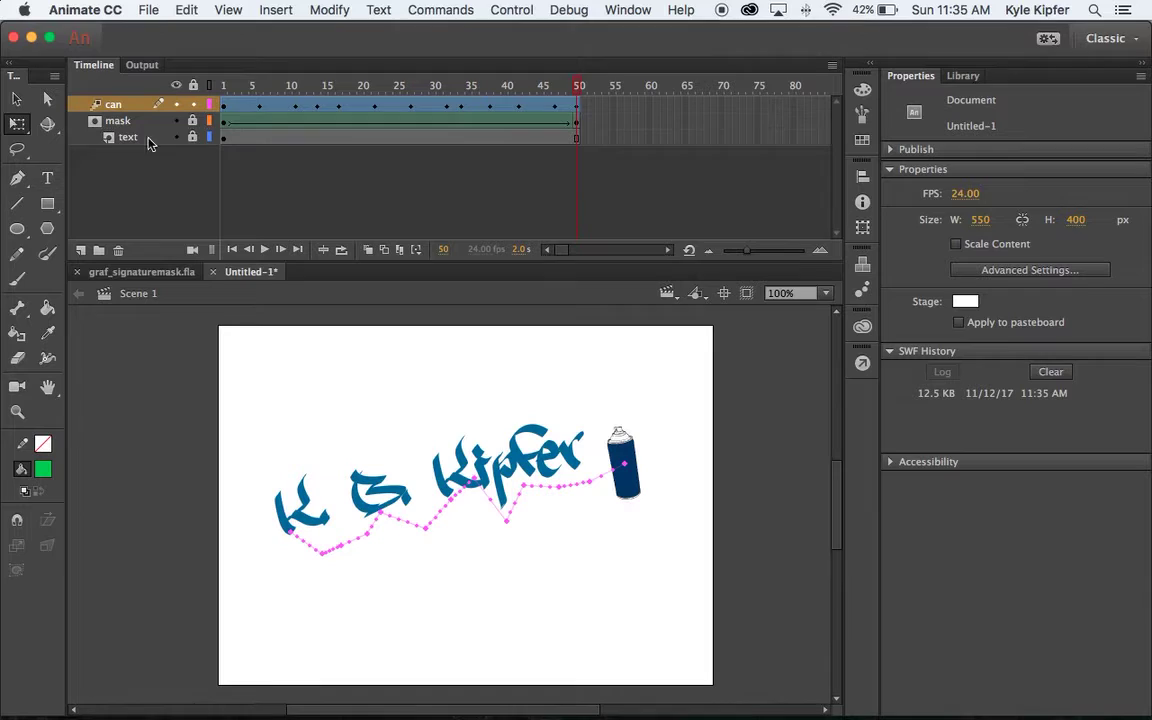
{"action": "left_click", "coordinate": [225, 105]}
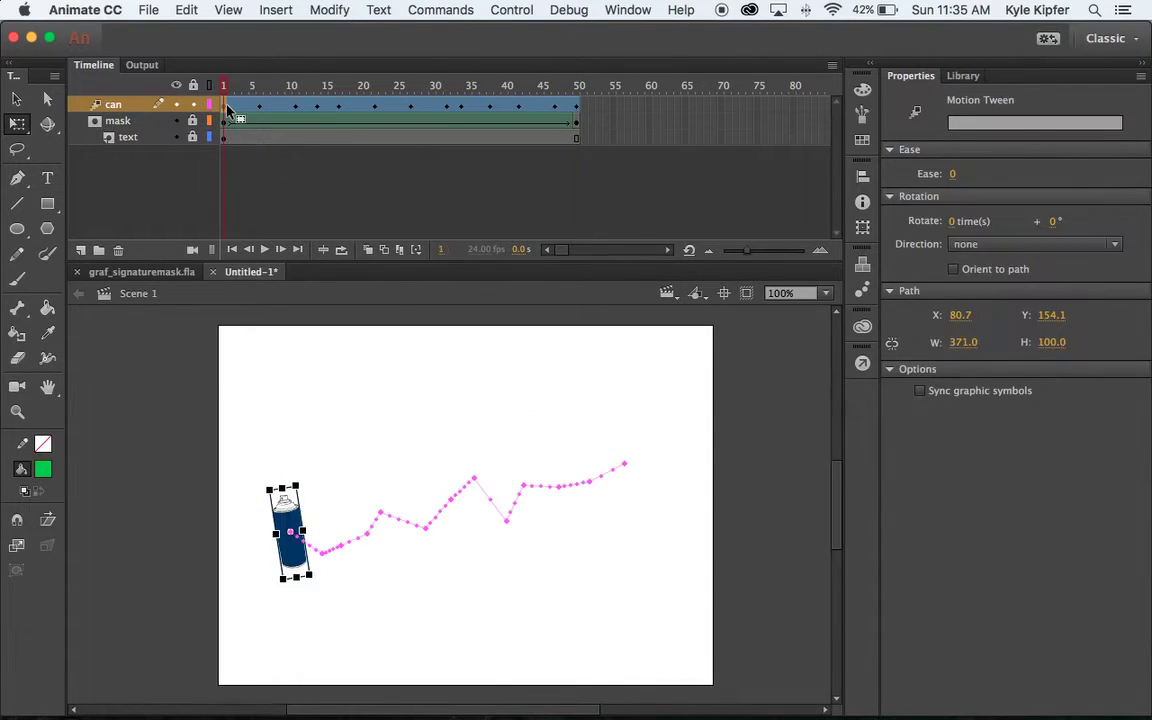
Enter the spray symbol and zoom to 800% on the can's nozzle
{"action": "double_click", "coordinate": [296, 561]}
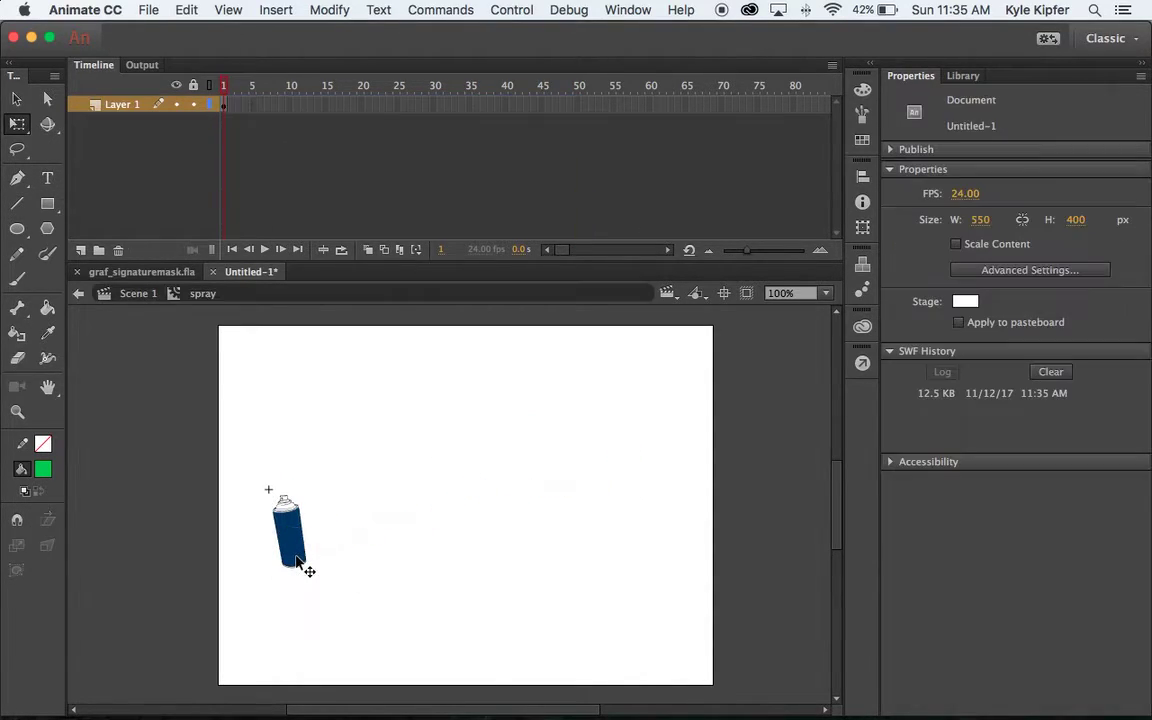
{"action": "key", "text": "v"}
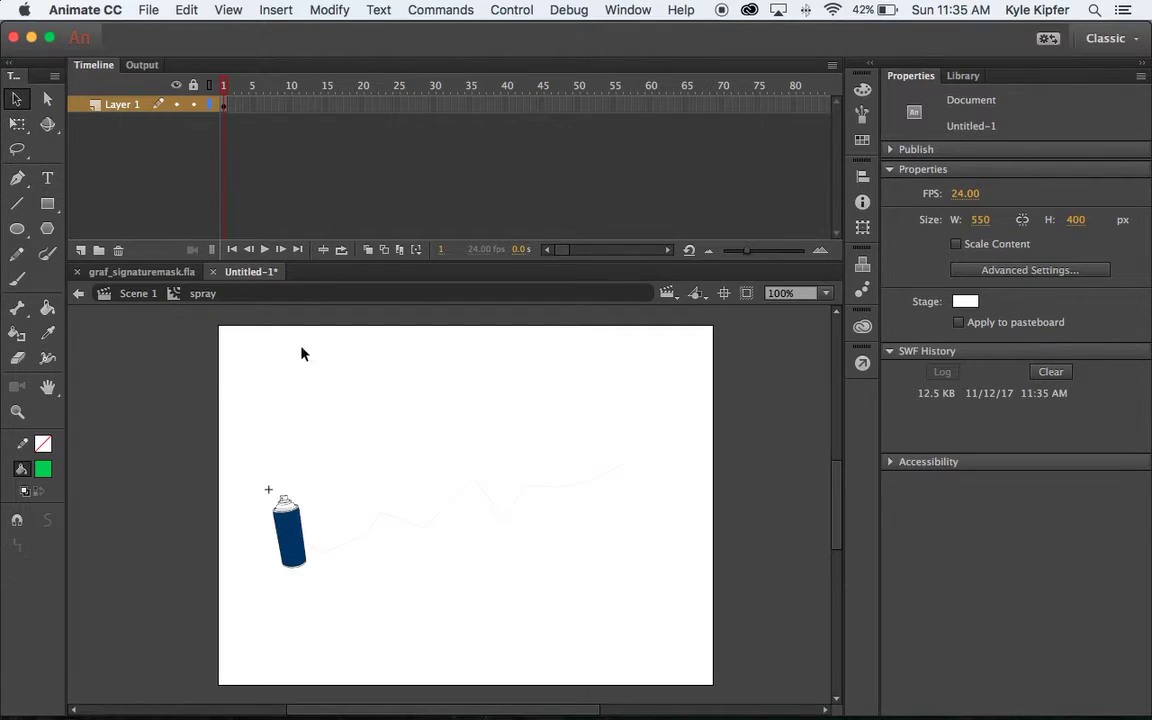
{"action": "key", "text": "z"}
{"action": "left_click", "coordinate": [285, 500]}
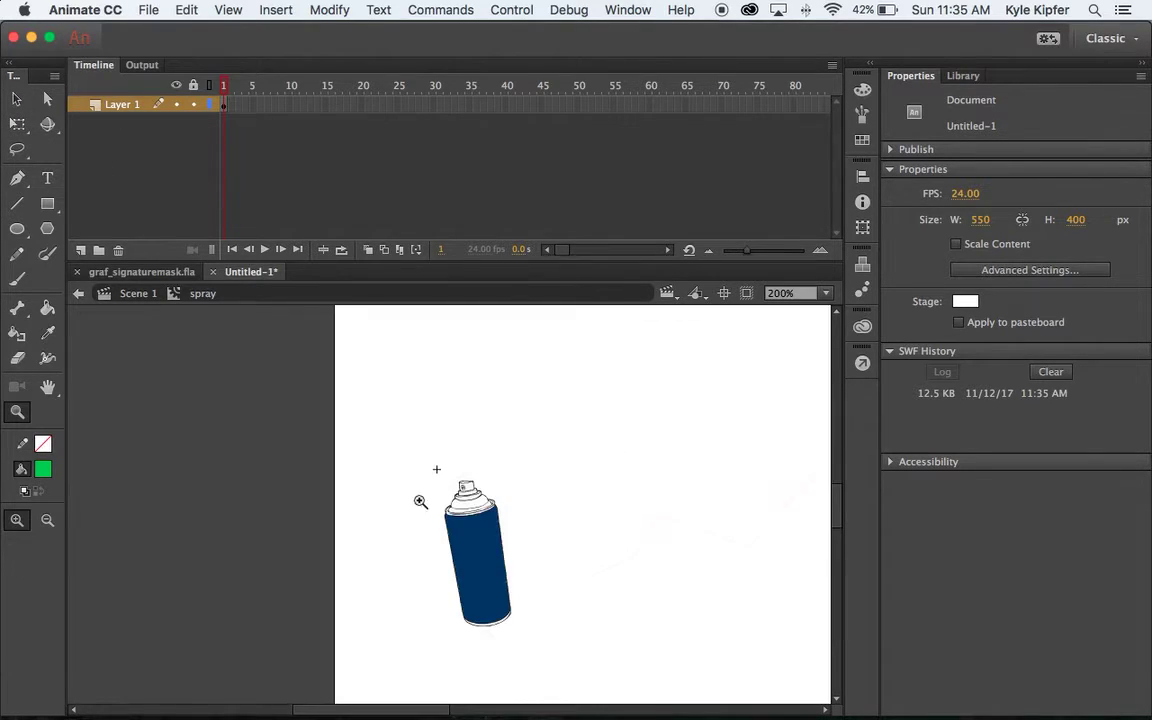
{"action": "left_click", "coordinate": [290, 500]}
{"action": "left_click", "coordinate": [405, 525]}
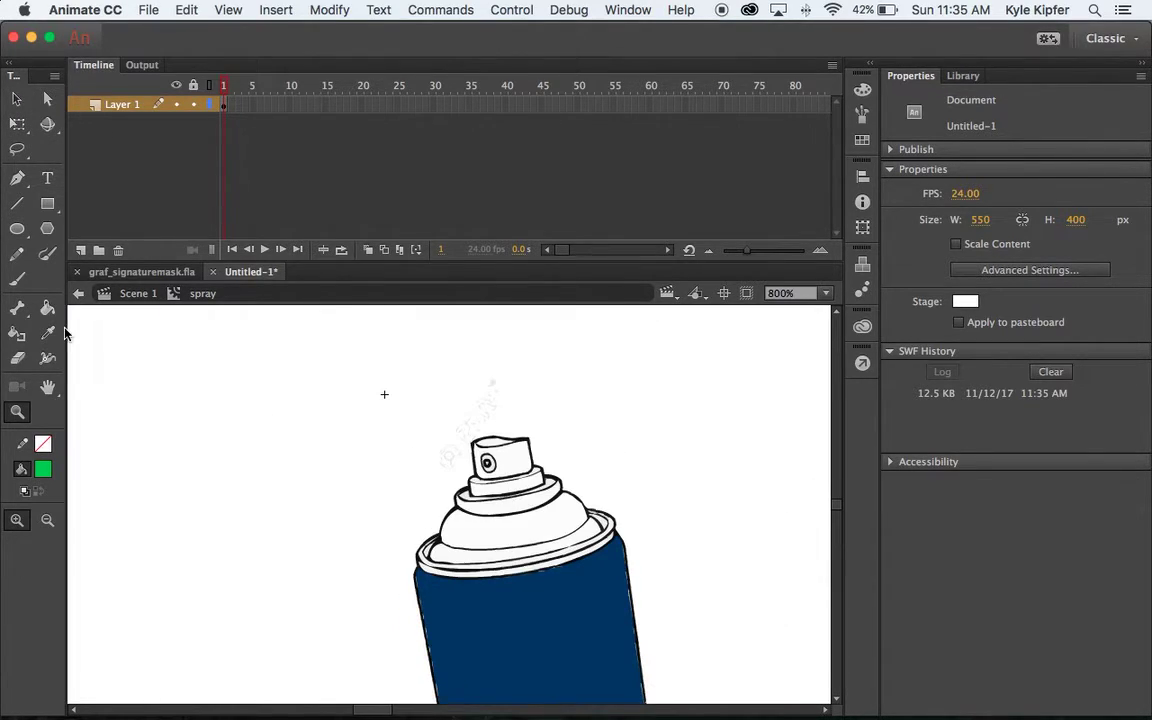
Draw a strokeless #003366 dark blue circle beside the nozzle
{"action": "left_click", "coordinate": [17, 228]}
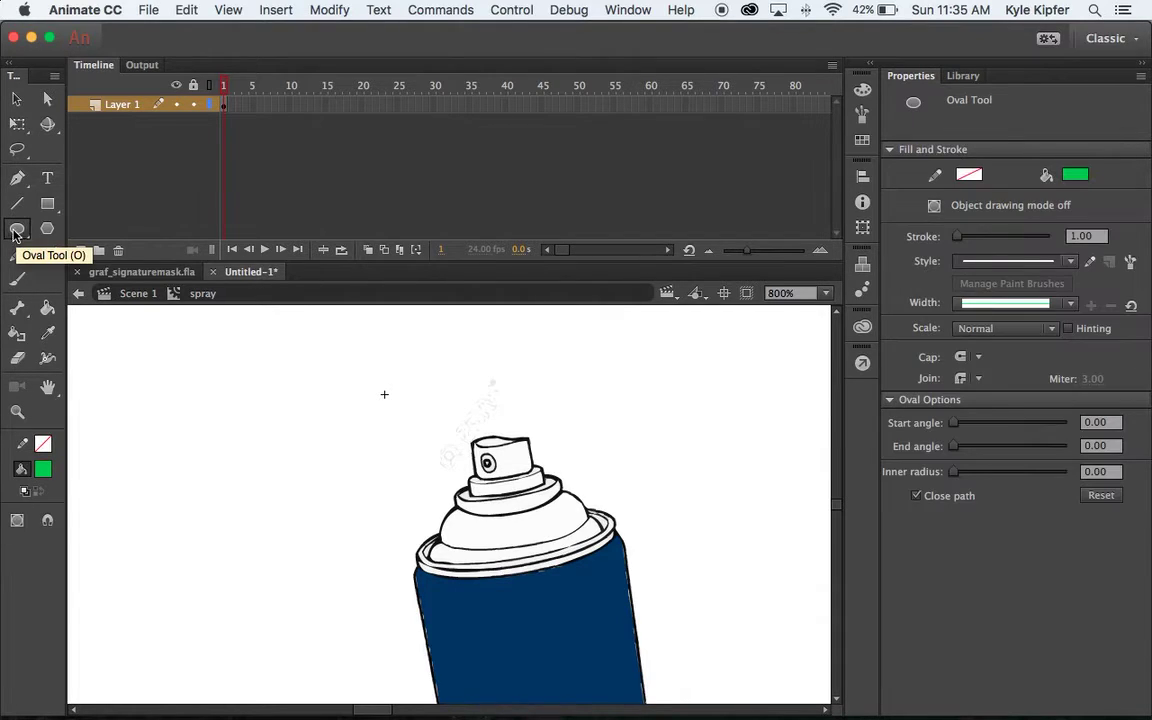
{"action": "left_click", "coordinate": [45, 472]}
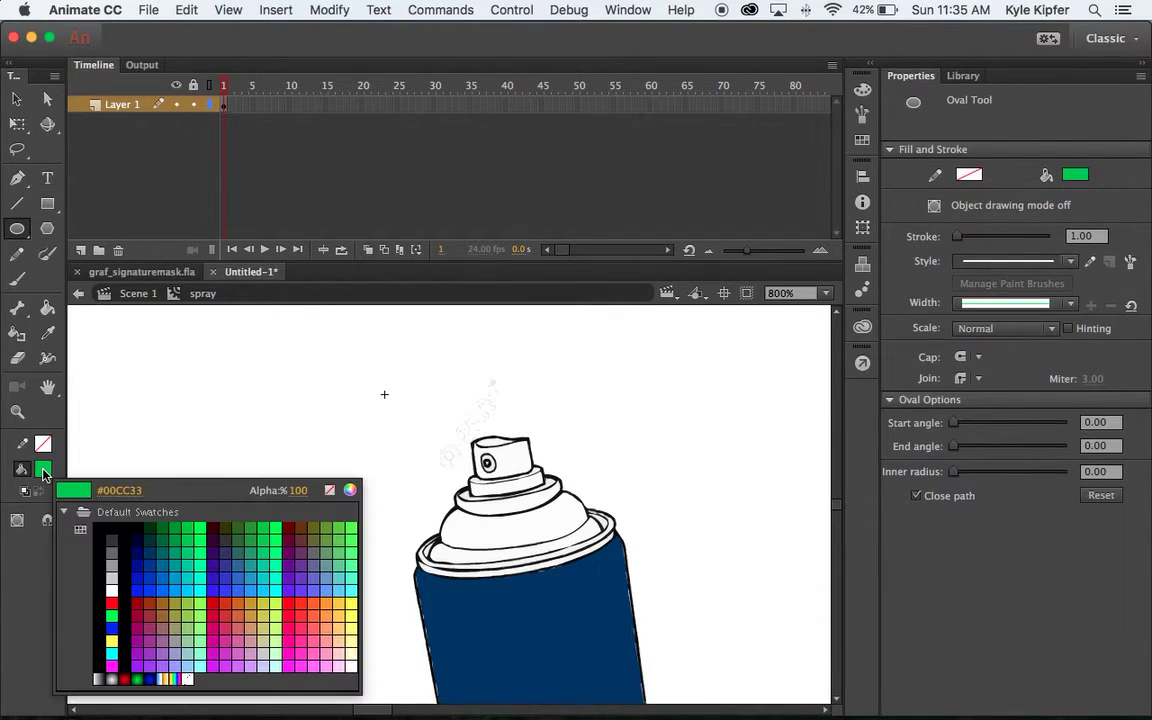
{"action": "left_click", "coordinate": [156, 551]}
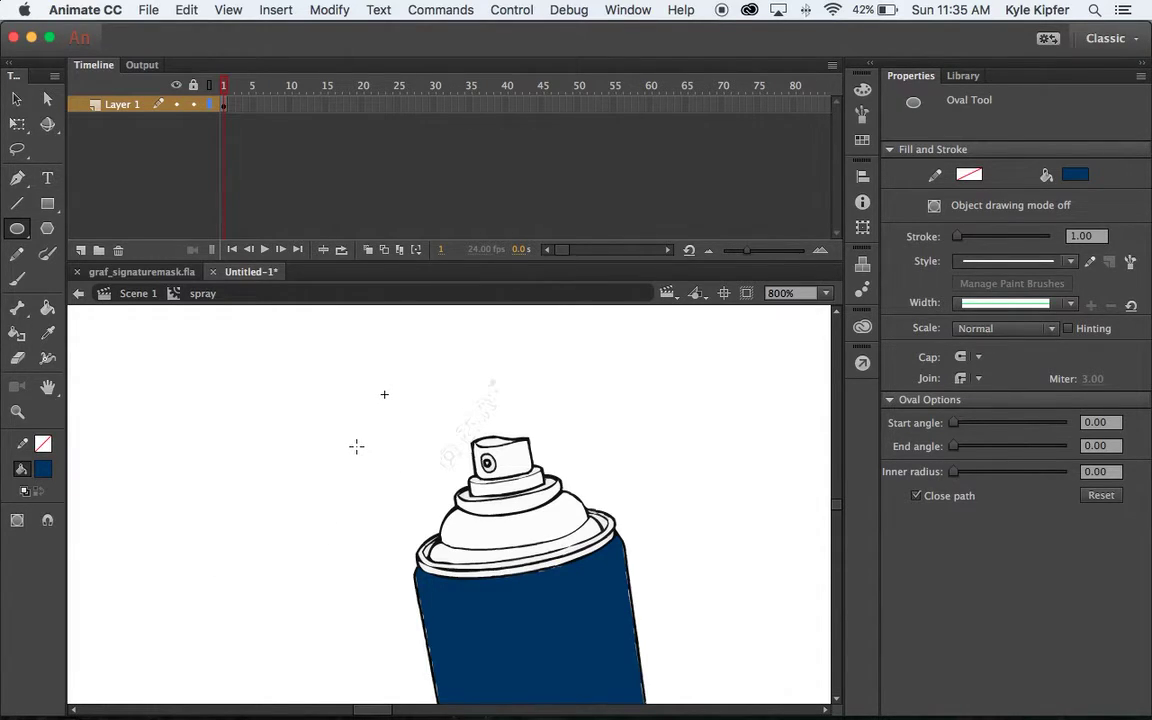
{"action": "left_click_drag", "start_coordinate": [356, 446], "coordinate": [435, 520]}
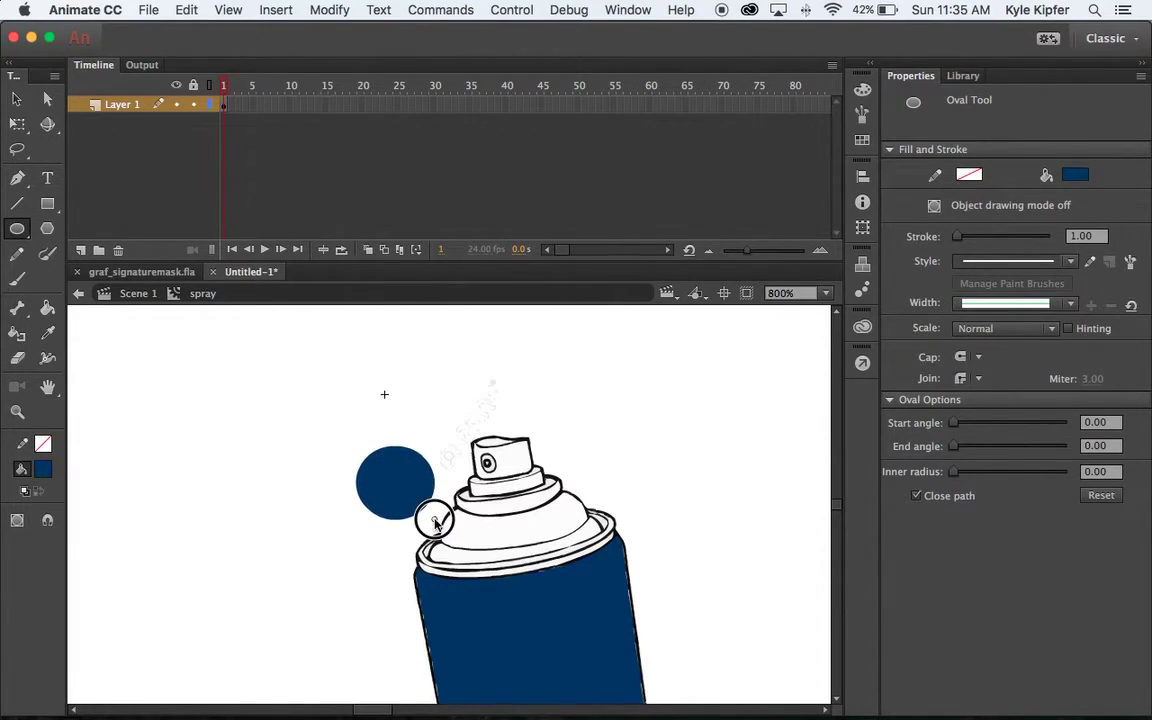
{"action": "key", "text": "v"}
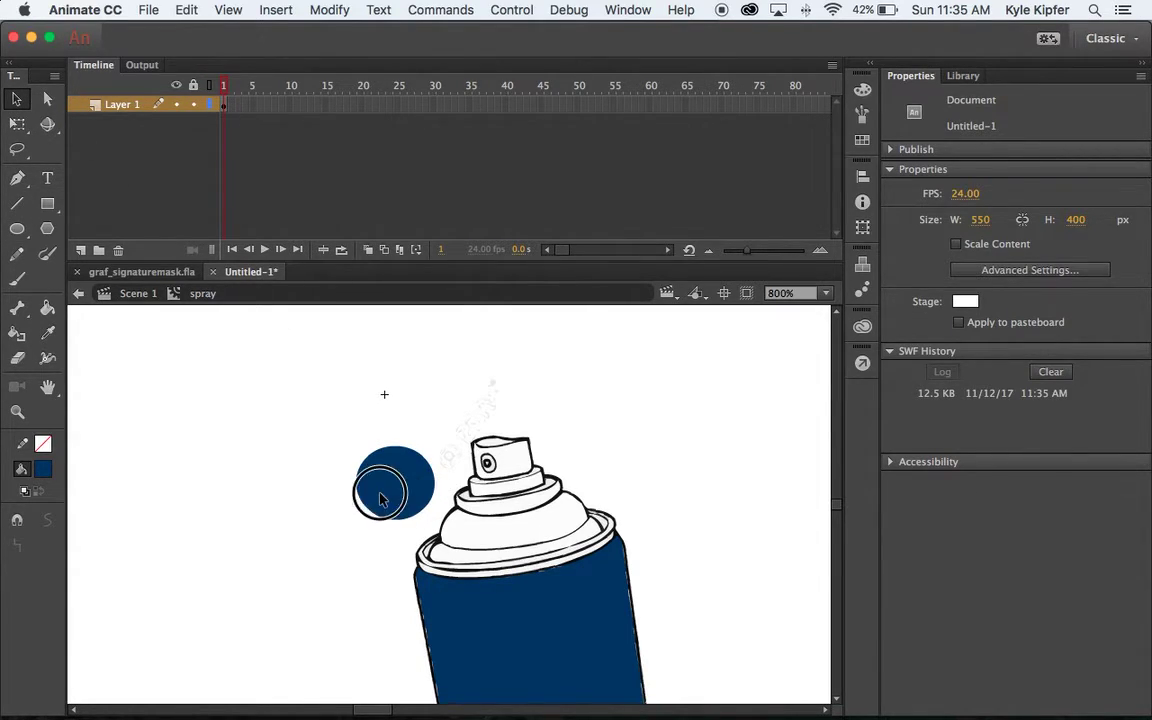
{"action": "left_click", "coordinate": [390, 492]}
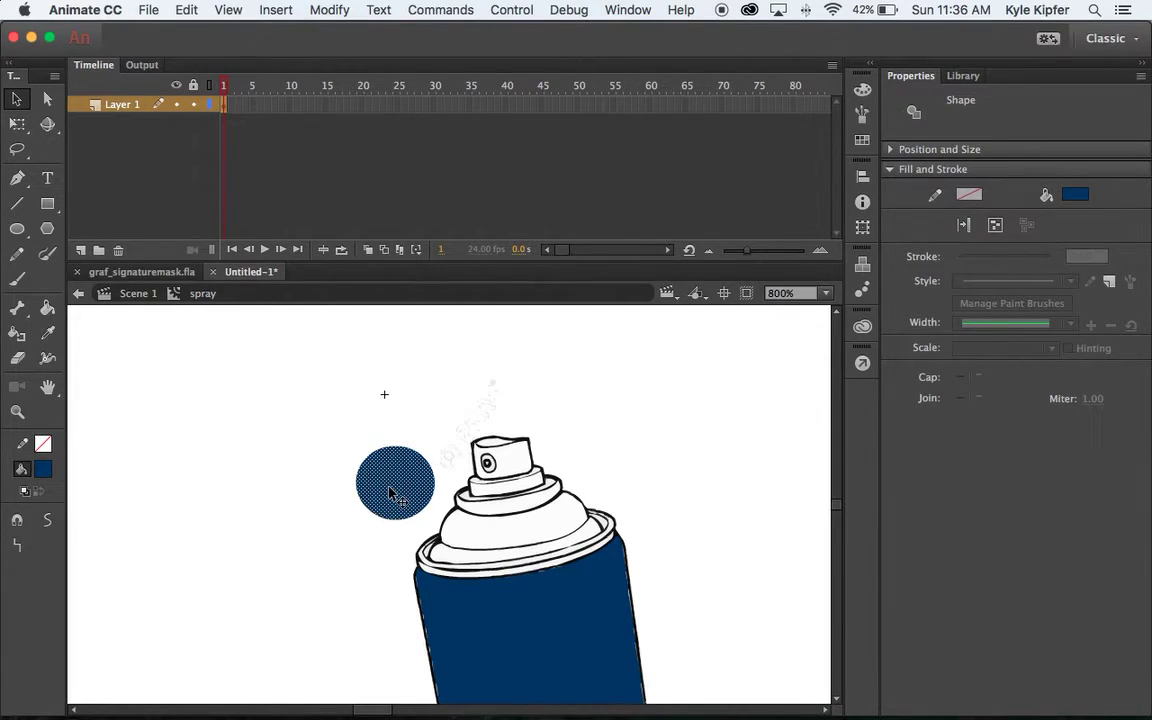
Cut the blue circle, add a new layer named aint, and rename the can's layer to can
{"action": "key", "text": "Delete"}
{"action": "left_click", "coordinate": [80, 251]}
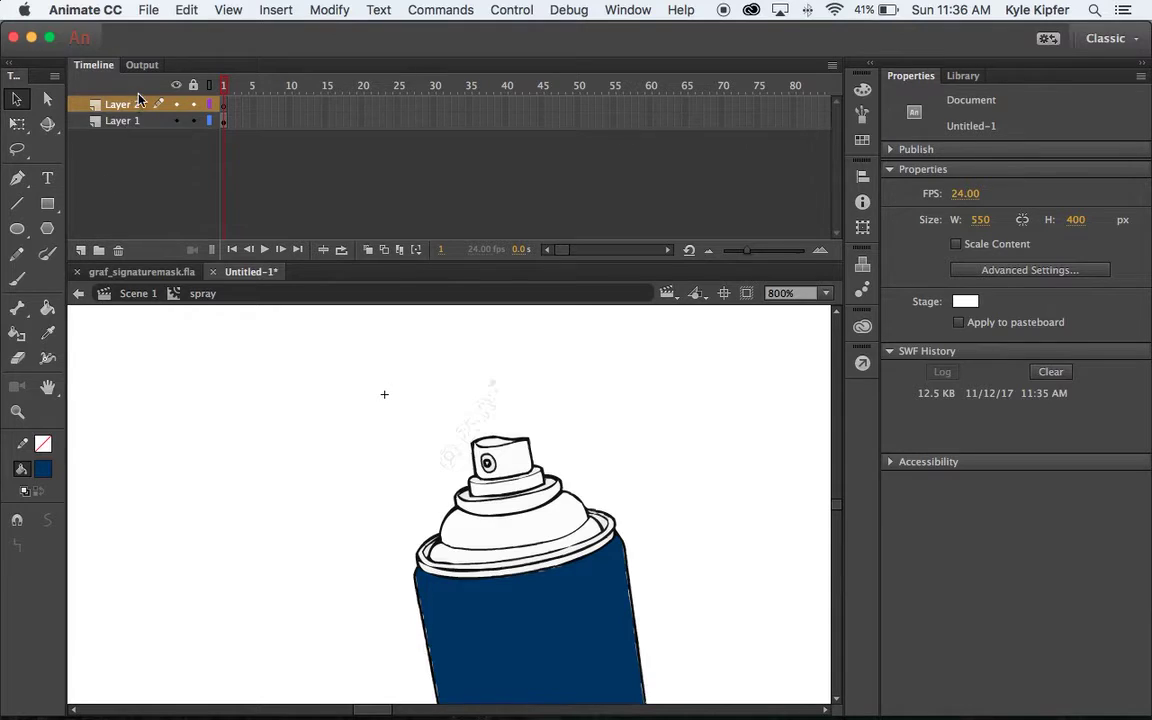
{"action": "double_click", "coordinate": [125, 105]}
{"action": "type", "text": "al"}
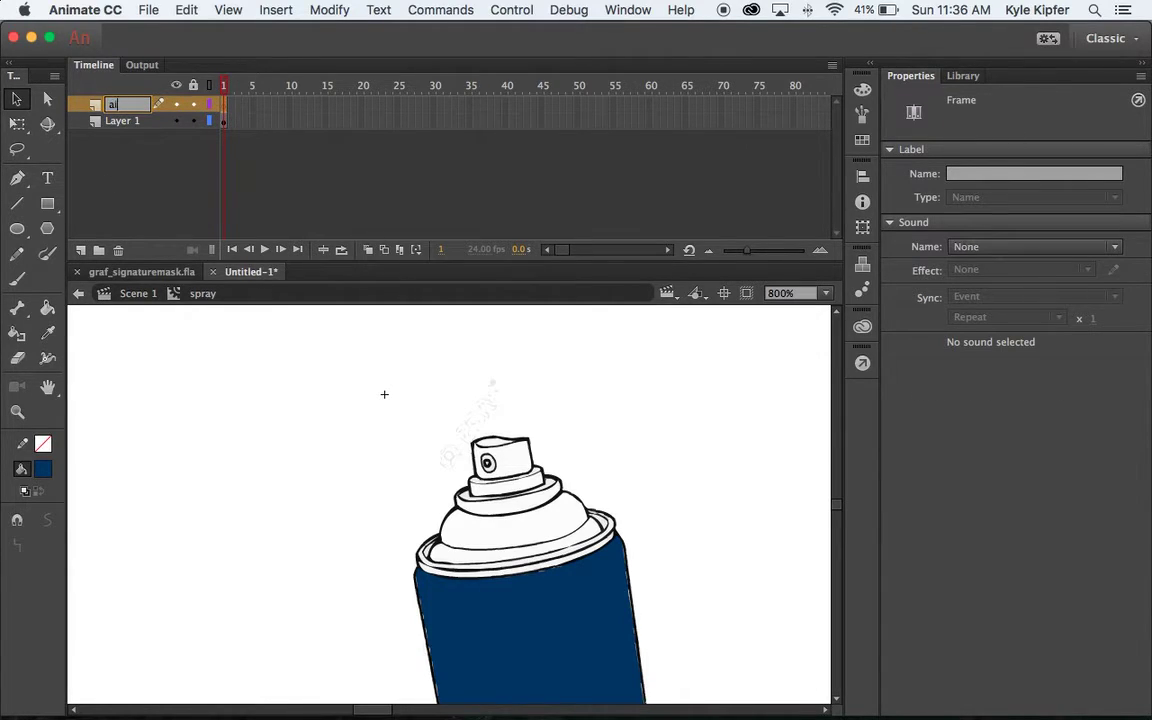
{"action": "key", "text": "Return"}
{"action": "left_click", "coordinate": [126, 121]}
{"action": "double_click", "coordinate": [126, 121]}
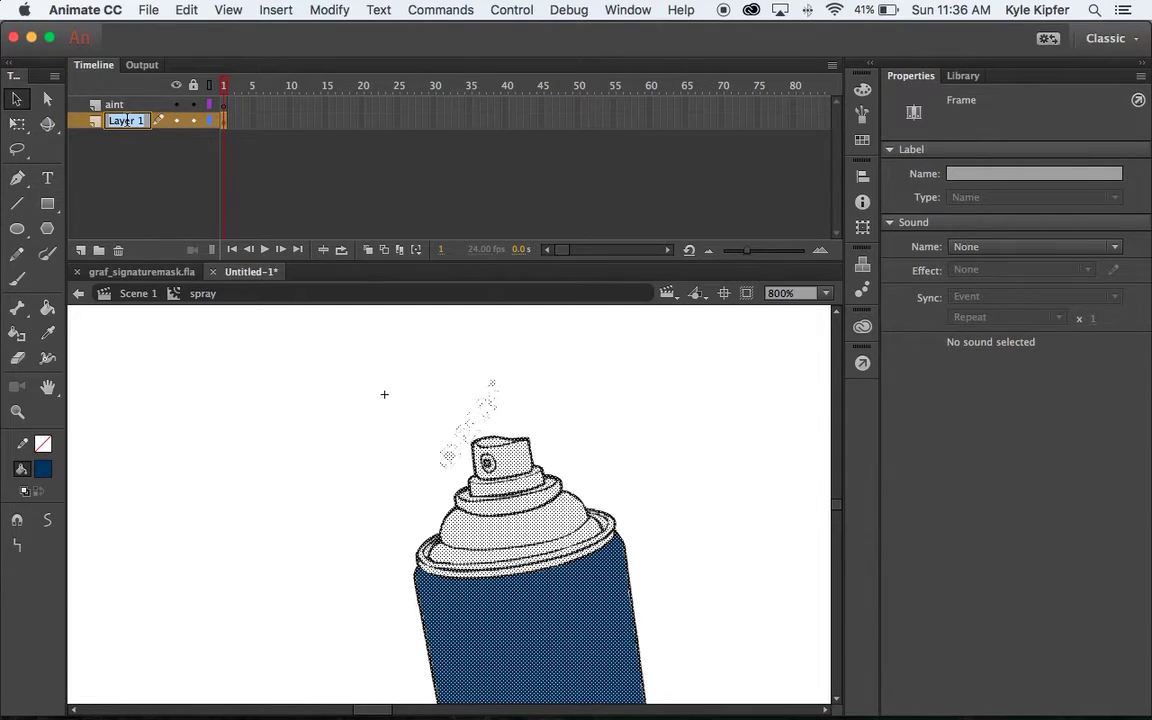
{"action": "type", "text": "can"}
{"action": "key", "text": "Return"}
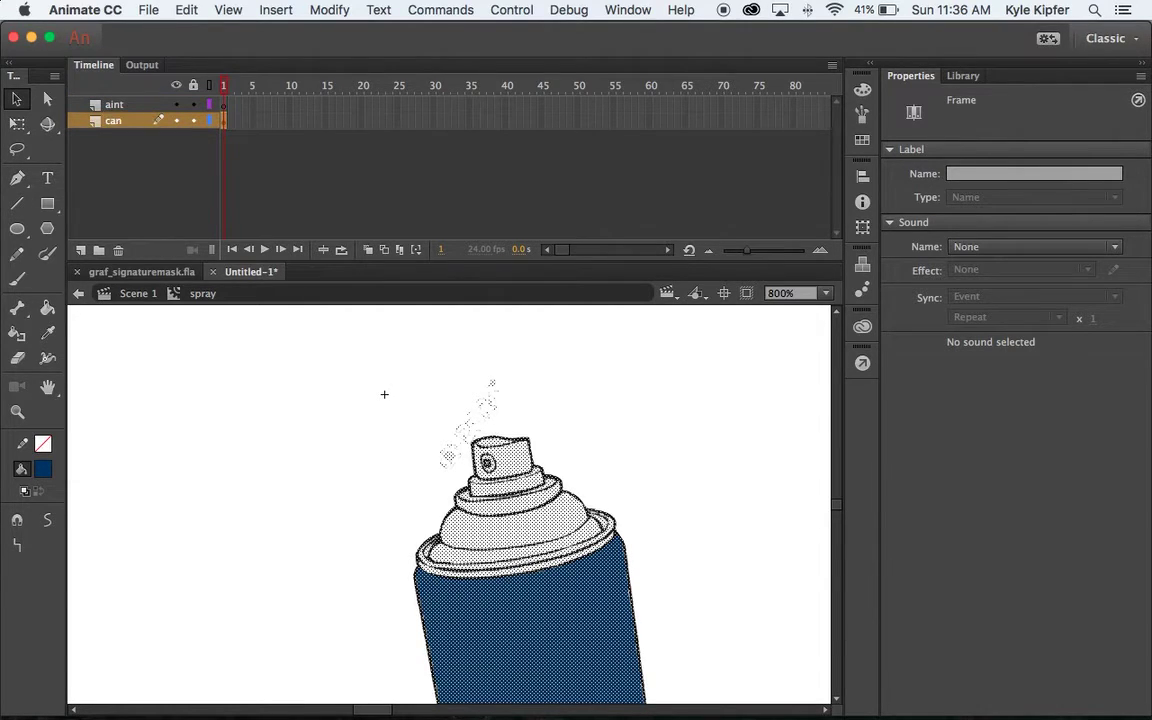
Paste the blue circle in place on the aint layer
{"action": "left_click", "coordinate": [223, 104]}
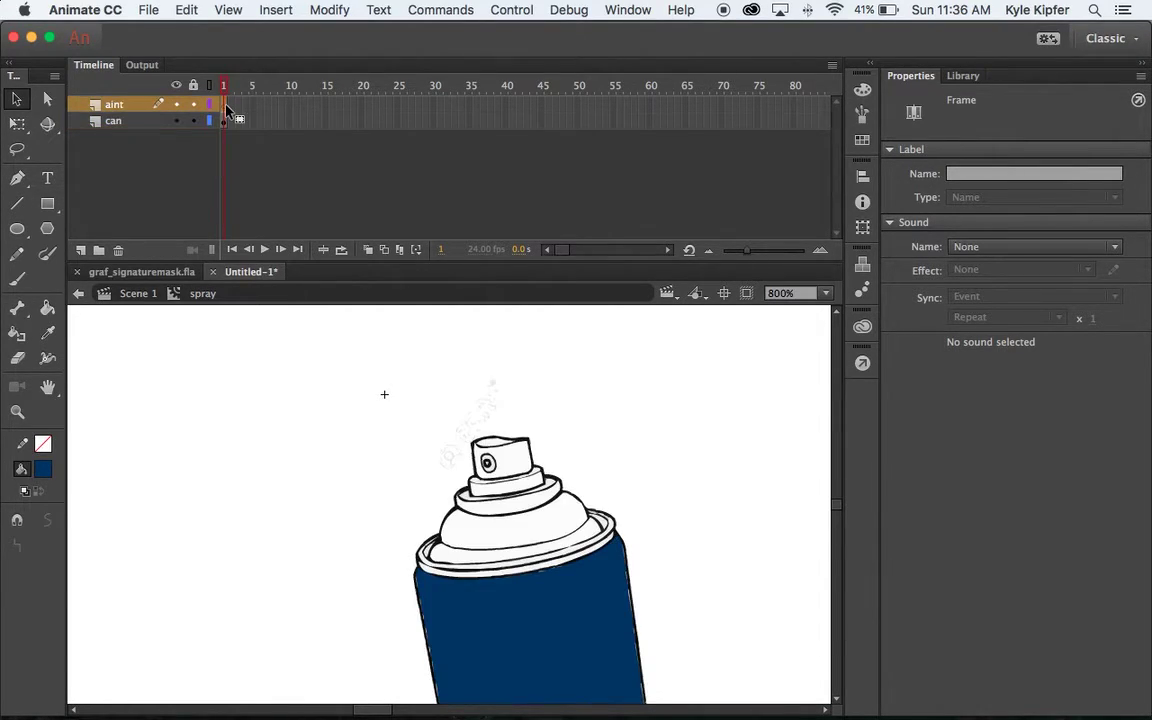
{"action": "left_click", "coordinate": [191, 9]}
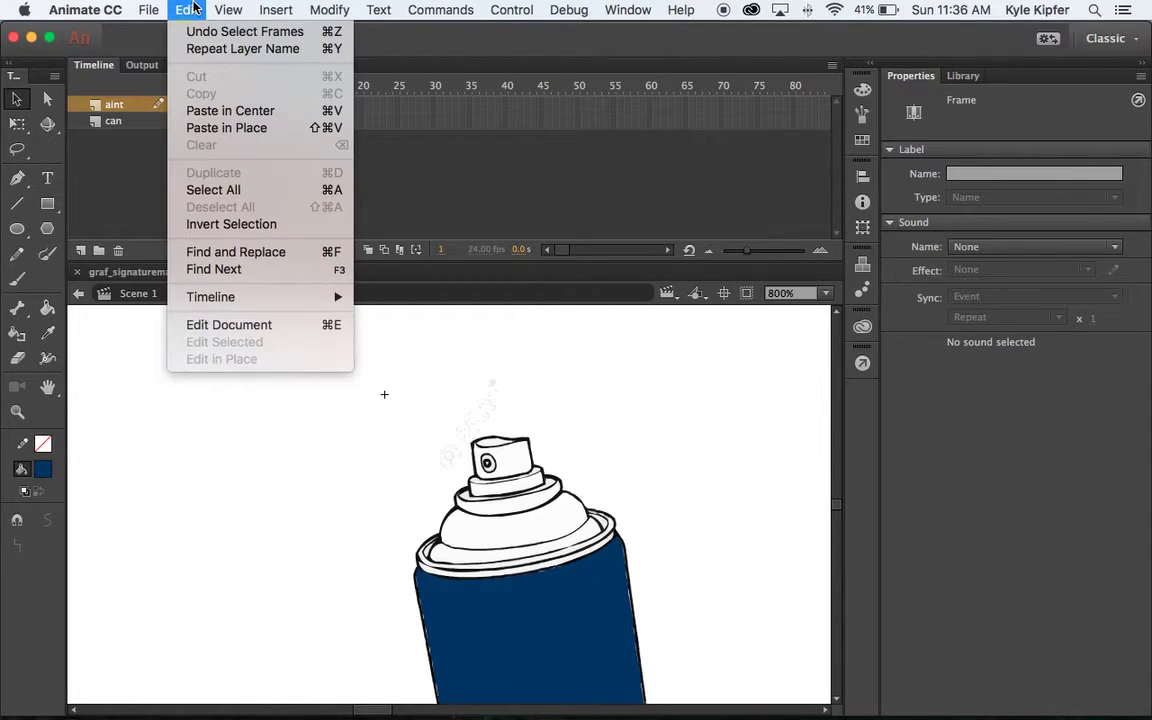
{"action": "left_click", "coordinate": [236, 128]}
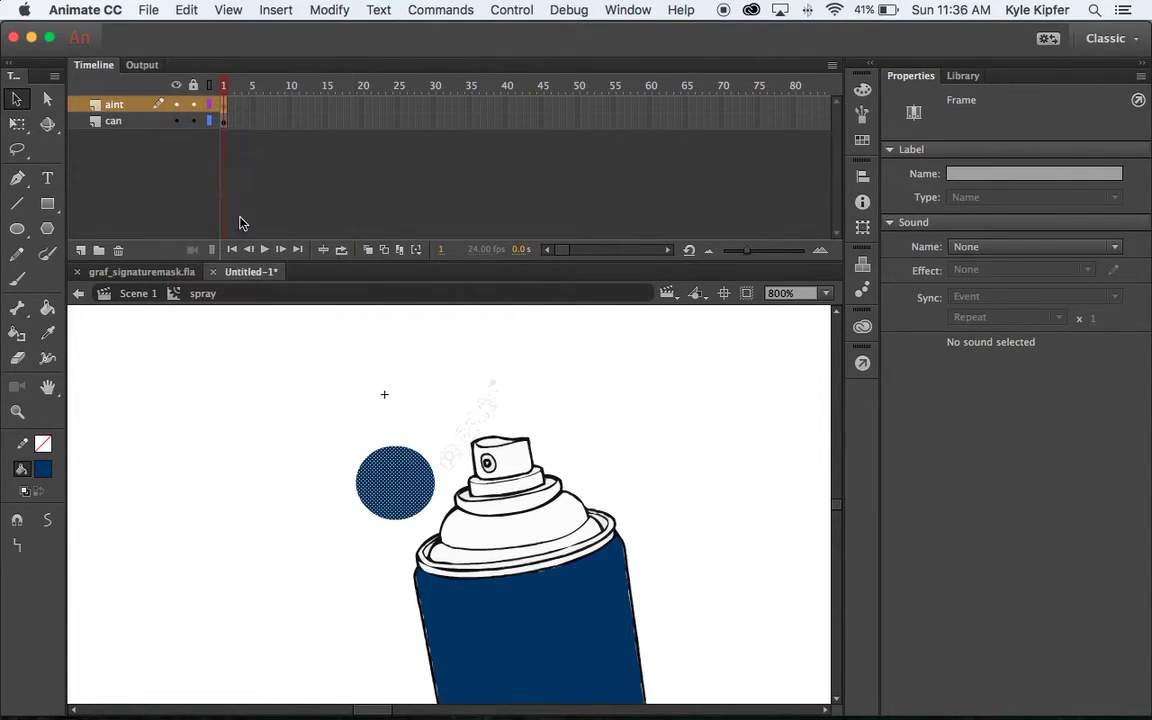
{"action": "left_click", "coordinate": [438, 484]}
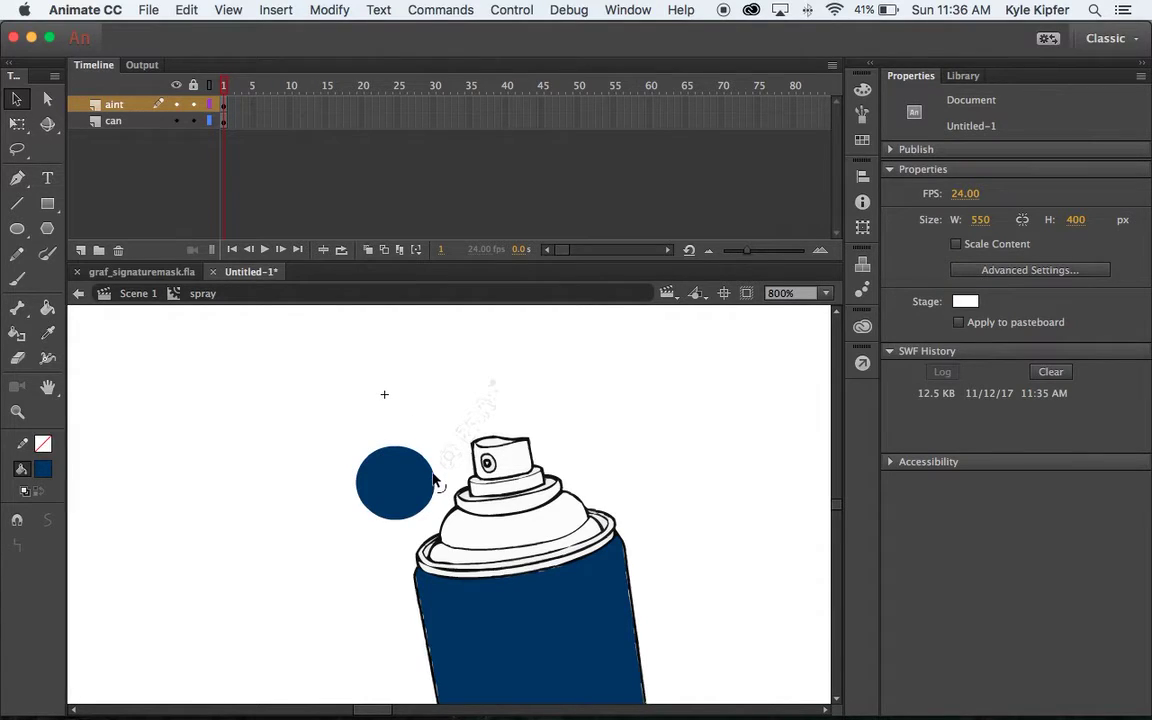
Stretch the blue circle into a long teardrop paint streak and position it at the nozzle
{"action": "left_click_drag", "start_coordinate": [434, 481], "coordinate": [570, 436]}
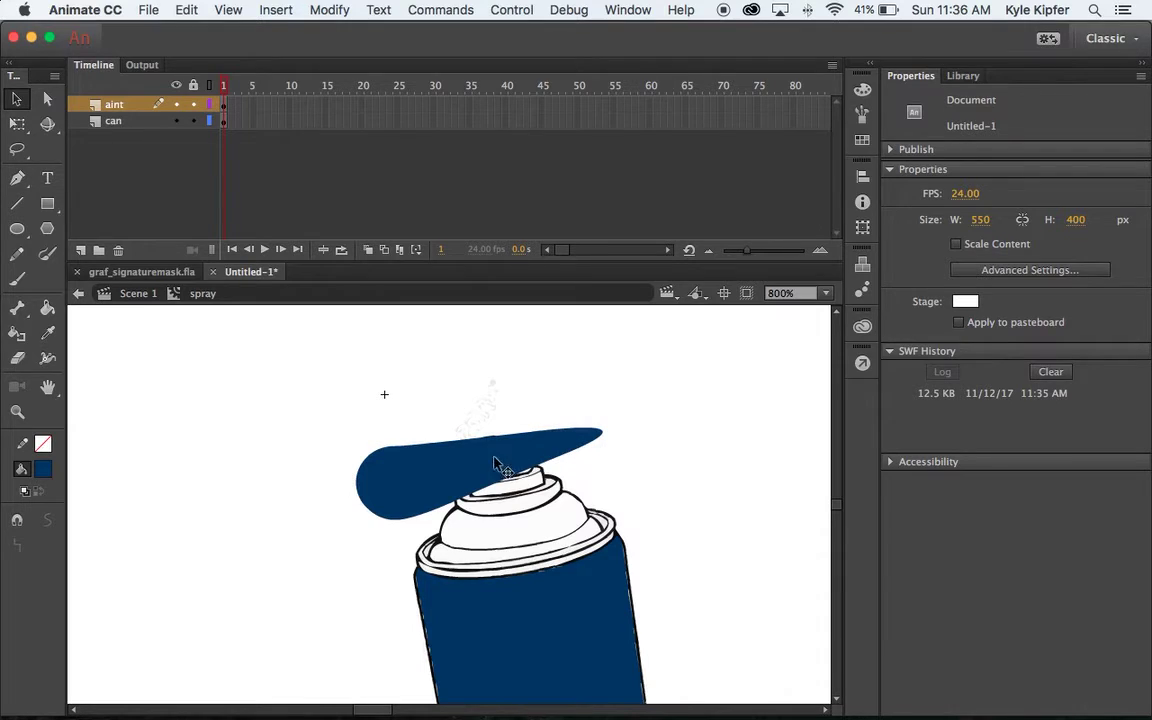
{"action": "mouse_move", "coordinate": [495, 465]}
{"action": "left_mouse_down"}
{"action": "mouse_move", "coordinate": [463, 458]}
{"action": "mouse_move", "coordinate": [329, 483]}
{"action": "mouse_move", "coordinate": [342, 483]}
{"action": "mouse_move", "coordinate": [342, 497]}
{"action": "left_mouse_up"}
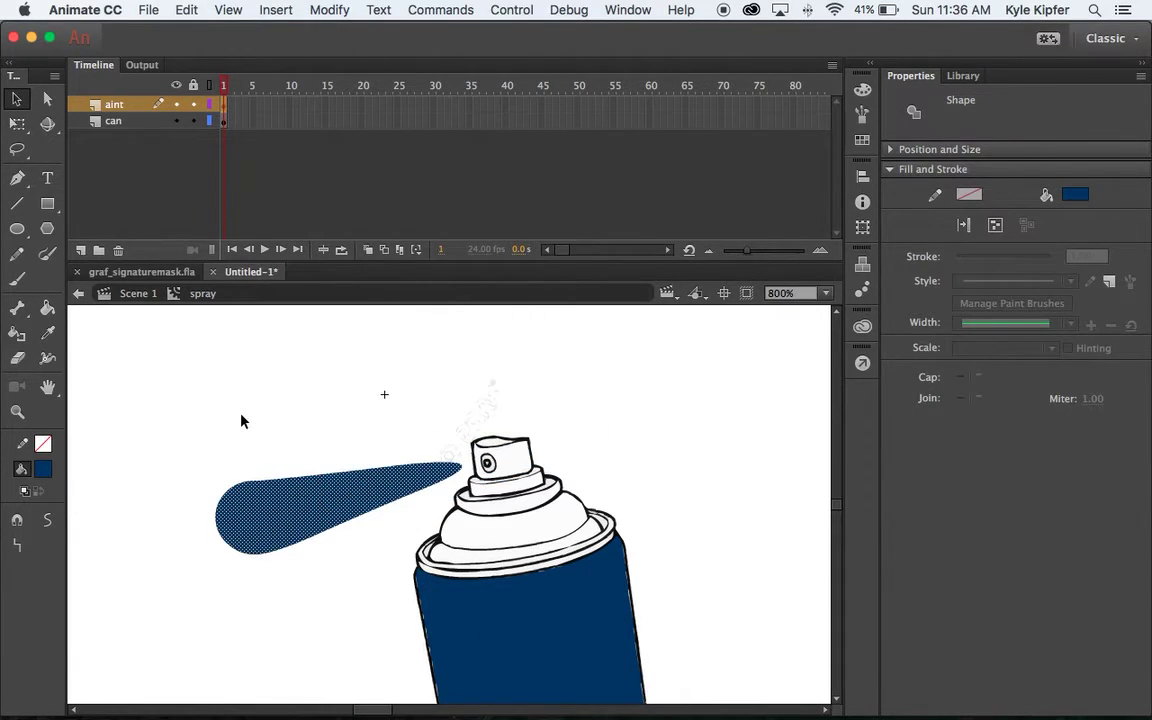
{"action": "left_click", "coordinate": [268, 418]}
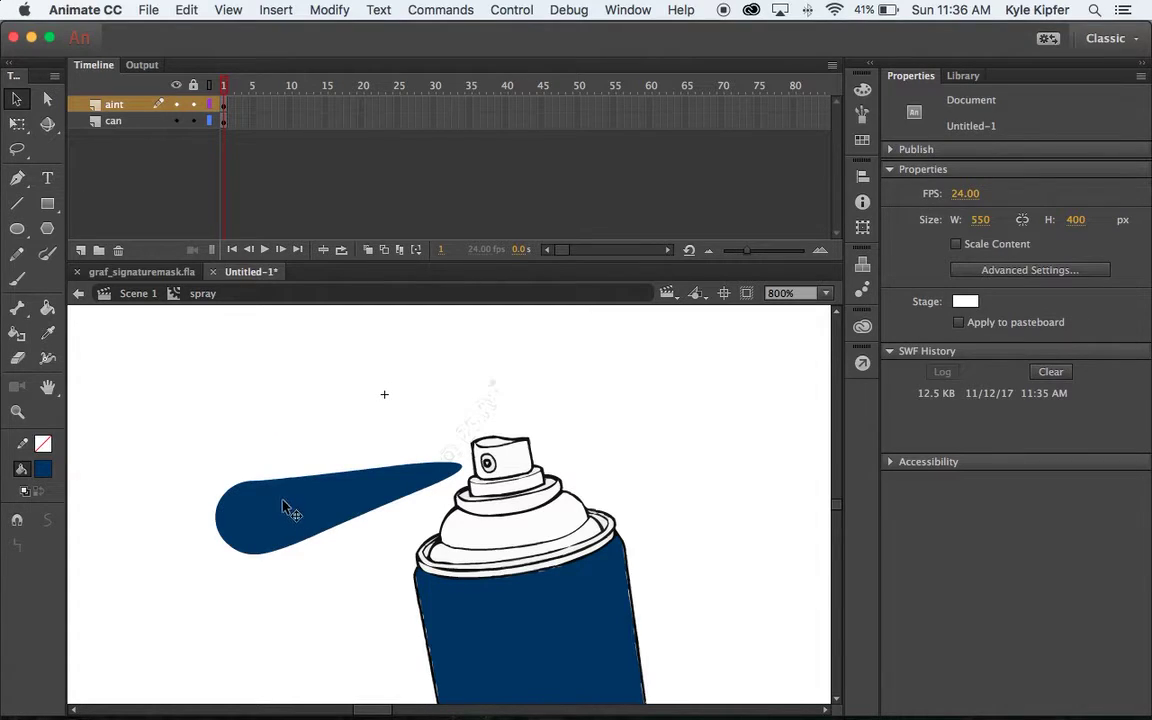
Start converting the paint streak into a symbol named 'paint'
{"action": "left_click", "coordinate": [285, 505]}
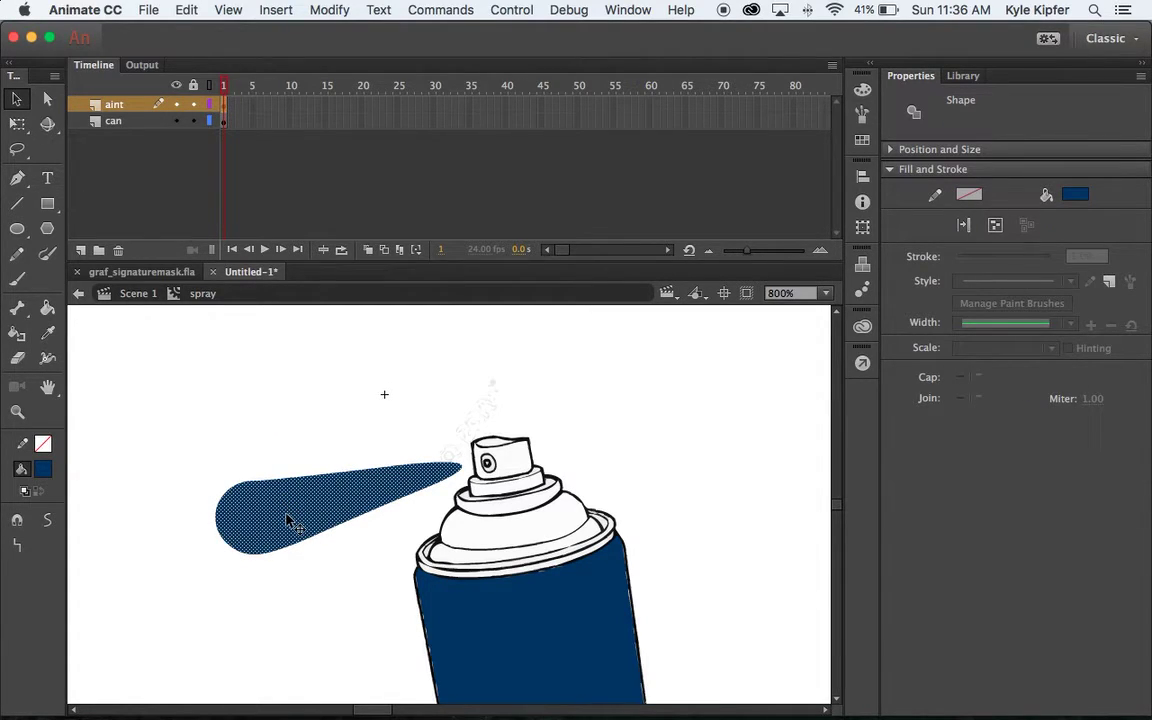
{"action": "key", "text": "F8"}
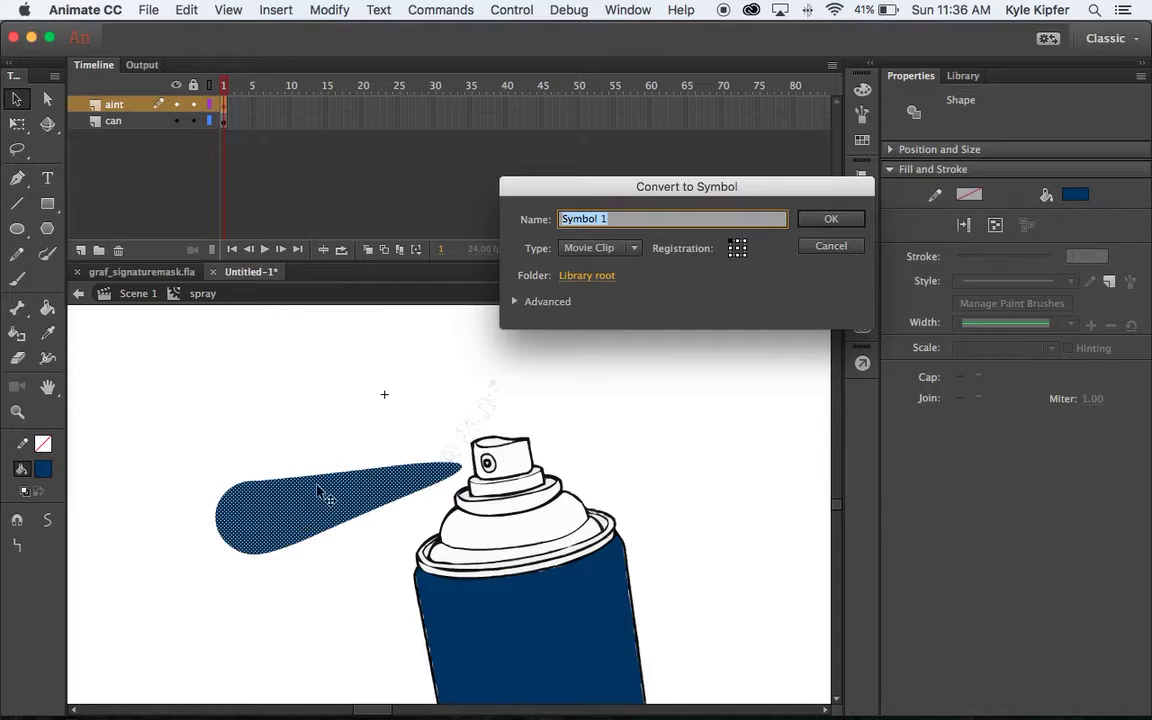
{"action": "type", "text": "paint"}
Create the paint movie clip, apply the Default Presets smoke motion preset, and shorten its tween
{"action": "left_click", "coordinate": [824, 220]}
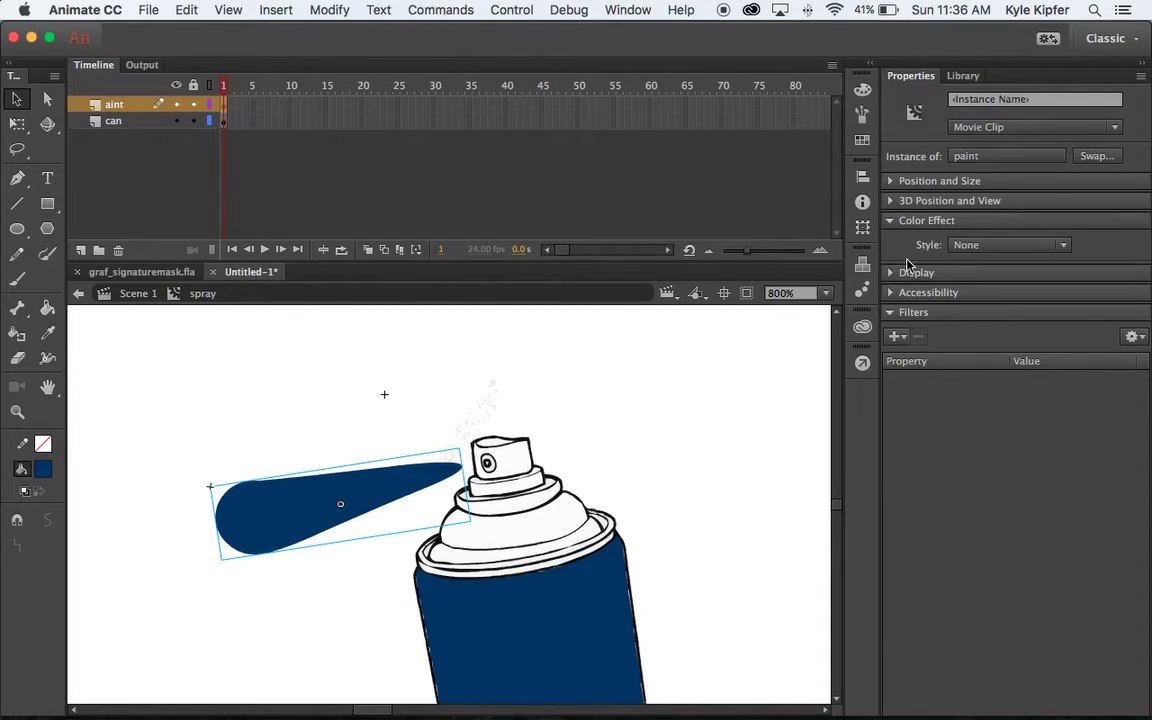
{"action": "left_click", "coordinate": [863, 290]}
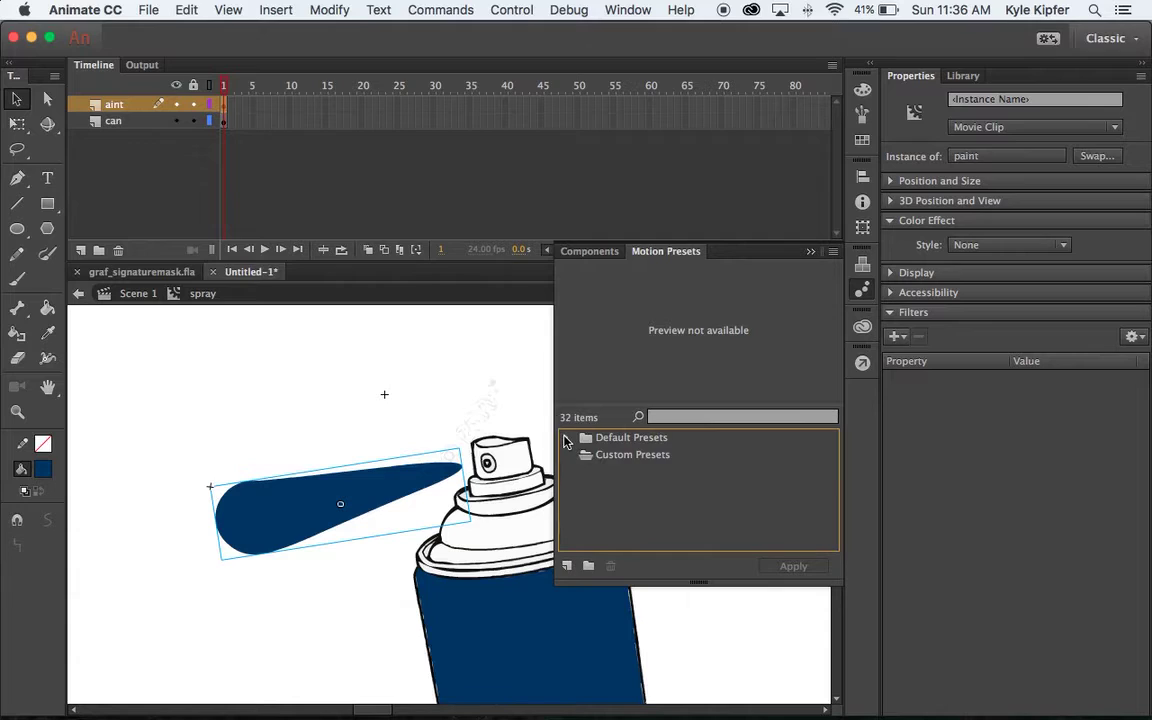
{"action": "left_click", "coordinate": [566, 439]}
{"action": "scroll", "coordinate": [639, 477], "scroll_direction": "down", "scroll_amount": 10}
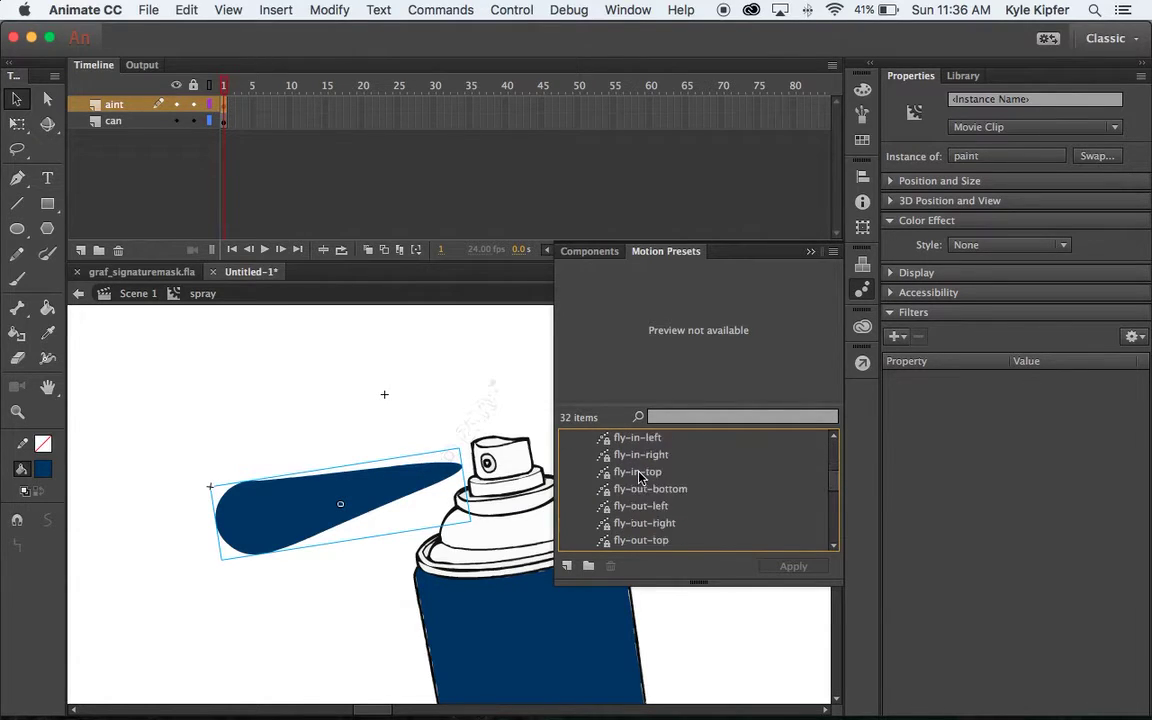
{"action": "scroll", "coordinate": [641, 478], "scroll_direction": "up", "scroll_amount": 3}
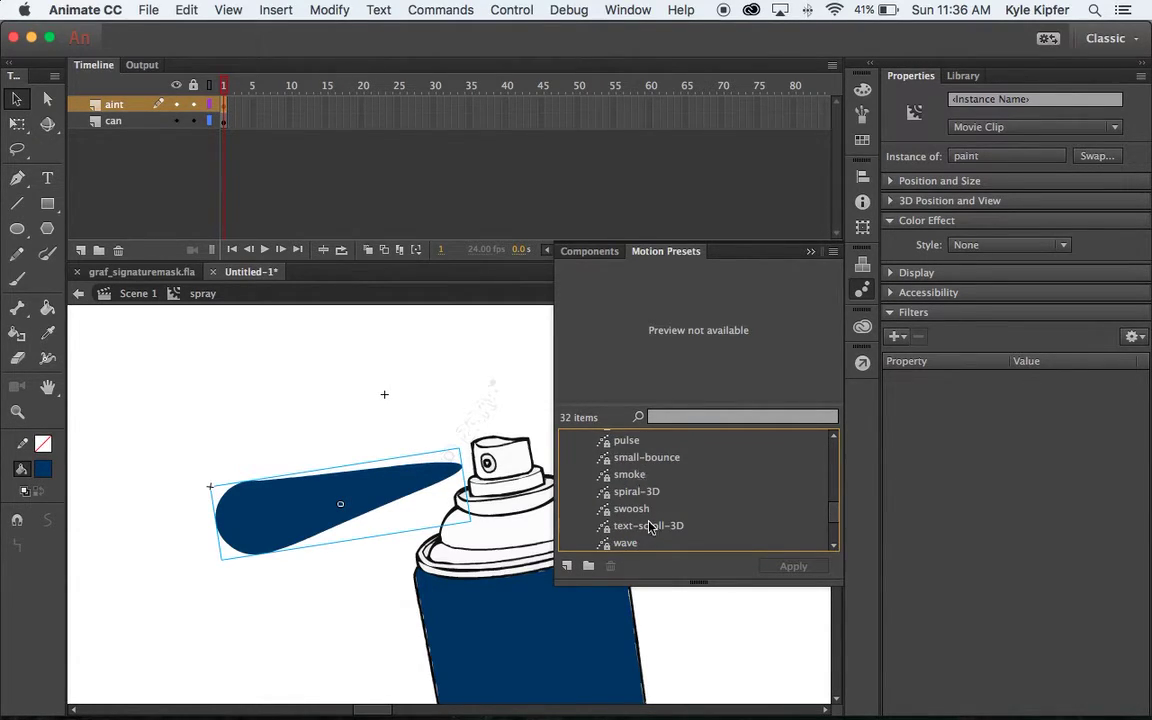
{"action": "left_click", "coordinate": [630, 475]}
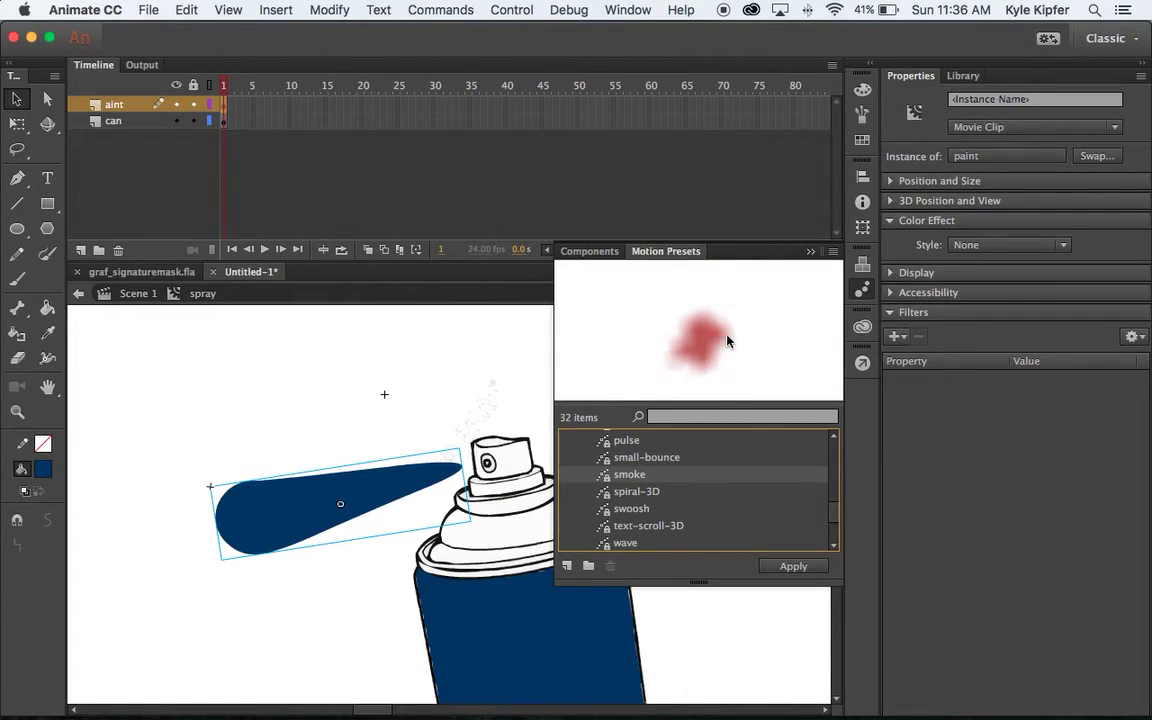
{"action": "left_click", "coordinate": [800, 566]}
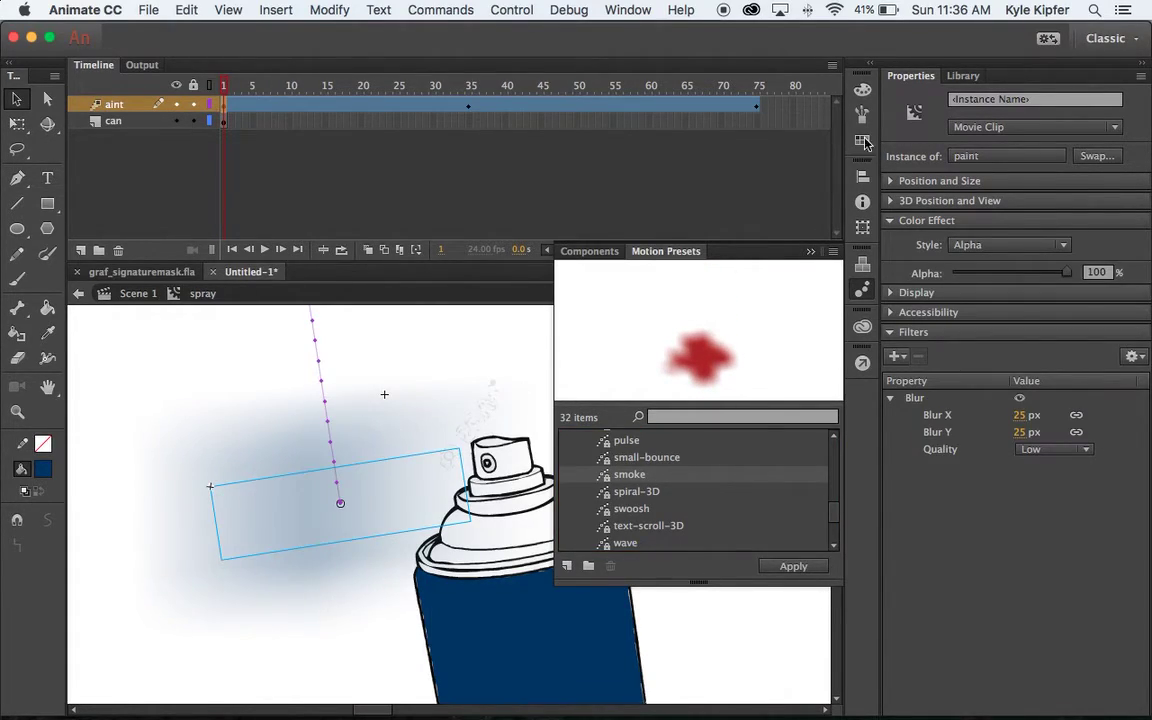
{"action": "left_click", "coordinate": [810, 253]}
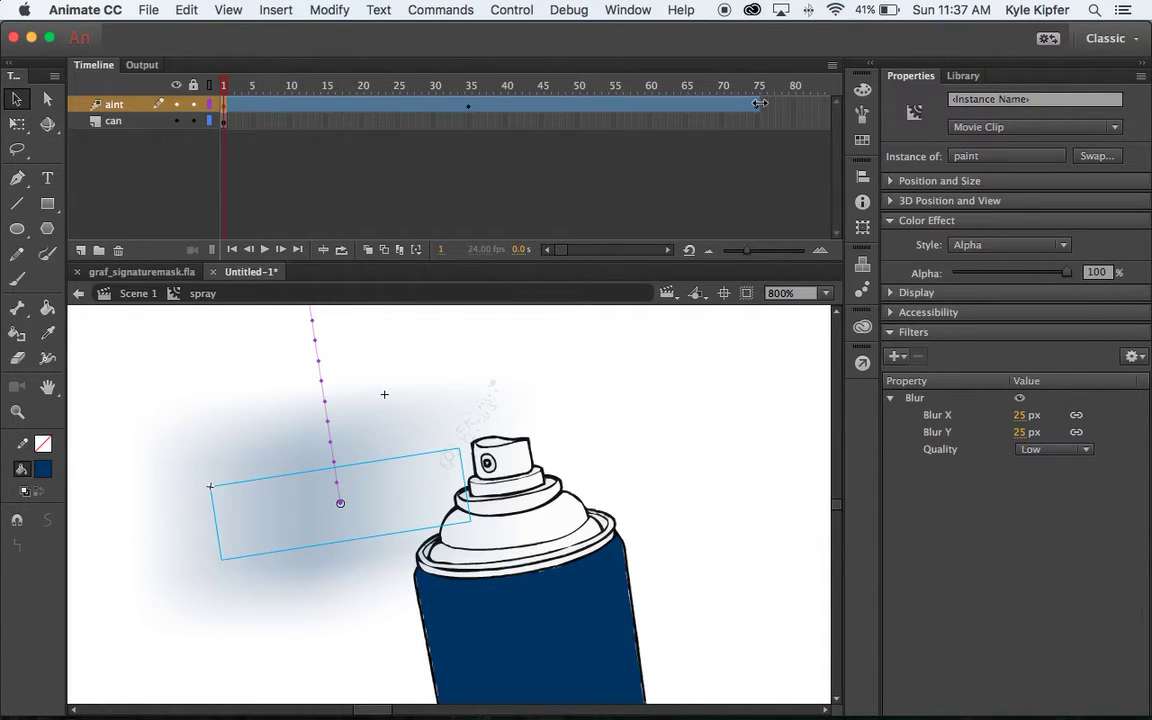
{"action": "left_click_drag", "start_coordinate": [760, 103], "coordinate": [327, 108]}
End the paint tween at frame 15, extend the can layer to frame 15, and return to frame 1
{"action": "left_click", "coordinate": [326, 108]}
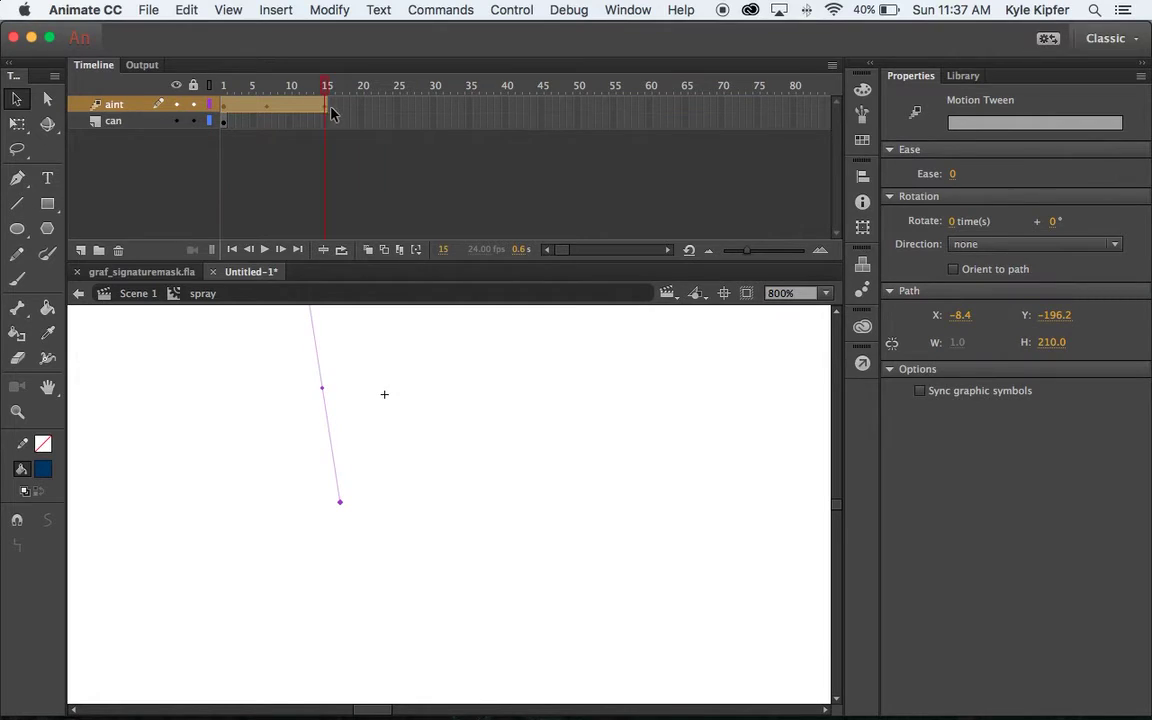
{"action": "left_click", "coordinate": [325, 122]}
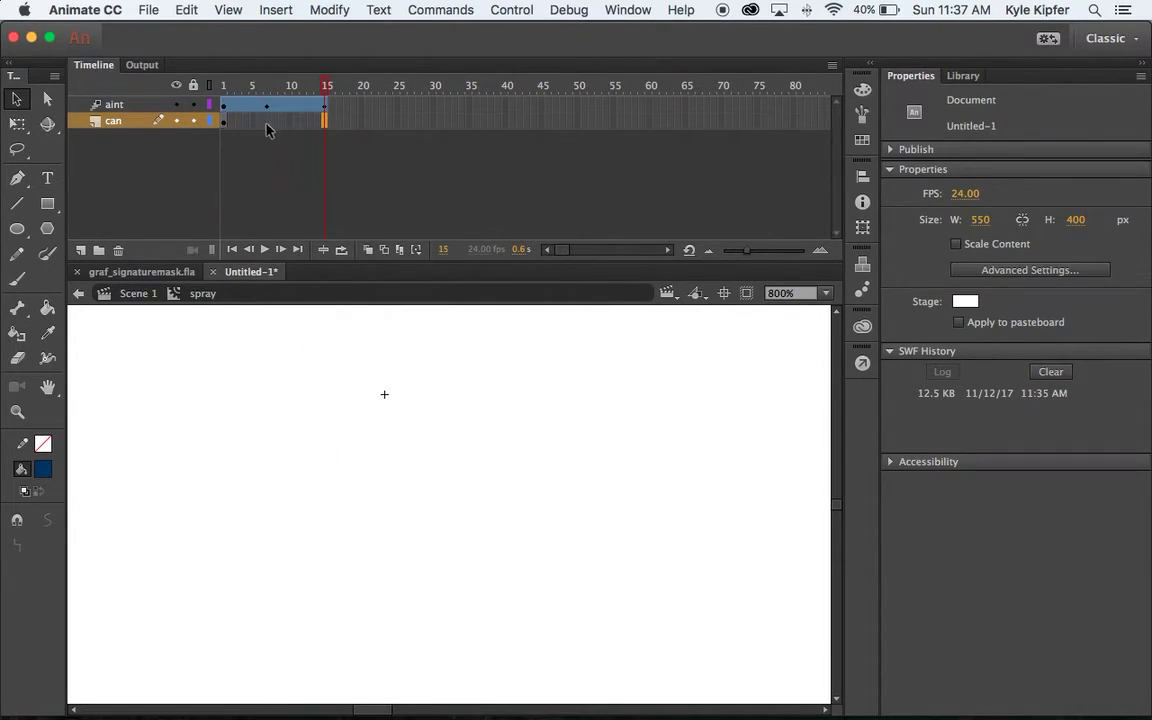
{"action": "left_click", "coordinate": [325, 124]}
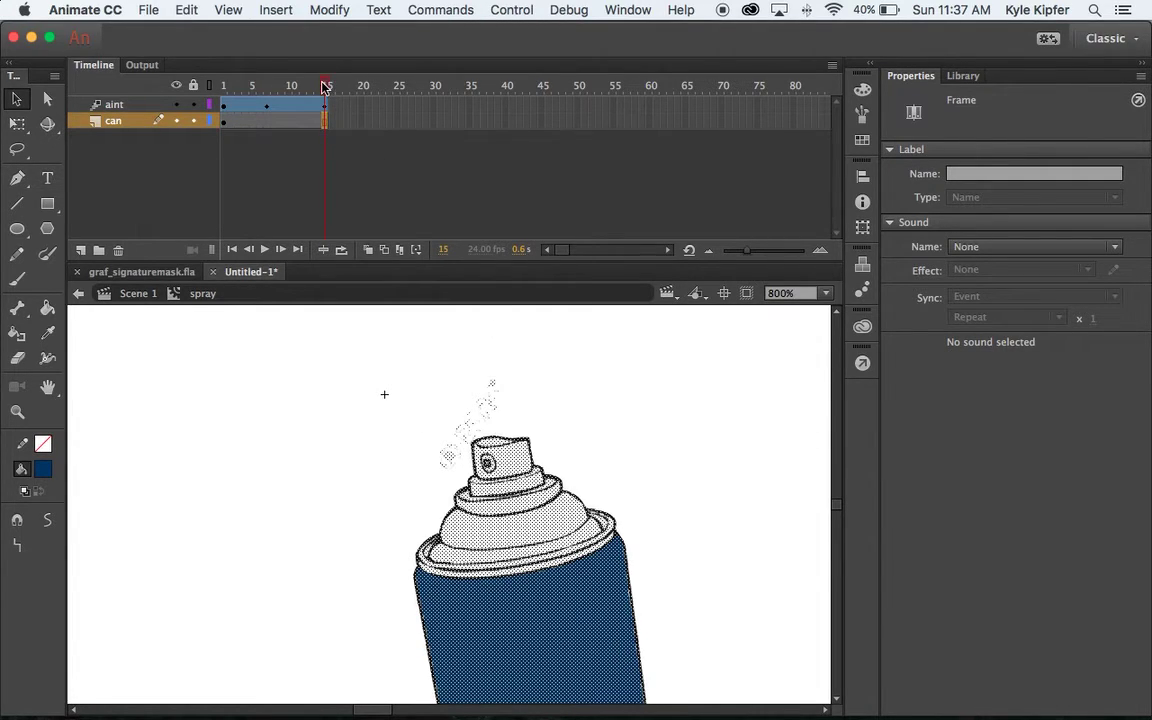
{"action": "mouse_move", "coordinate": [325, 87]}
{"action": "left_mouse_down"}
{"action": "mouse_move", "coordinate": [159, 85]}
{"action": "mouse_move", "coordinate": [327, 95]}
{"action": "mouse_move", "coordinate": [205, 88]}
{"action": "left_mouse_up"}
Zoom out and step through frames 9, 7, 15 and 3 to inspect the paint tween's motion path
{"action": "key", "text": "z"}
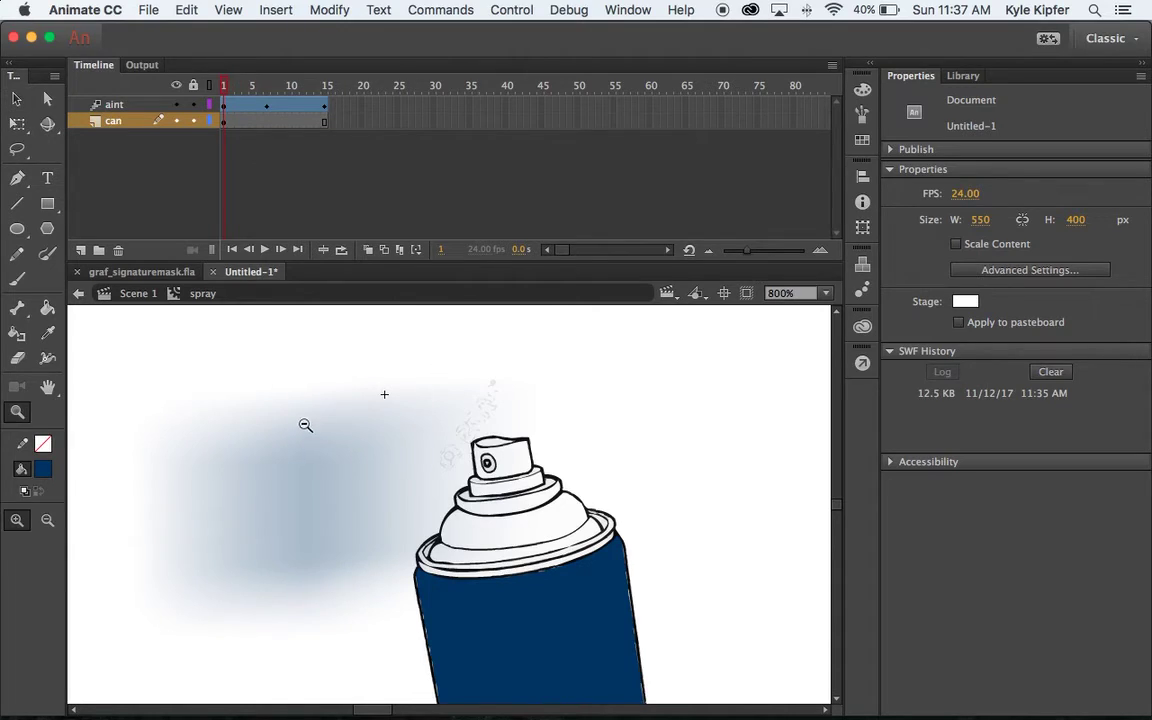
{"action": "left_click", "coordinate": [274, 401], "text": "alt"}
{"action": "left_click", "coordinate": [396, 414], "text": "alt"}
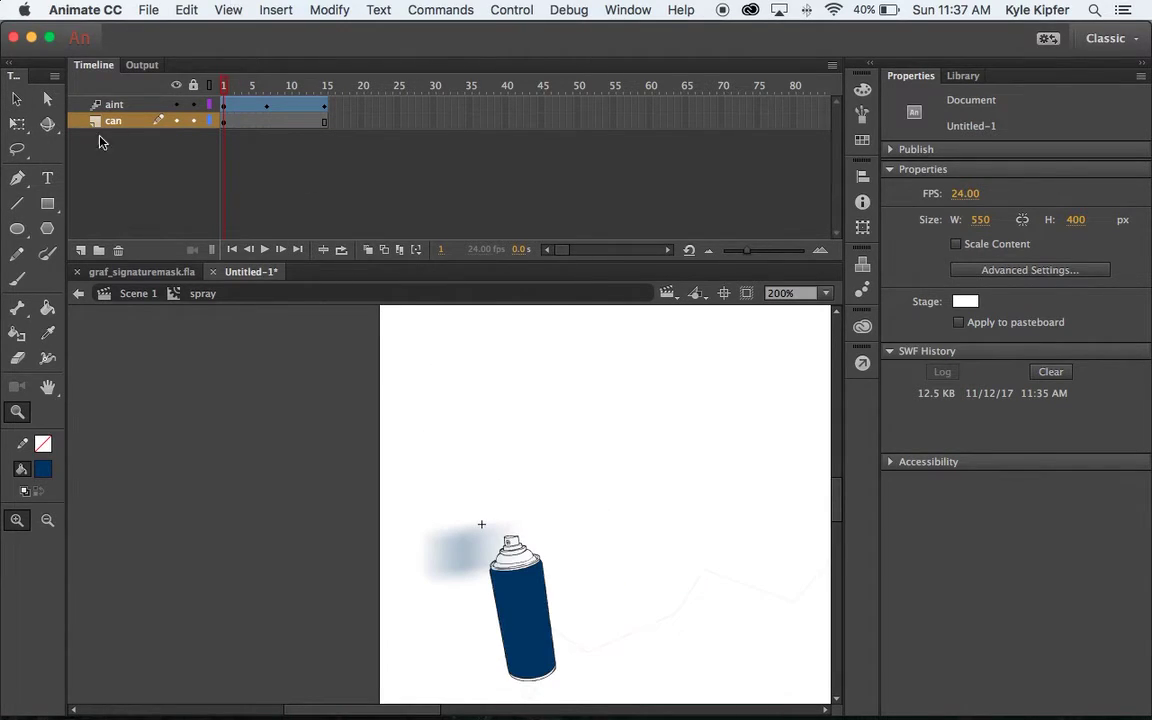
{"action": "left_click", "coordinate": [17, 124]}
{"action": "left_click", "coordinate": [283, 108]}
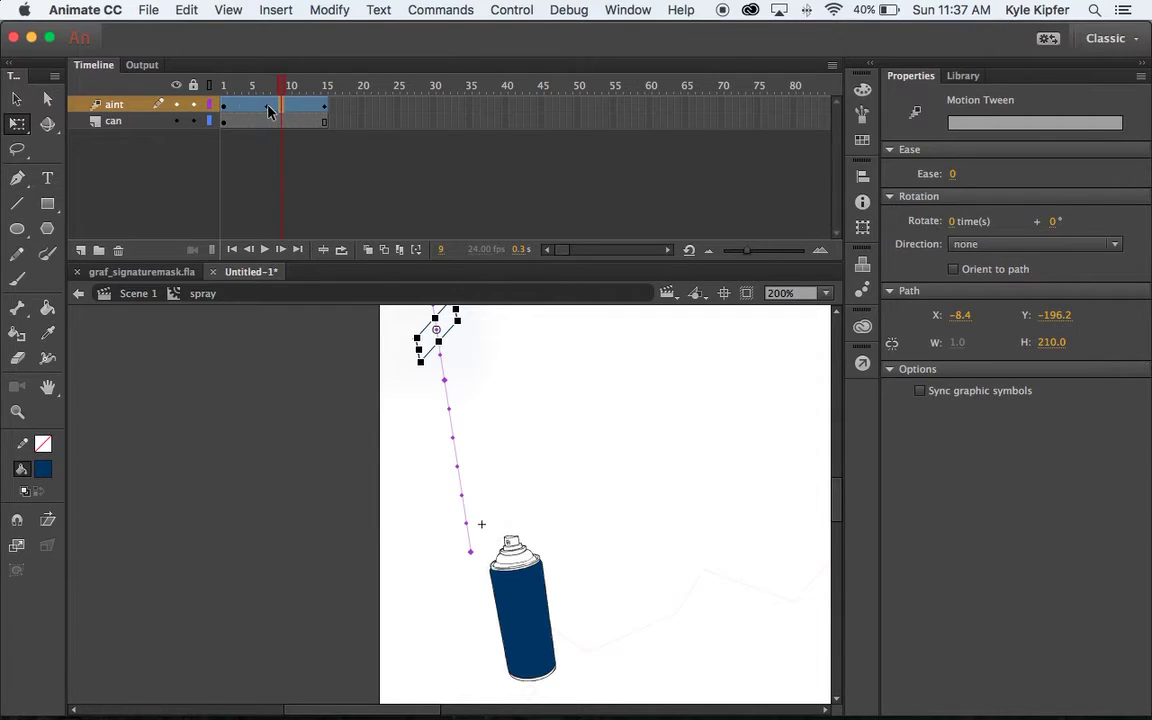
{"action": "left_click", "coordinate": [268, 110]}
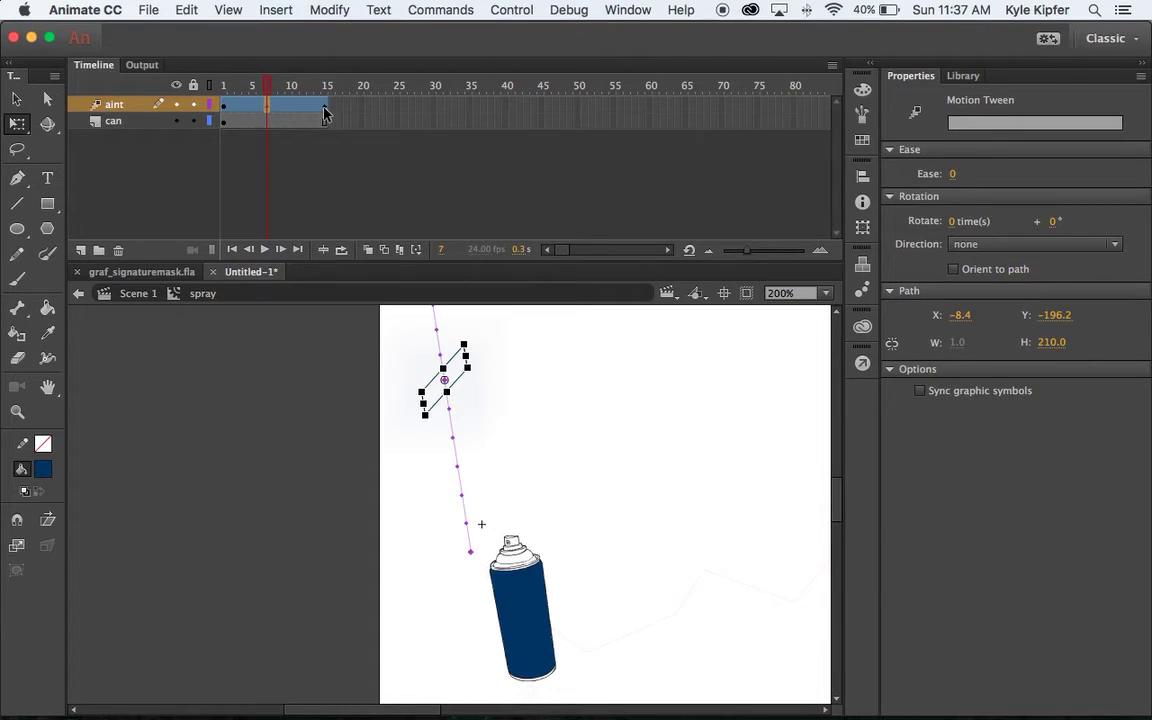
{"action": "left_click", "coordinate": [322, 113]}
{"action": "scroll", "coordinate": [692, 465], "scroll_direction": "up", "scroll_amount": 2}
{"action": "scroll", "coordinate": [680, 487], "scroll_direction": "up", "scroll_amount": 1}
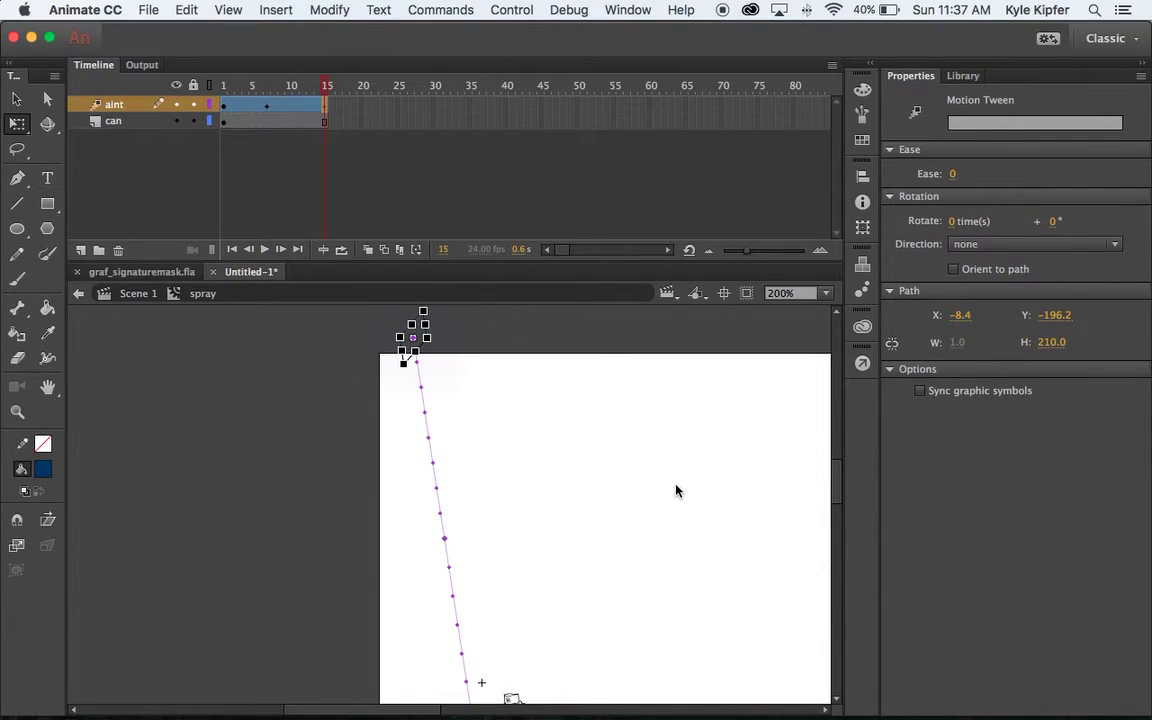
{"action": "key", "text": "z"}
{"action": "left_click", "coordinate": [525, 500], "text": "alt"}
{"action": "scroll", "coordinate": [475, 503], "scroll_direction": "down", "scroll_amount": 3}
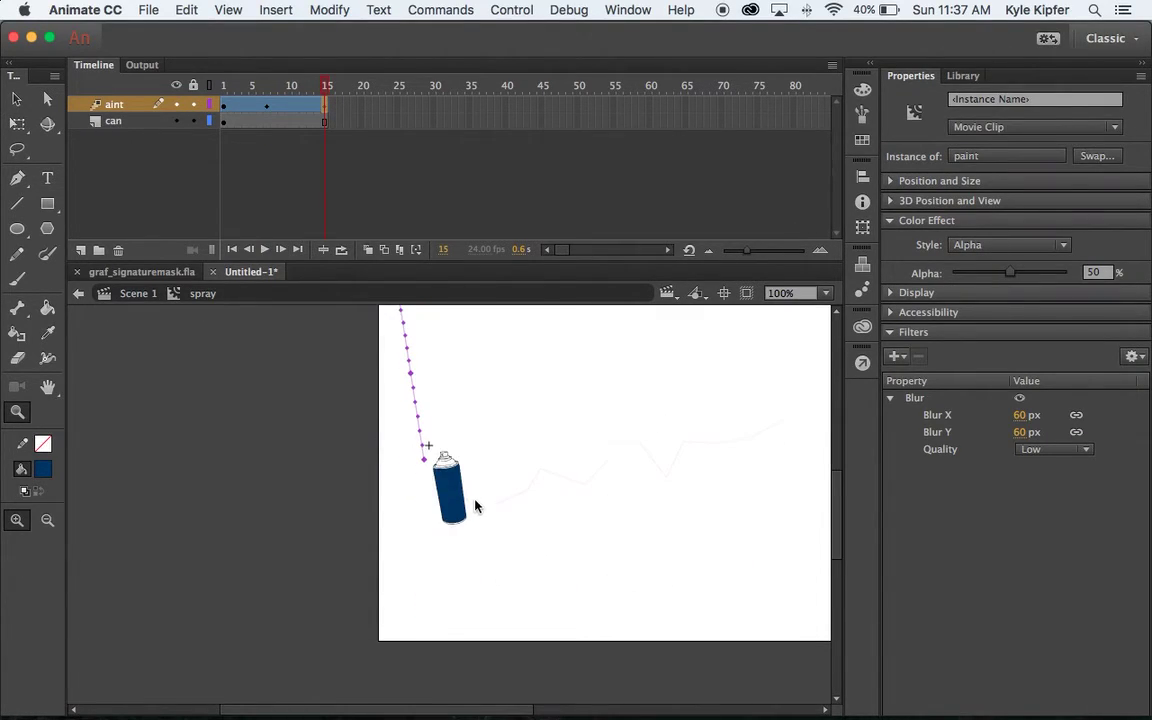
{"action": "scroll", "coordinate": [476, 500], "scroll_direction": "up", "scroll_amount": 2}
{"action": "left_click", "coordinate": [236, 106]}
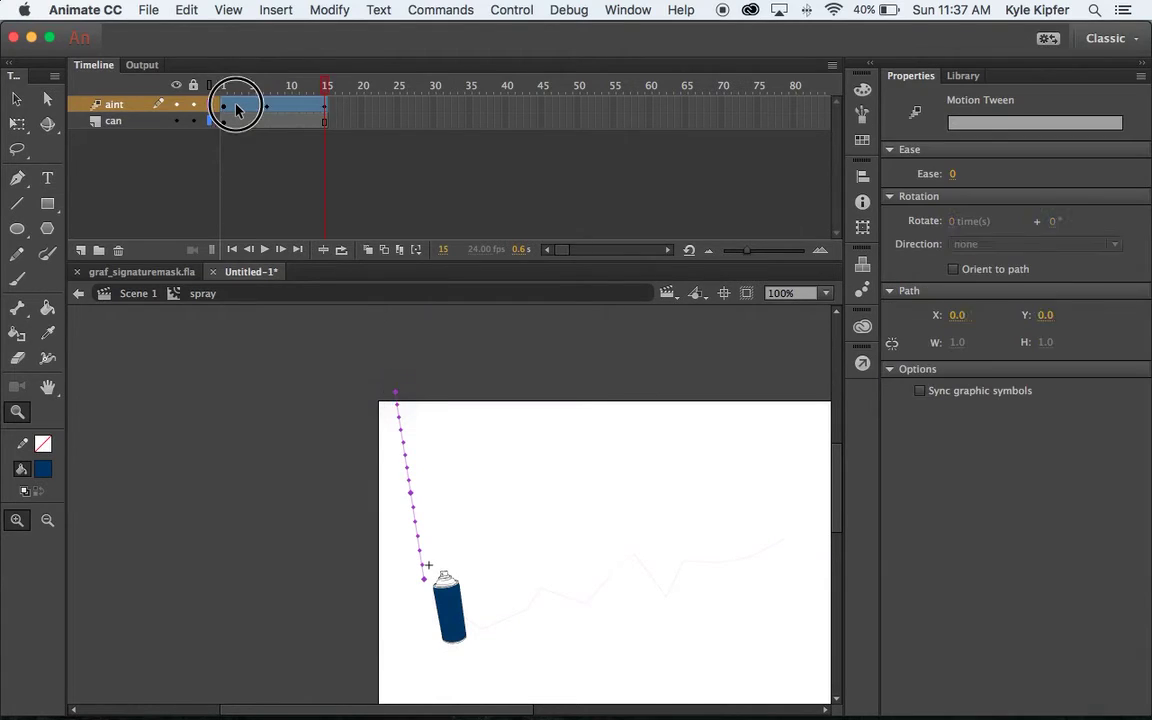
At frame 7, move the blurred paint puff down along its path toward the nozzle
{"action": "left_click", "coordinate": [22, 126]}
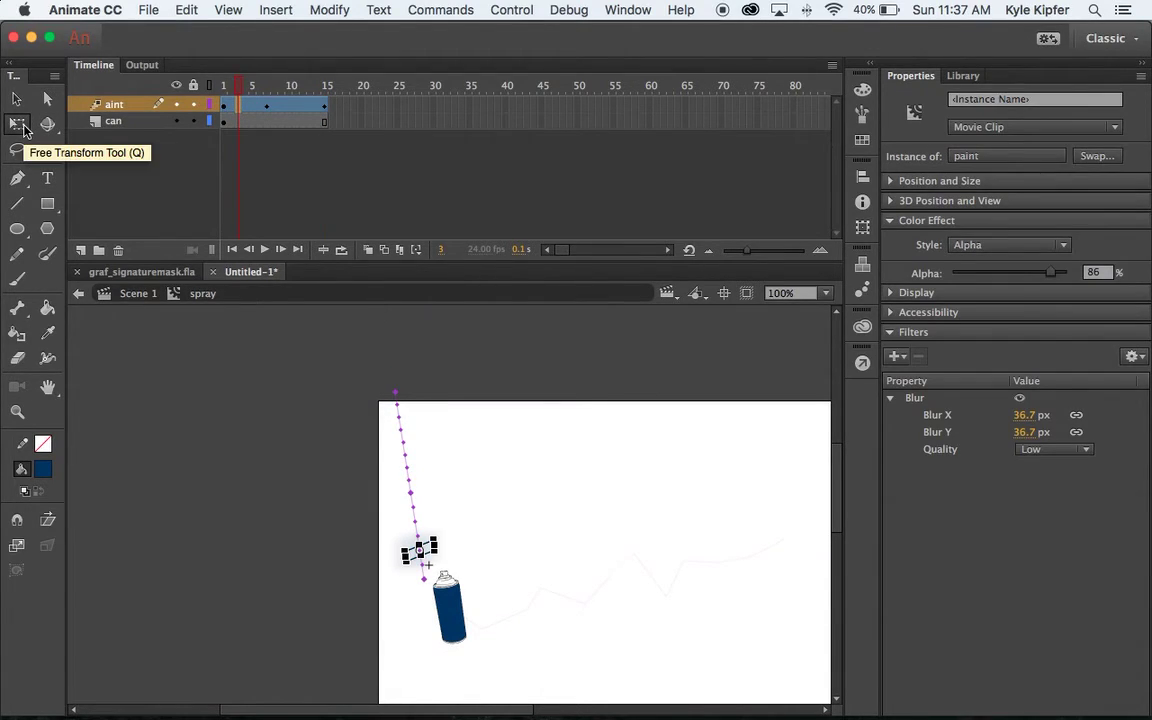
{"action": "left_click", "coordinate": [267, 106]}
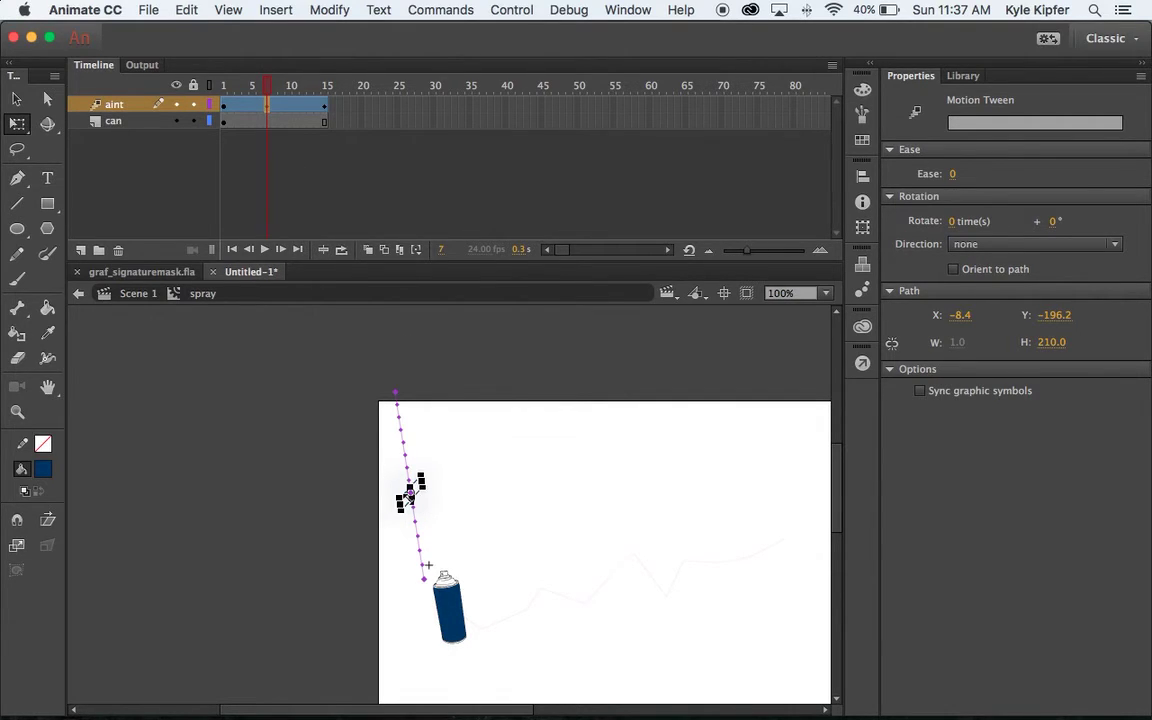
{"action": "key", "text": "z"}
{"action": "left_click", "coordinate": [416, 500]}
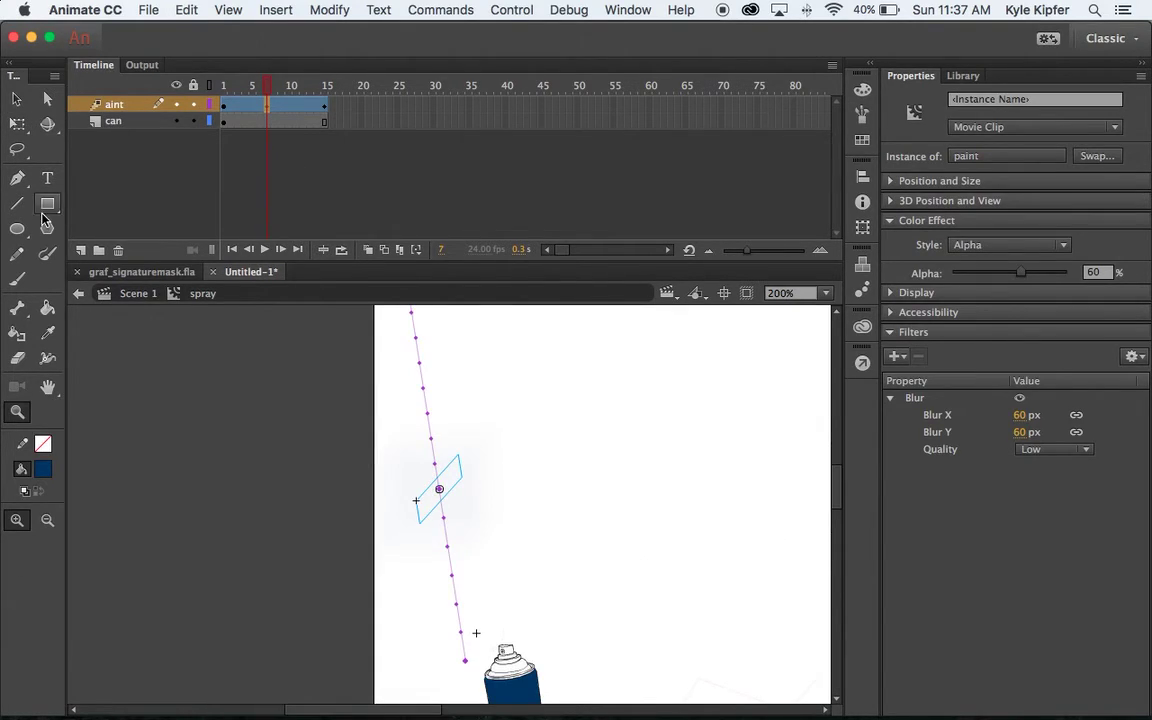
{"action": "left_click", "coordinate": [16, 104]}
{"action": "left_click", "coordinate": [438, 492]}
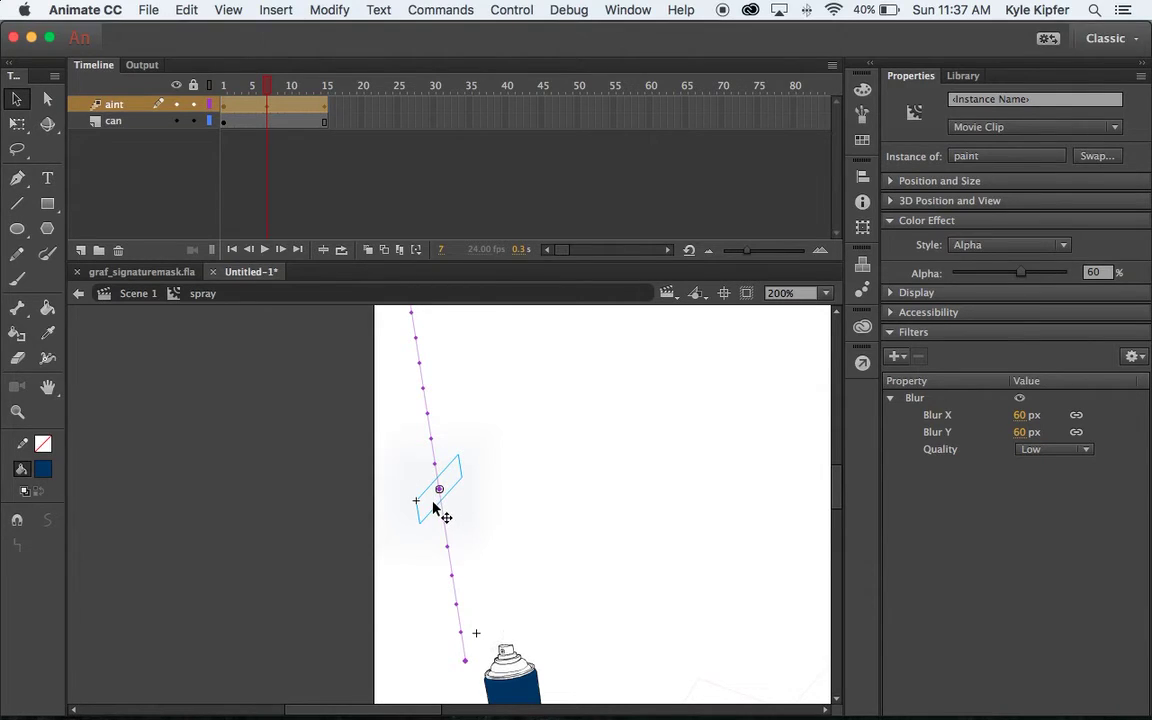
{"action": "left_click", "coordinate": [283, 106]}
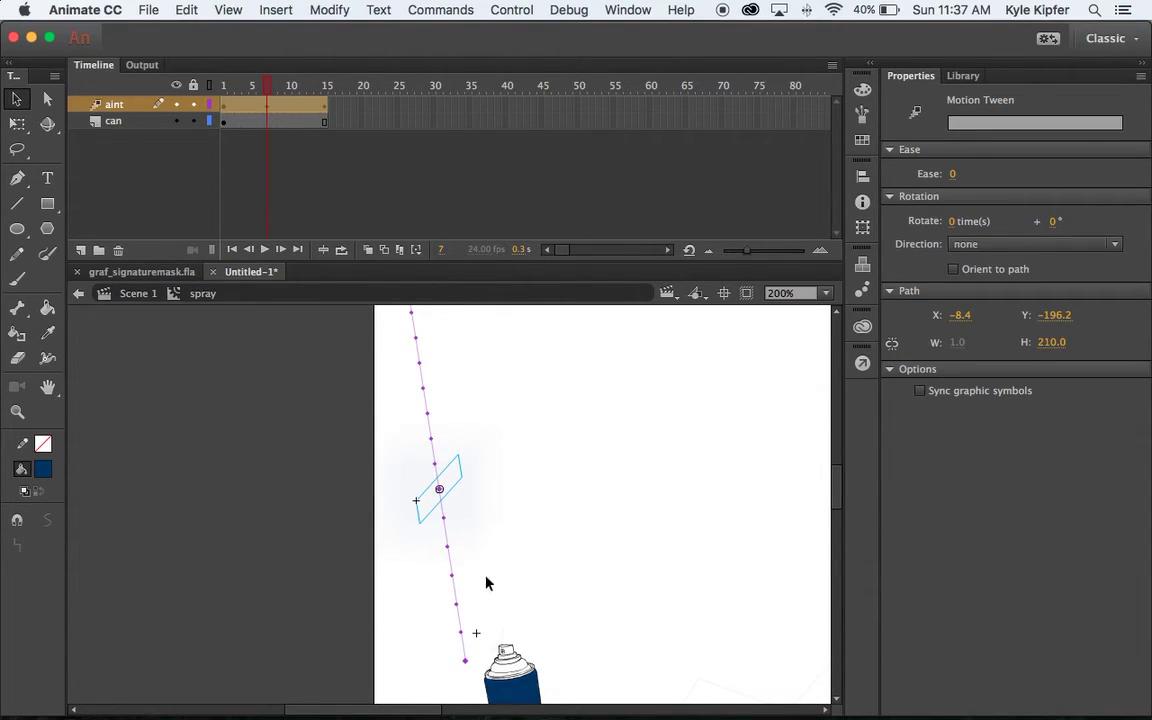
{"action": "left_click_drag", "start_coordinate": [438, 505], "coordinate": [441, 558]}
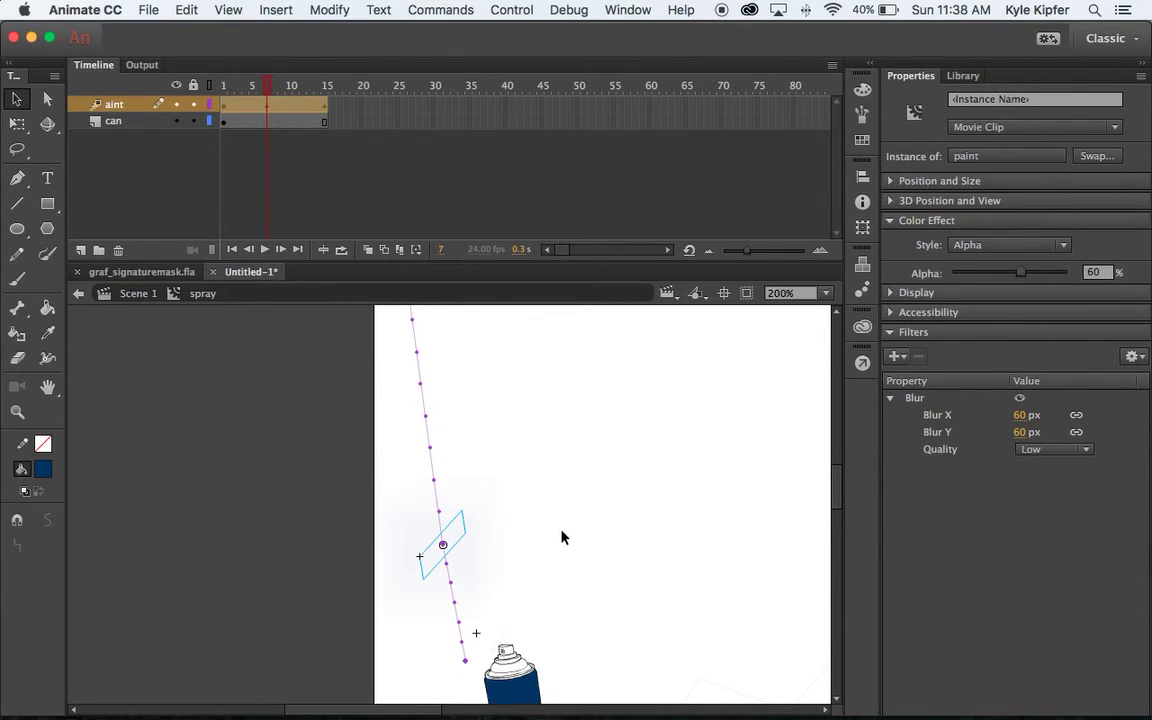
{"action": "scroll", "coordinate": [561, 536], "scroll_direction": "down", "scroll_amount": 3}
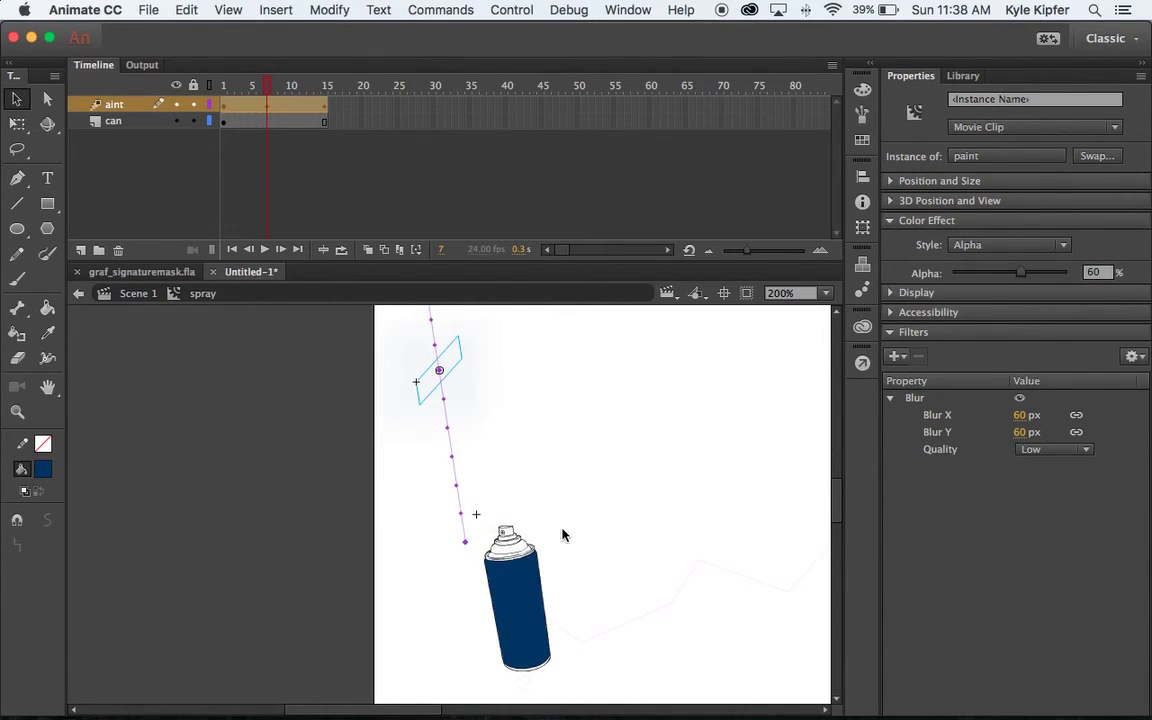
{"action": "mouse_move", "coordinate": [449, 364]}
{"action": "left_mouse_down"}
{"action": "mouse_move", "coordinate": [451, 462]}
{"action": "mouse_move", "coordinate": [470, 467]}
{"action": "mouse_move", "coordinate": [462, 483]}
{"action": "left_mouse_up"}
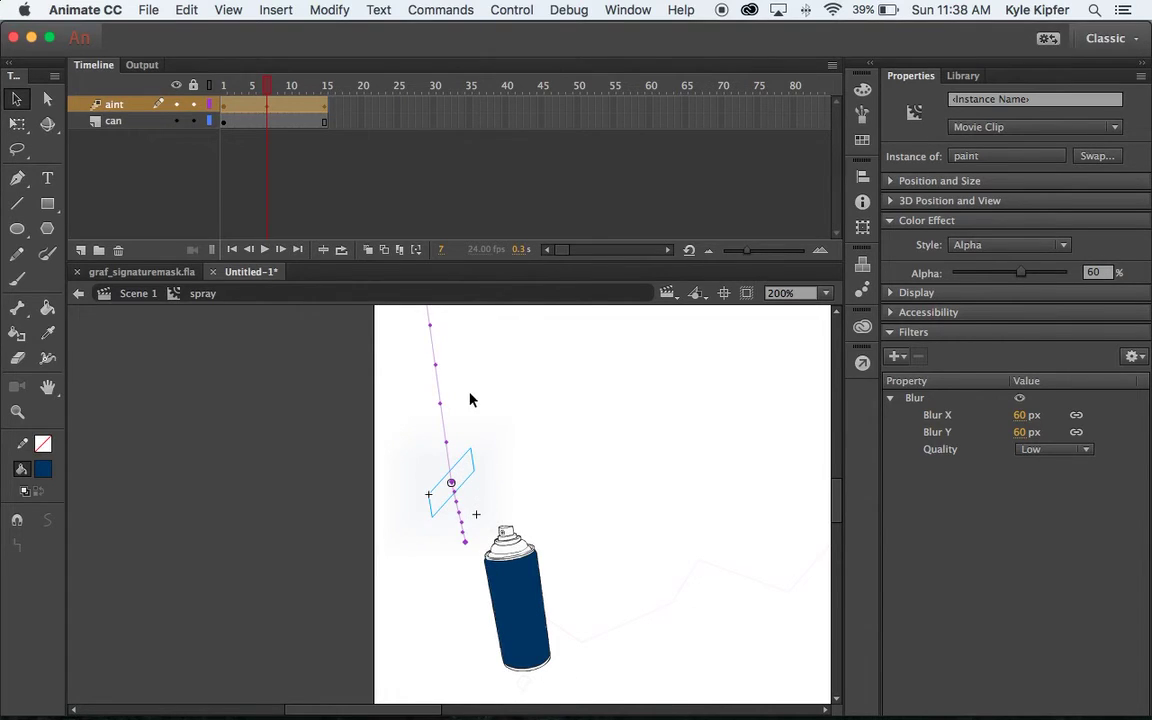
Pull the puff's frame-15 end position down to shorten the path, then scrub back to frame 1
{"action": "scroll", "coordinate": [471, 399], "scroll_direction": "up", "scroll_amount": 2}
{"action": "left_click", "coordinate": [323, 104]}
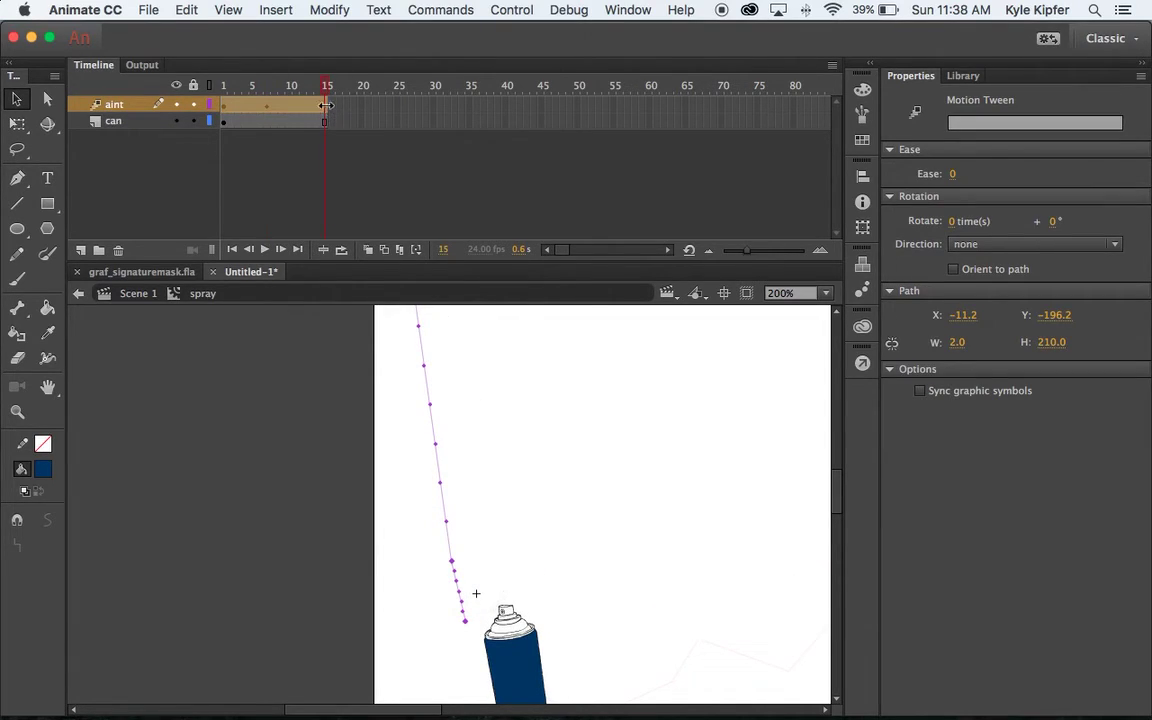
{"action": "scroll", "coordinate": [545, 373], "scroll_direction": "up", "scroll_amount": 2}
{"action": "scroll", "coordinate": [545, 373], "scroll_direction": "up", "scroll_amount": 1}
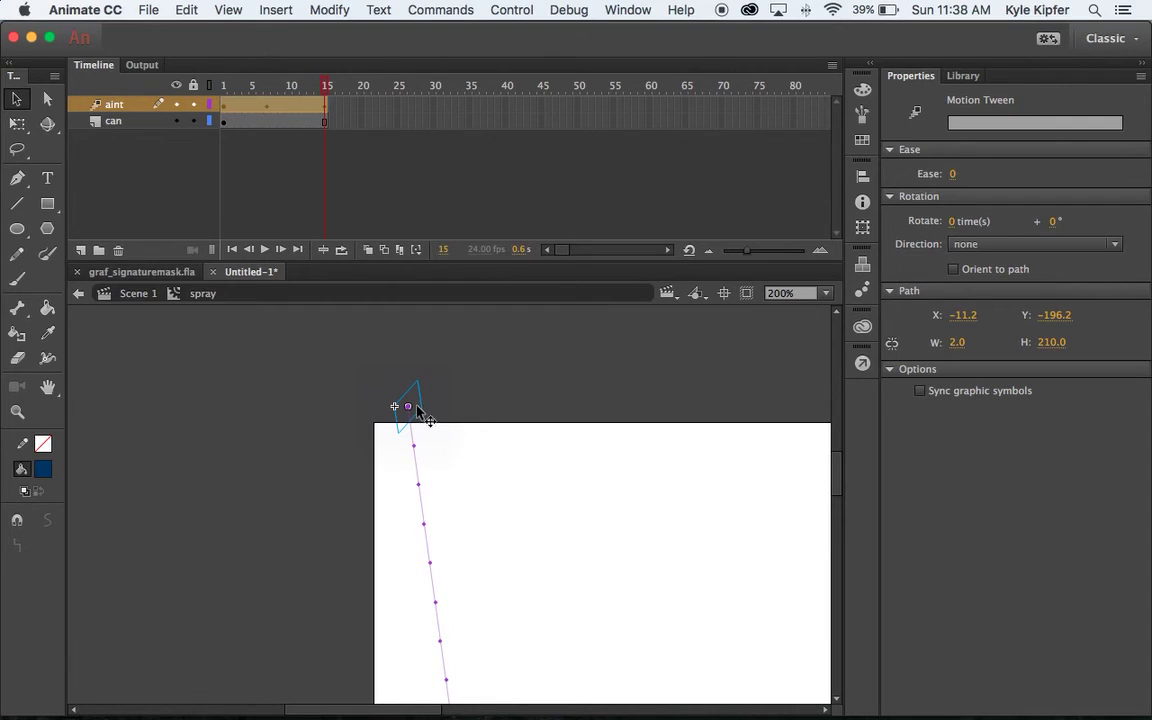
{"action": "left_click_drag", "start_coordinate": [427, 515], "coordinate": [437, 635]}
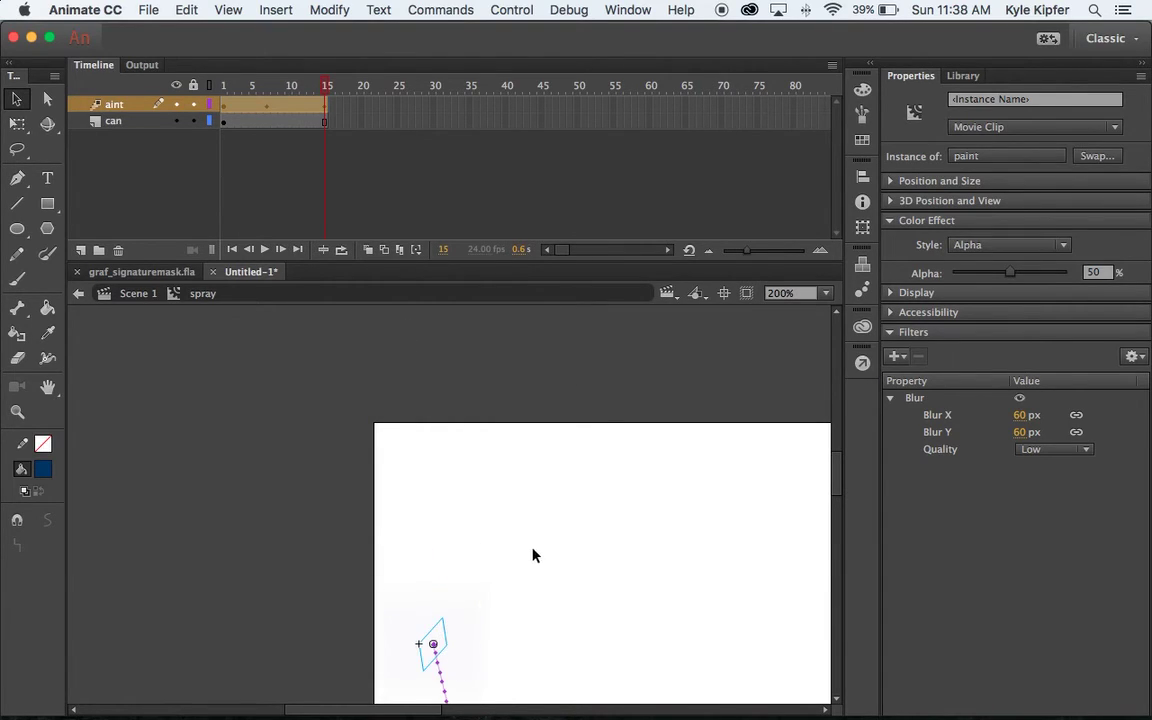
{"action": "scroll", "coordinate": [535, 550], "scroll_direction": "down", "scroll_amount": 8}
{"action": "scroll", "coordinate": [535, 548], "scroll_direction": "up", "scroll_amount": 3}
{"action": "scroll", "coordinate": [535, 550], "scroll_direction": "up", "scroll_amount": 2}
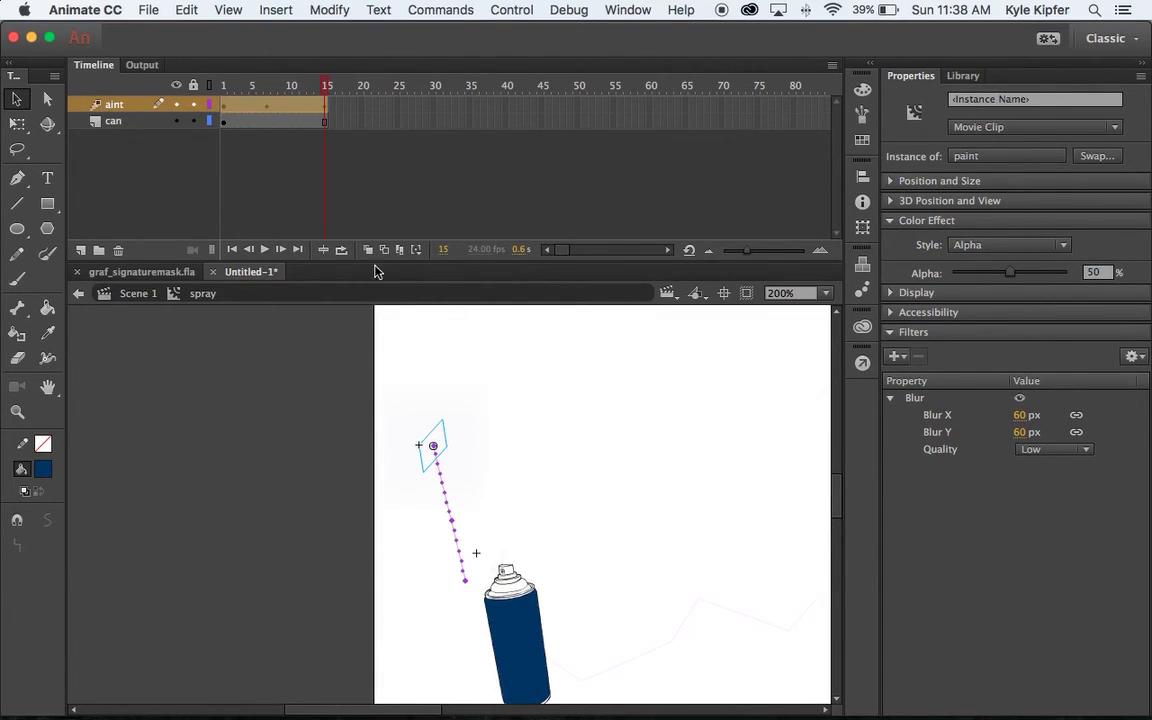
{"action": "mouse_move", "coordinate": [328, 88]}
{"action": "left_mouse_down"}
{"action": "mouse_move", "coordinate": [159, 72]}
{"action": "mouse_move", "coordinate": [405, 92]}
{"action": "mouse_move", "coordinate": [182, 75]}
{"action": "mouse_move", "coordinate": [378, 103]}
{"action": "mouse_move", "coordinate": [195, 153]}
{"action": "left_mouse_up"}
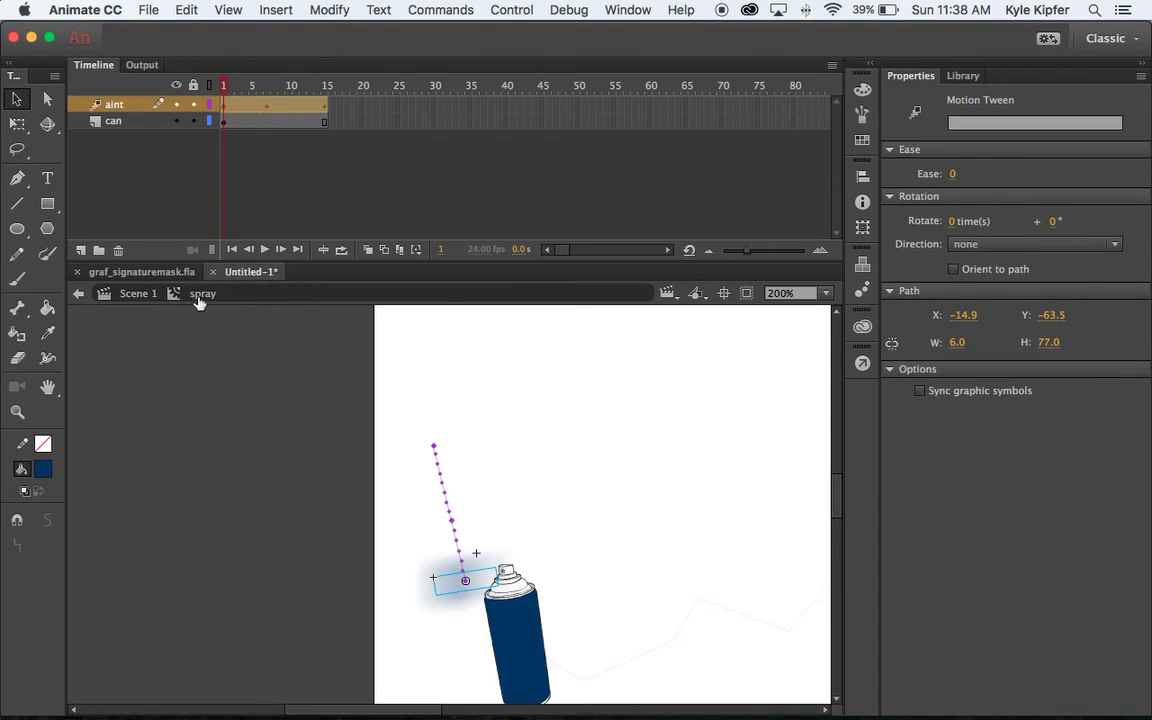
Return to Scene 1 at 100% zoom, scrub the timeline, and test the movie with Cmd+Enter
{"action": "left_click", "coordinate": [137, 293]}
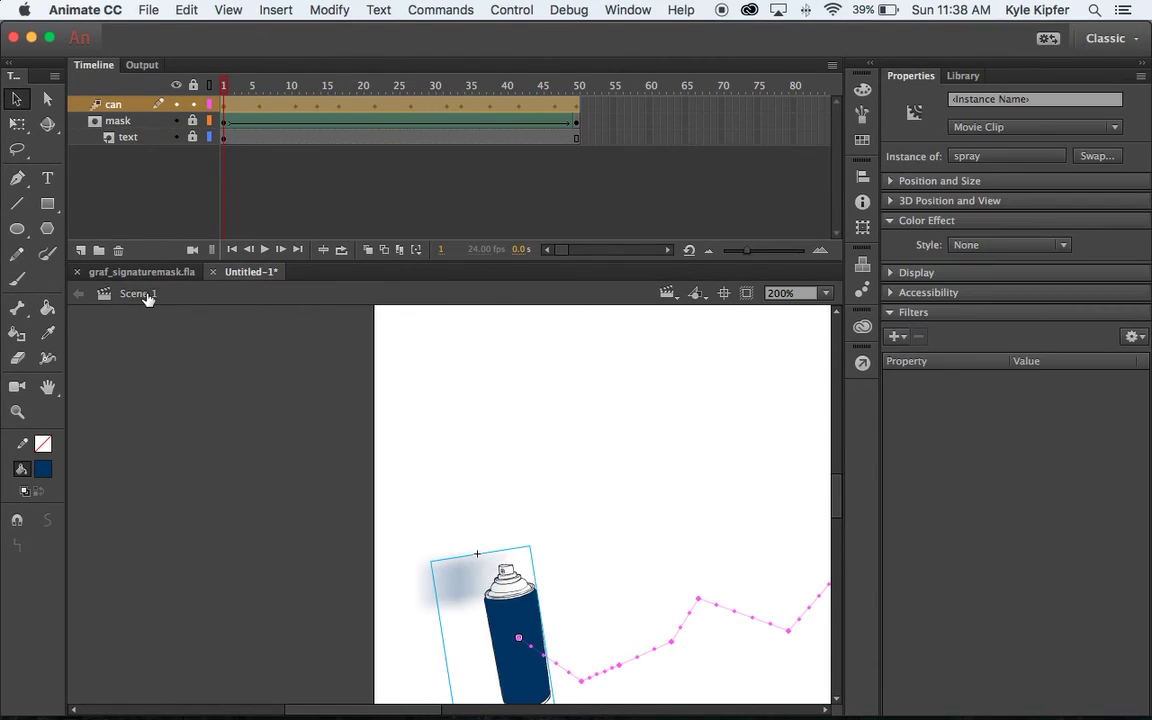
{"action": "scroll", "coordinate": [515, 473], "scroll_direction": "down", "scroll_amount": 2}
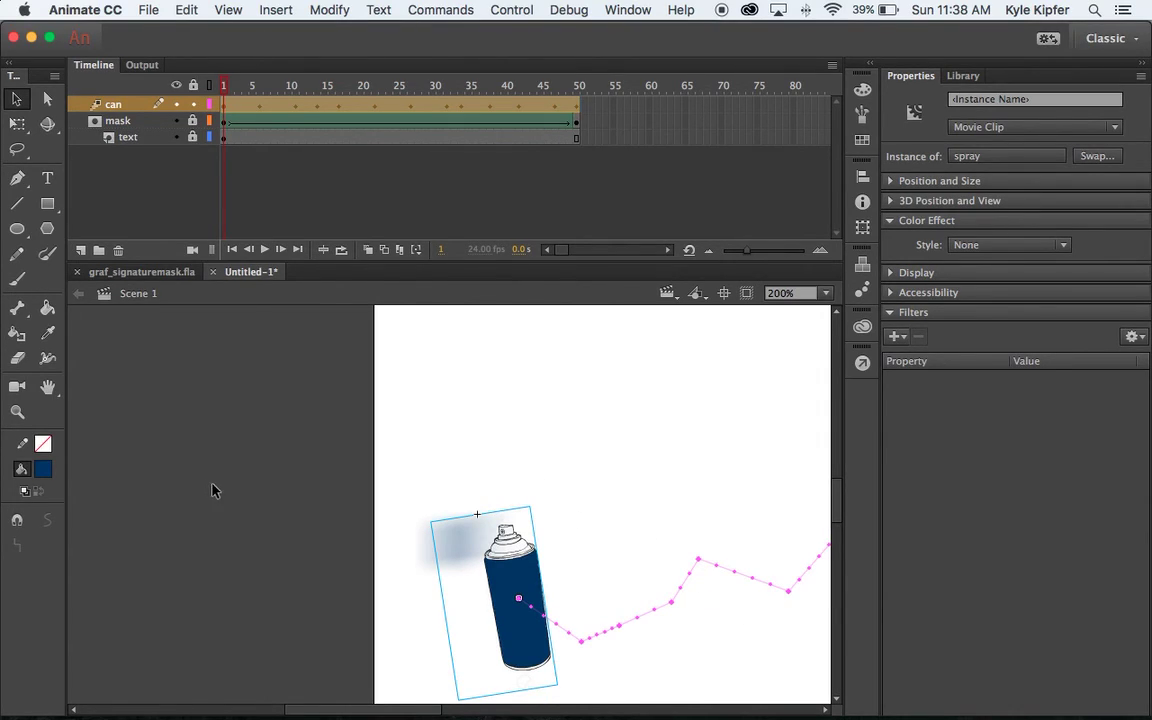
{"action": "key", "text": "z"}
{"action": "left_click", "coordinate": [710, 486]}
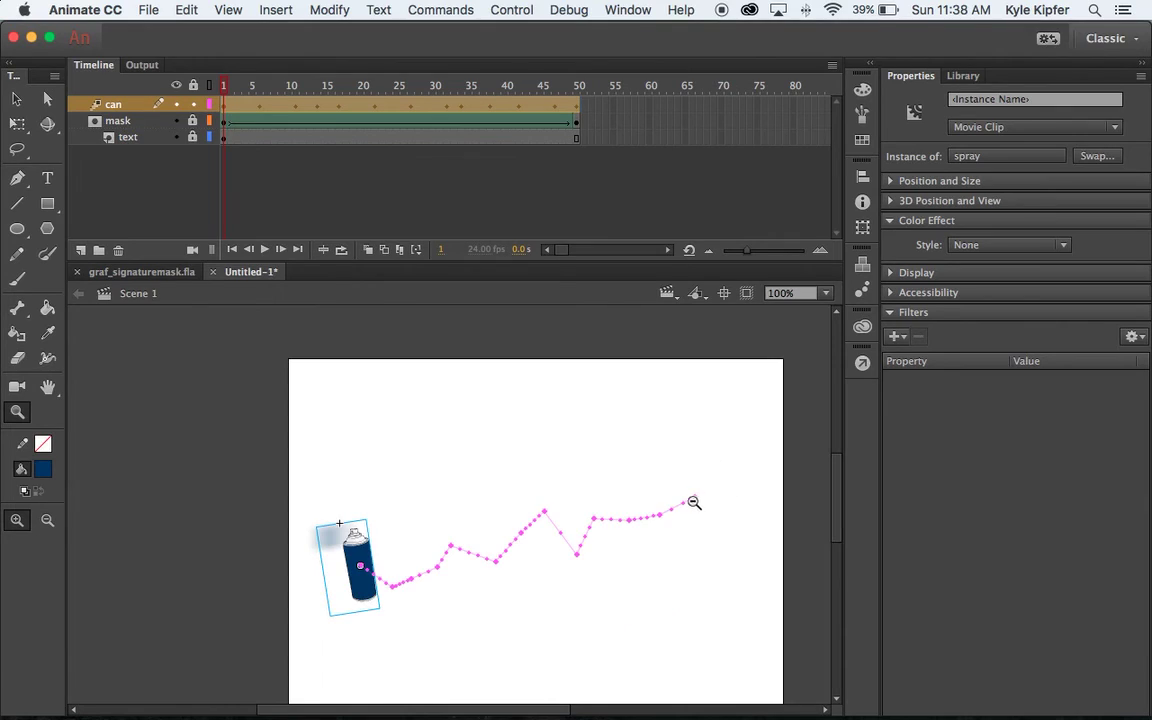
{"action": "scroll", "coordinate": [562, 527], "scroll_direction": "down", "scroll_amount": 3}
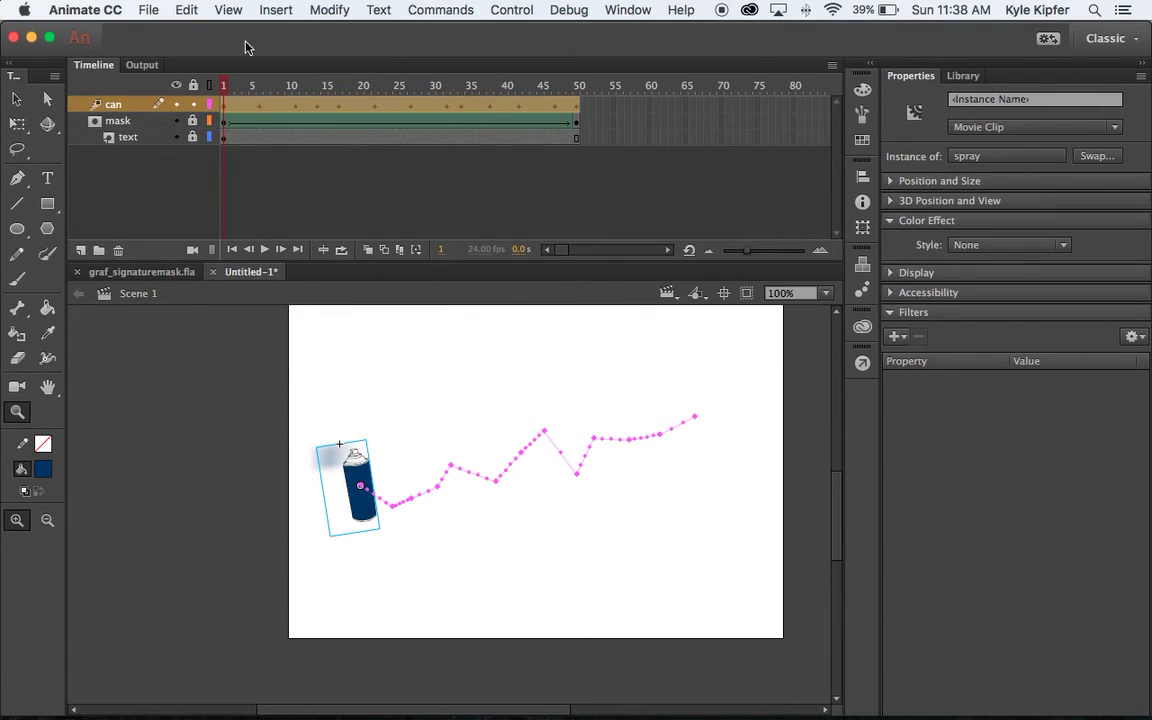
{"action": "mouse_move", "coordinate": [224, 86]}
{"action": "left_mouse_down"}
{"action": "mouse_move", "coordinate": [694, 98]}
{"action": "mouse_move", "coordinate": [150, 66]}
{"action": "left_mouse_up"}
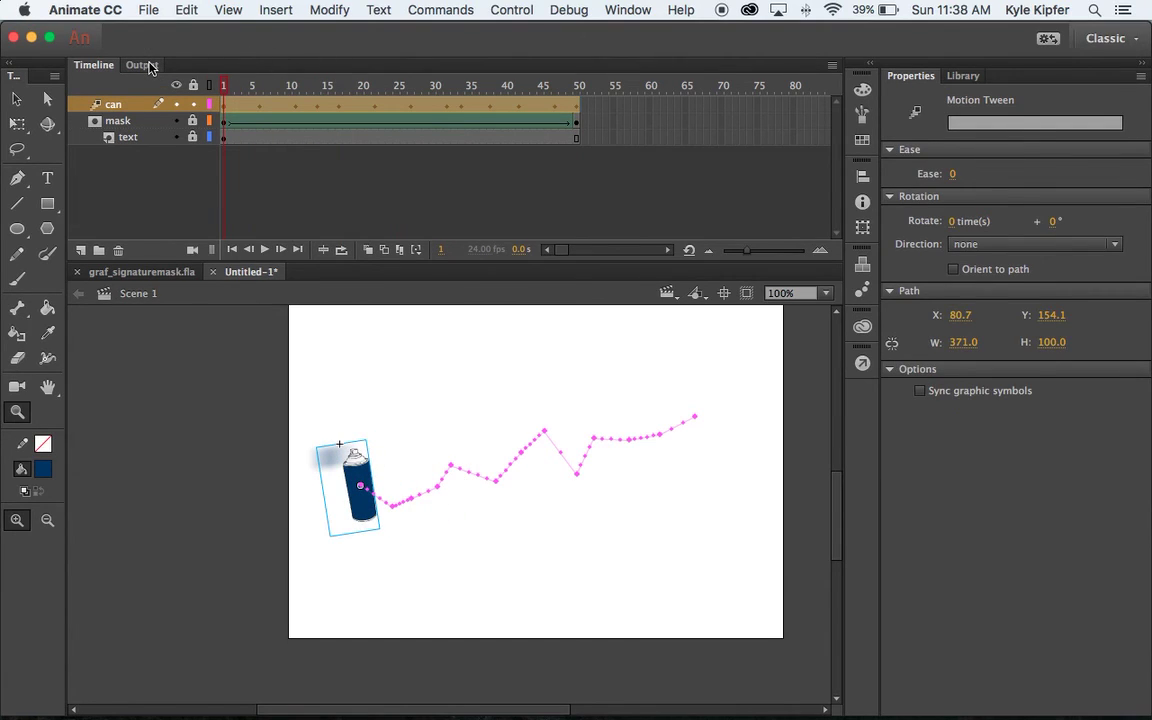
{"action": "key", "text": "super+Return"}
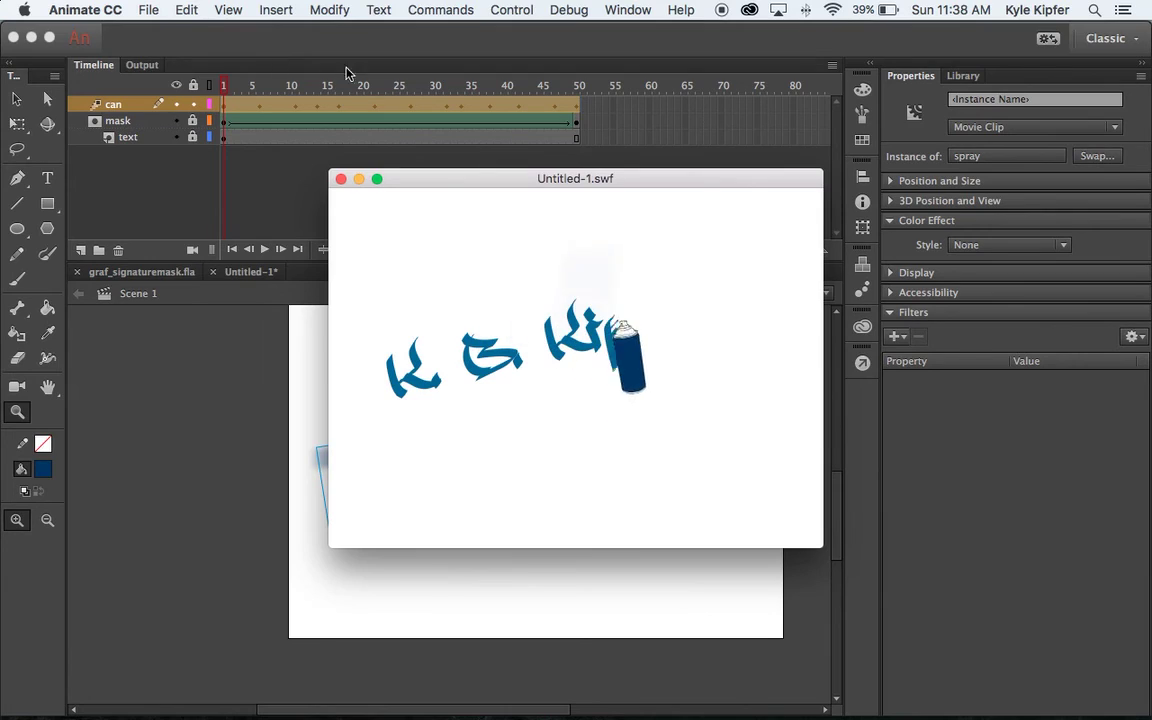
Close the test window and extend the can, mask and text layers to frame 75
{"action": "left_click", "coordinate": [341, 179]}
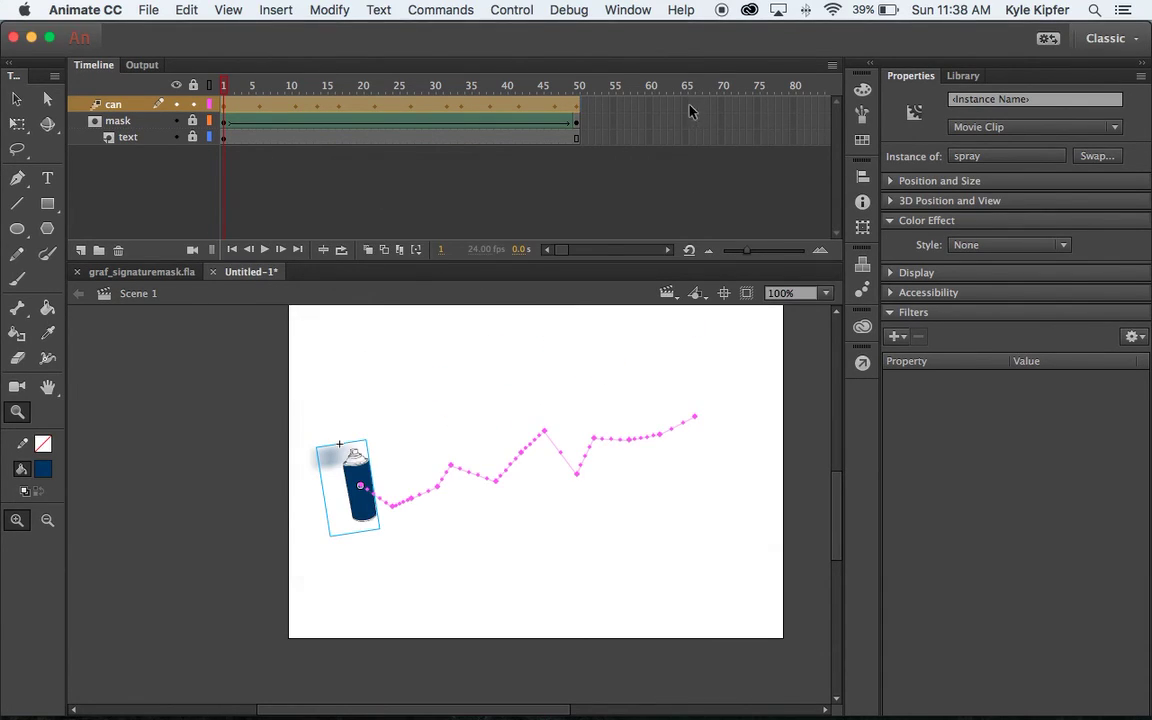
{"action": "left_click", "coordinate": [726, 110]}
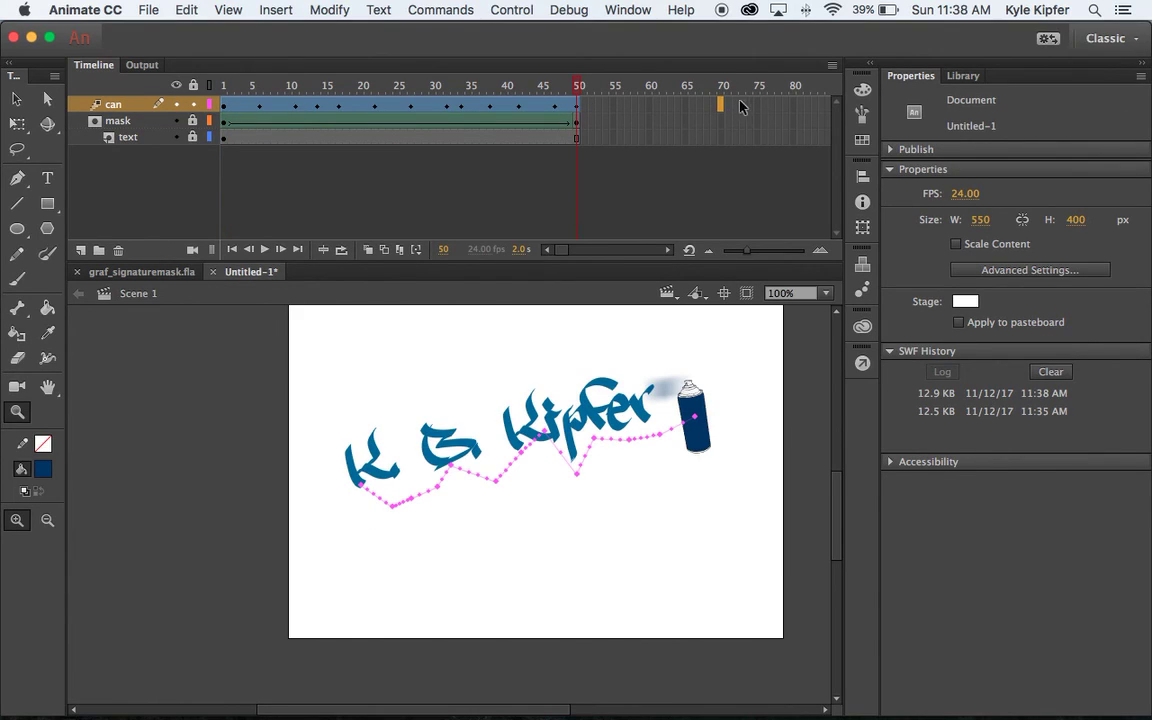
{"action": "left_click_drag", "start_coordinate": [758, 105], "coordinate": [757, 158]}
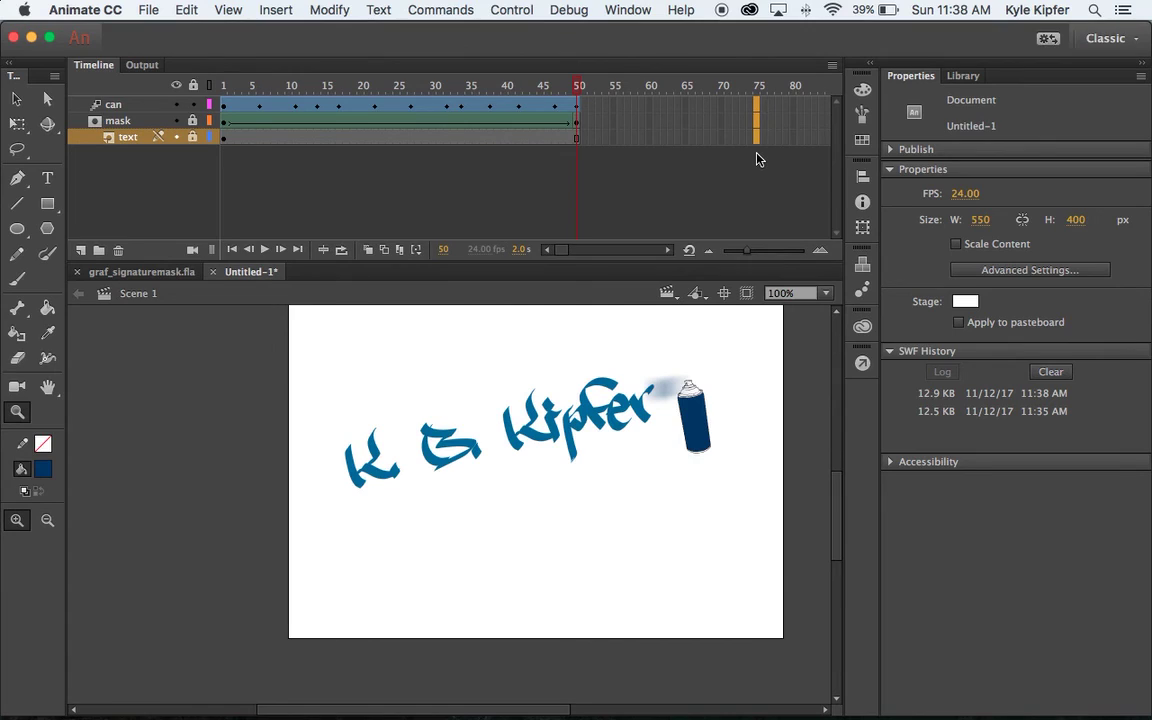
{"action": "key", "text": "F5"}
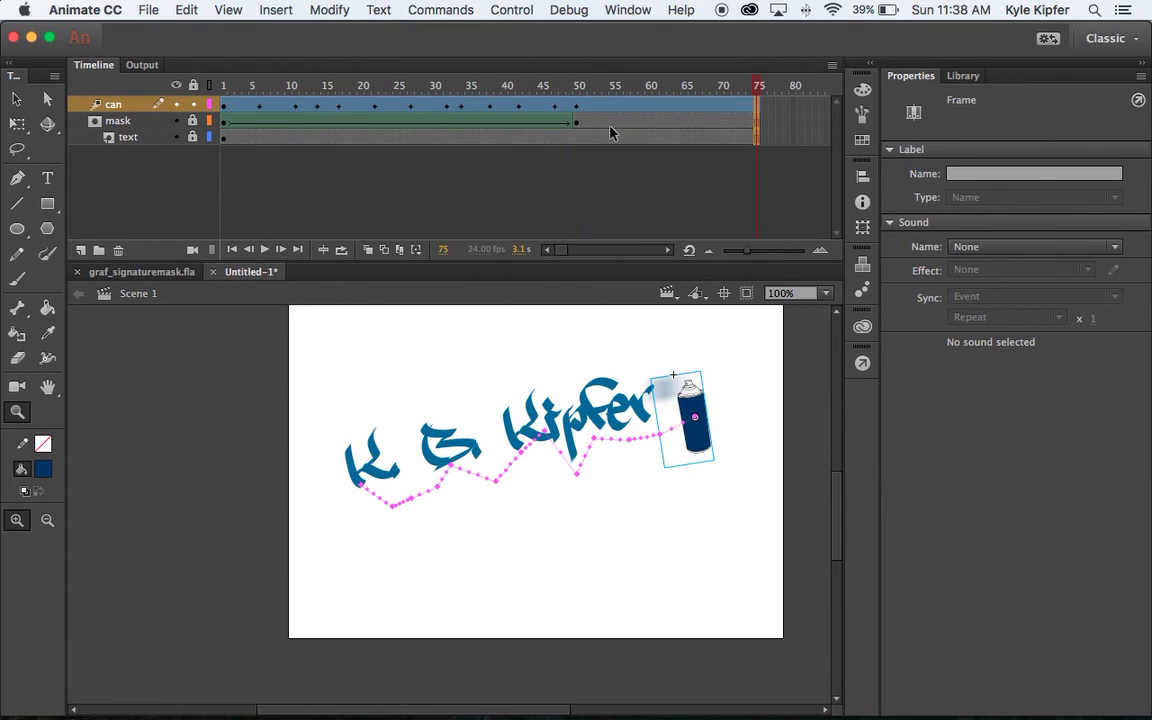
Test-play the movie with its end pause, then close the test window
{"action": "key", "text": "super+Return"}
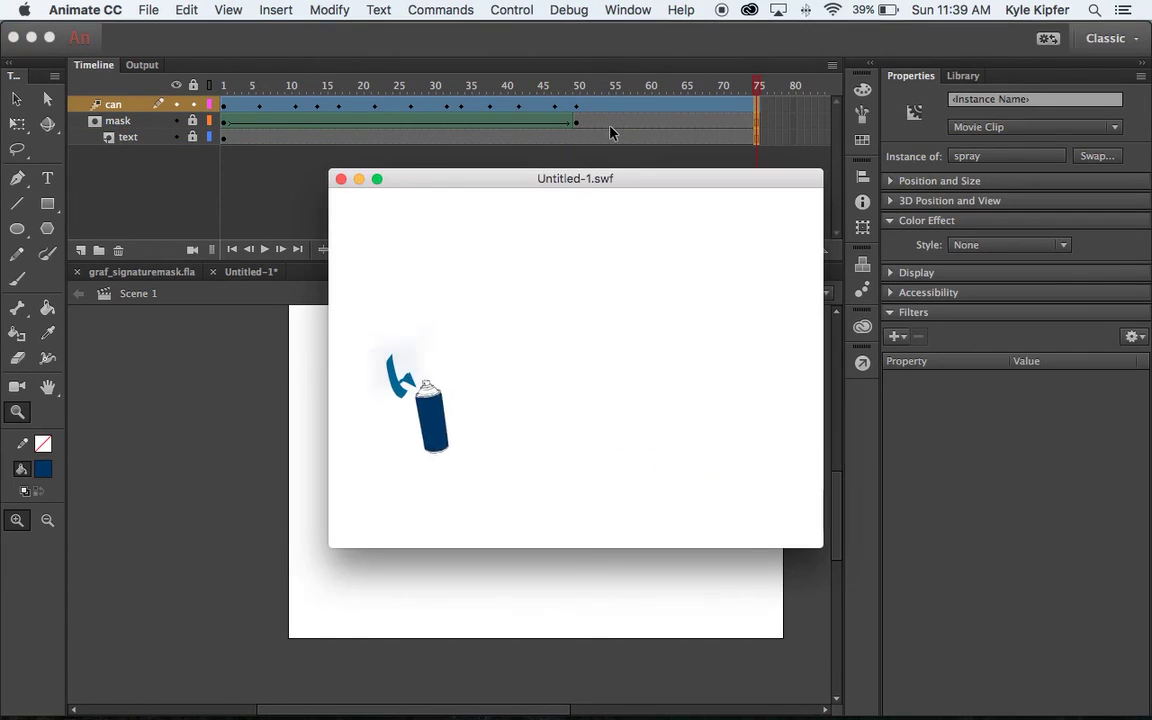
{"action": "left_click", "coordinate": [341, 180]}
{"action": "mouse_move", "coordinate": [712, 690]}
{"action": "right_click", "coordinate": [640, 686]}
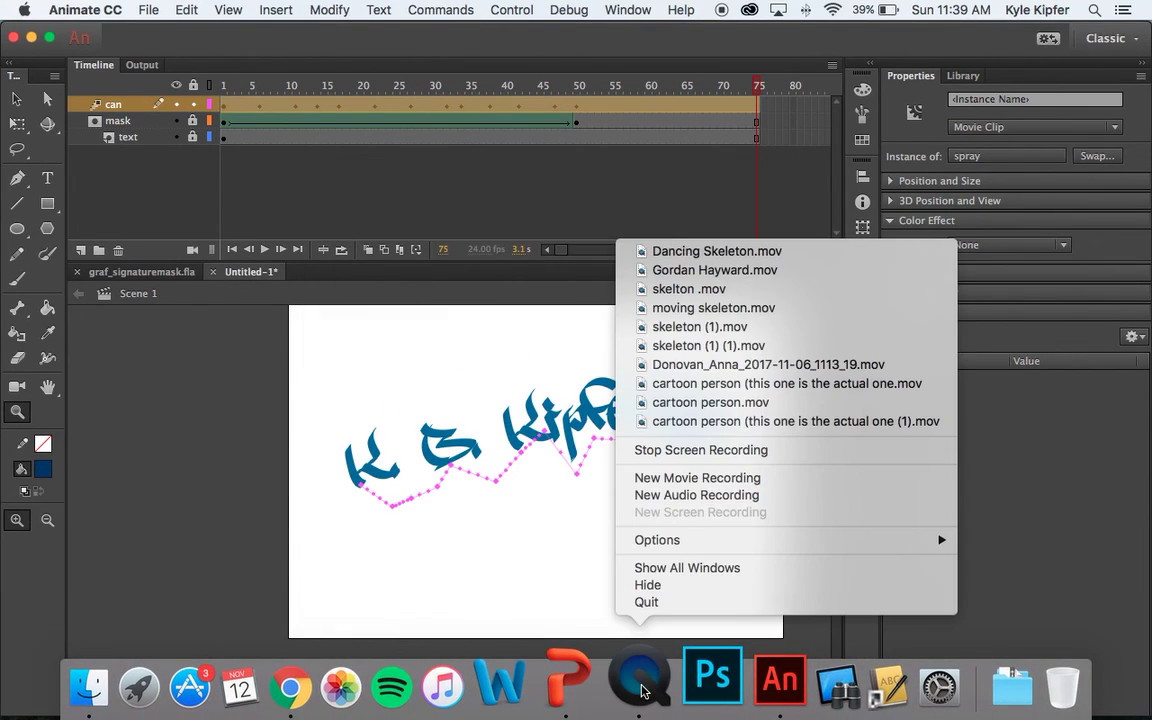